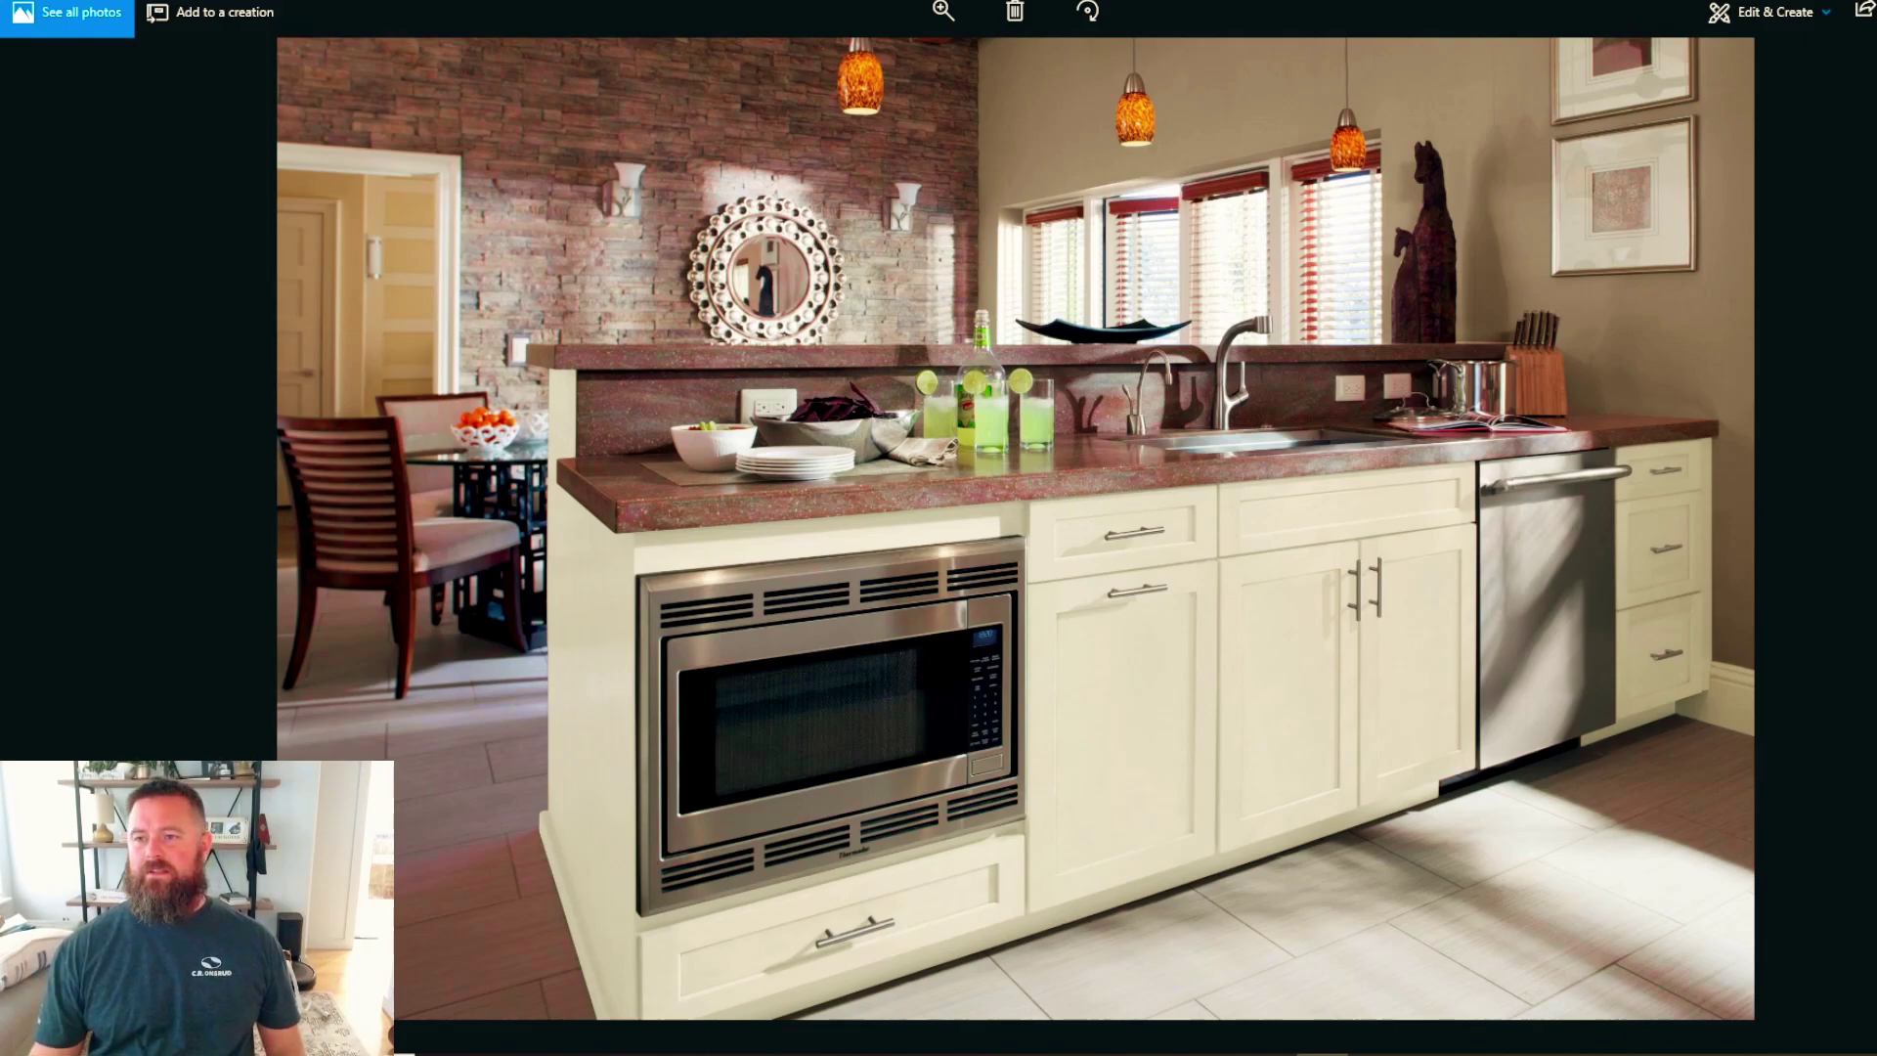
Advance Windows Photos from the kitchen photo to the microwave base cabinet render.
key("Right")
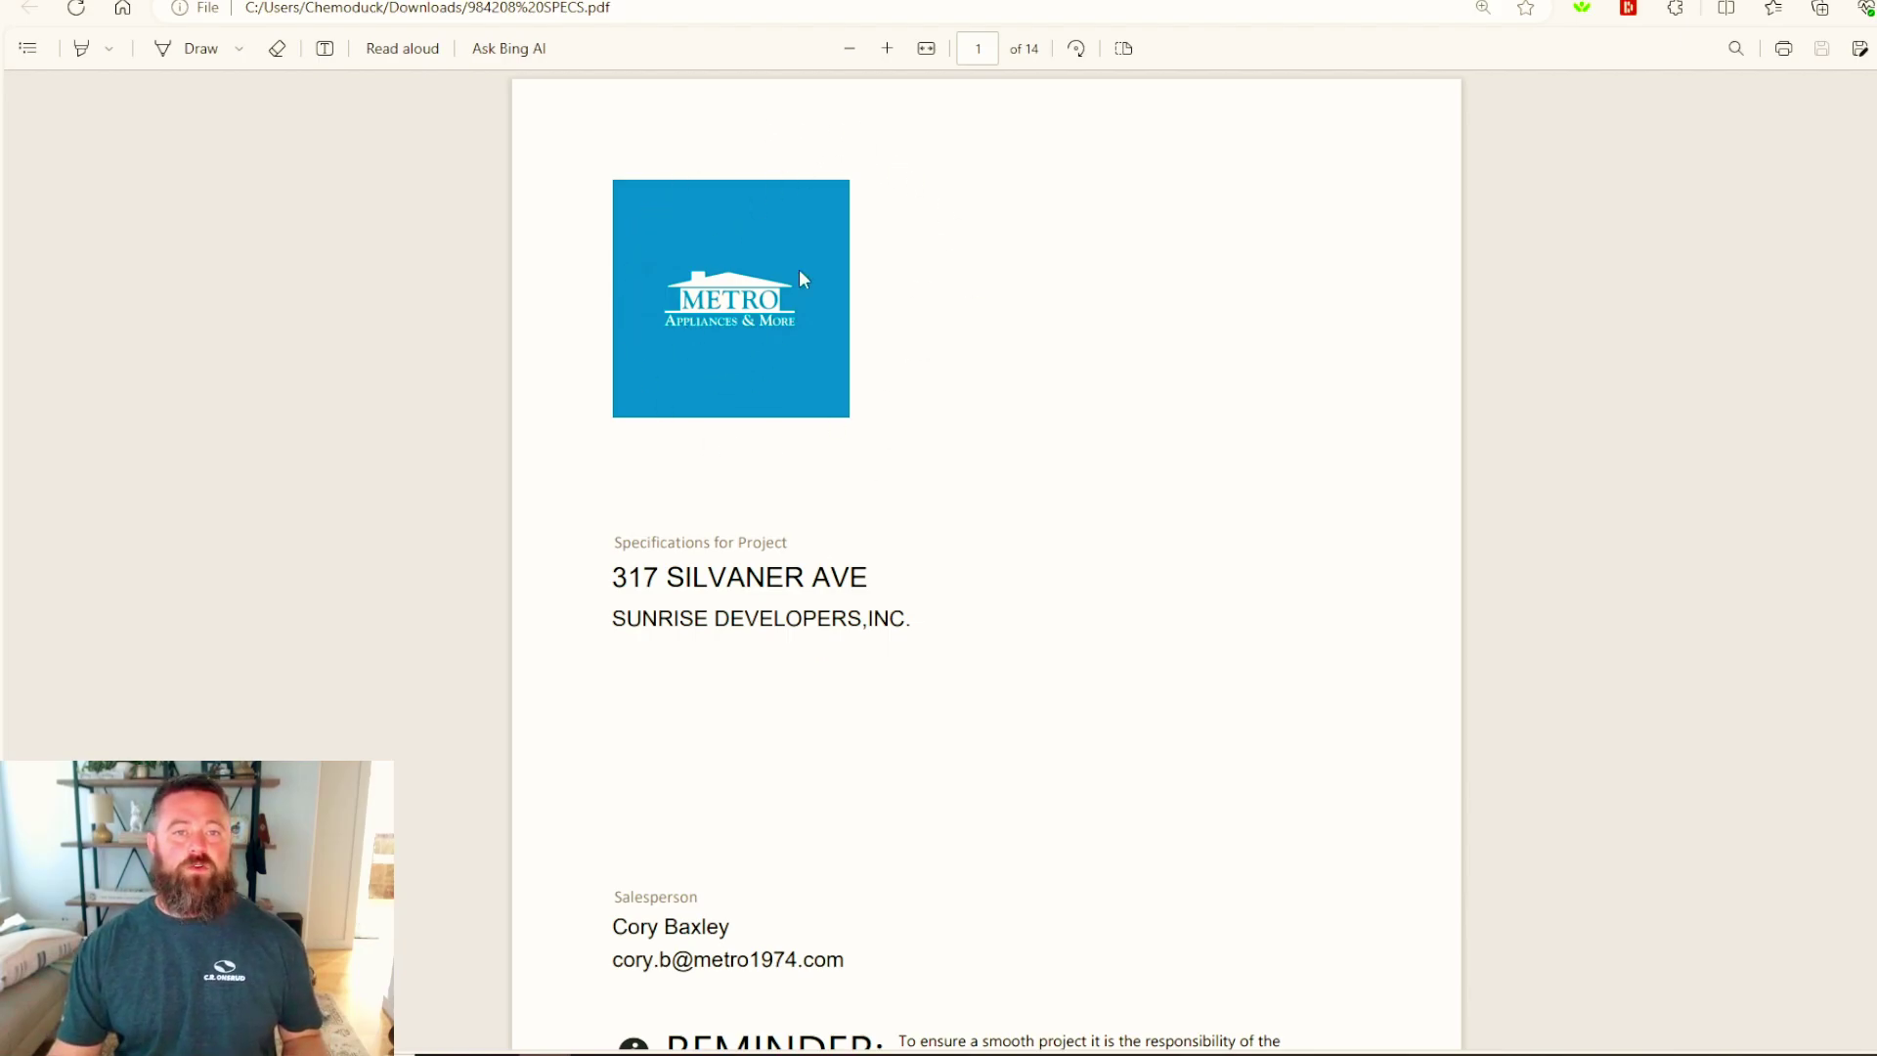
Scroll the spec PDF down to page 7's Installation Diagram.
scroll(1366, 675, "down", 15)
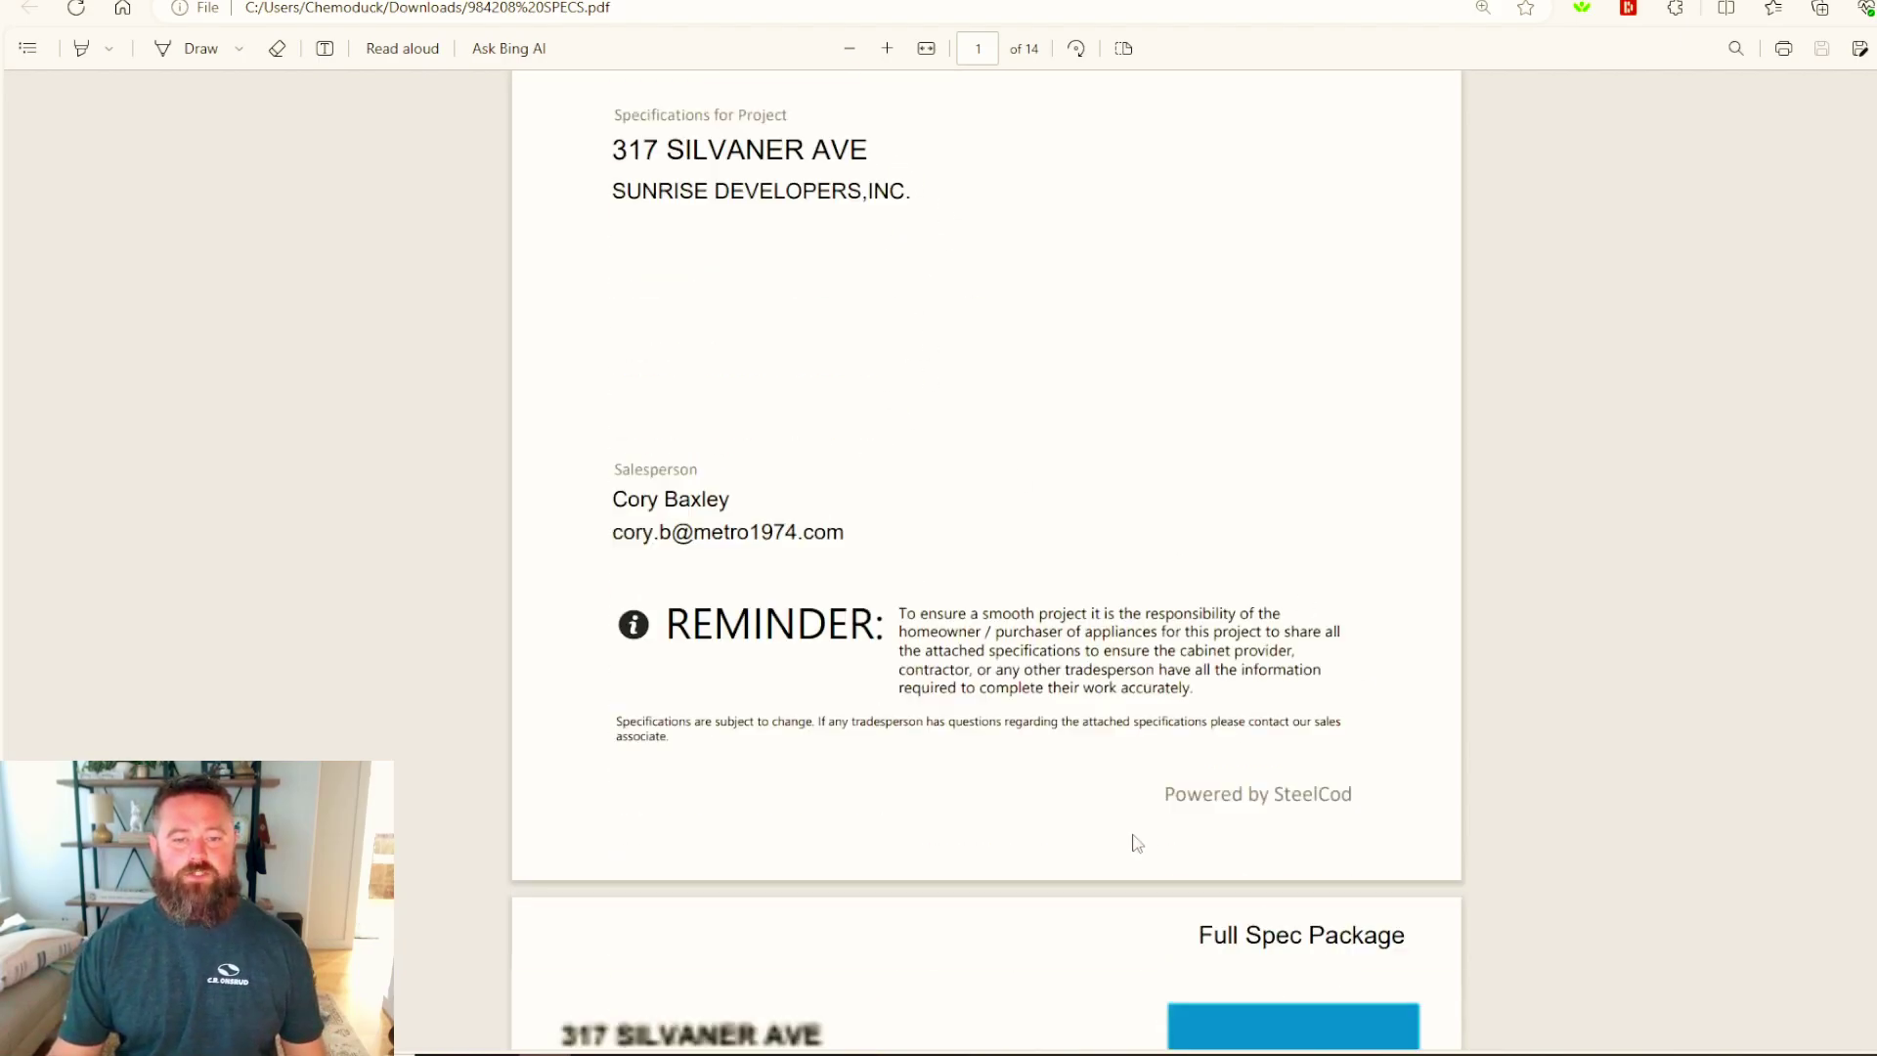
scroll(1102, 823, "down", 20)
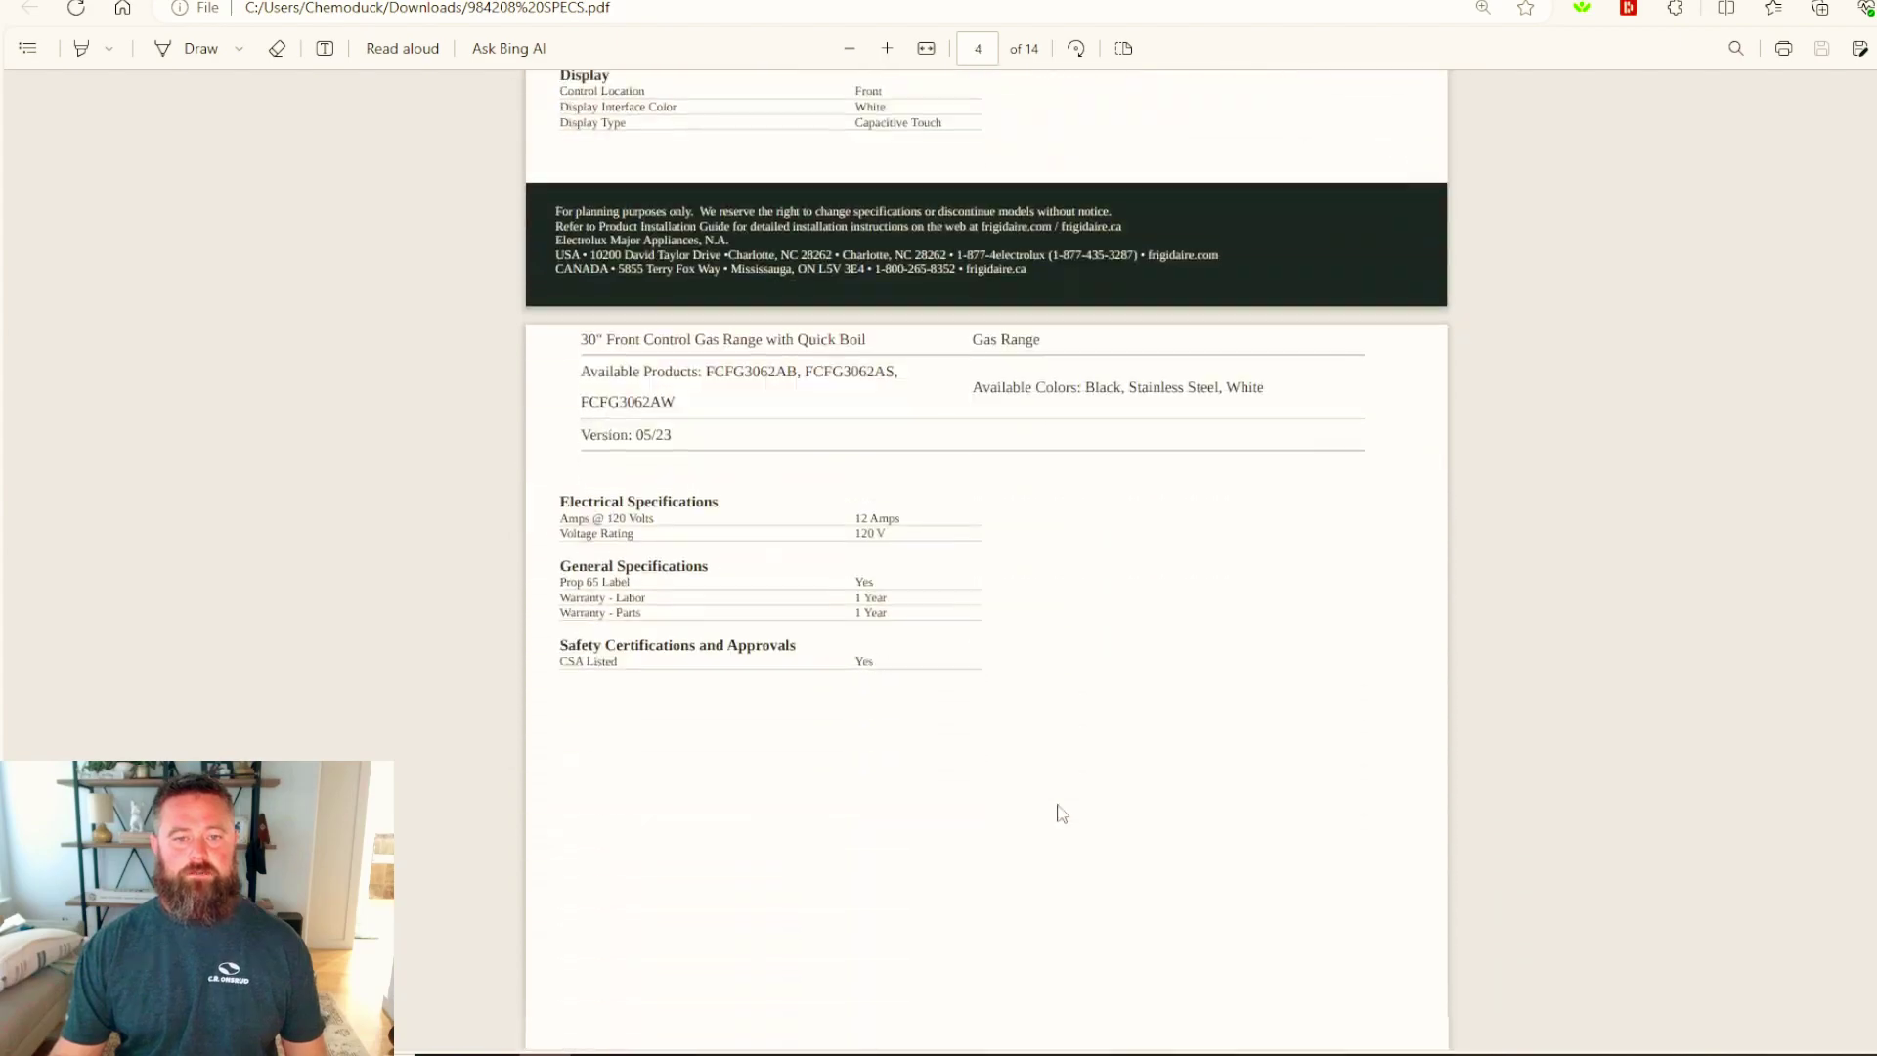
scroll(1060, 813, "down", 12)
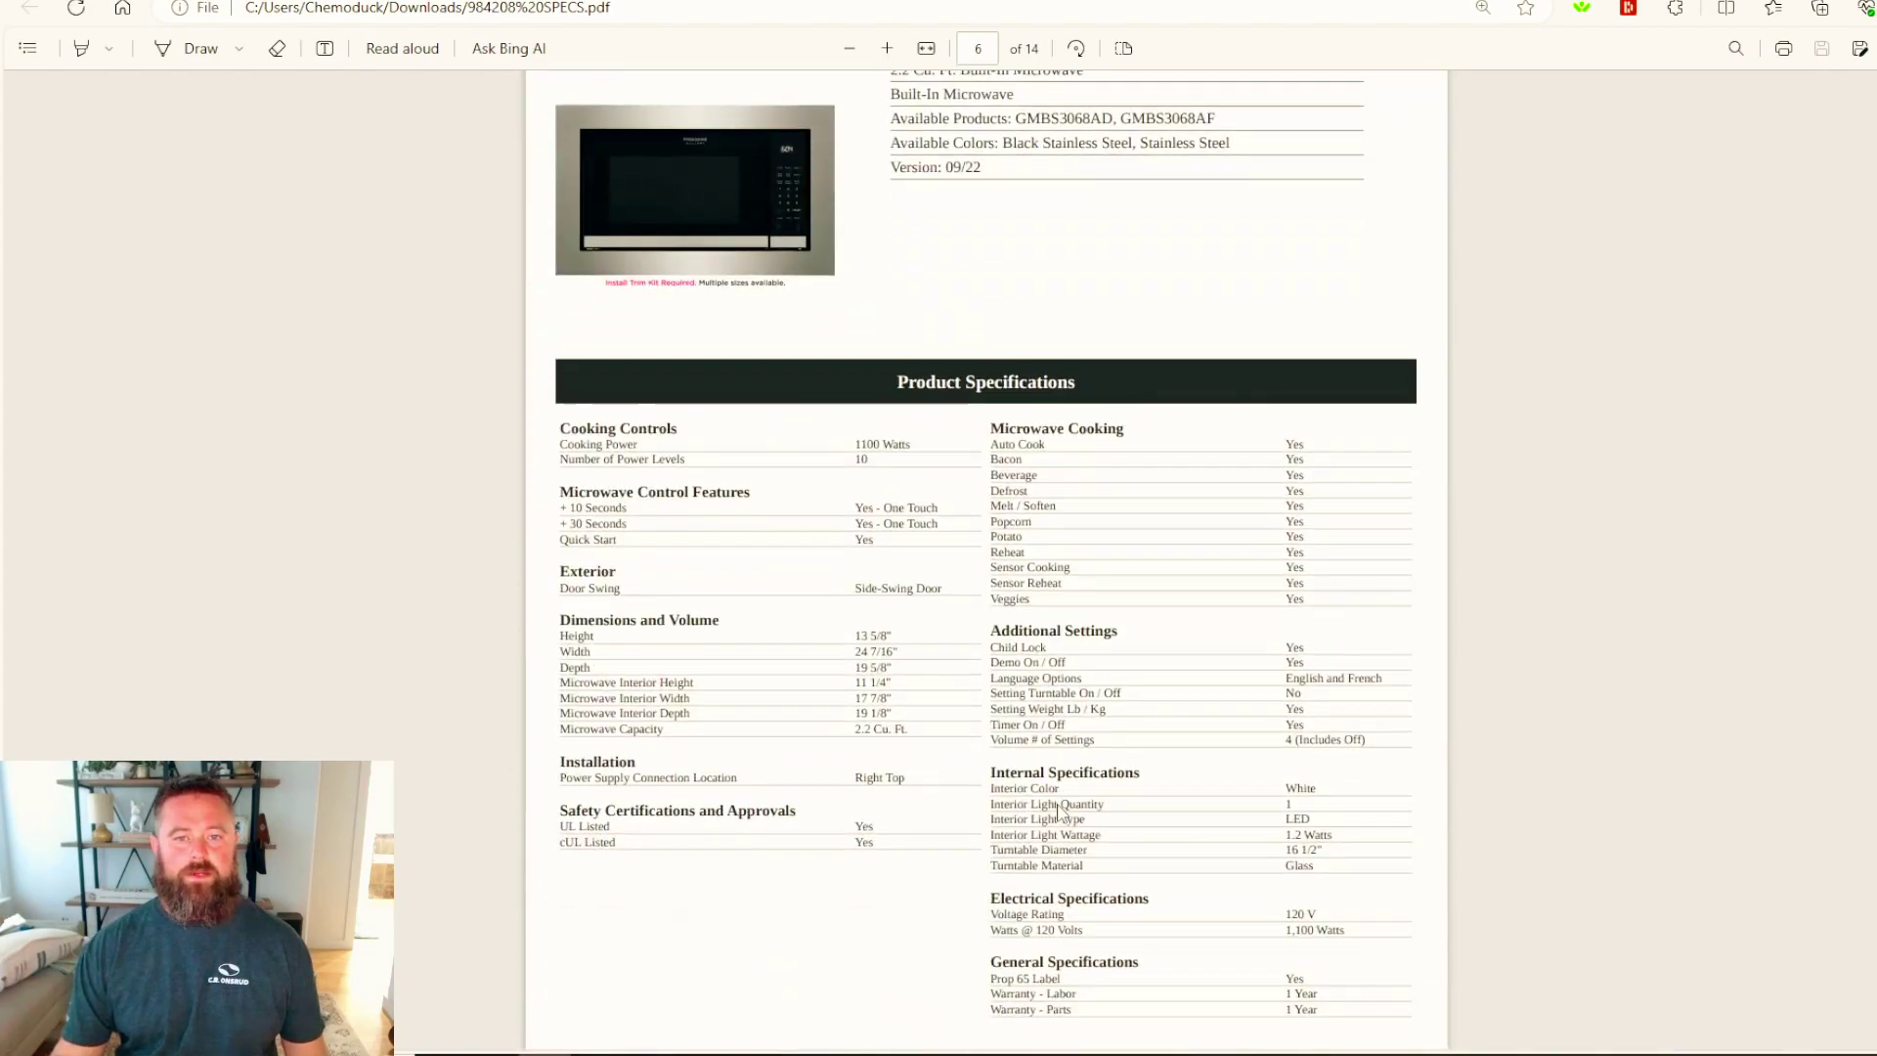
scroll(879, 134, "up", 2)
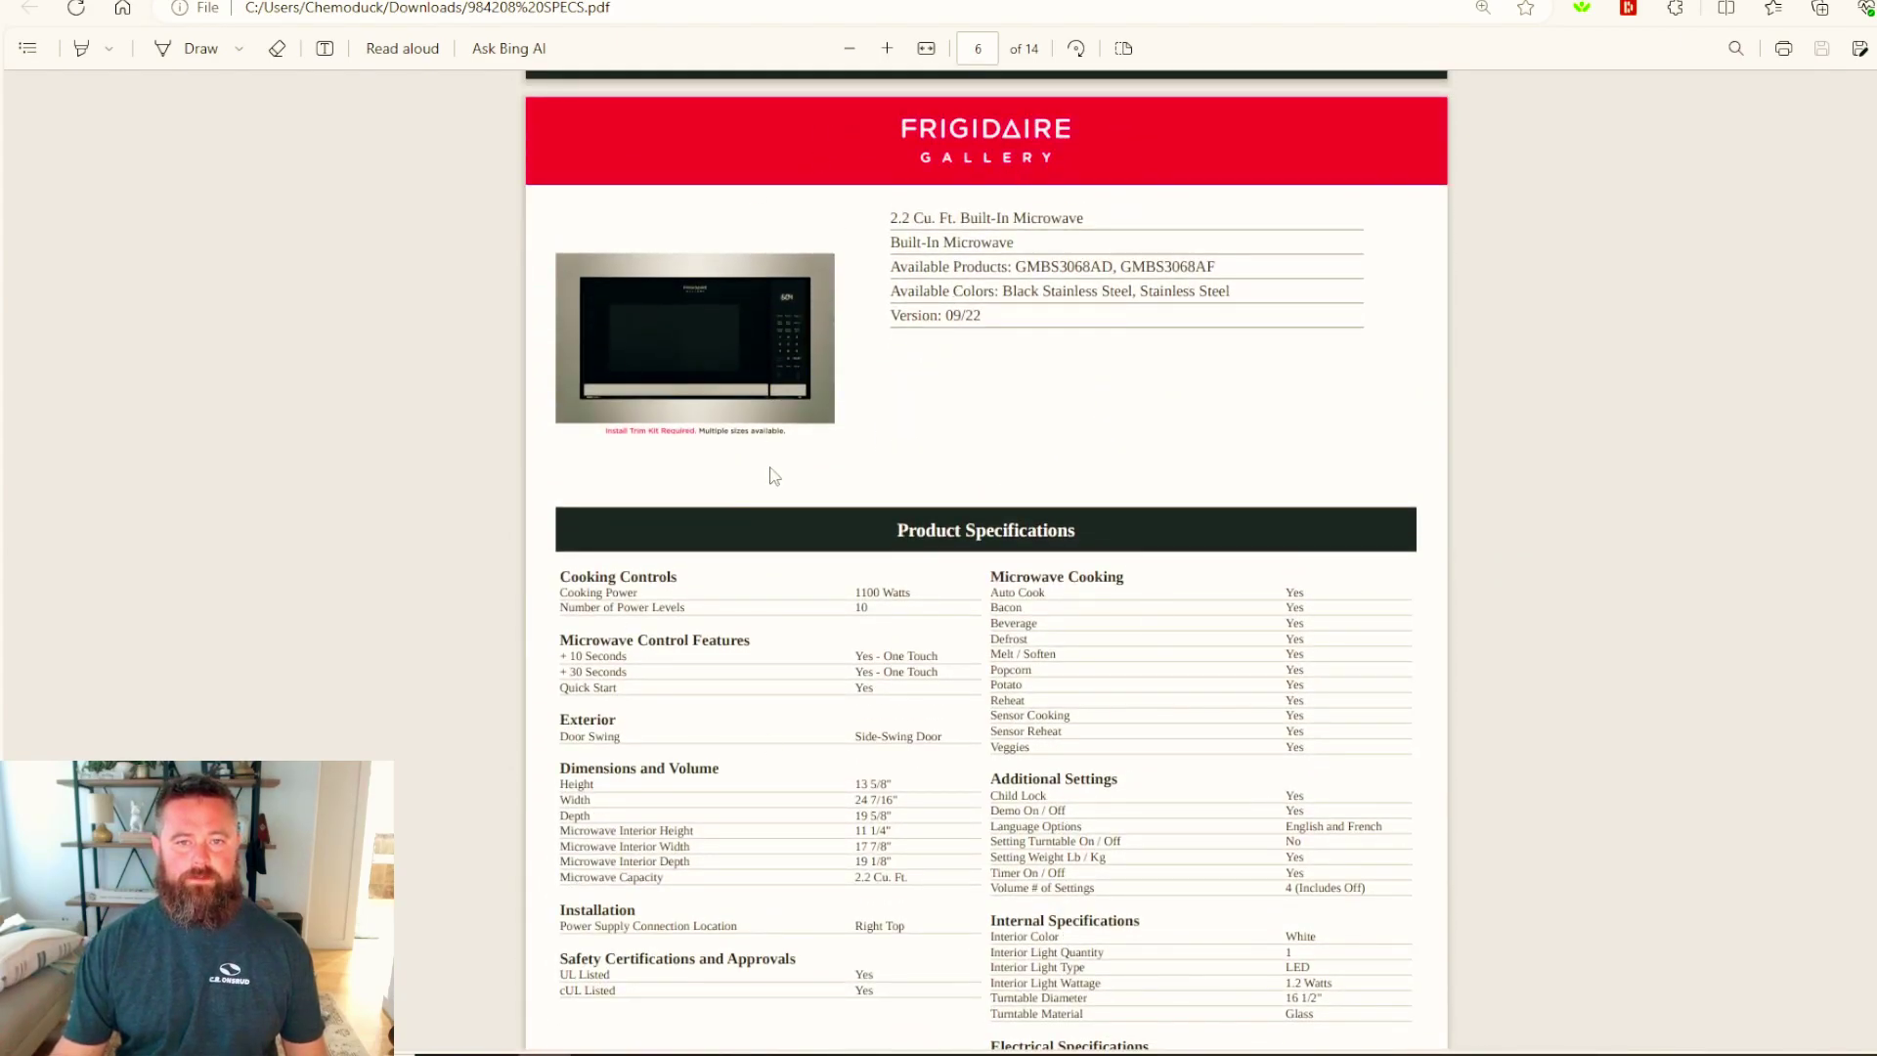
scroll(773, 475, "down", 3)
scroll(1087, 606, "down", 6)
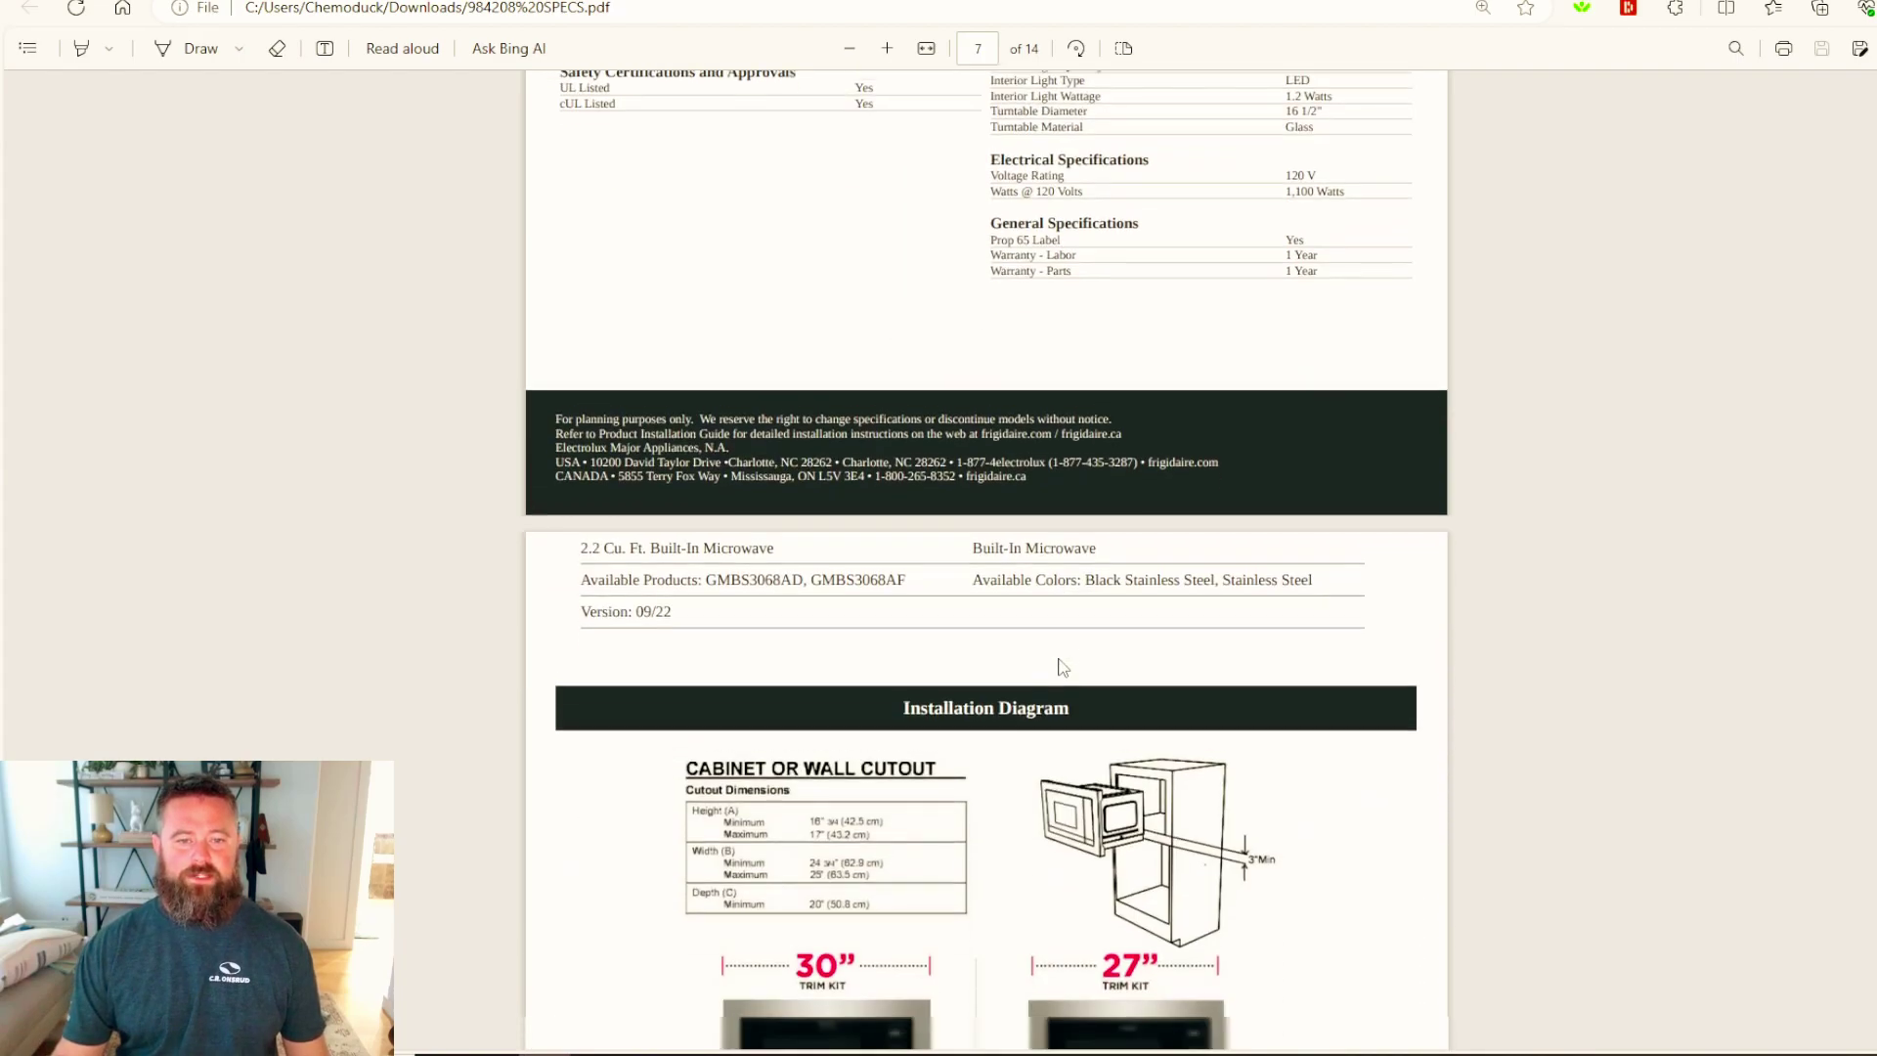
scroll(1056, 665, "down", 7)
scroll(1019, 724, "up", 2)
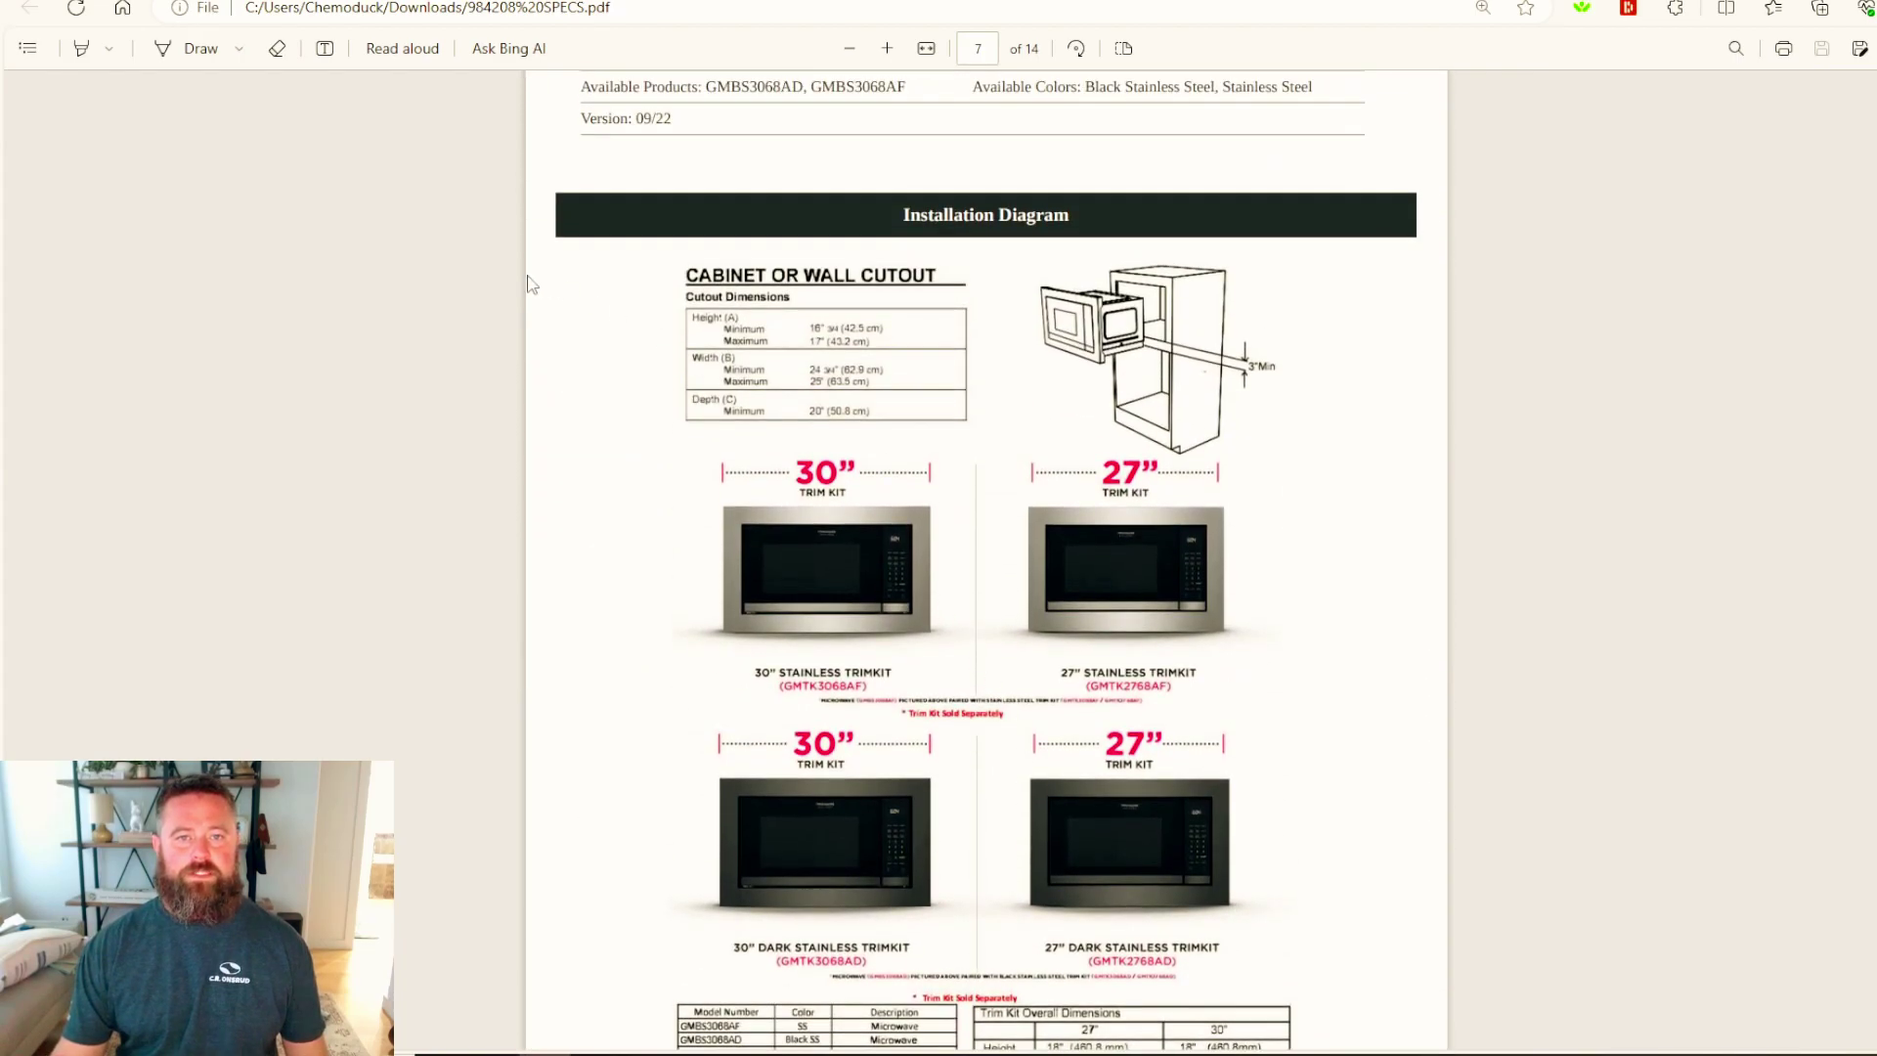
Zoom in three levels on the installation diagram and its cutout dimensions.
left_click(887, 48)
left_click(886, 48)
left_click(886, 48)
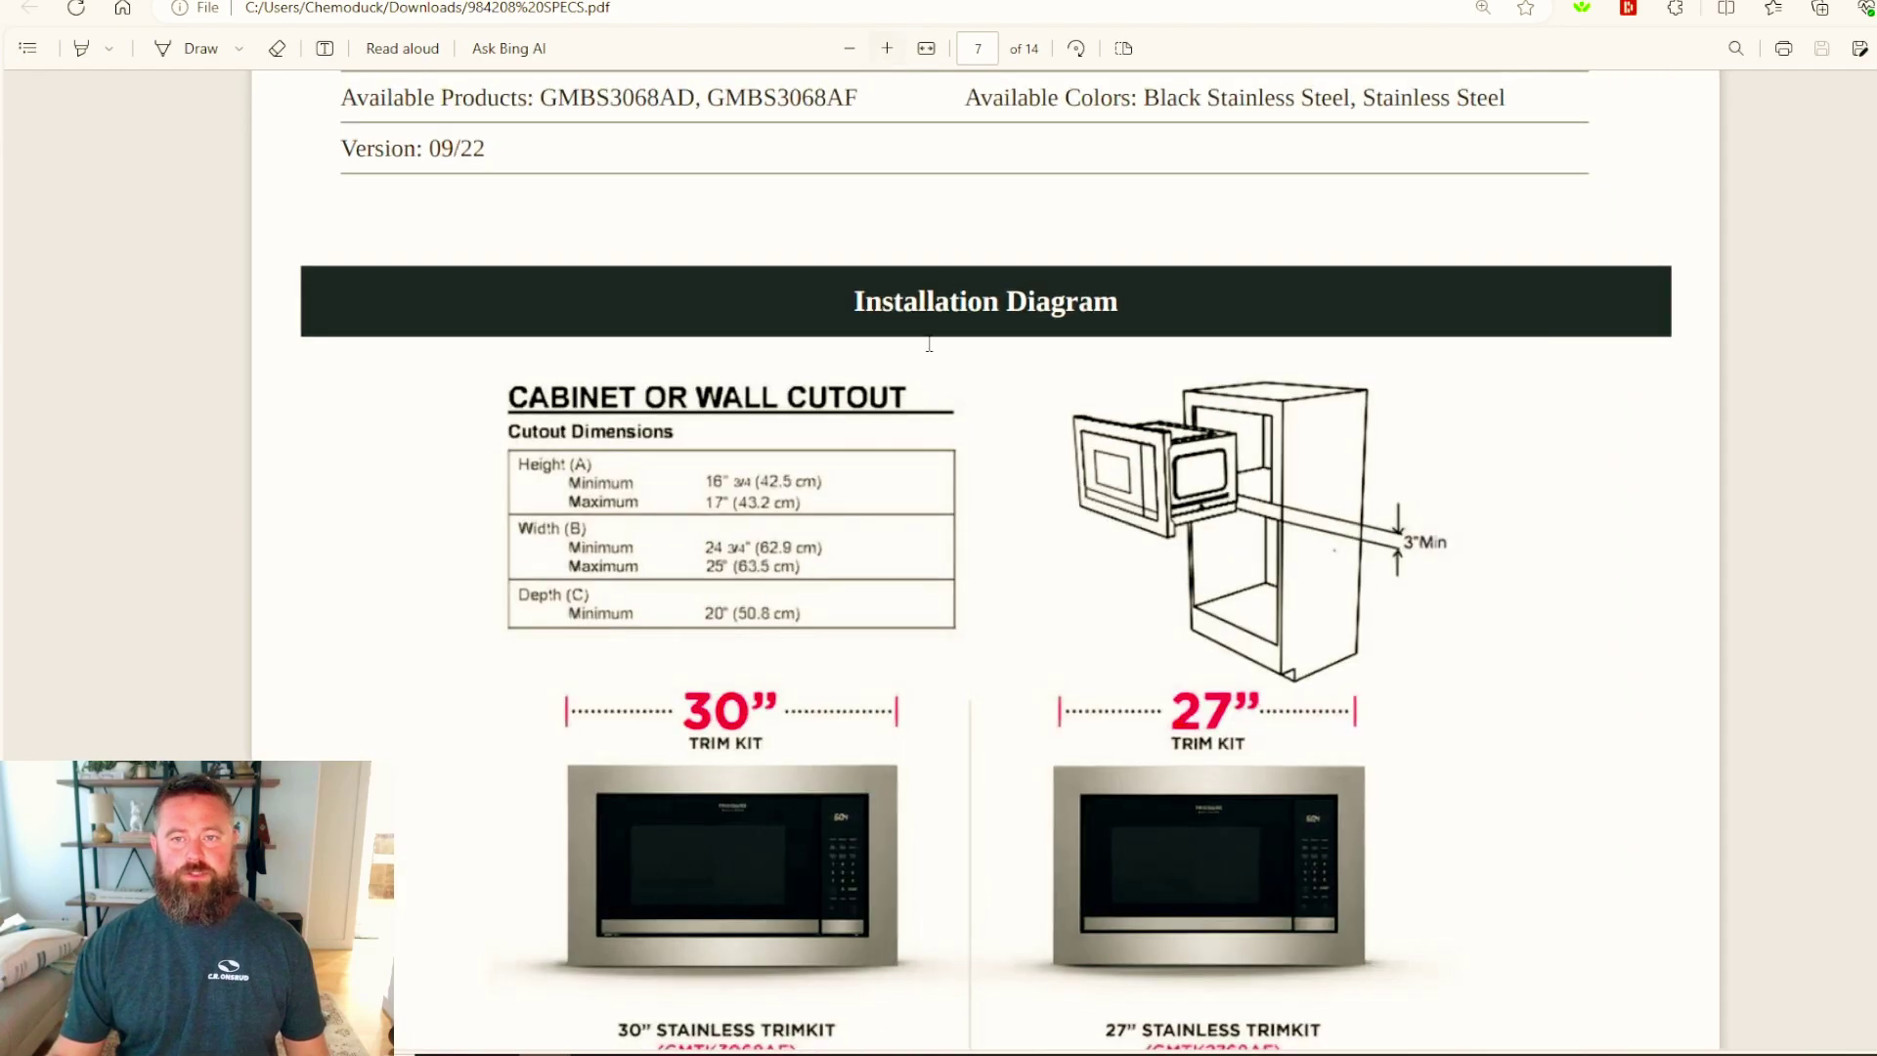
scroll(860, 479, "up", 2)
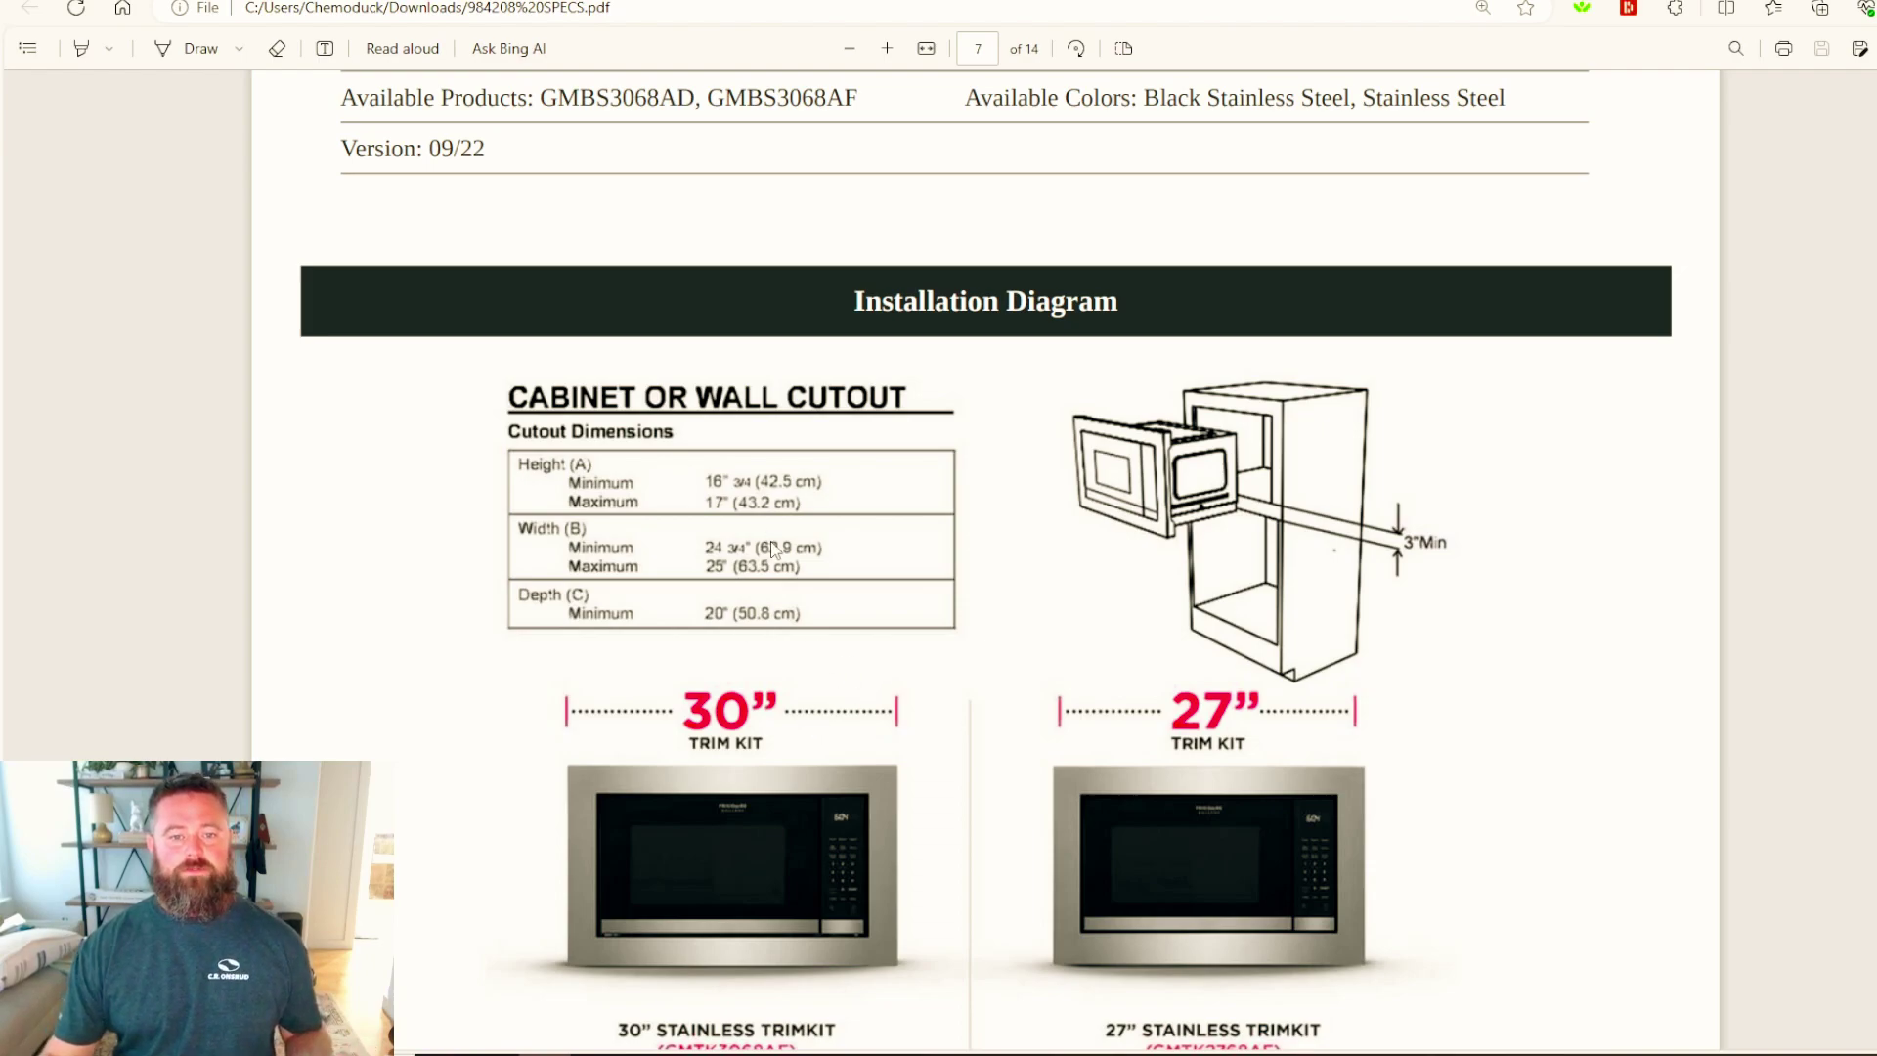
scroll(776, 547, "down", 2)
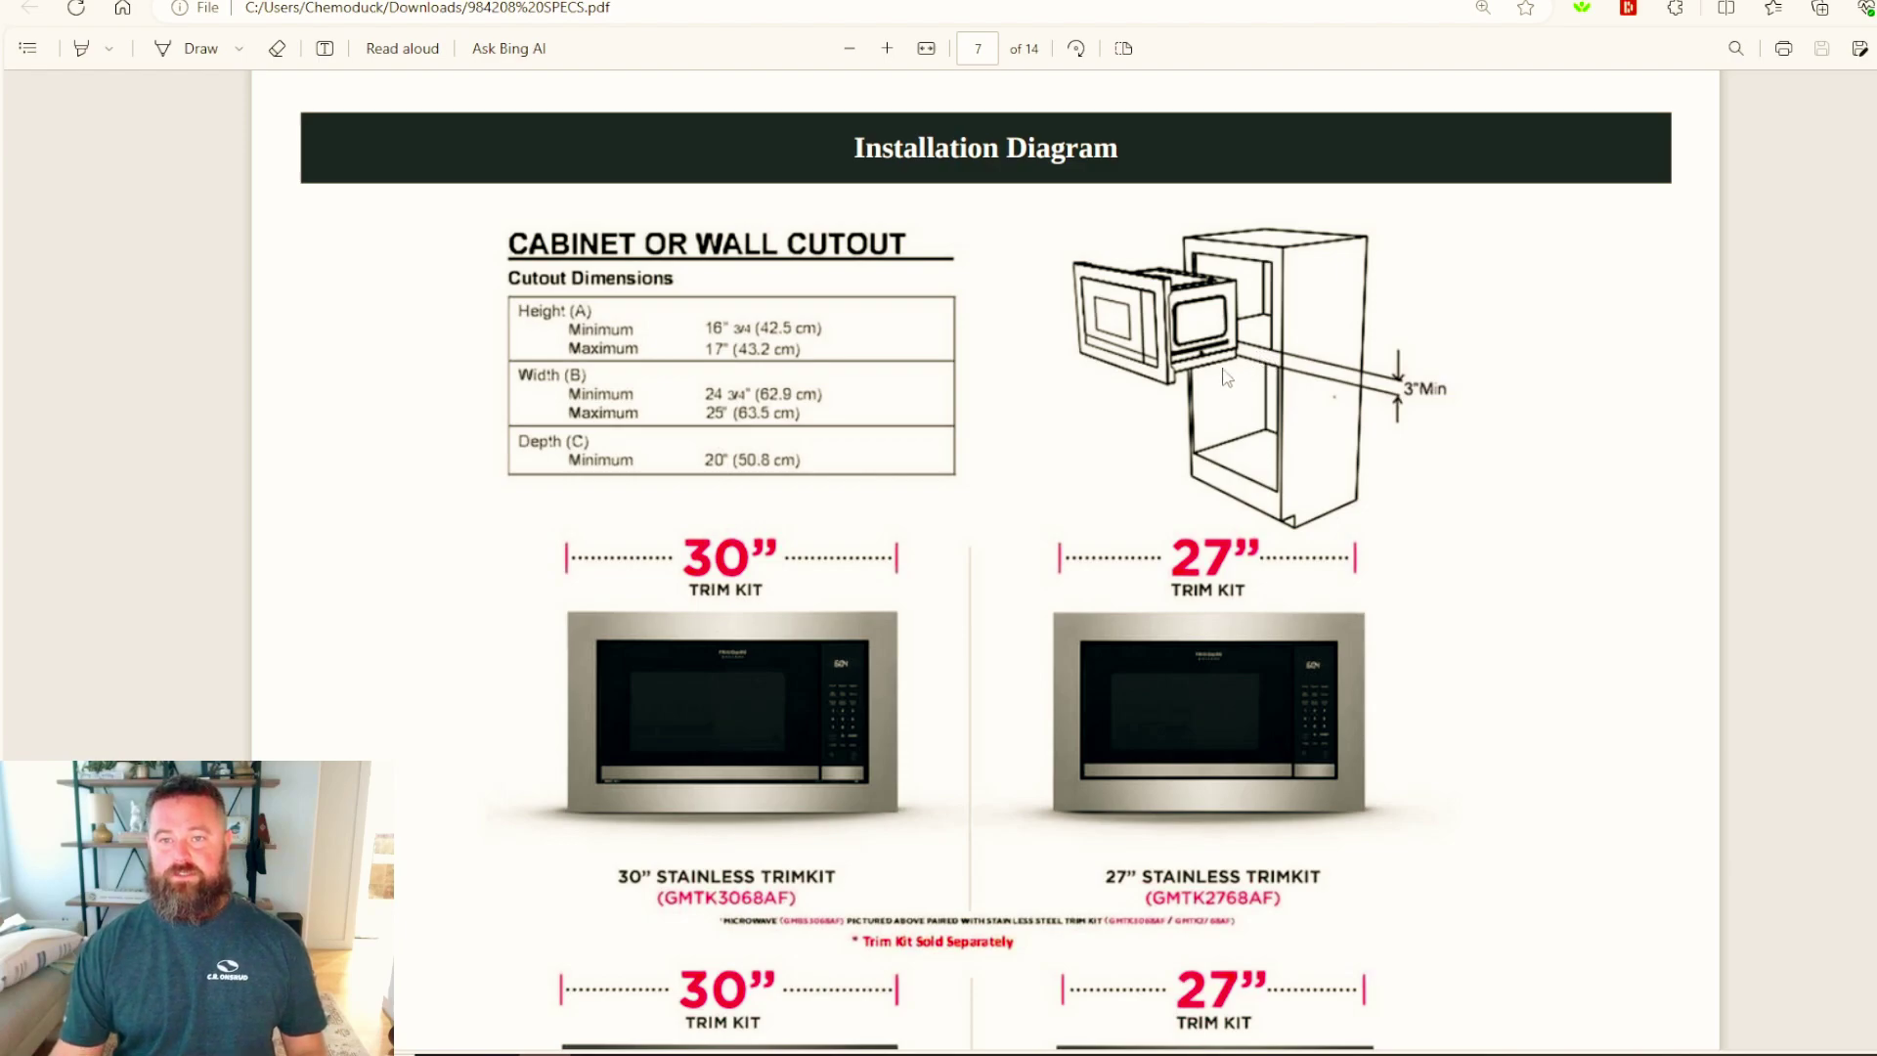
Show the cabinet render beside the diagram, then minimize it and switch to Cabinet Vision.
key("alt+Tab")
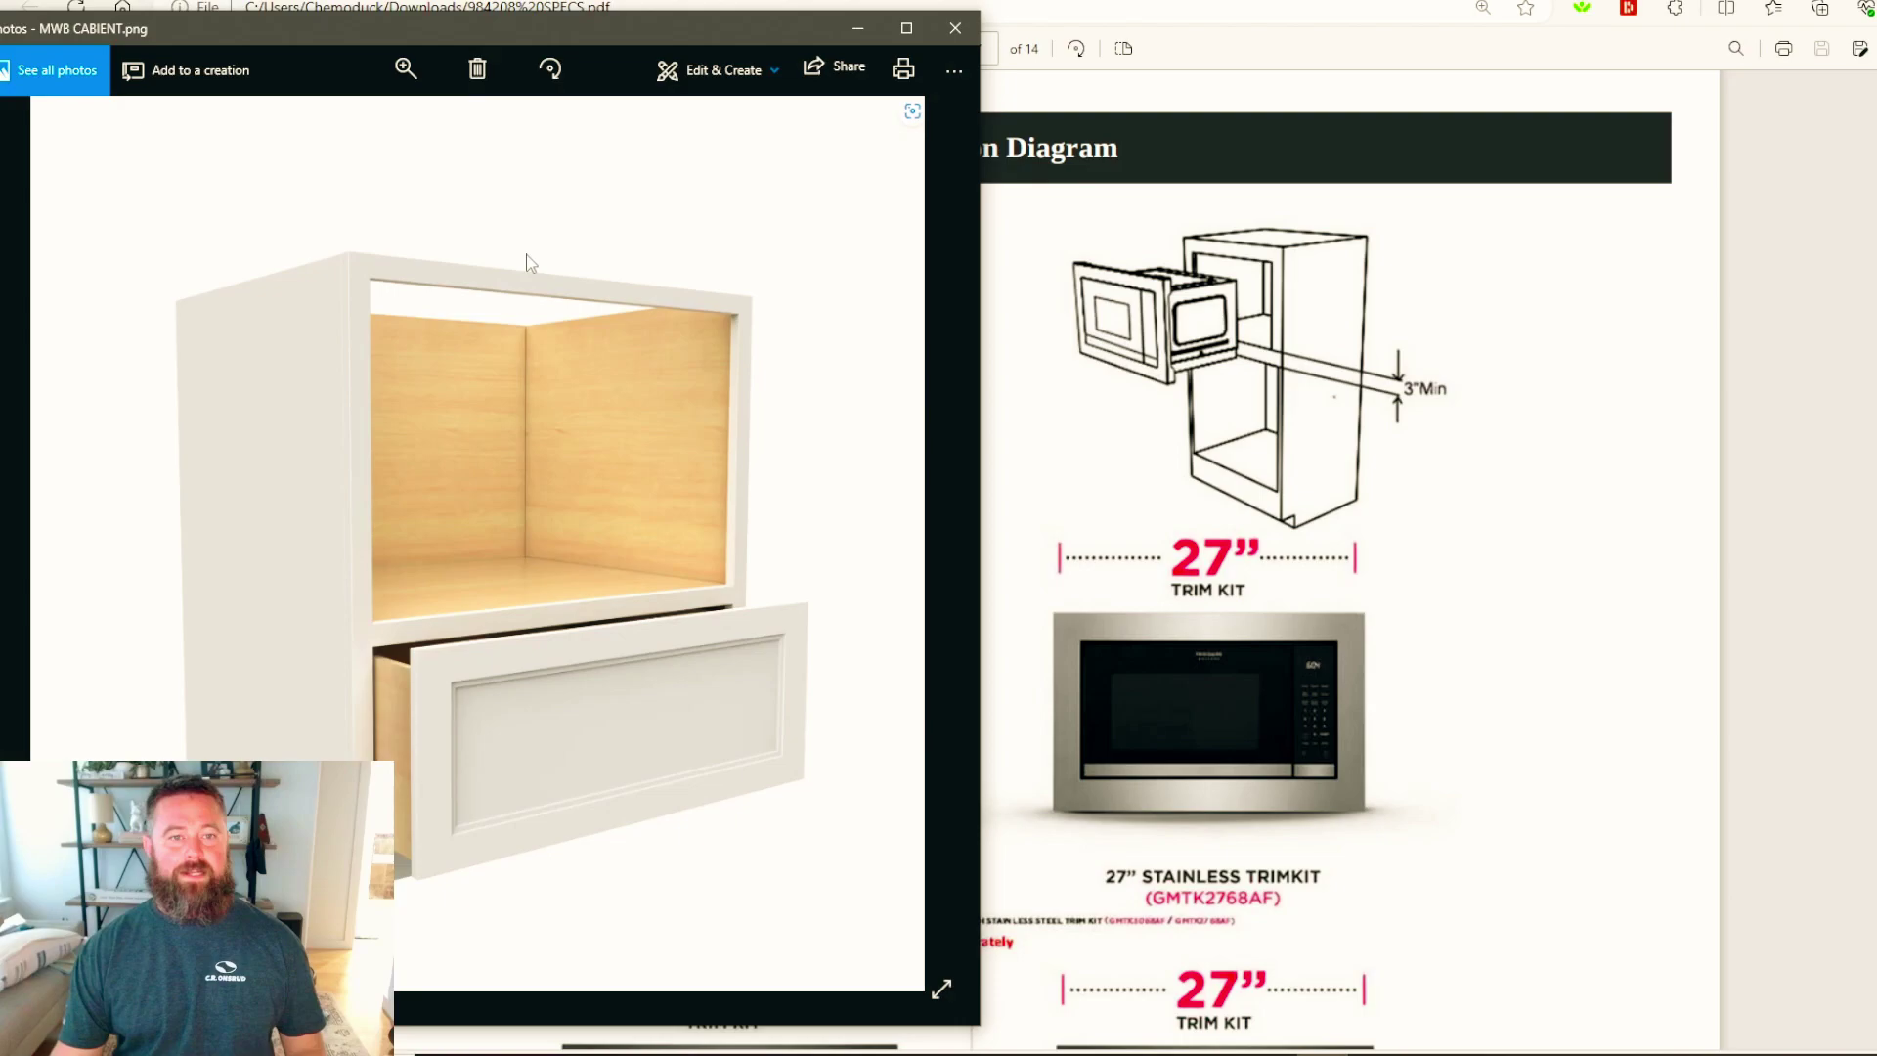
left_click_drag(683, 32, 666, 8)
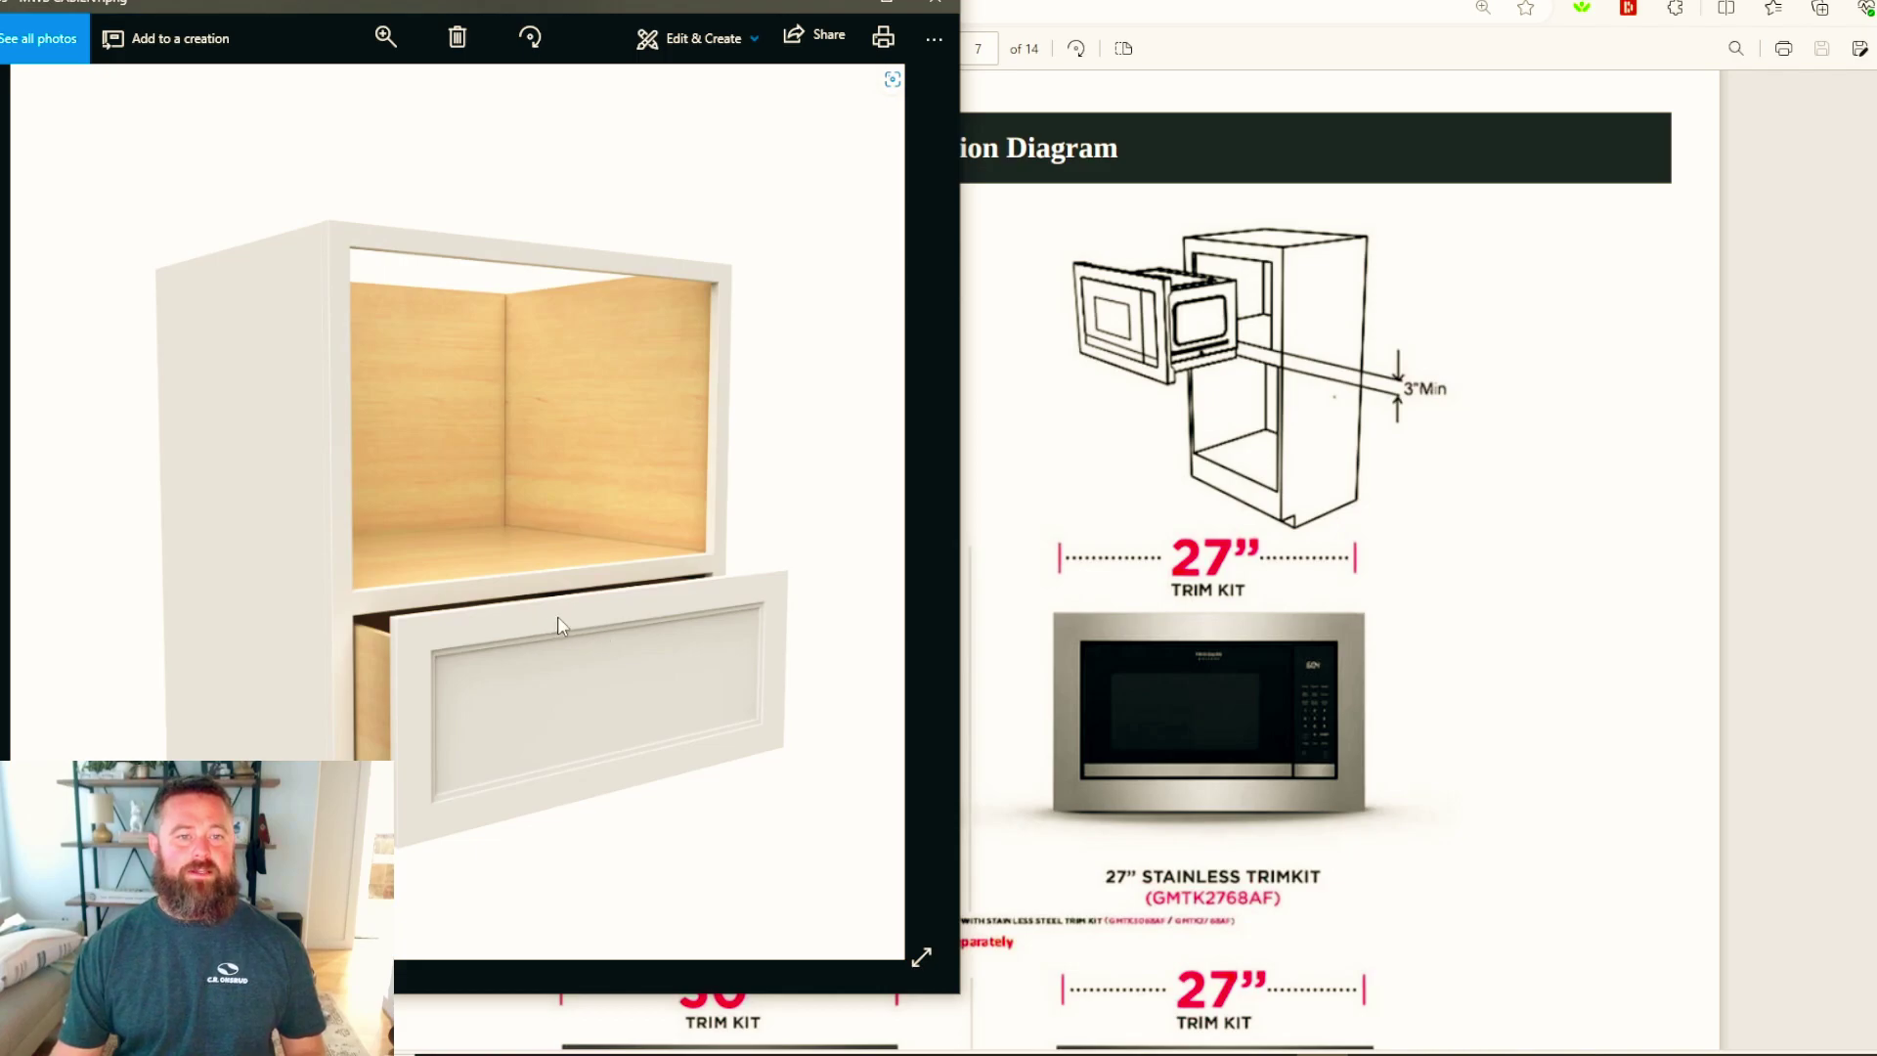
left_click(836, 4)
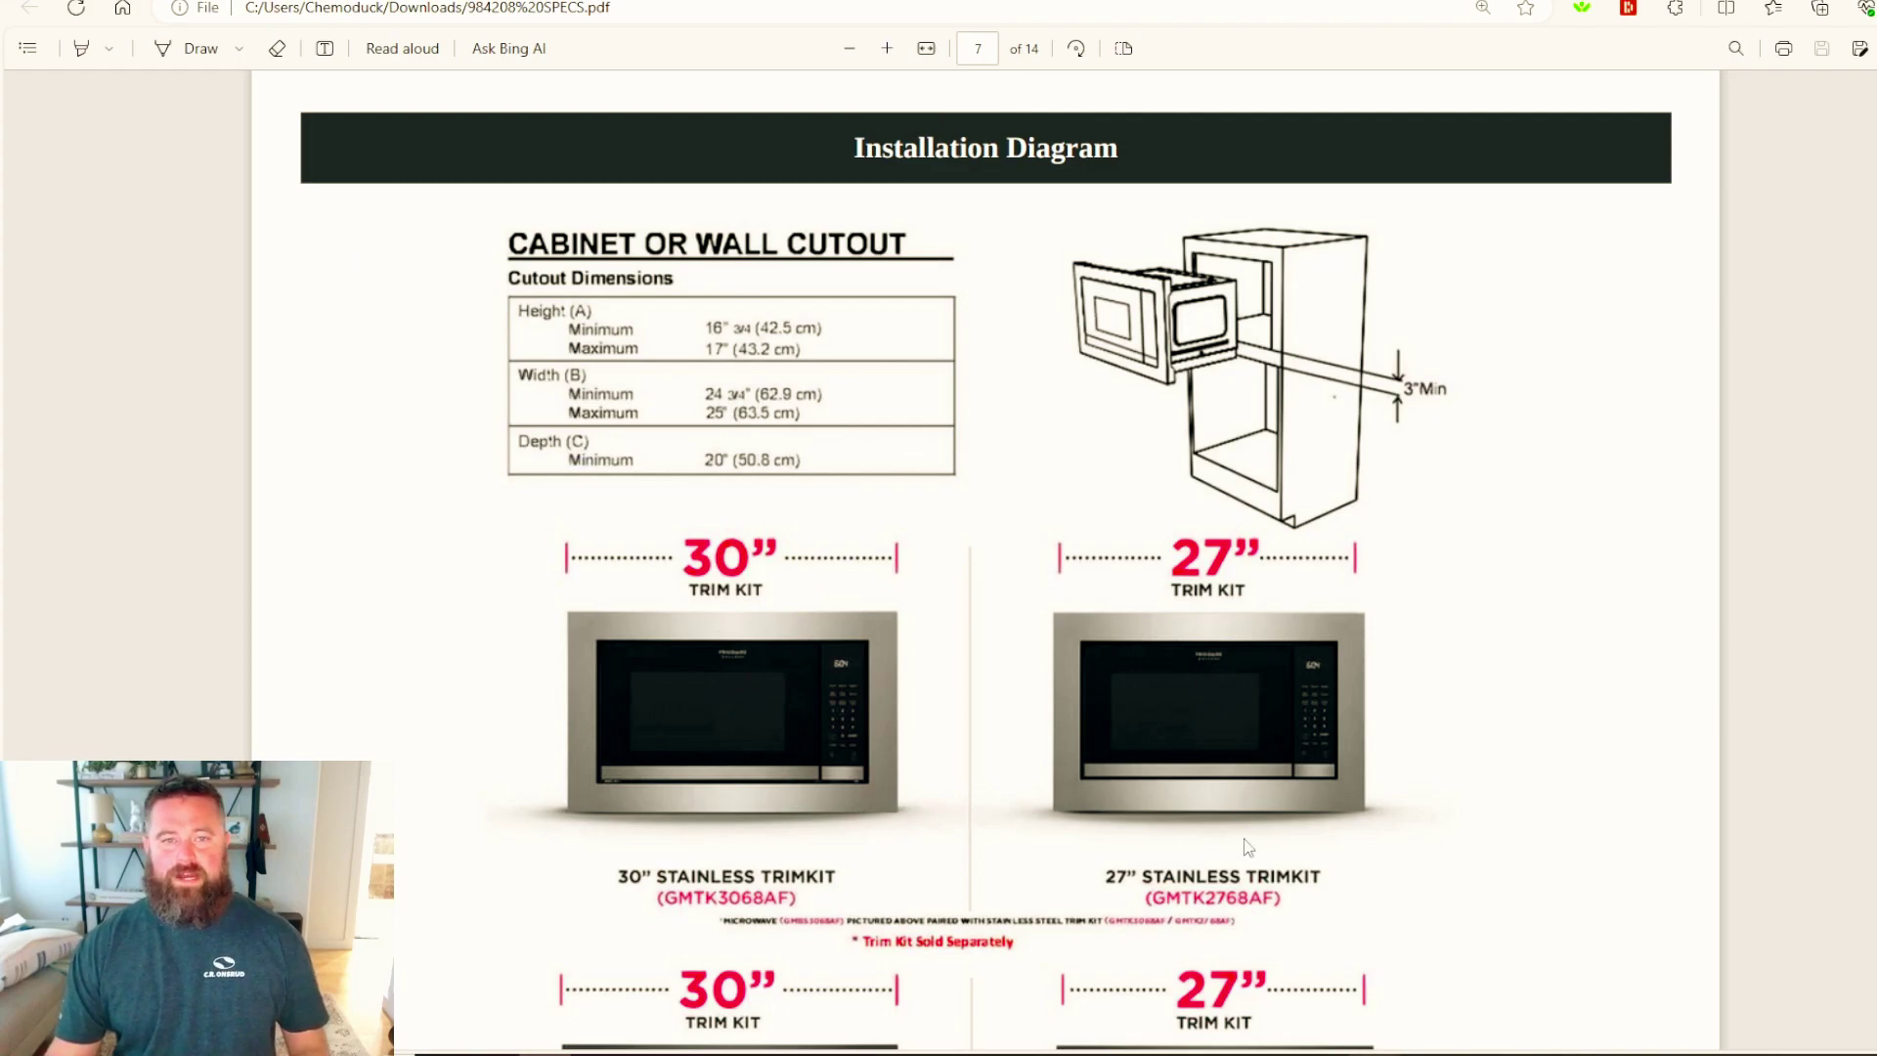
left_click(1364, 1044)
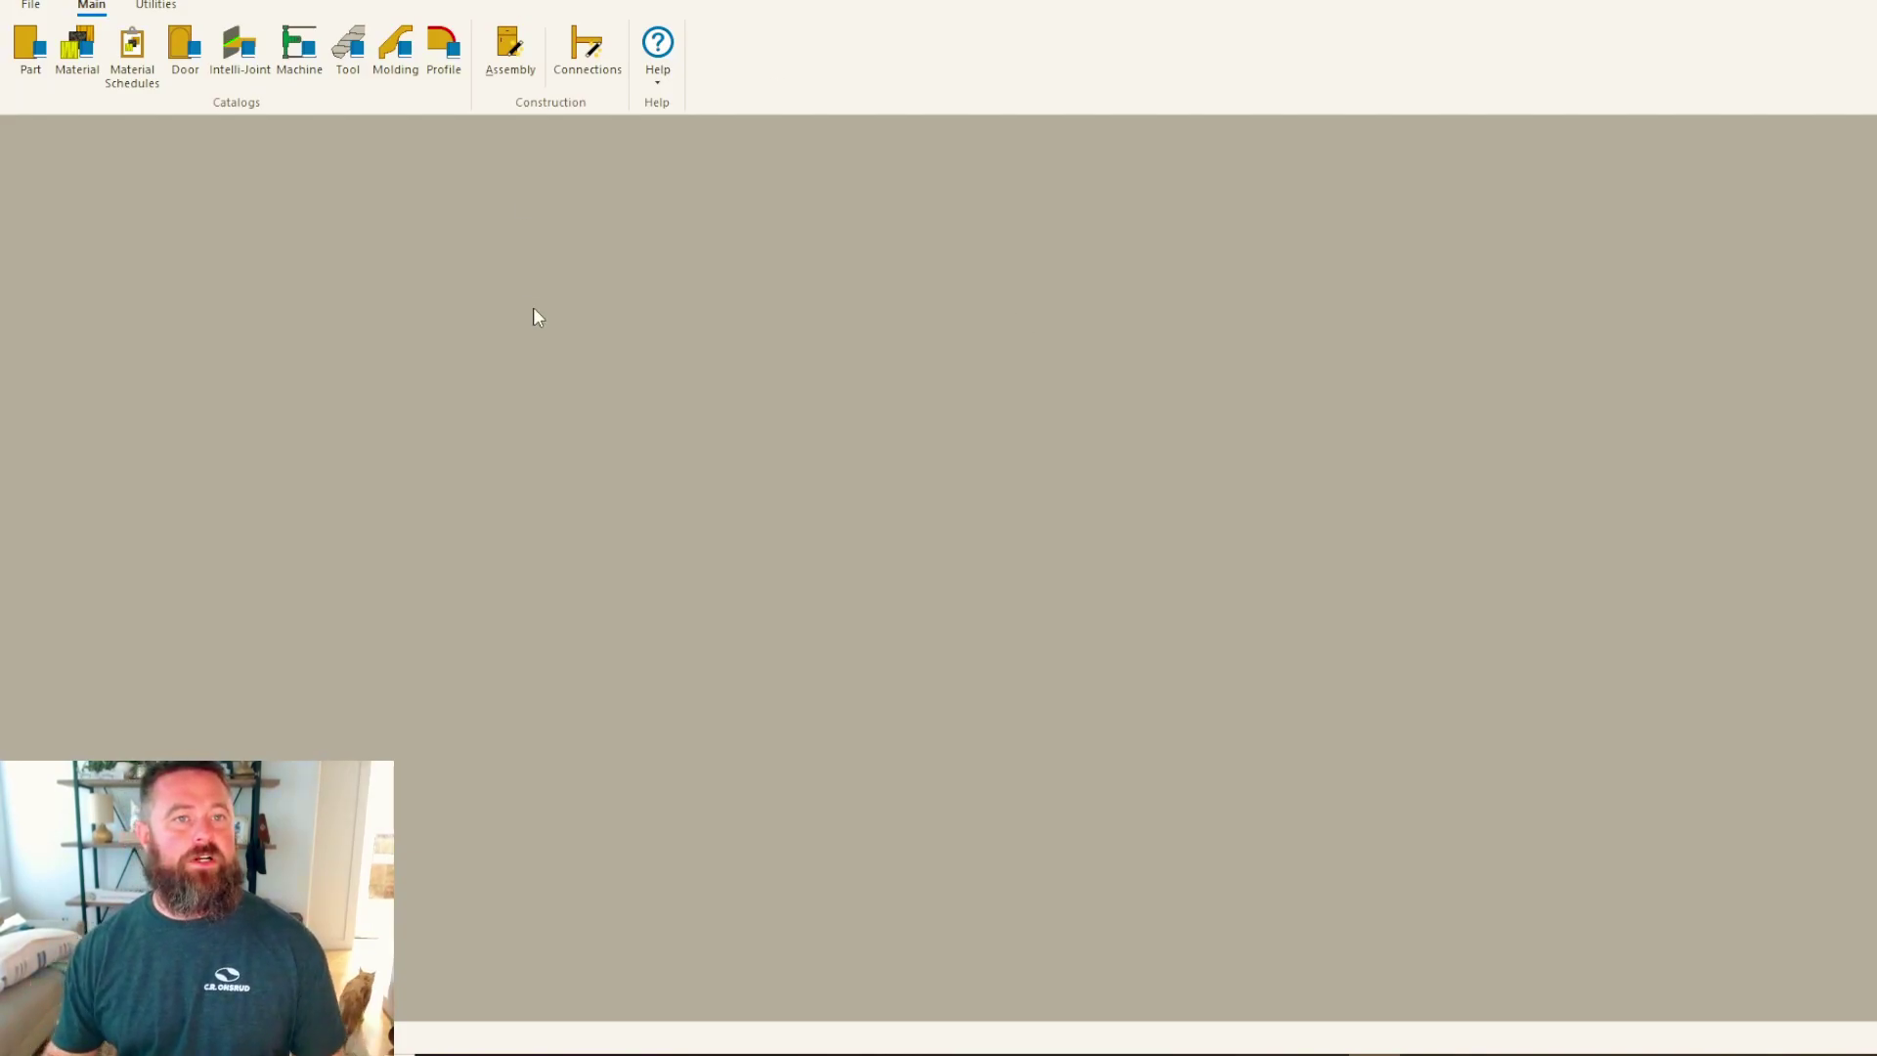
Create a new job numbered 'Microwave bBa', review its Room and MDF Shaker door defaults, and accept.
left_click(33, 5)
left_click(57, 41)
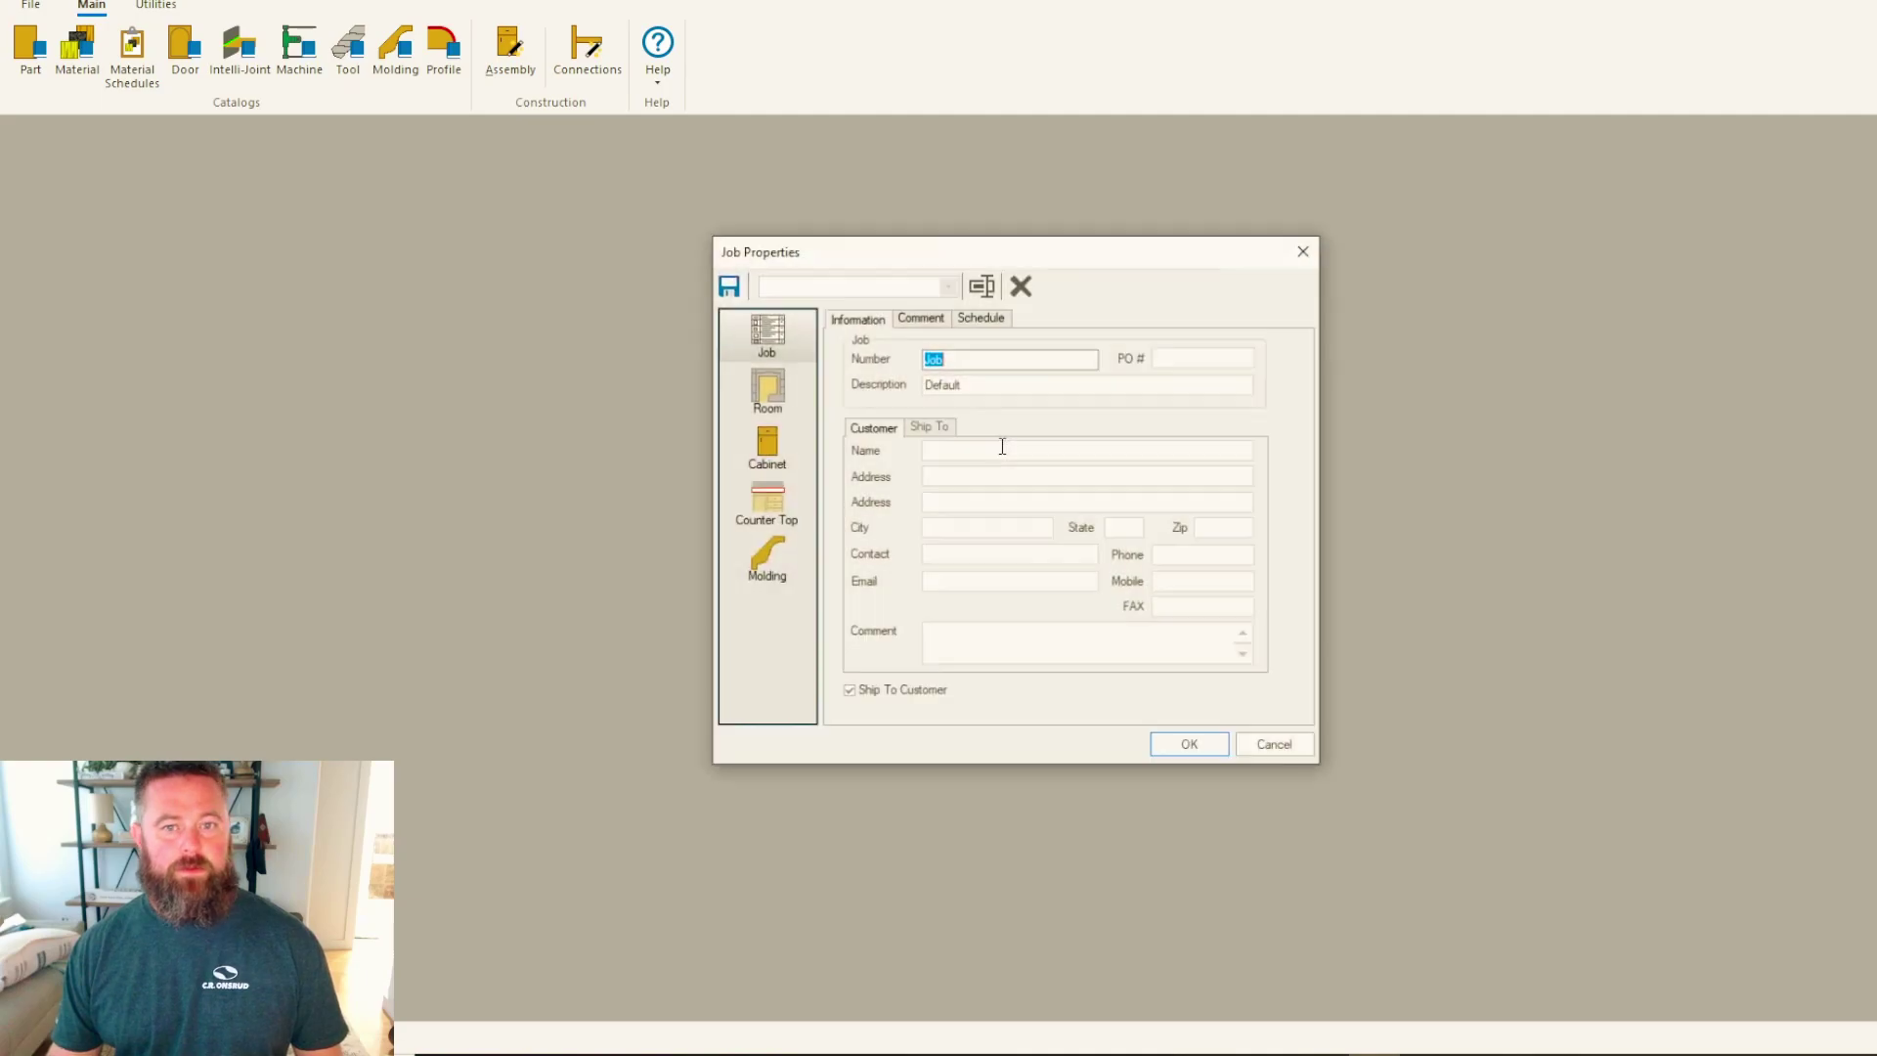
type("Micr")
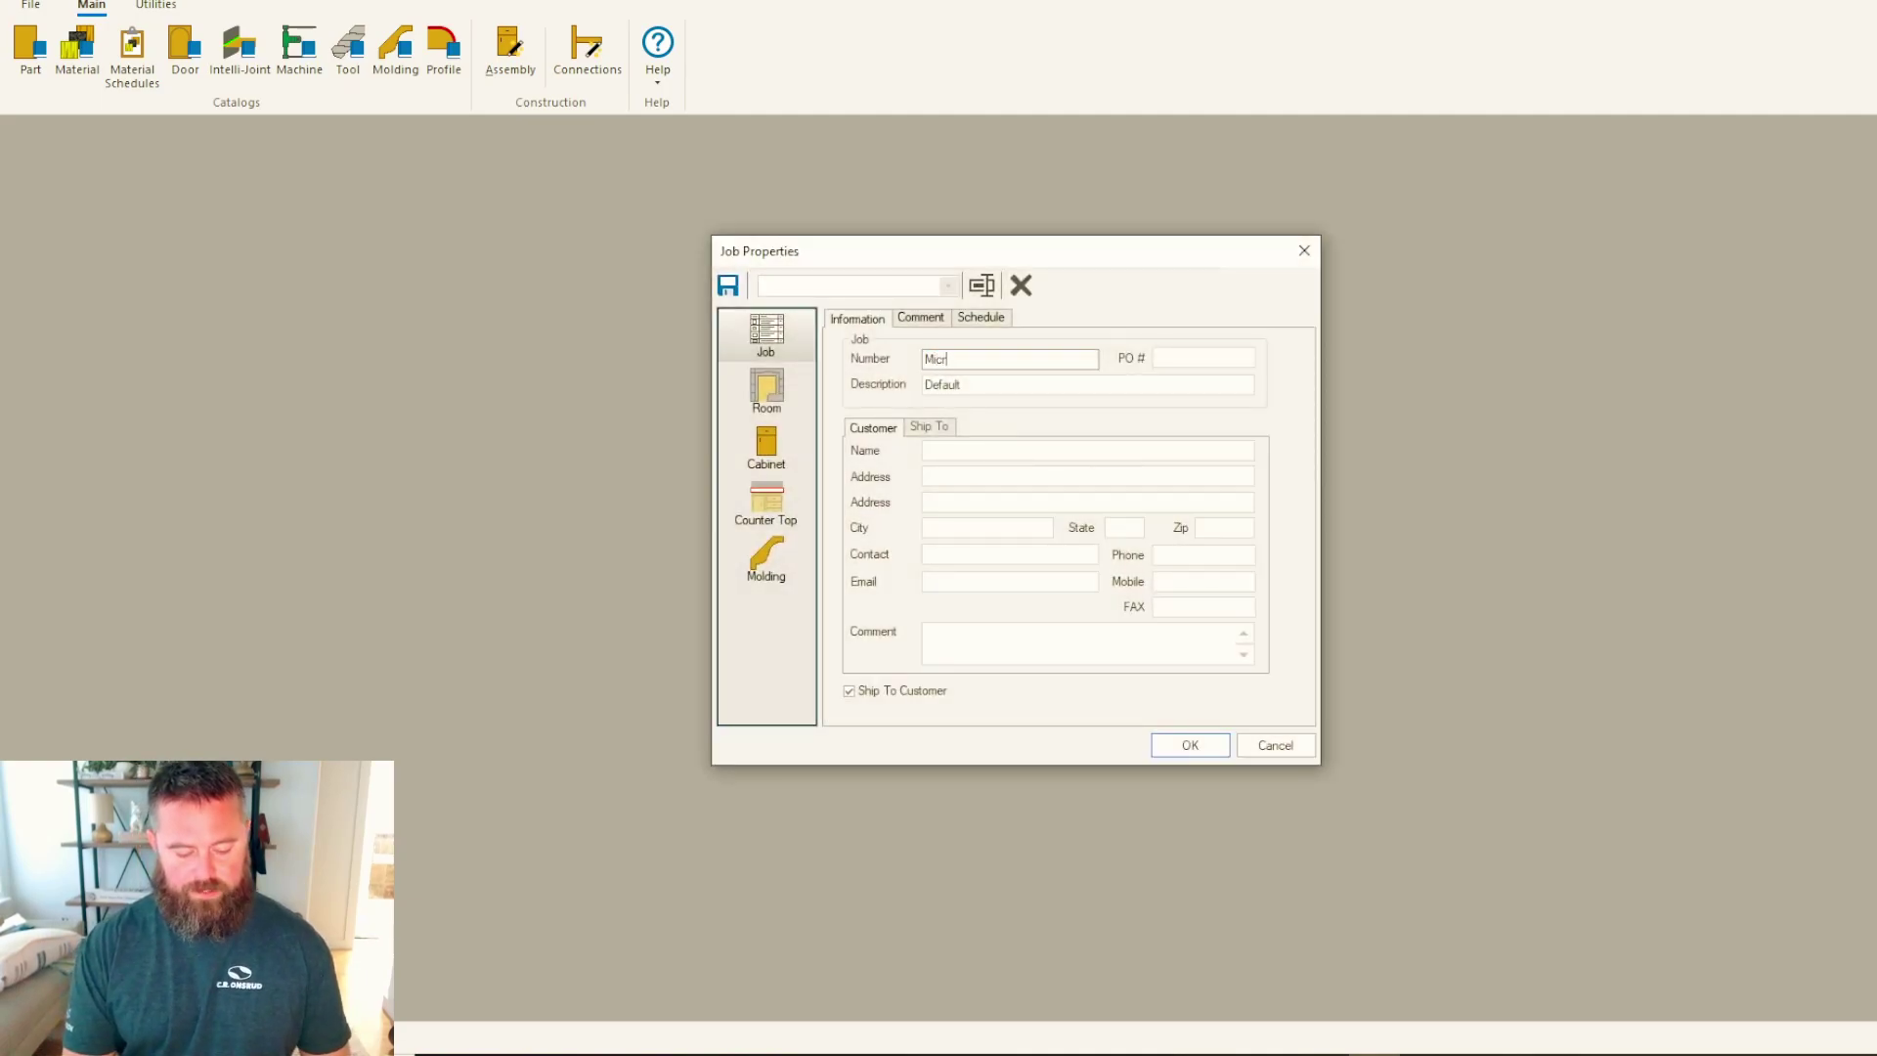
type("owave ")
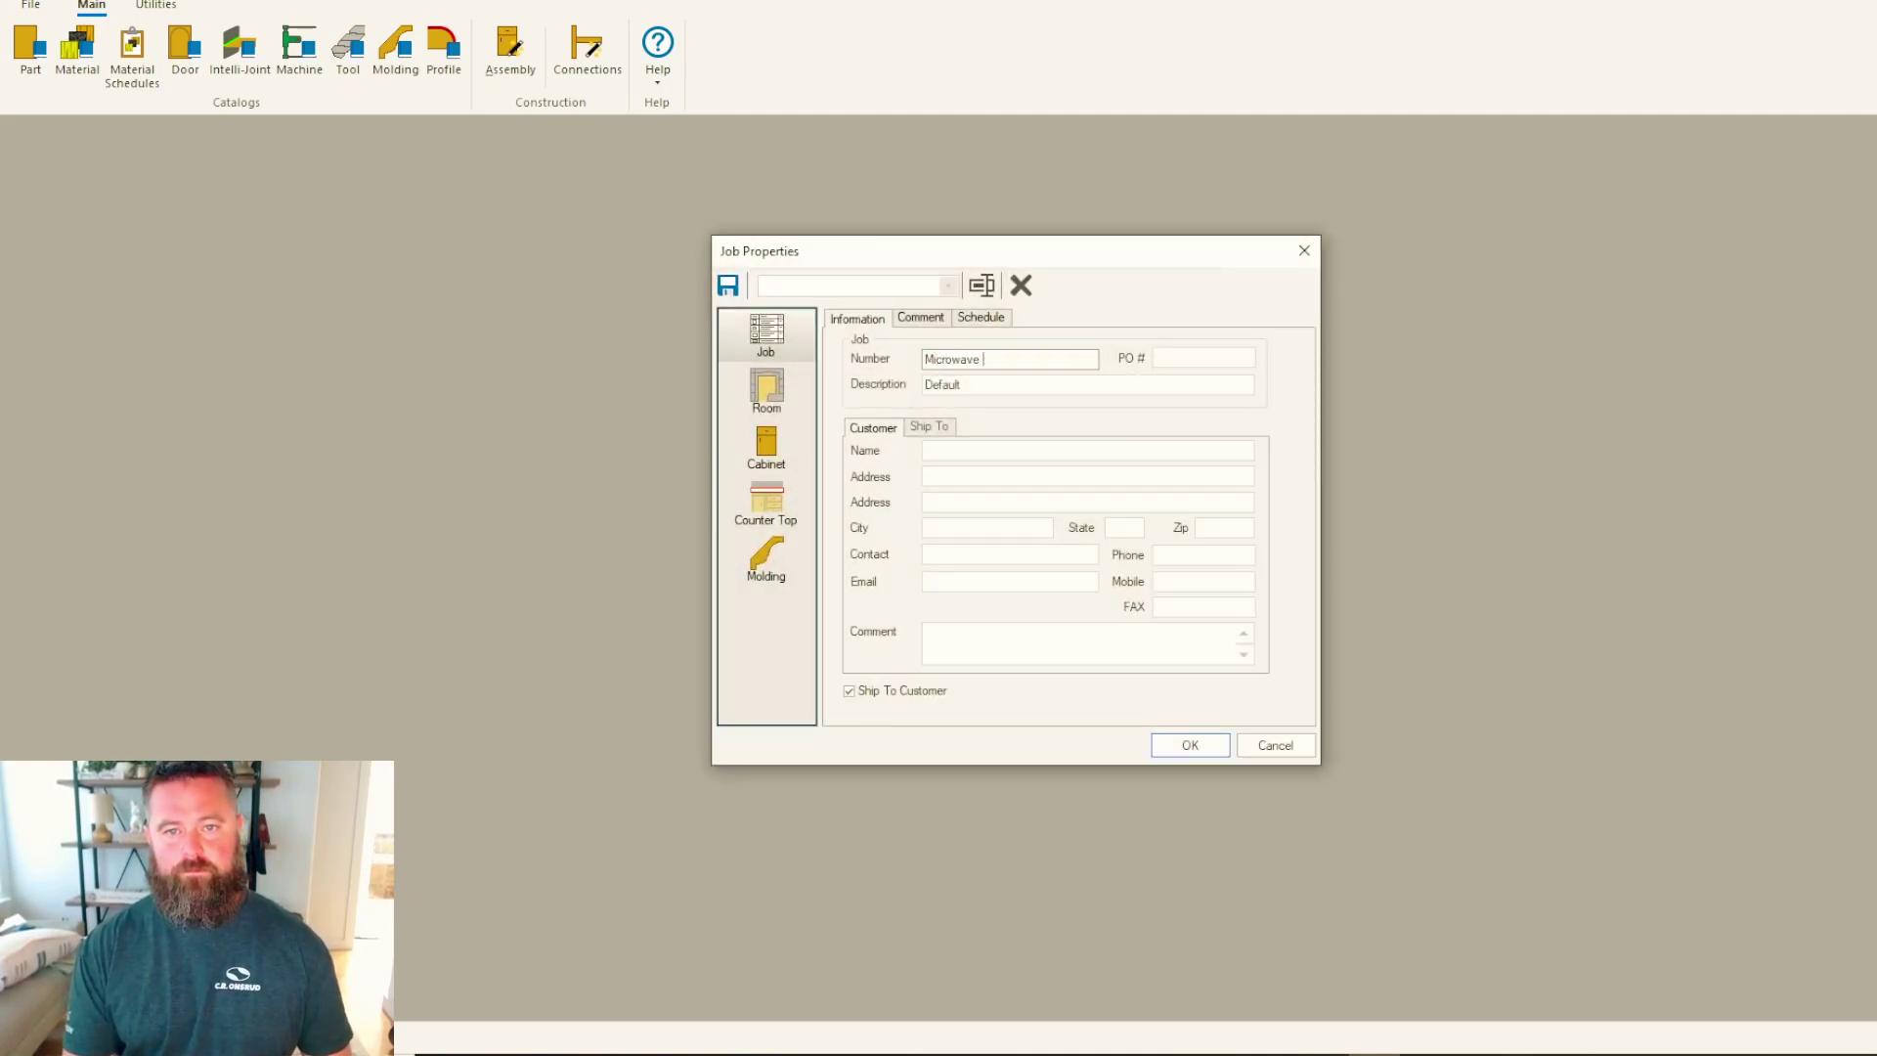
type("bBa")
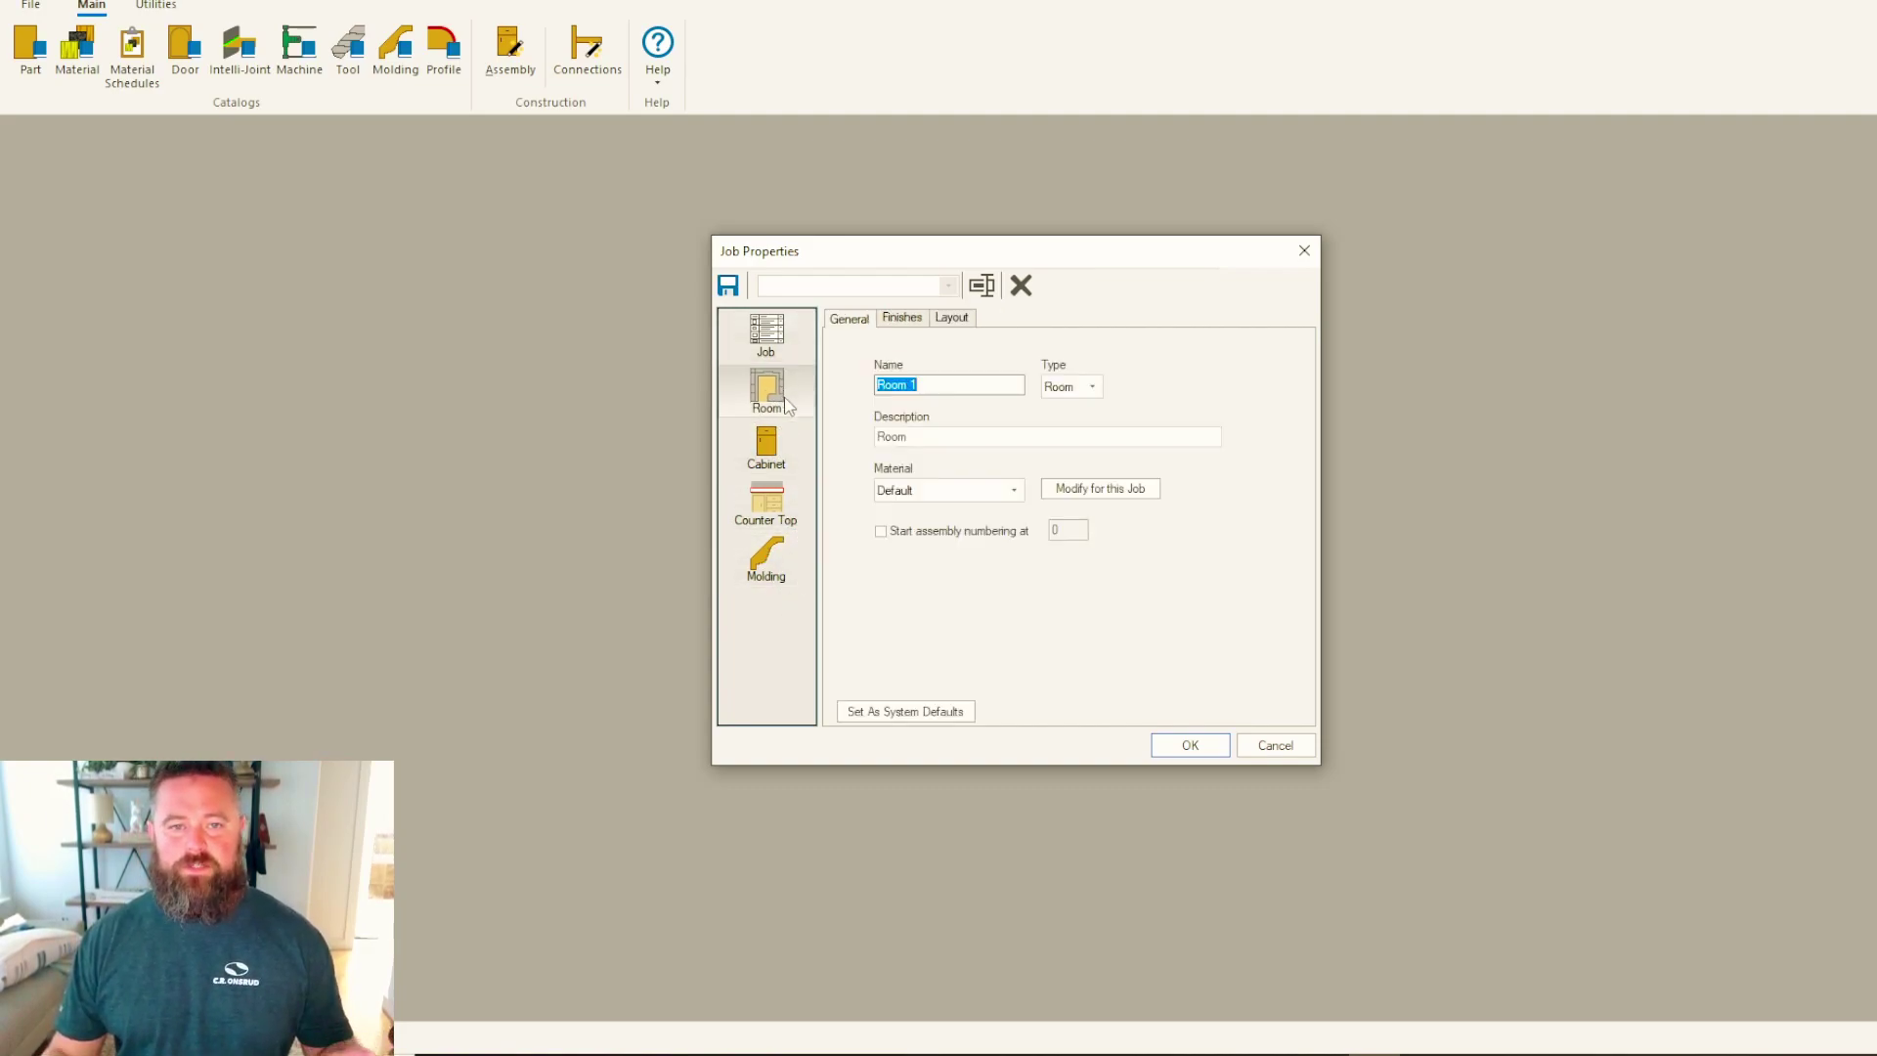
left_click(782, 460)
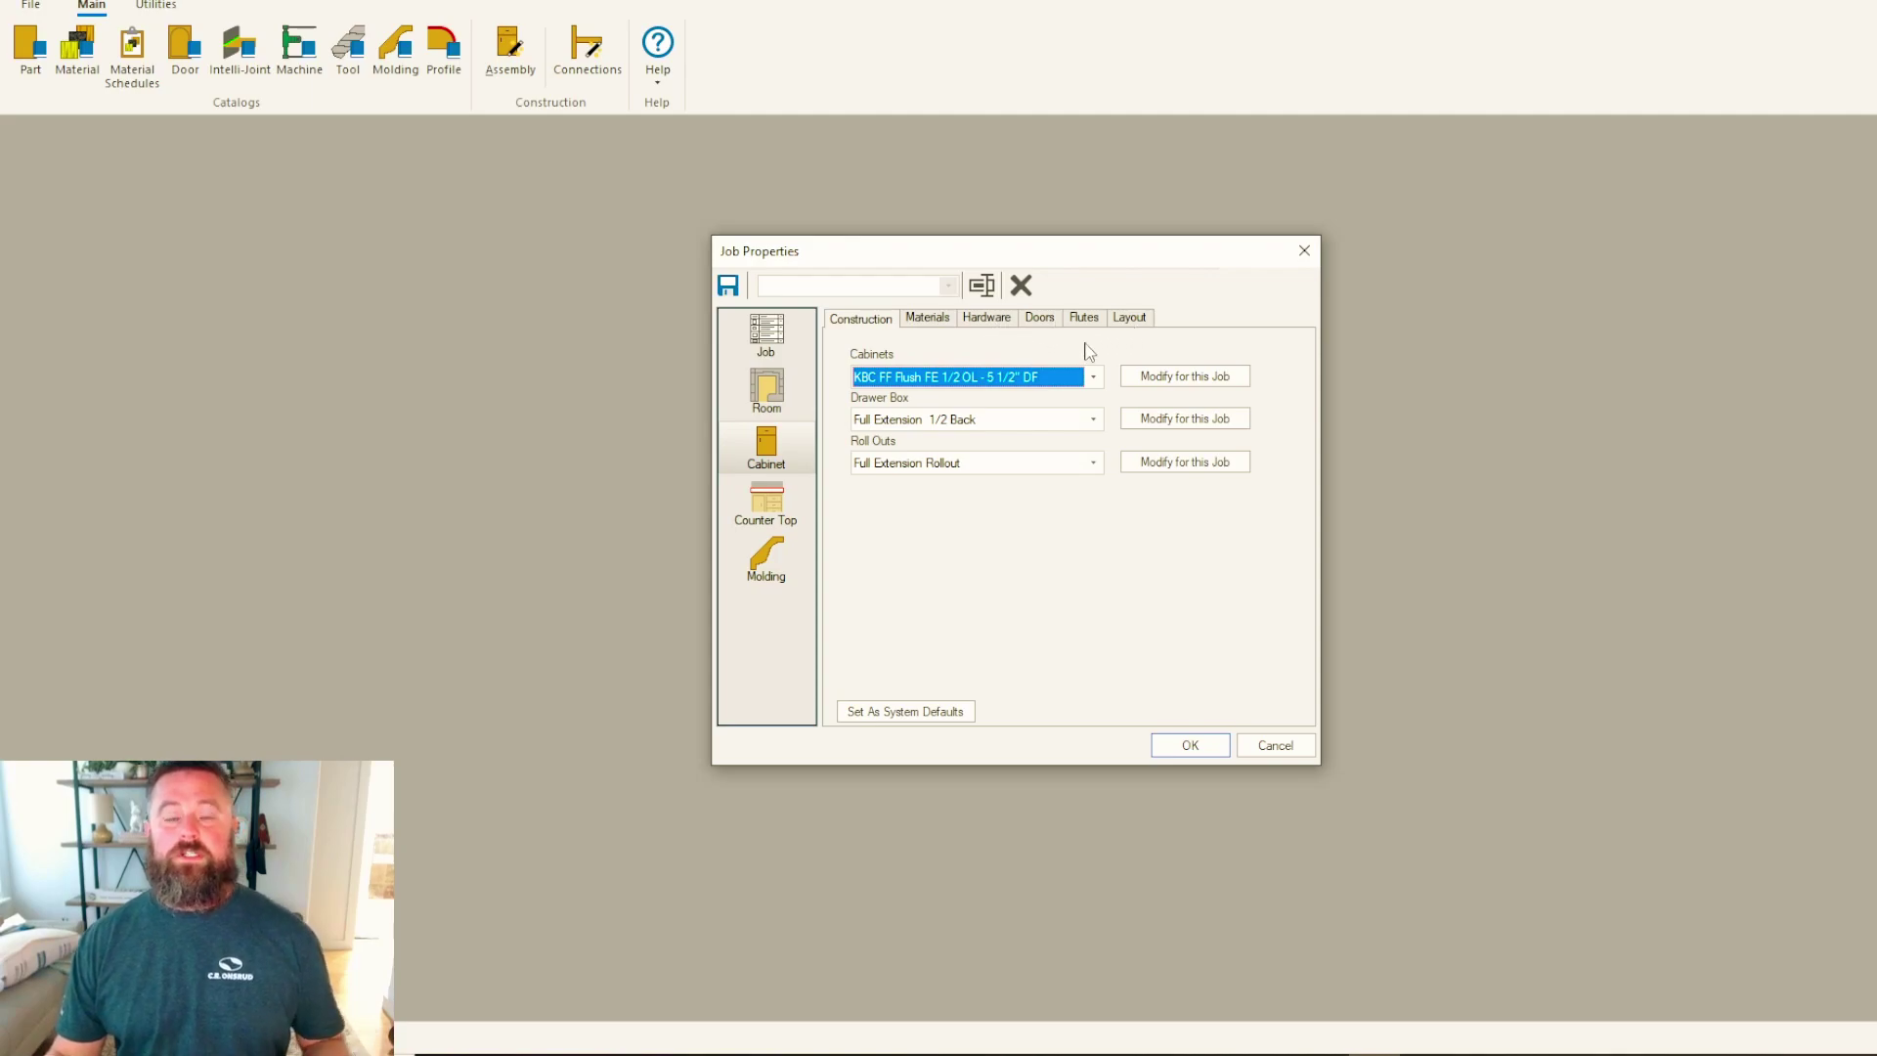
left_click(1038, 320)
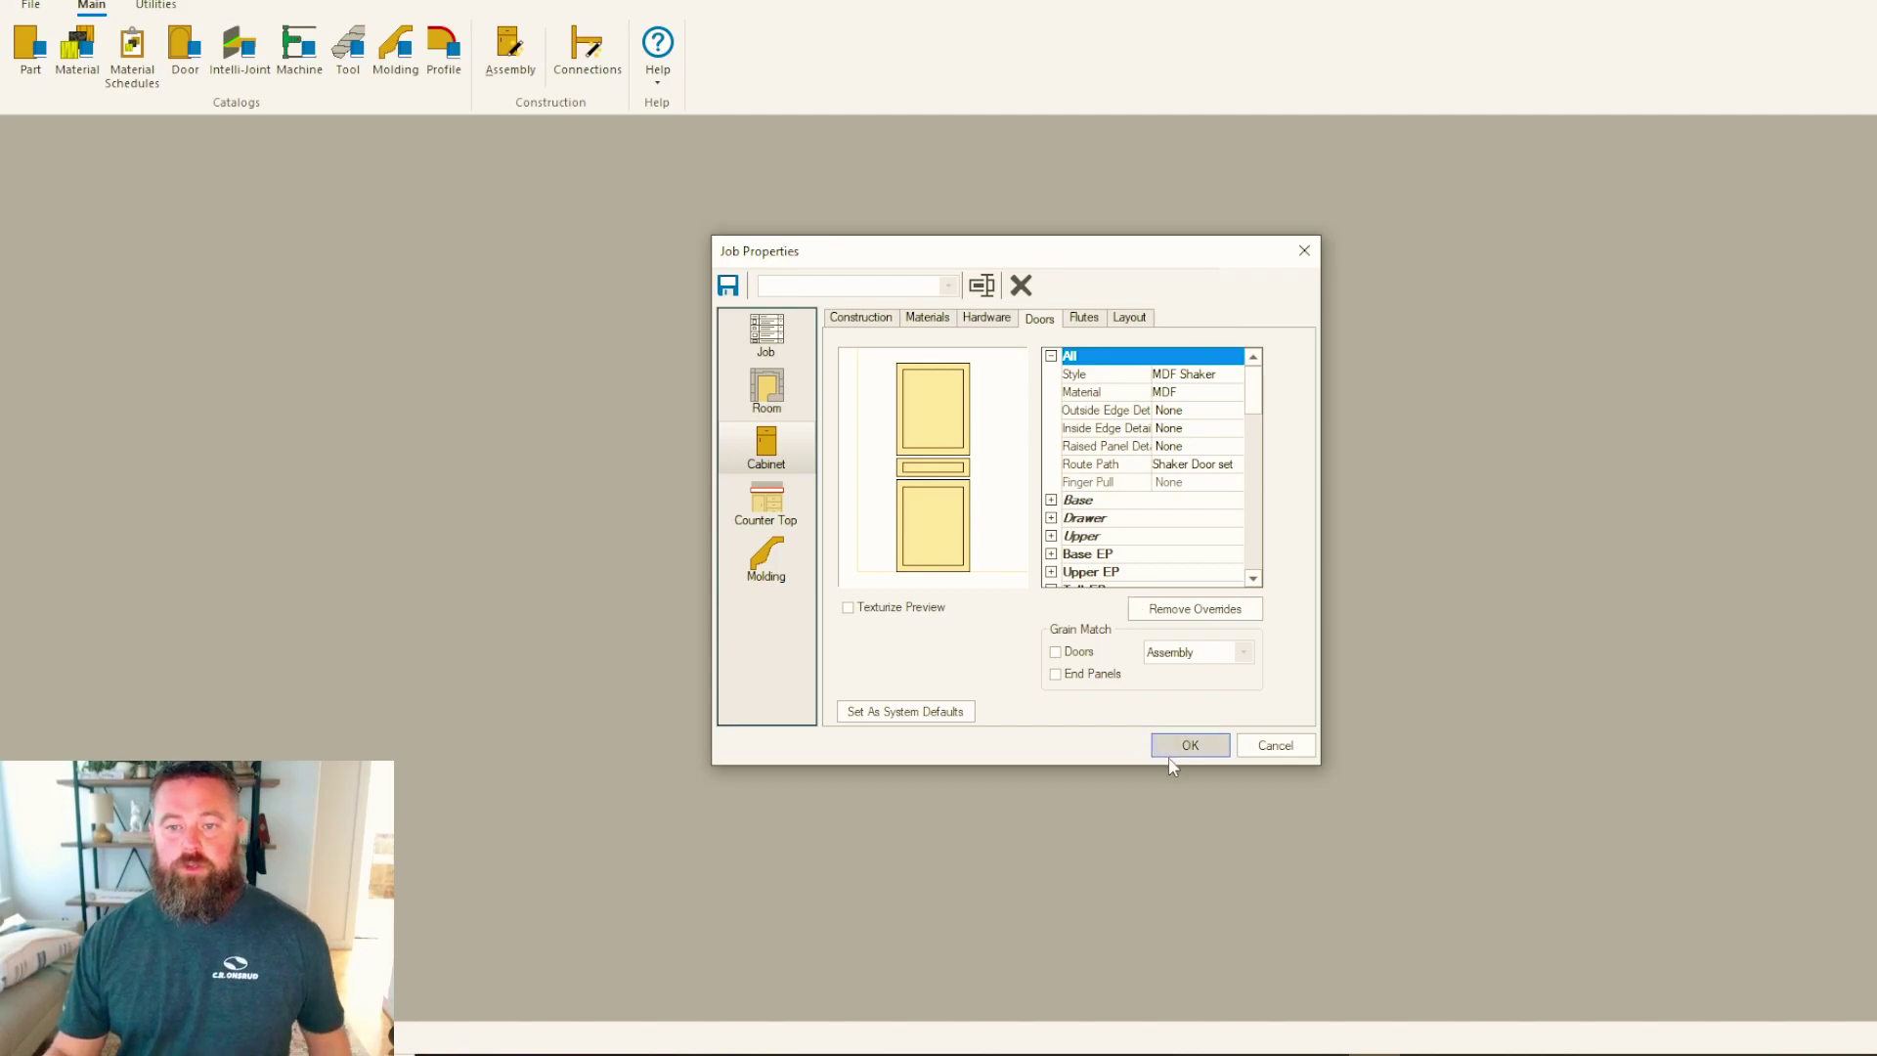
left_click(1195, 748)
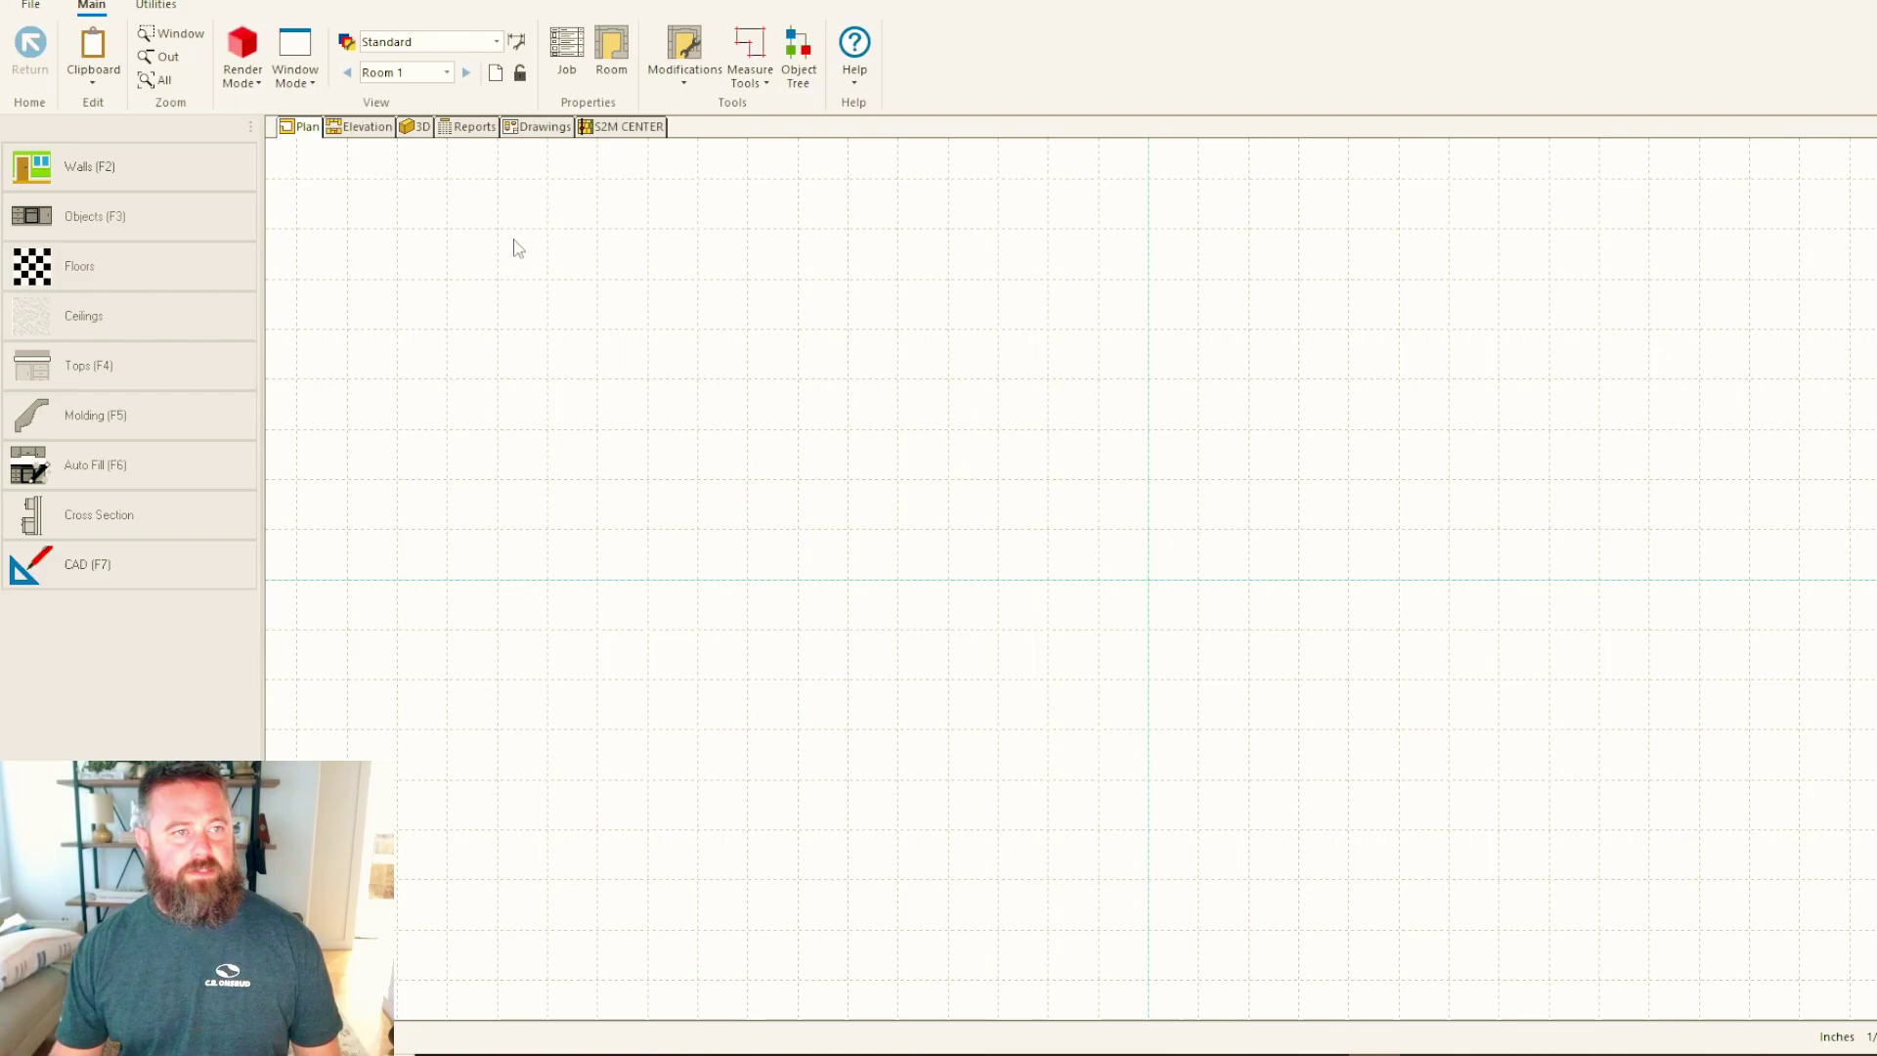
Draw one 60-inch wall in Room 1's plan and switch to its front elevation.
left_click(68, 169)
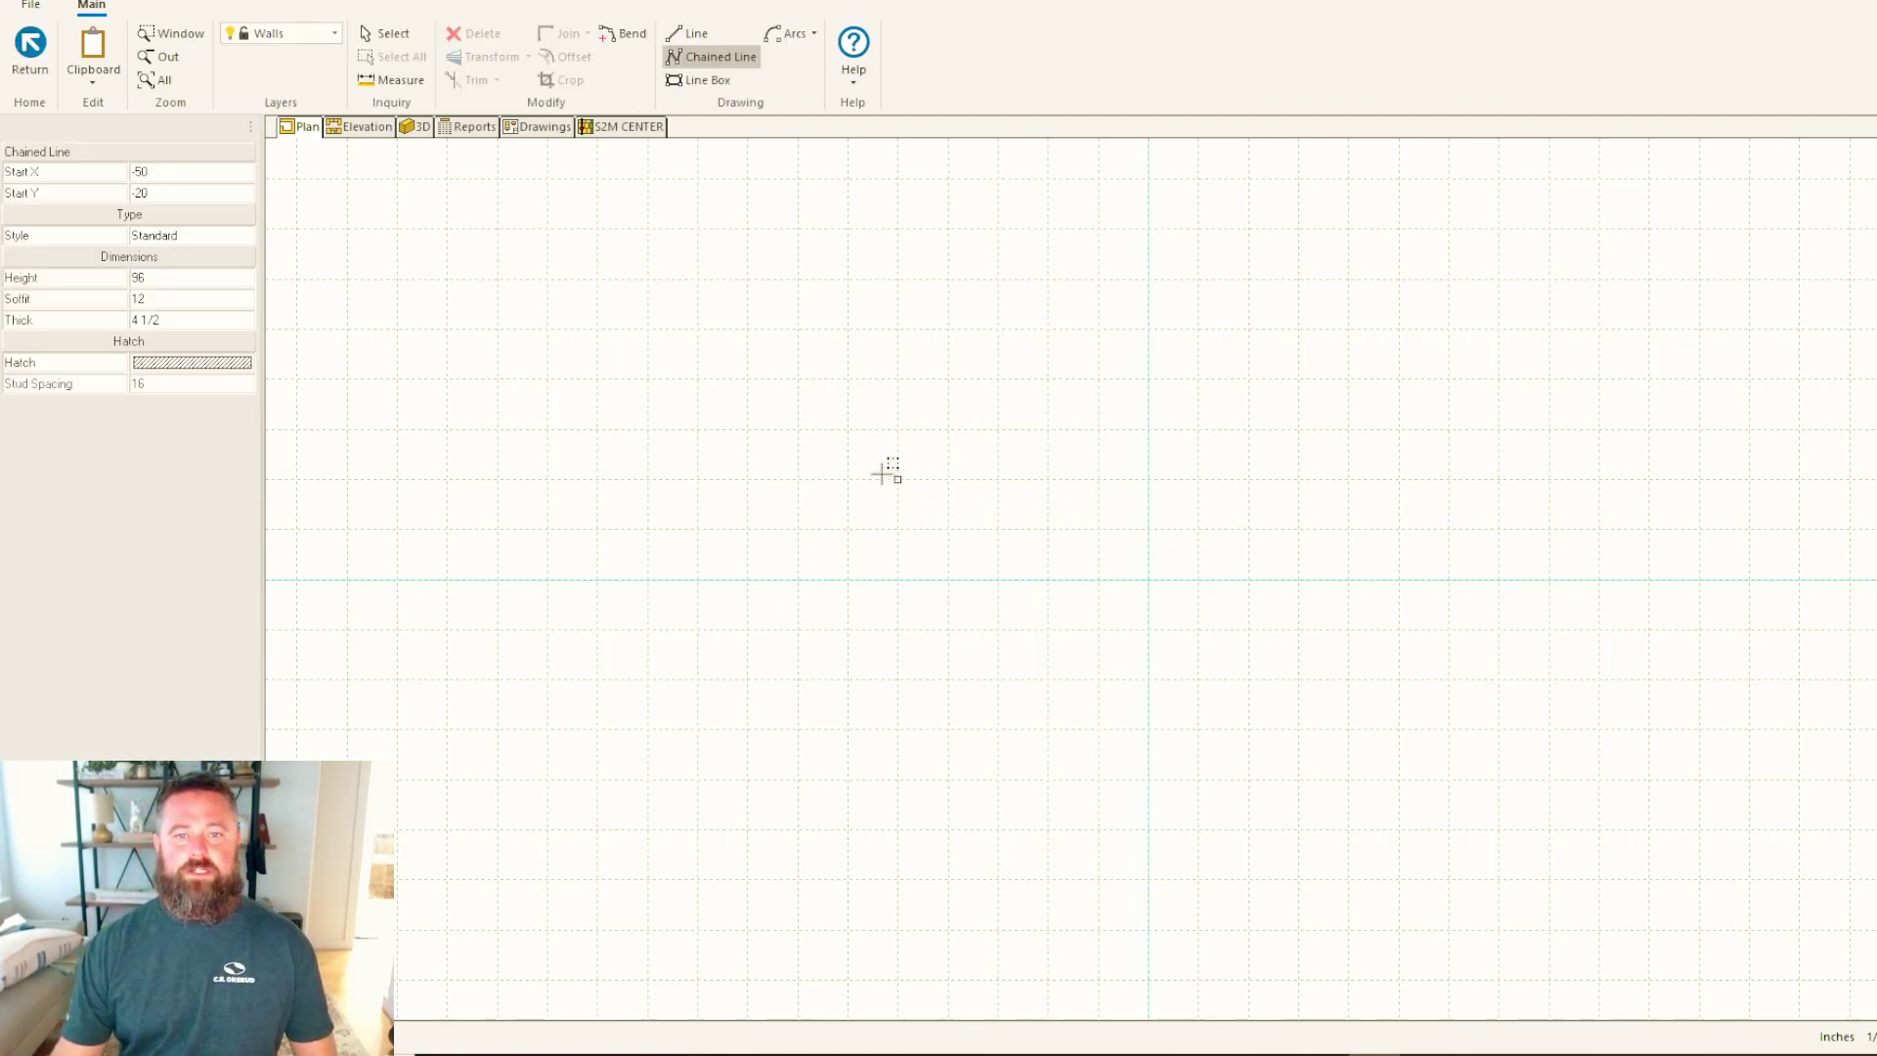
left_click(898, 479)
left_click(1198, 479)
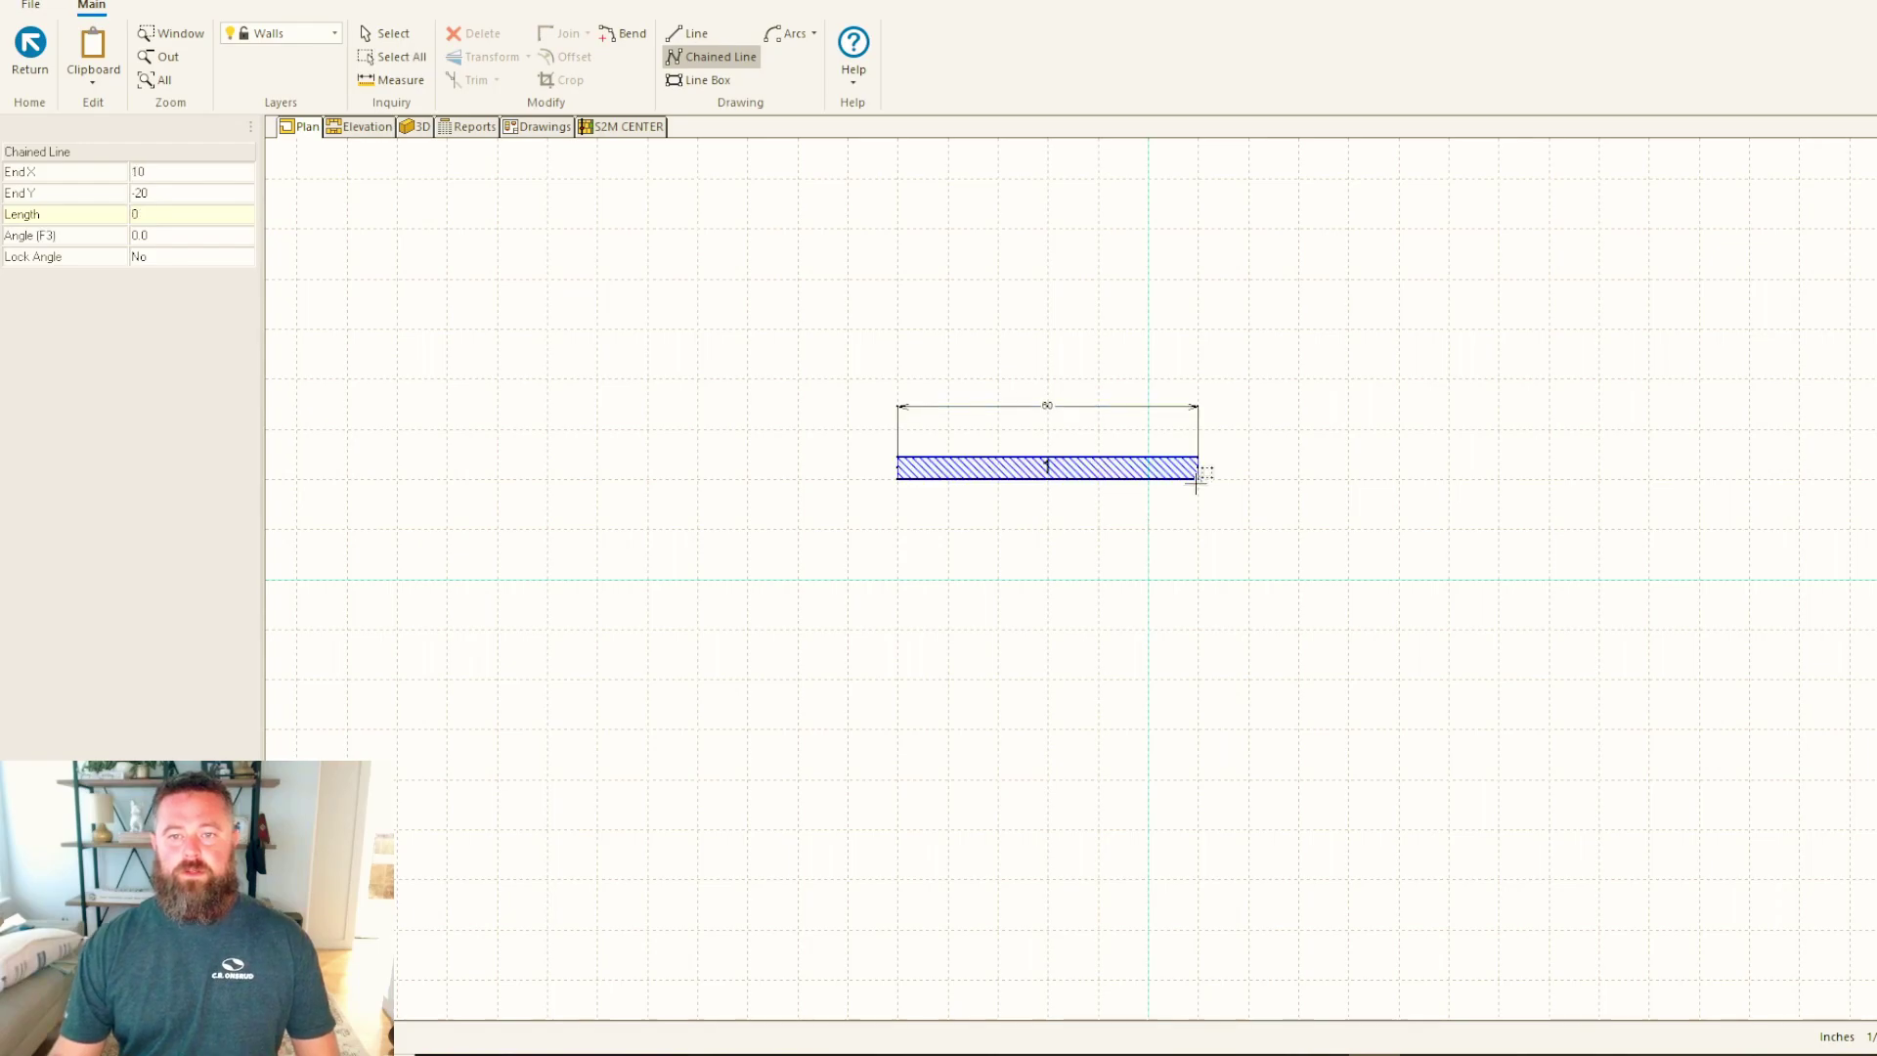
key("Escape")
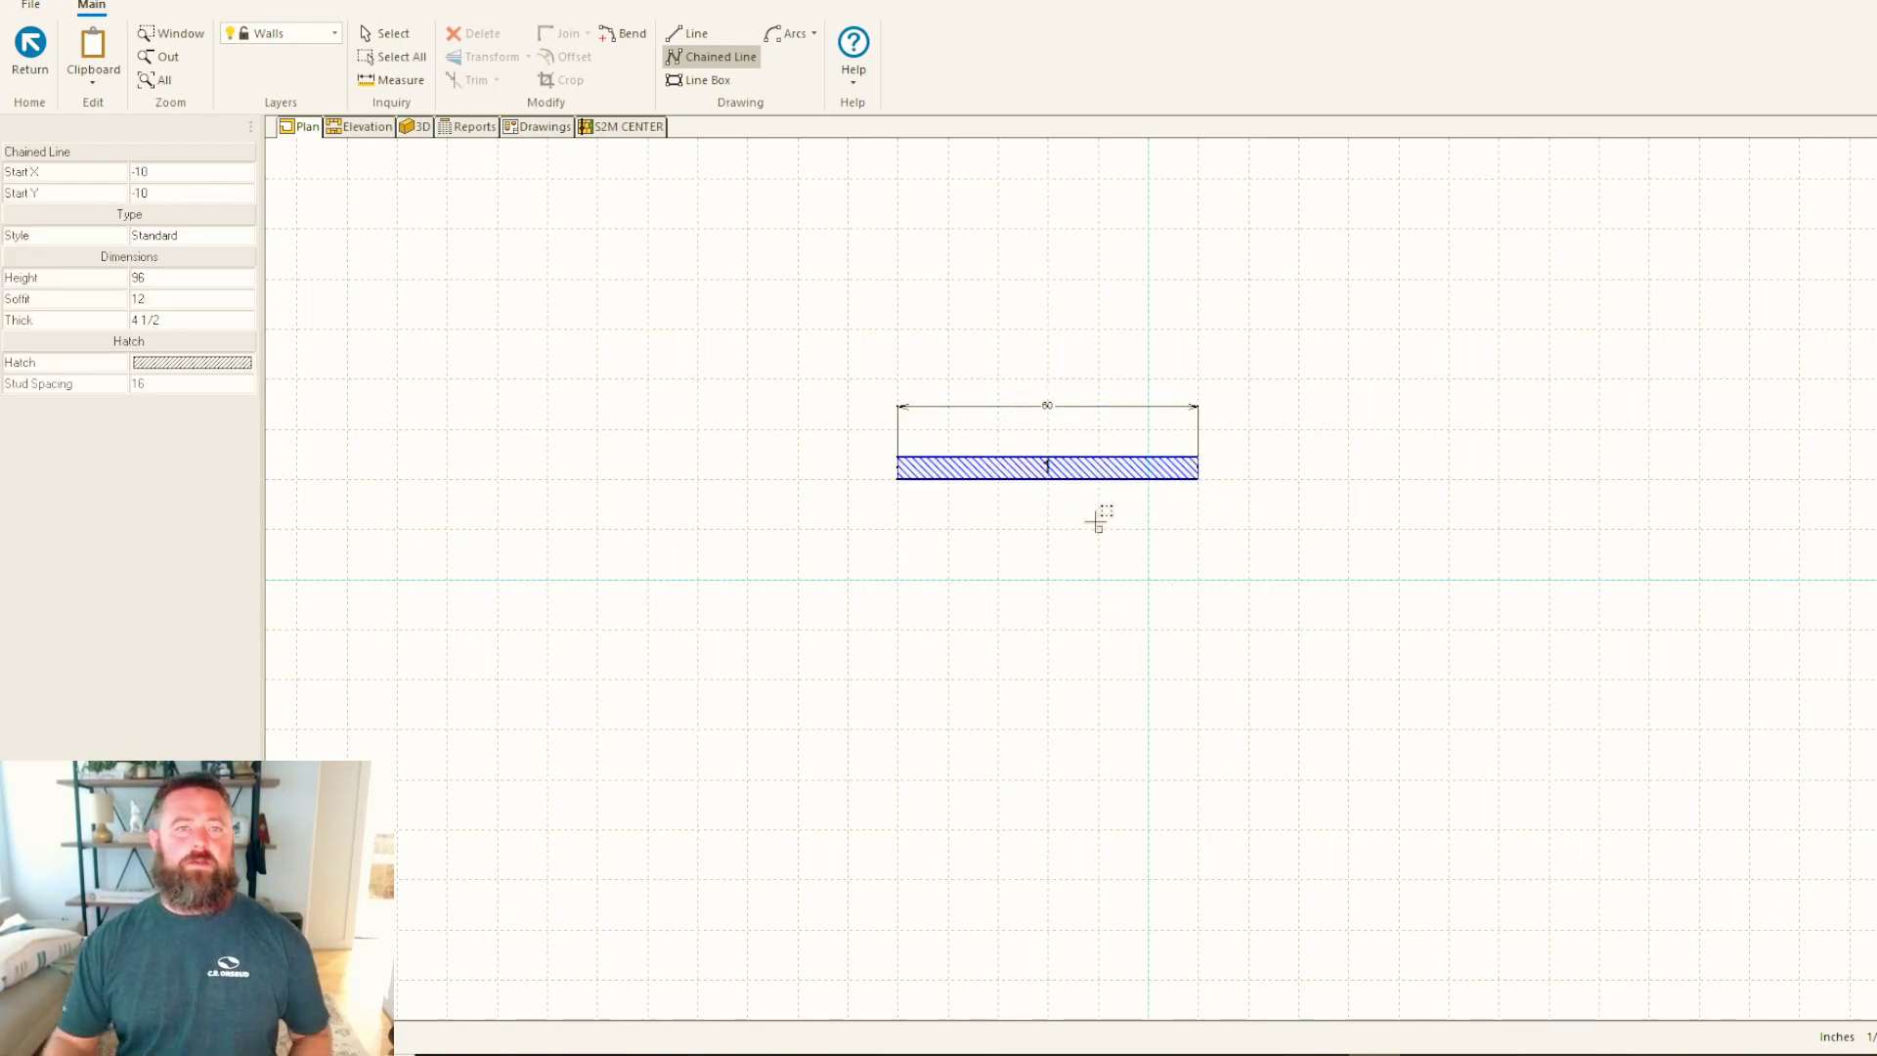
left_click(371, 130)
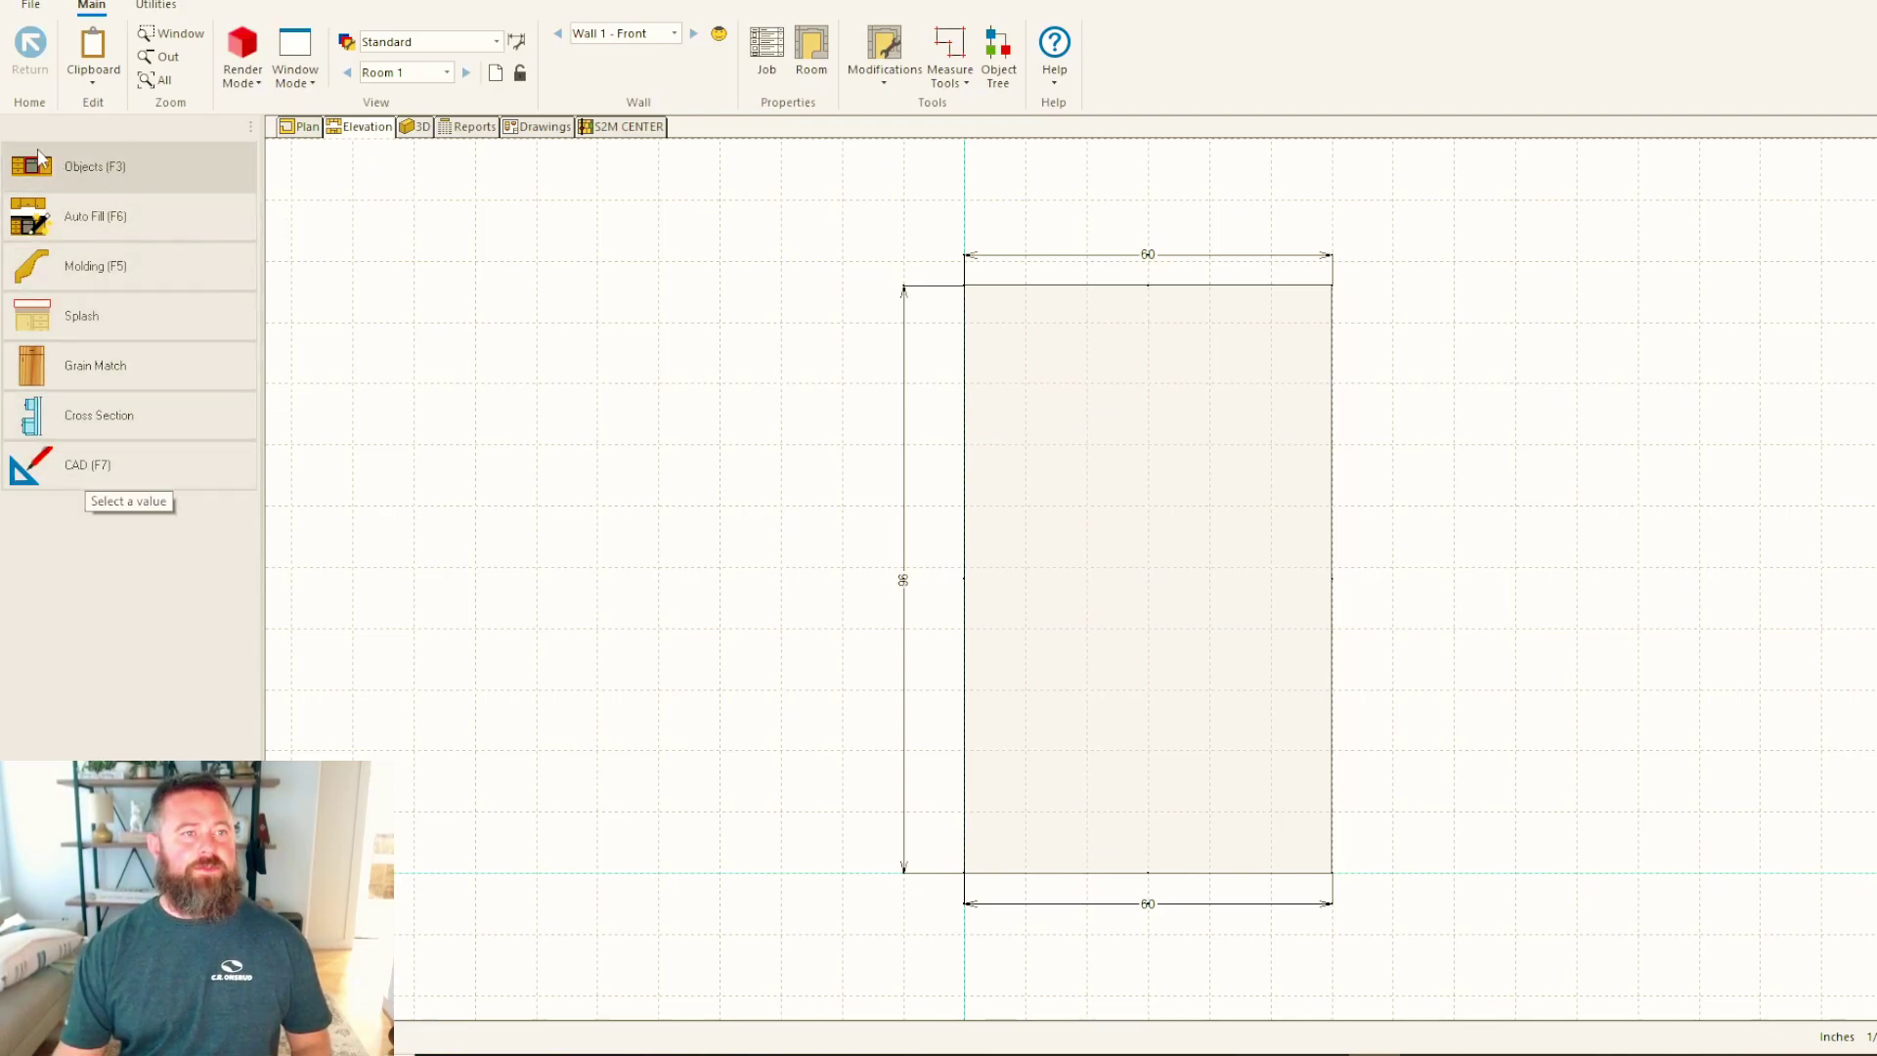
Place a Base-34 1/2H cabinet from Custom Cabinets > Base Cabinets on Wall 1 and select it.
left_click(107, 168)
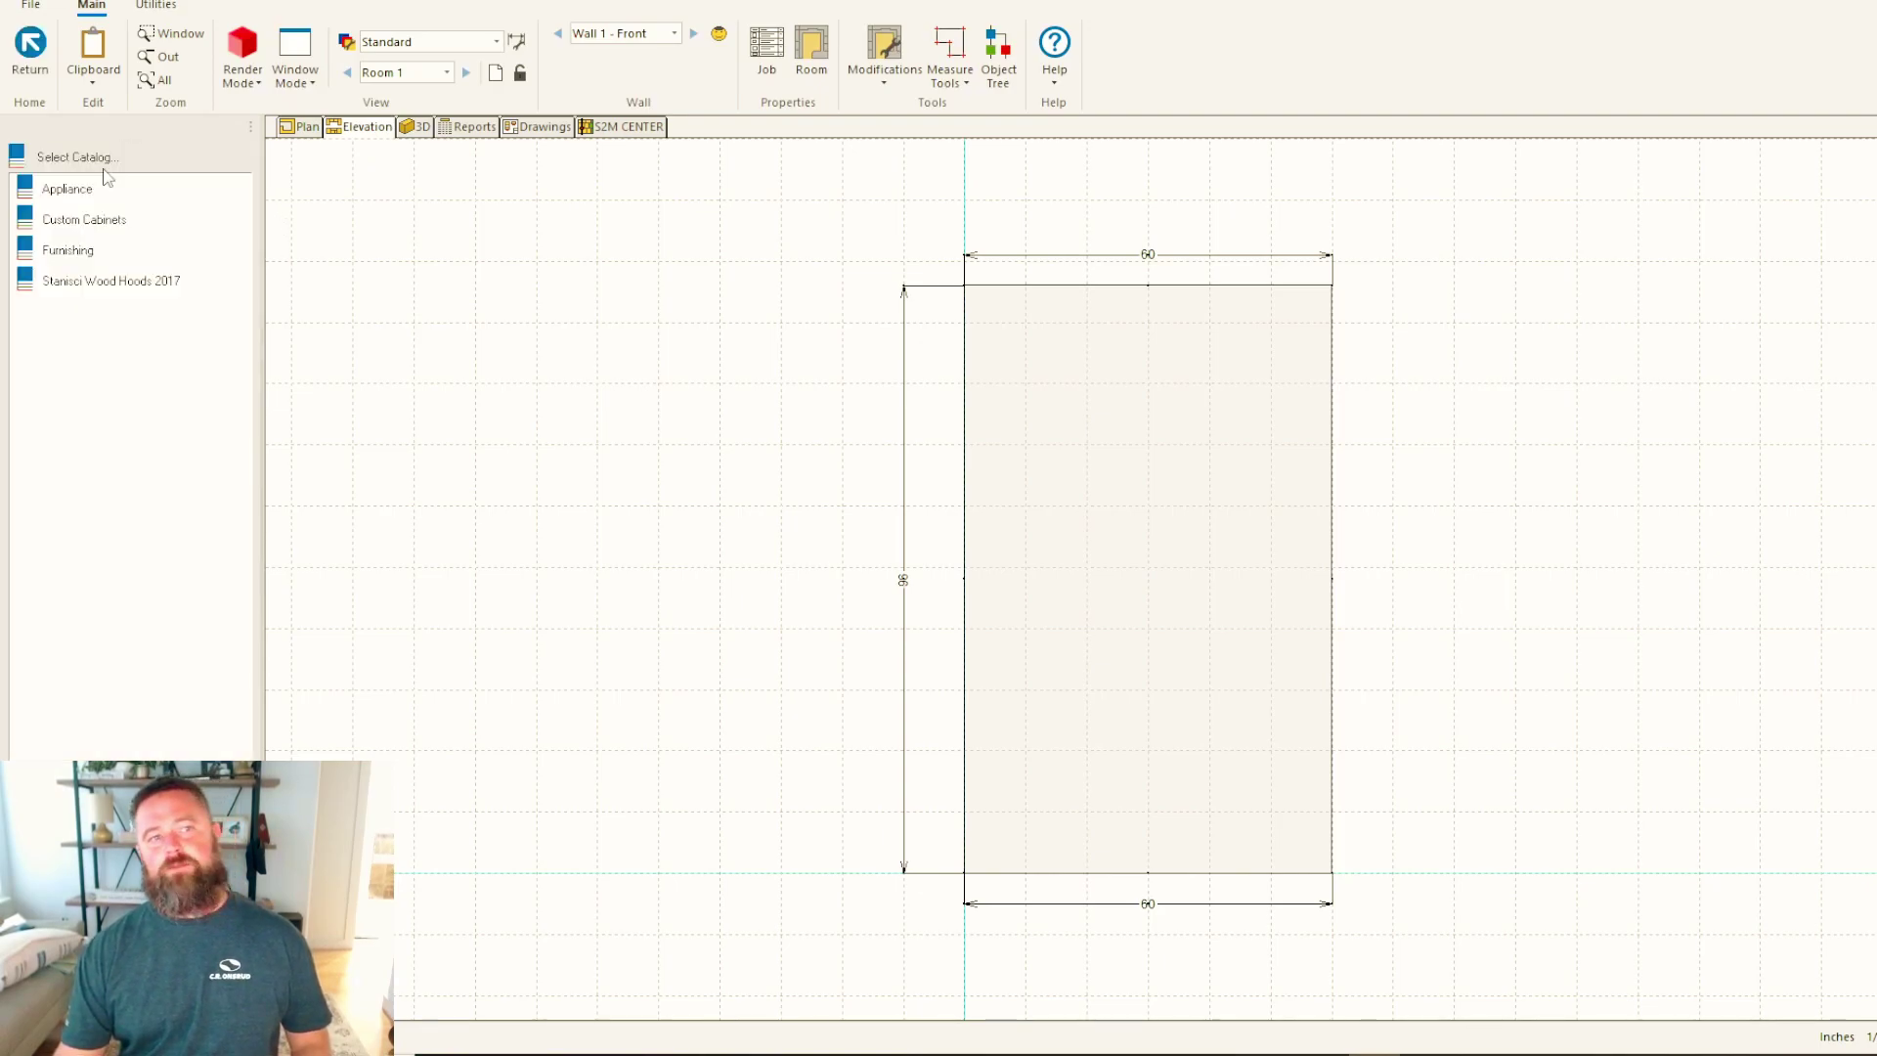
left_click(91, 226)
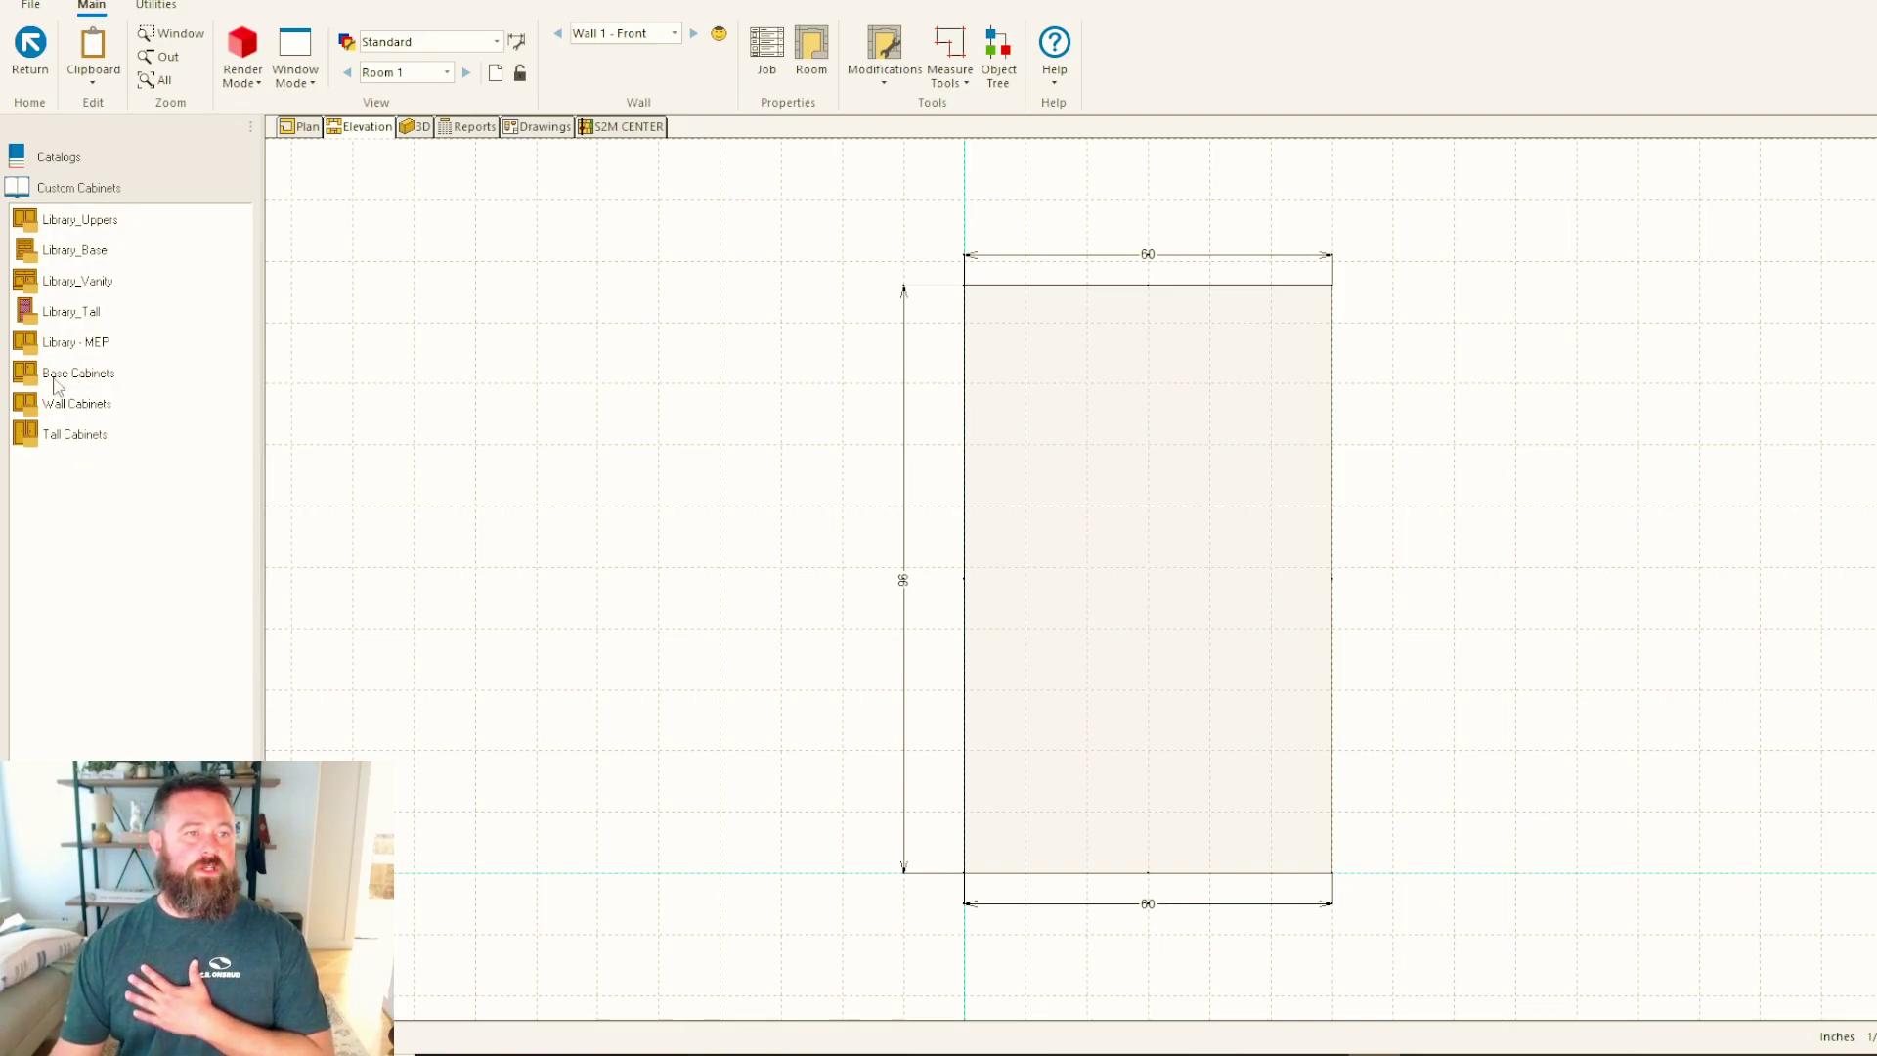
double_click(82, 381)
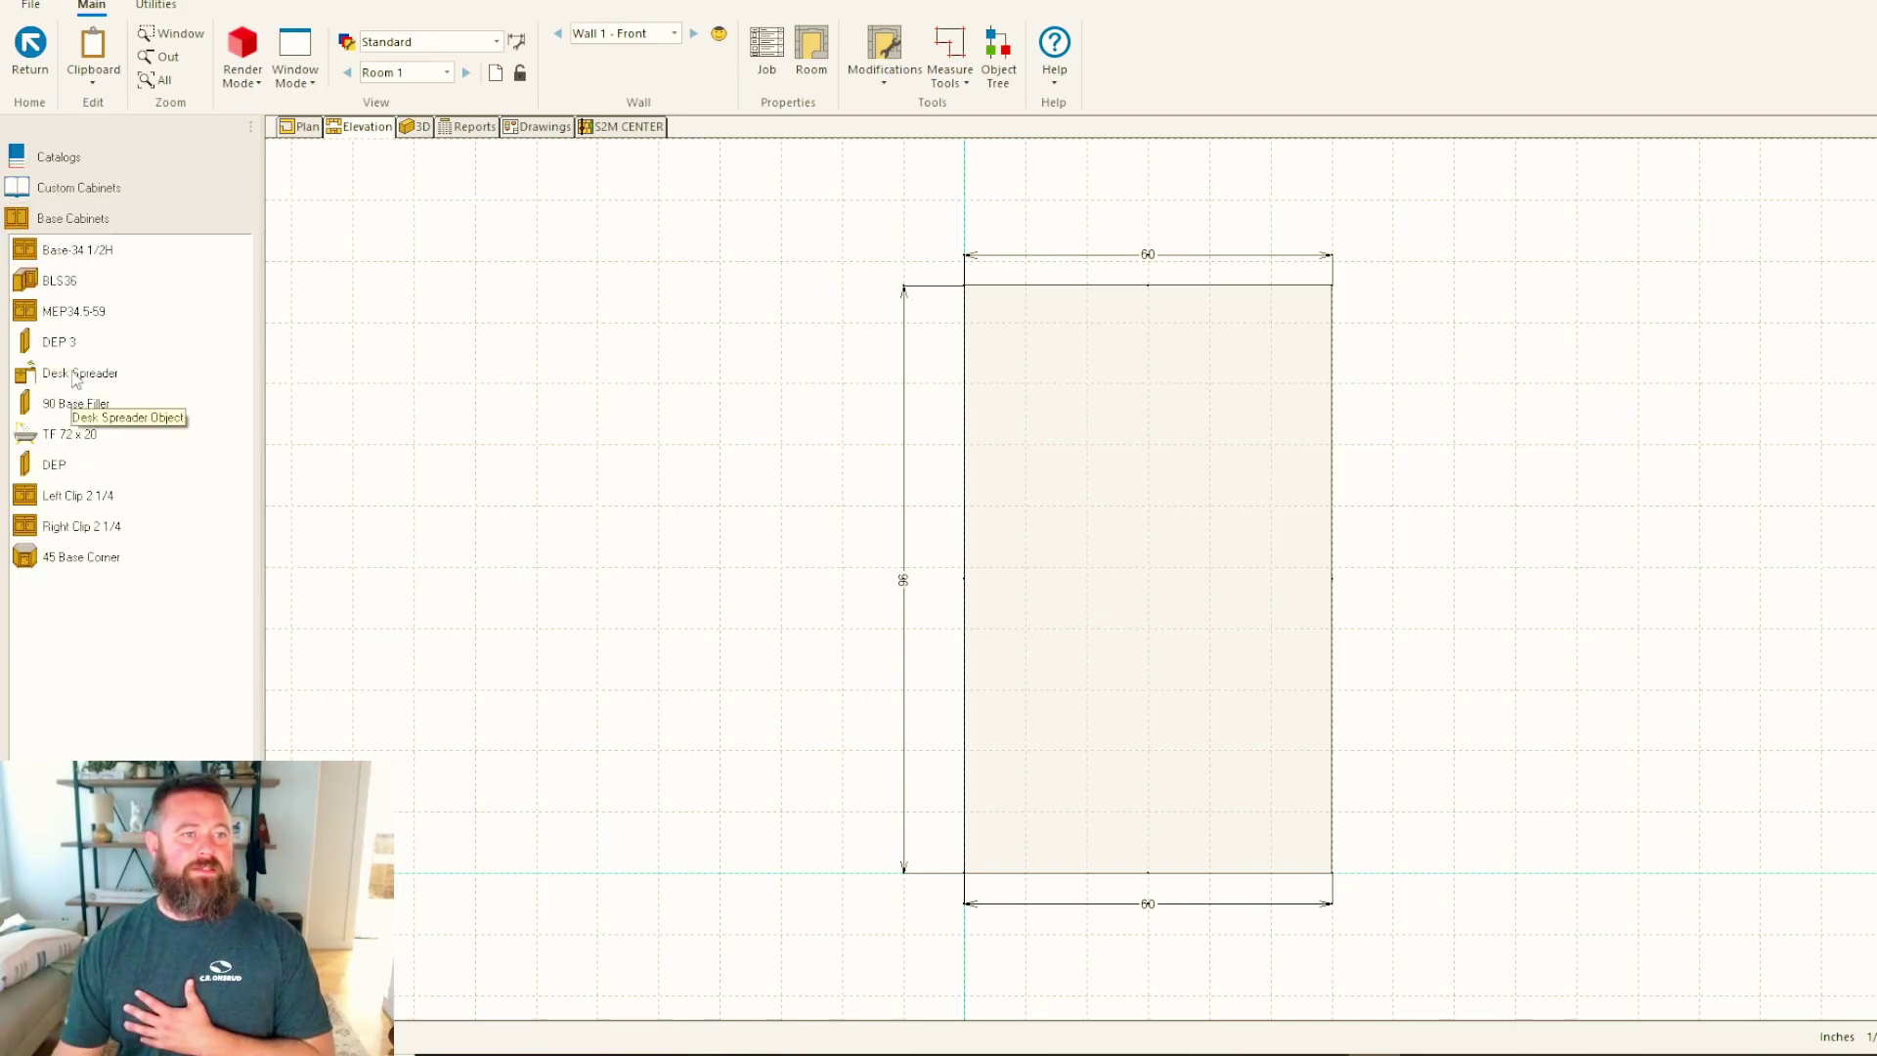
left_click(79, 258)
left_click_drag(86, 262, 1067, 675)
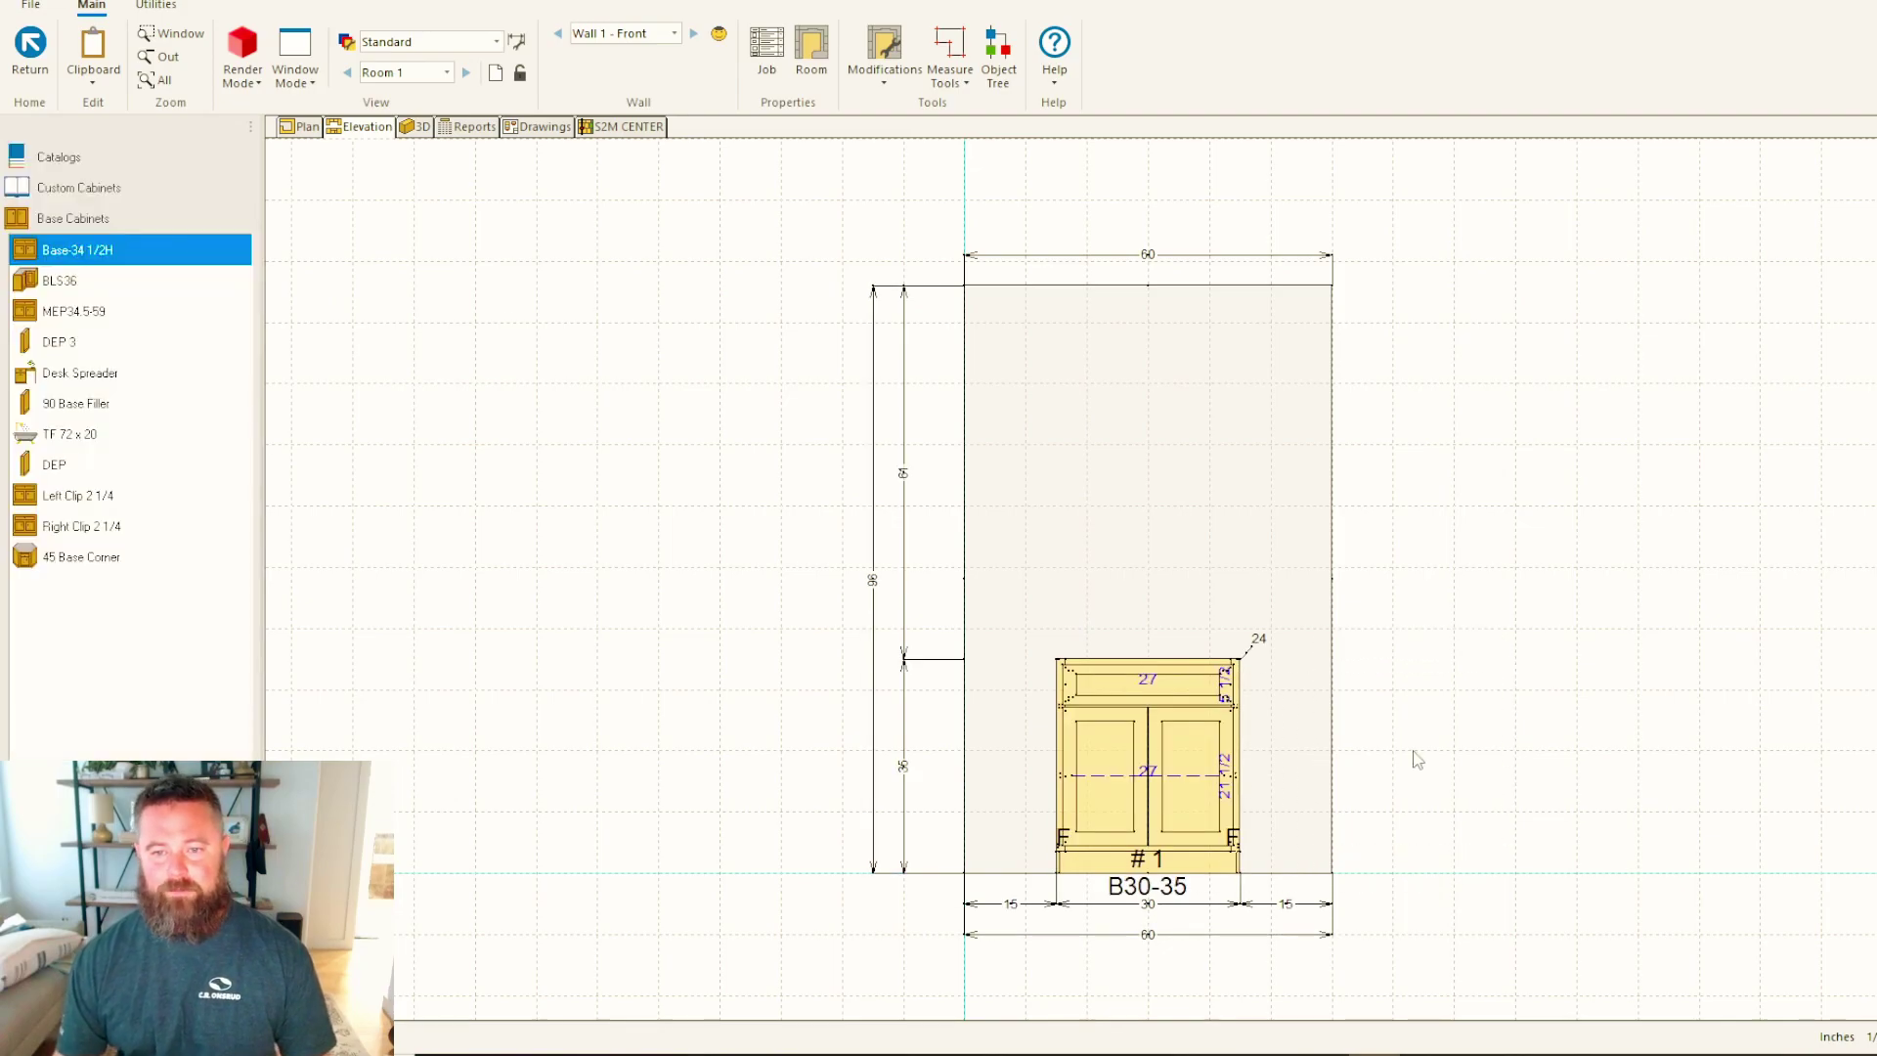
scroll(1413, 797, "up", 1)
left_click(1032, 769)
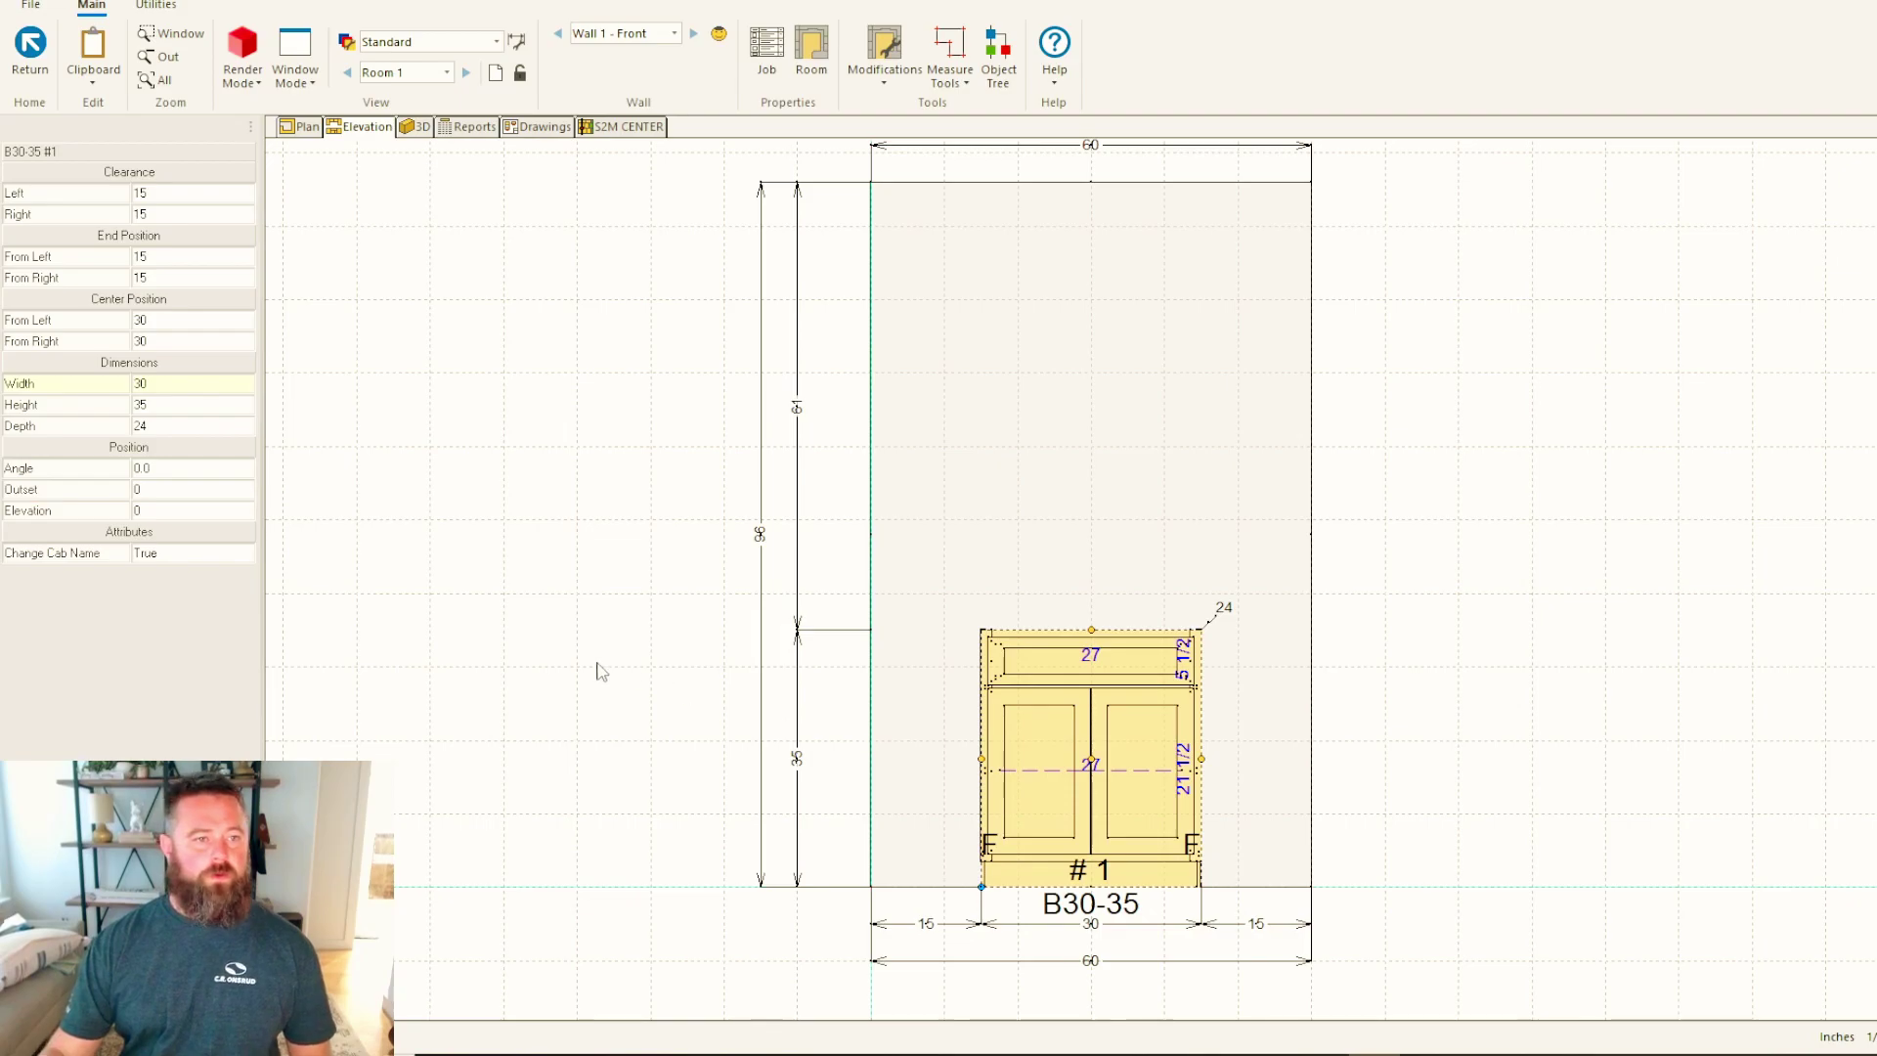
left_click(247, 555)
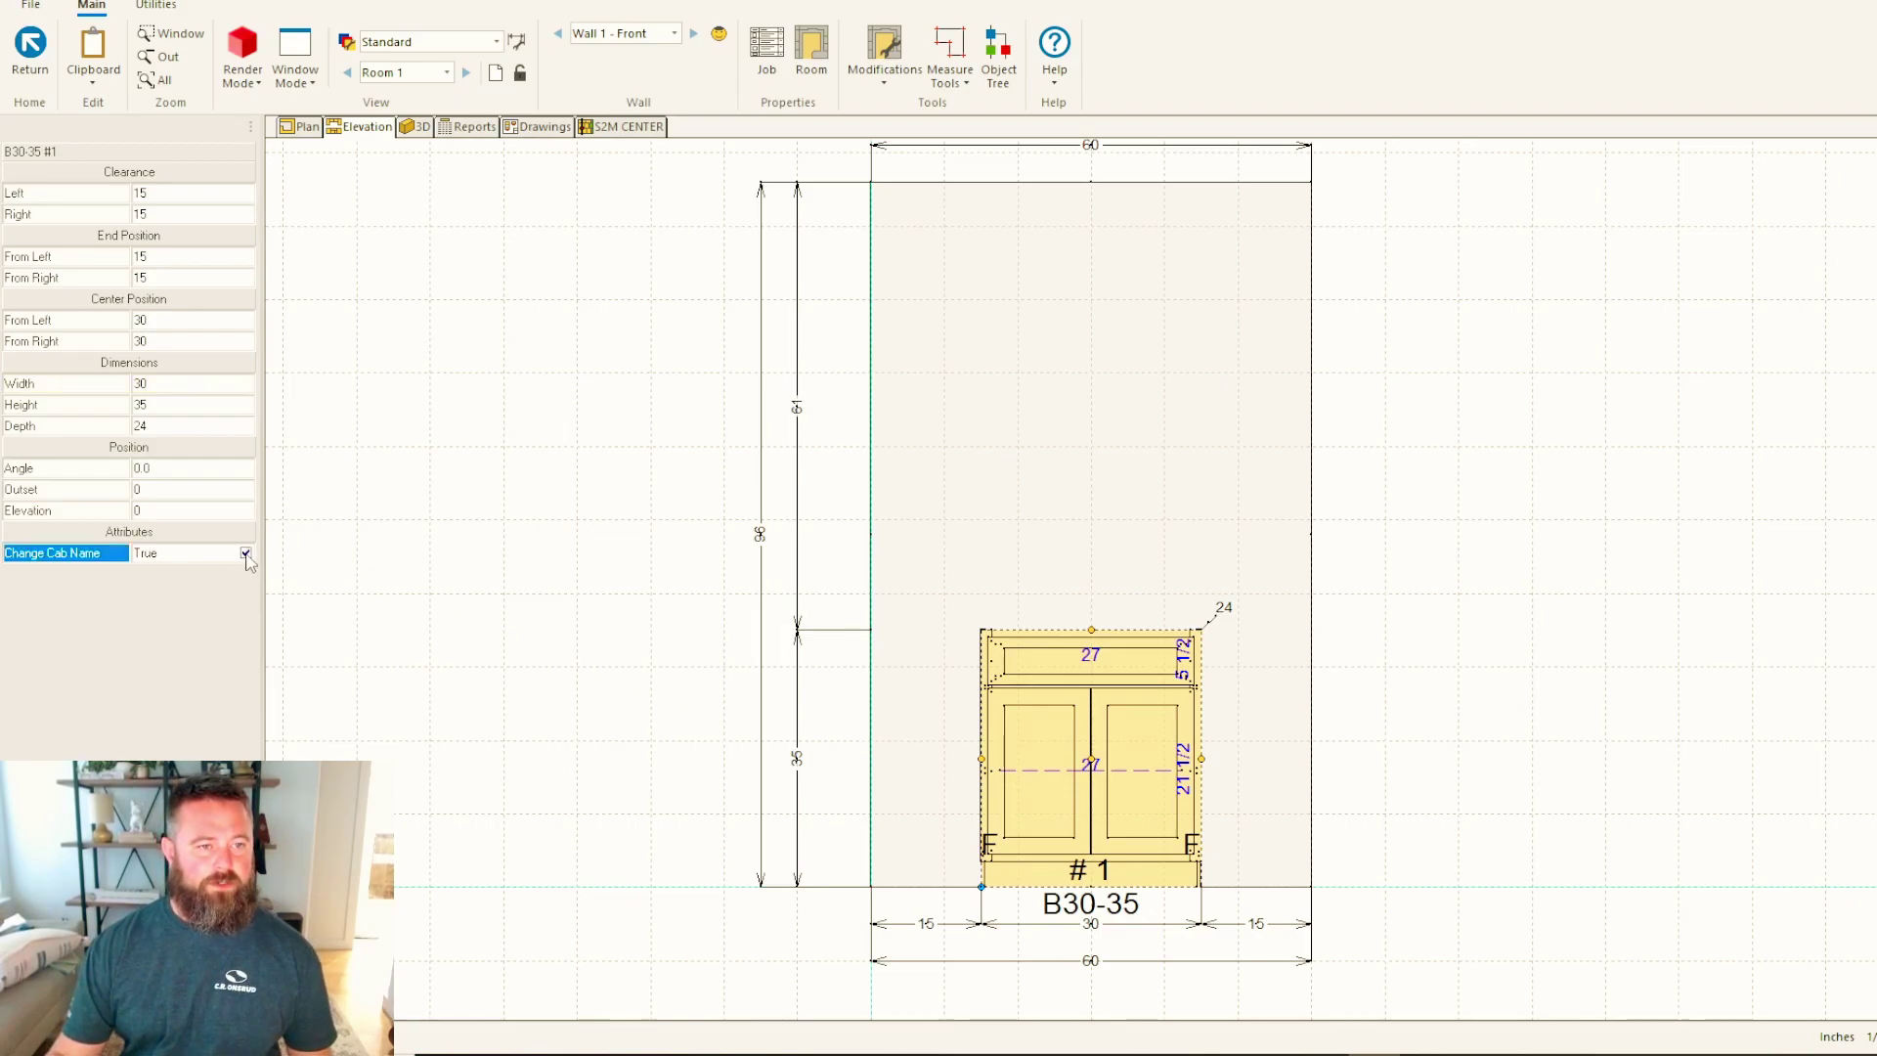
Set the B30-35 cabinet's Change Cab Name property to False.
left_click(247, 554)
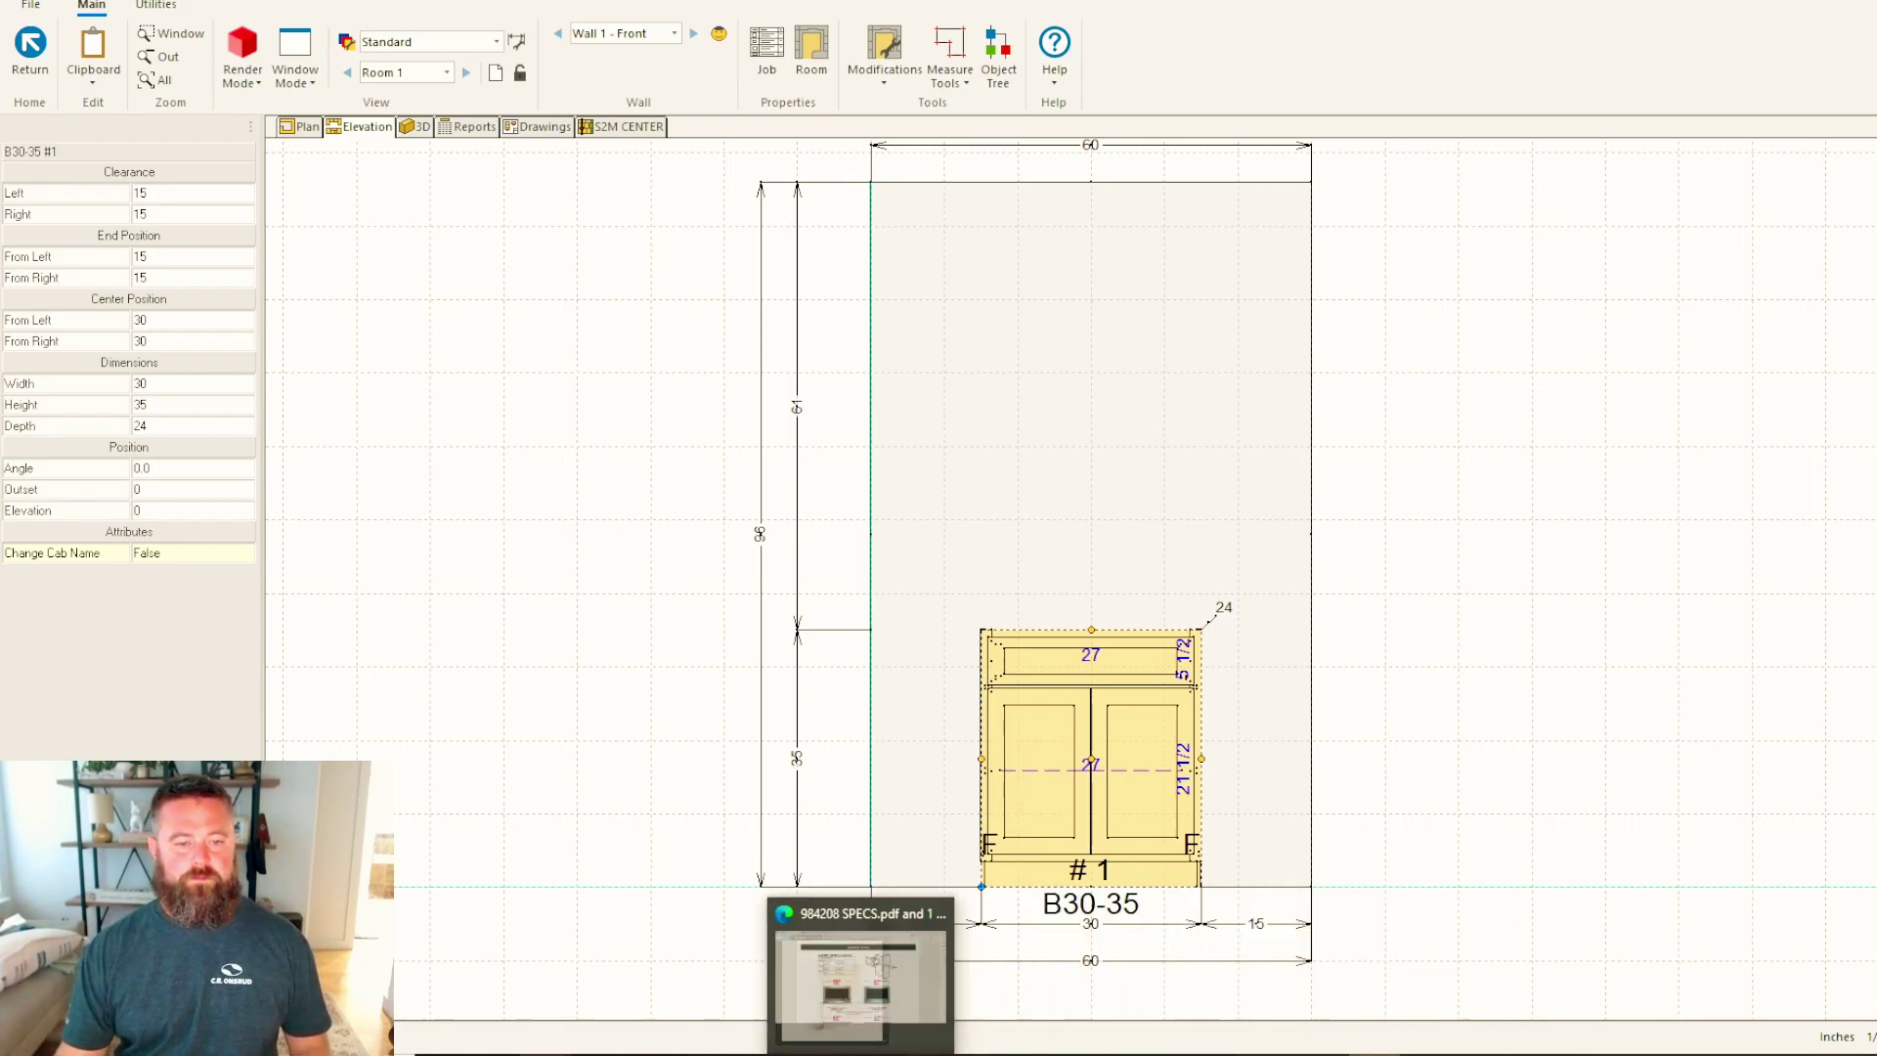
Zoom in on the spec PDF's cutout table, then open B30-35 in the cabinet editor and choose Delete.
left_click(870, 978)
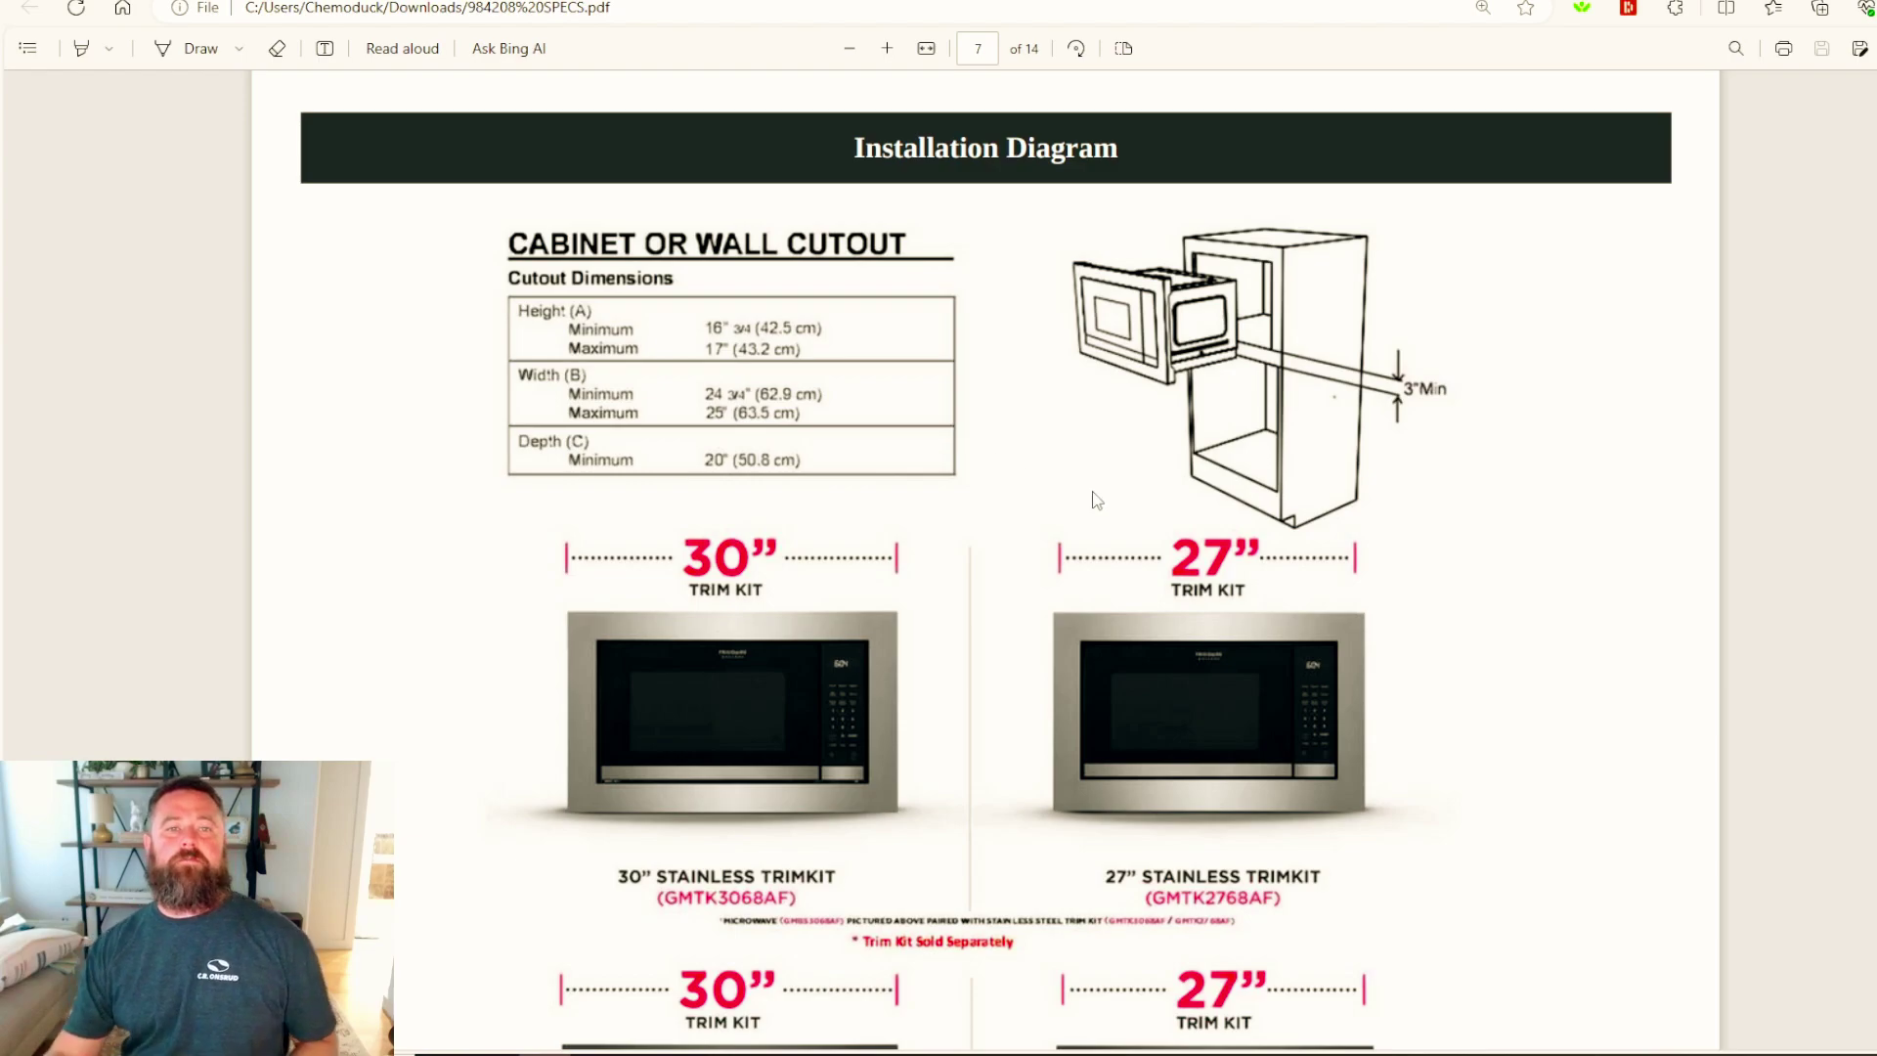
left_click(887, 49)
scroll(754, 366, "down", 2)
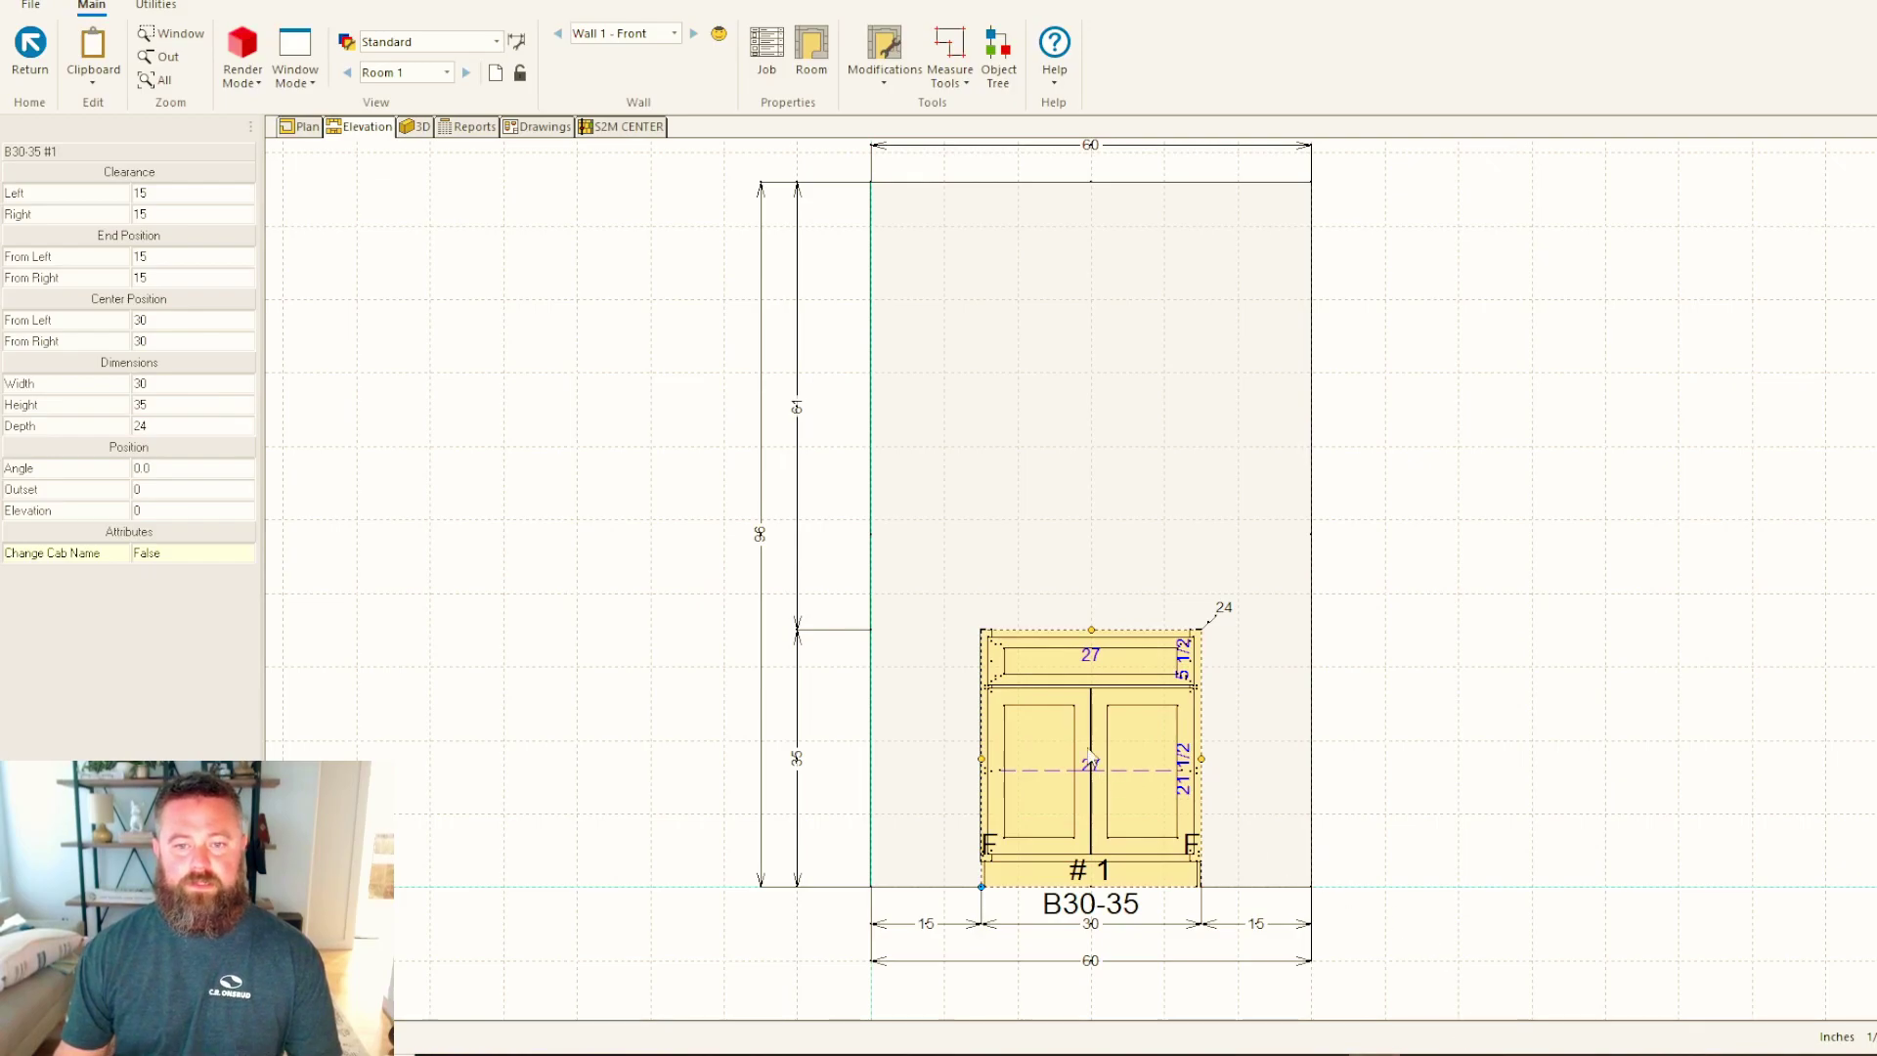
double_click(1102, 733)
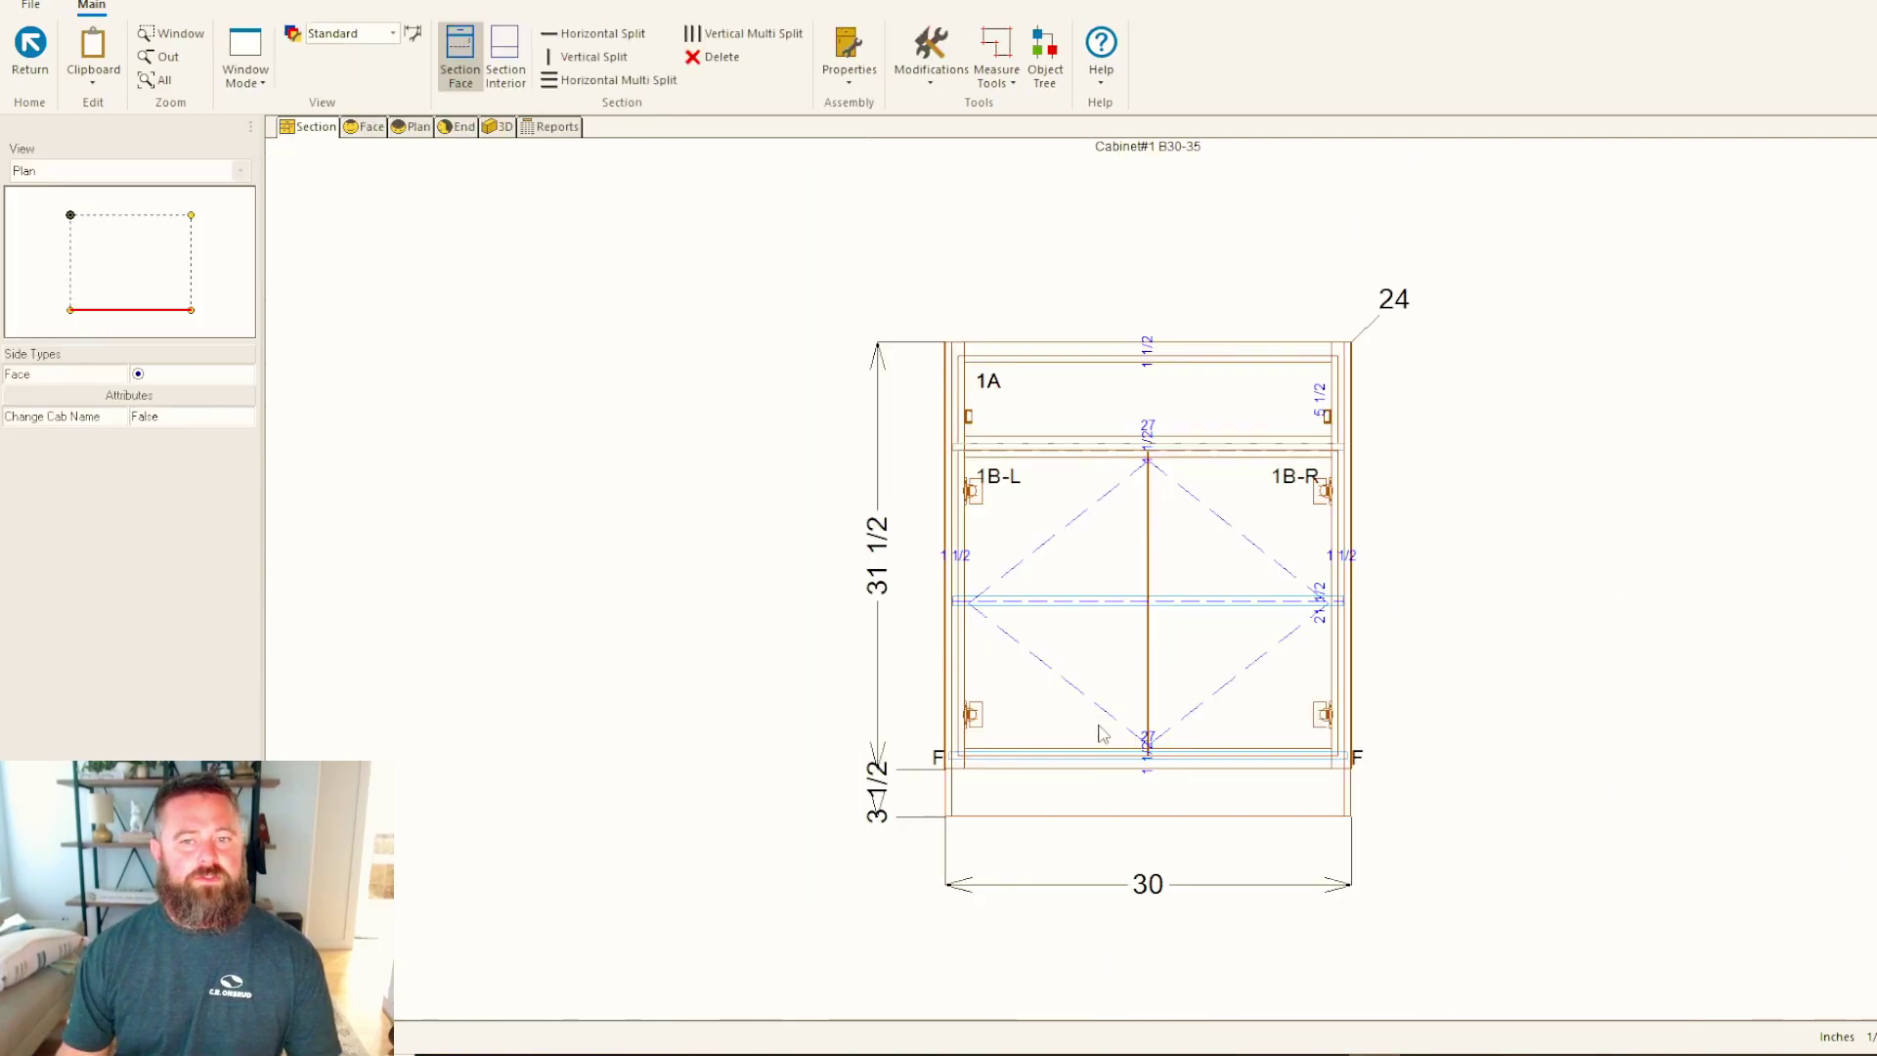
left_click(711, 61)
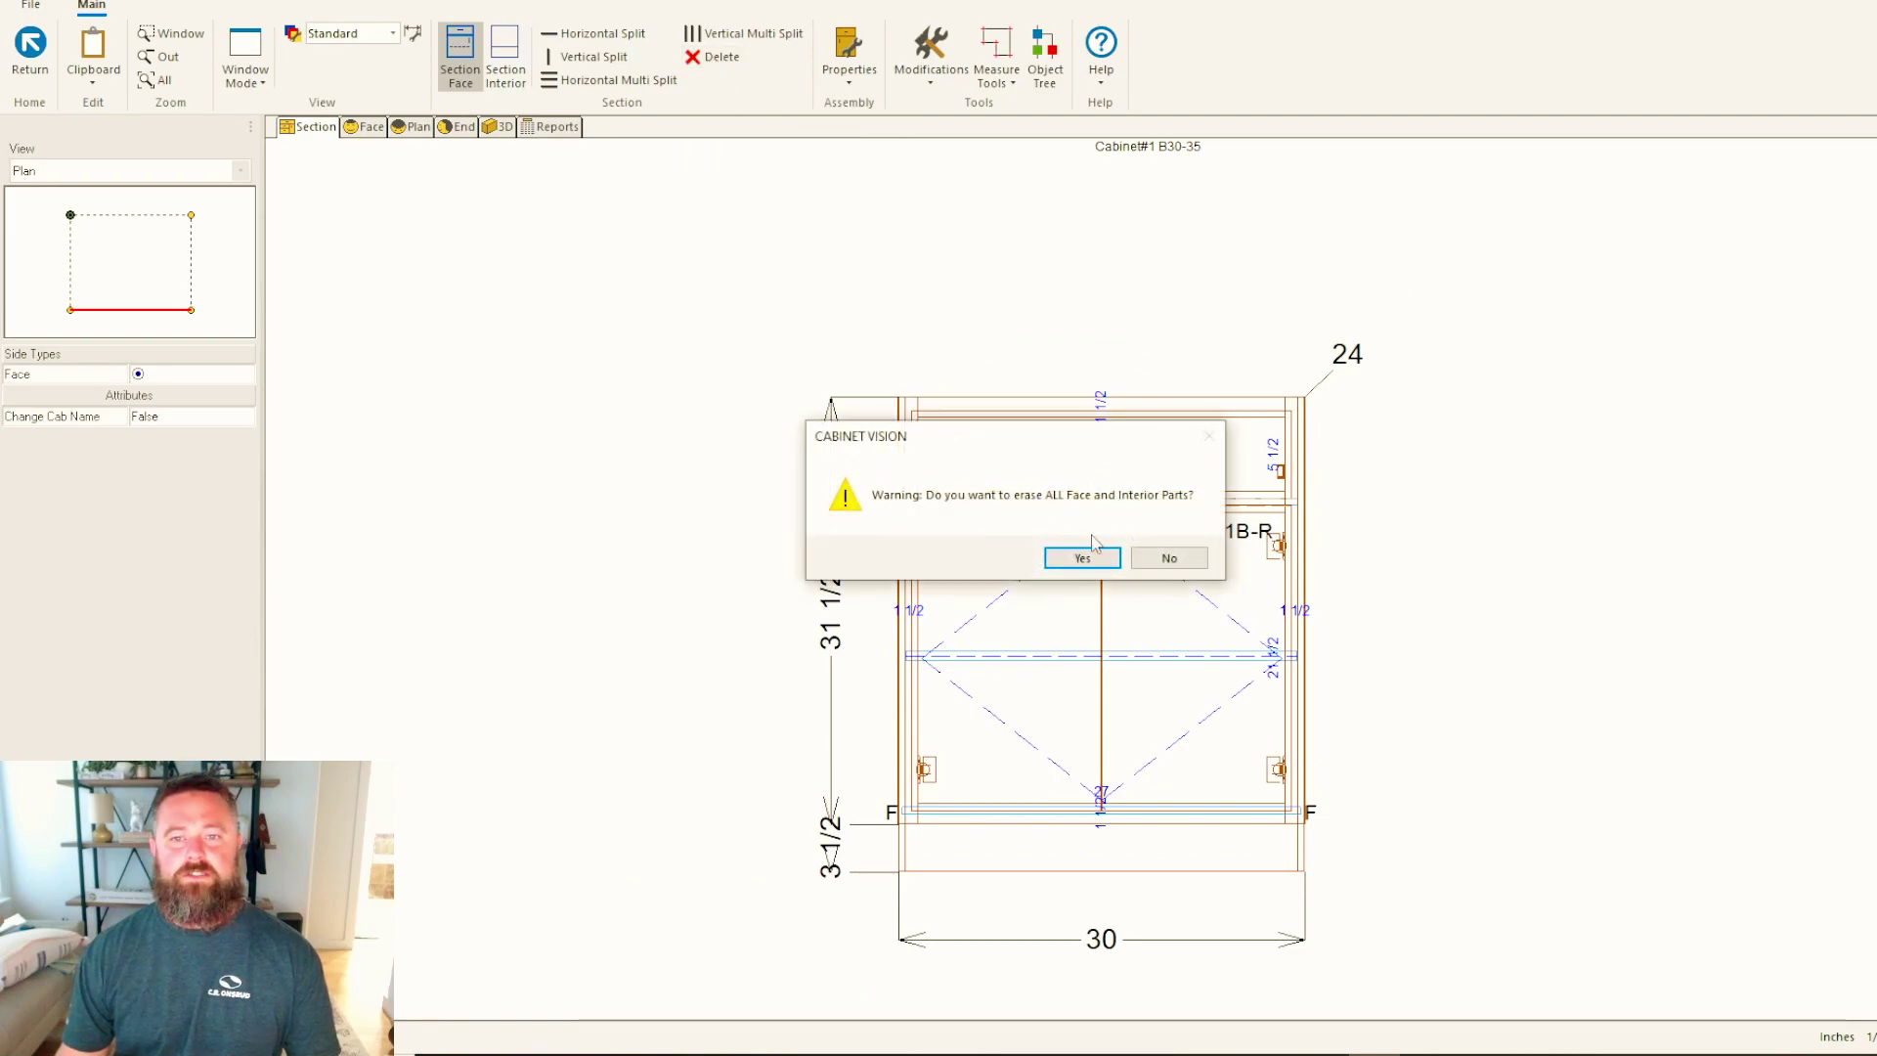
Confirm erasing all face parts, inspect the bare box in 3D, and split the opening horizontally.
left_click(1081, 553)
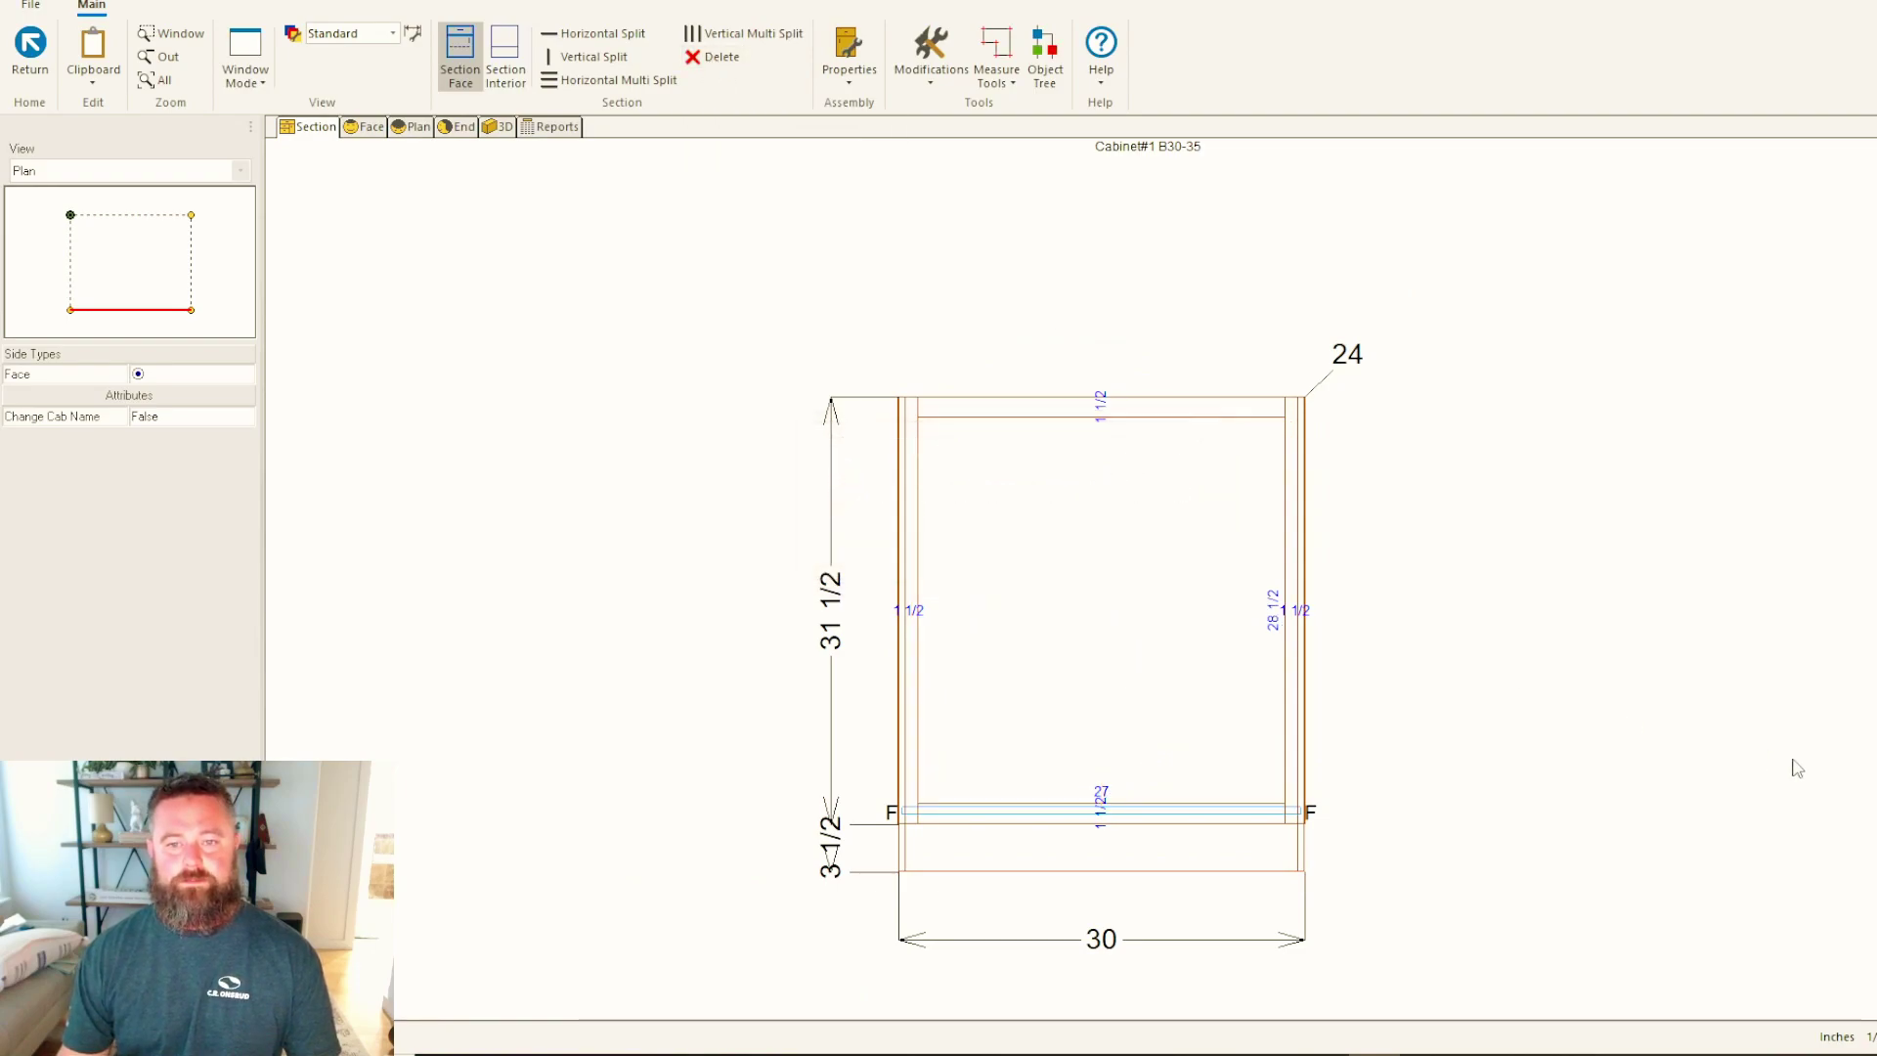
left_click(500, 127)
mouse_move(675, 273)
left_mouse_down()
mouse_move(717, 661)
mouse_move(1089, 557)
mouse_move(1111, 818)
mouse_move(1496, 545)
mouse_move(1167, 622)
left_mouse_up()
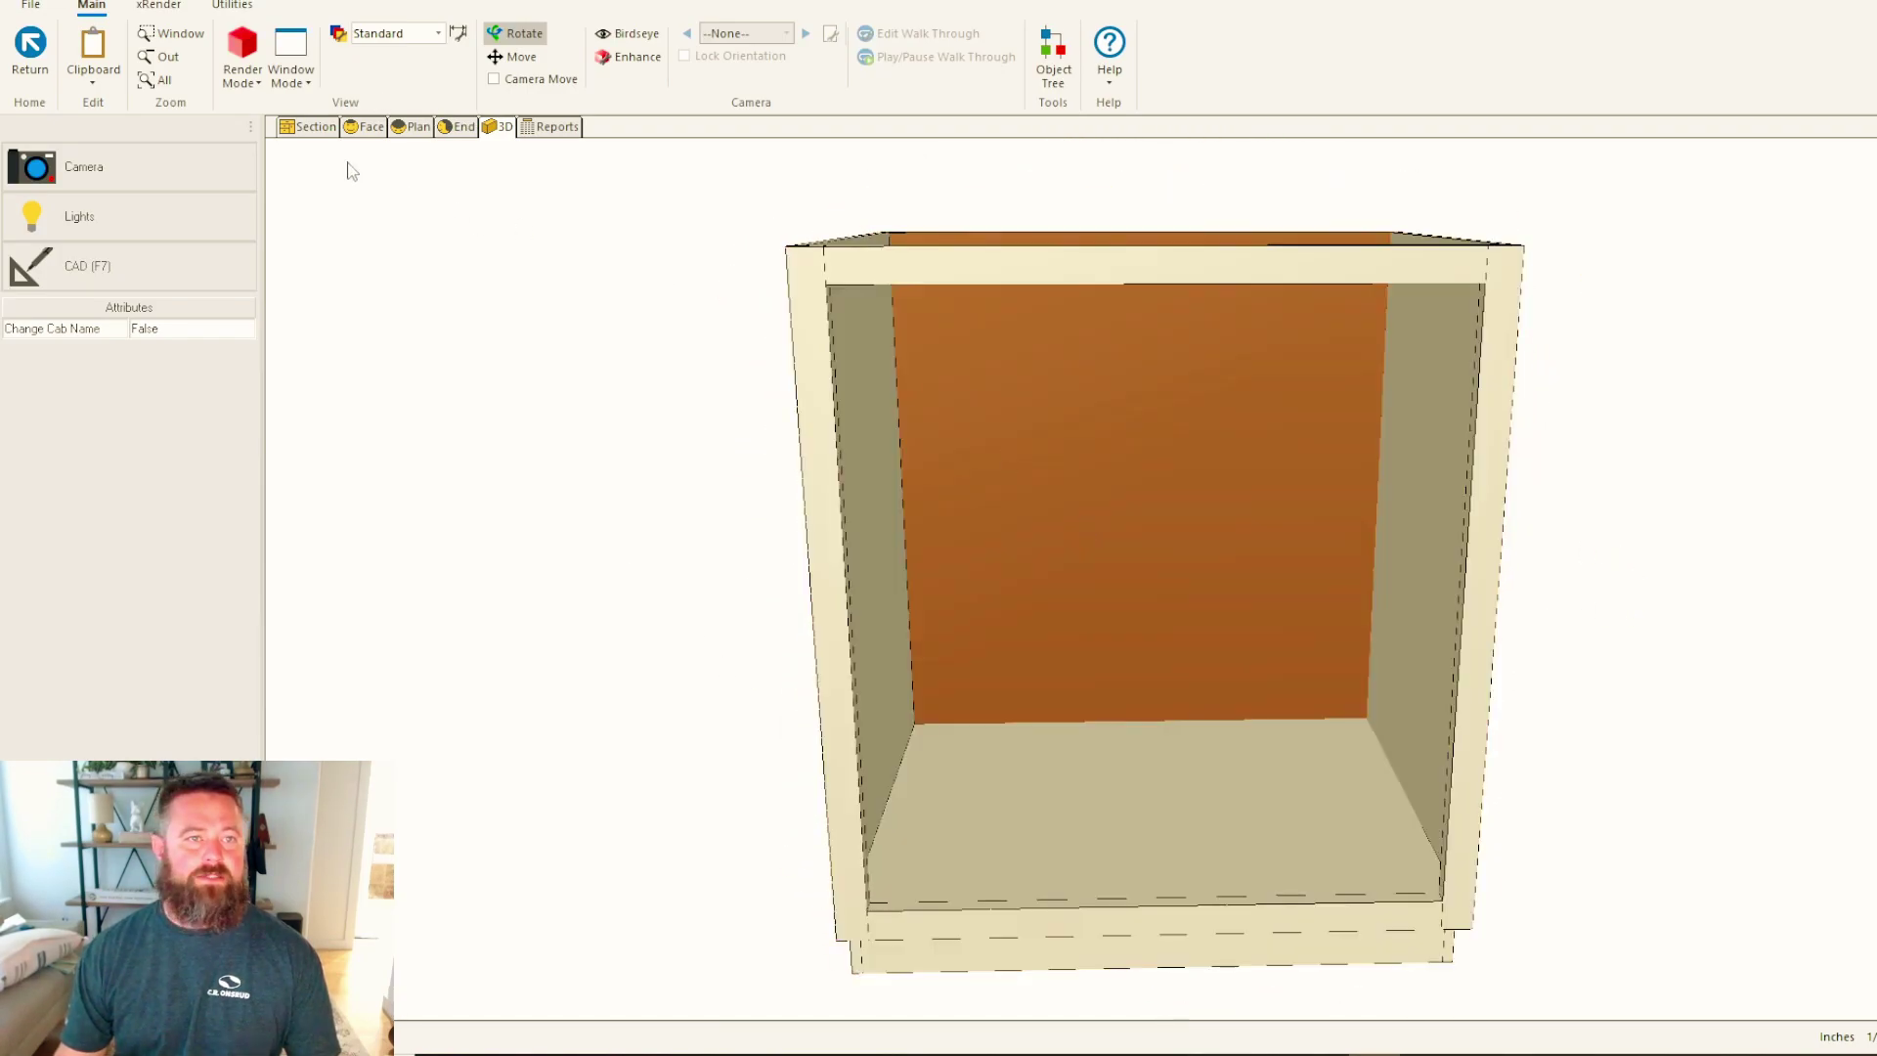
left_click(303, 128)
left_click(1172, 628)
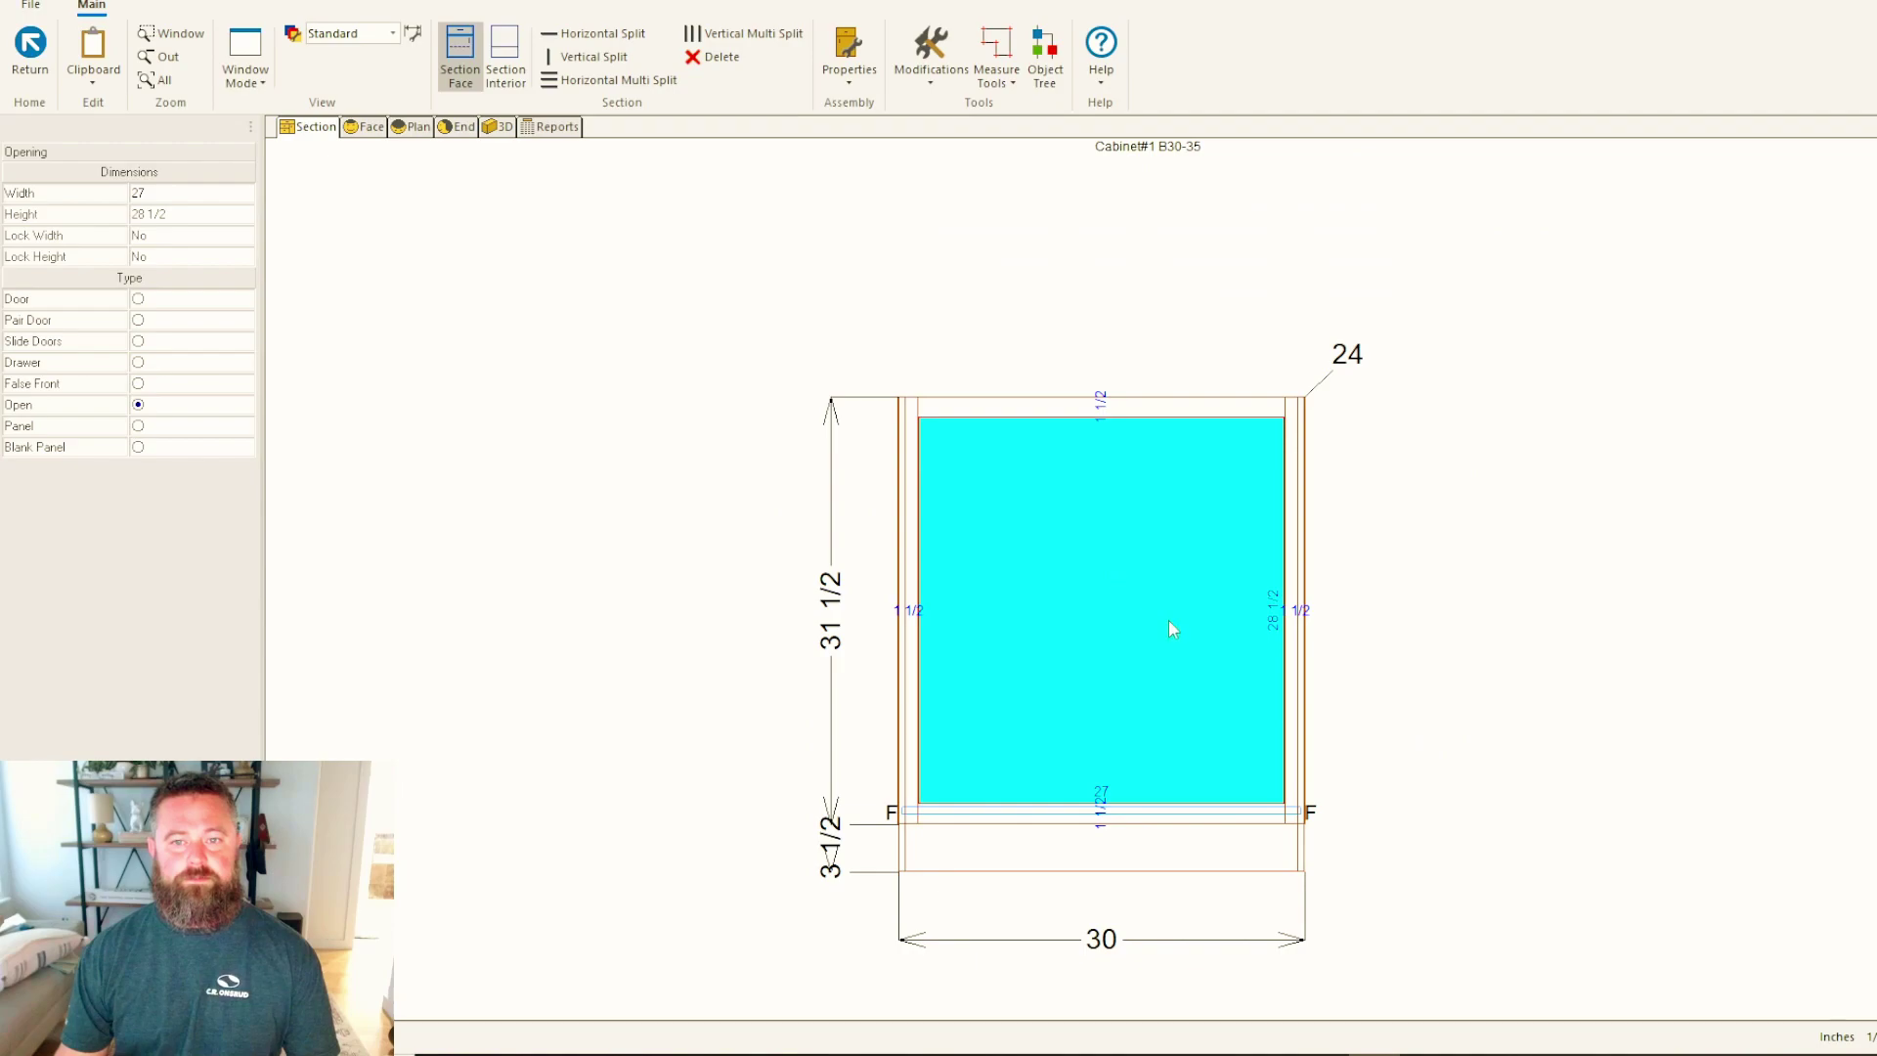
left_click(594, 35)
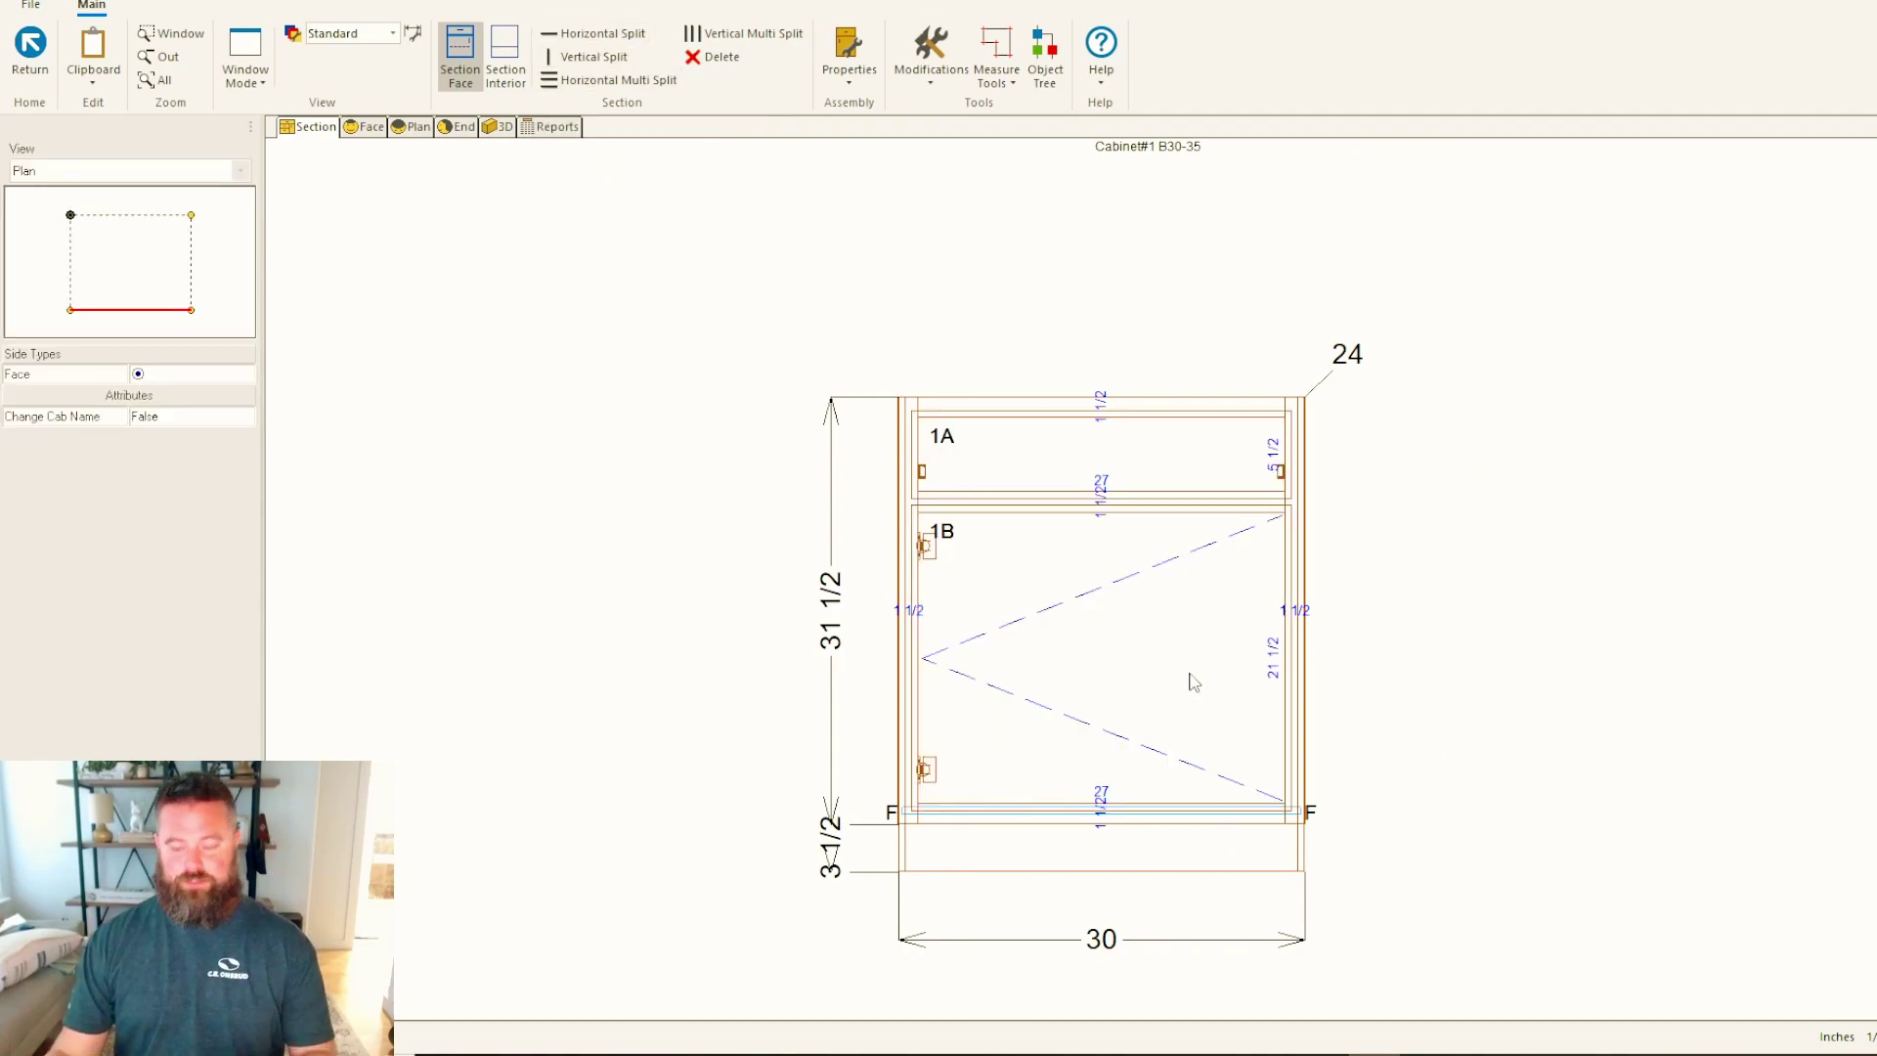
Set the lower opening 1B to 8 inches high and lock its height.
left_click(1131, 677)
left_click(1099, 451)
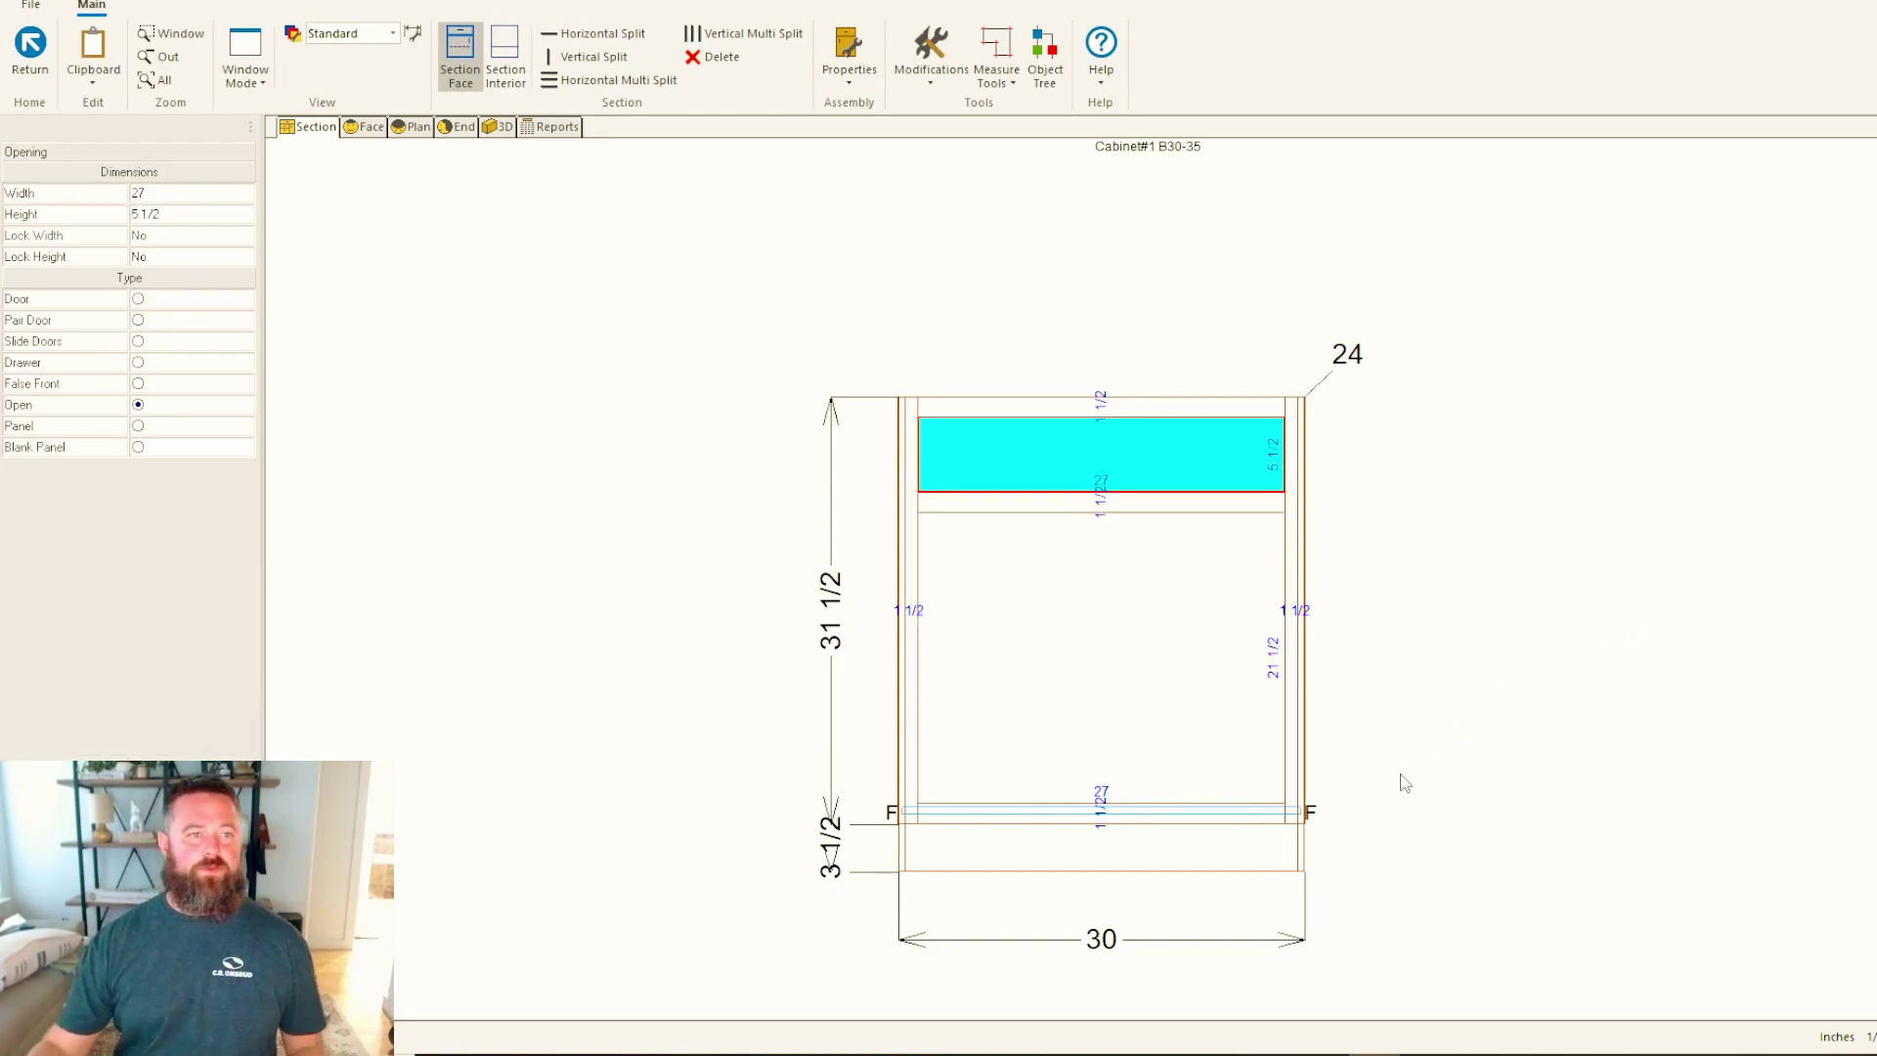
left_click(1564, 615)
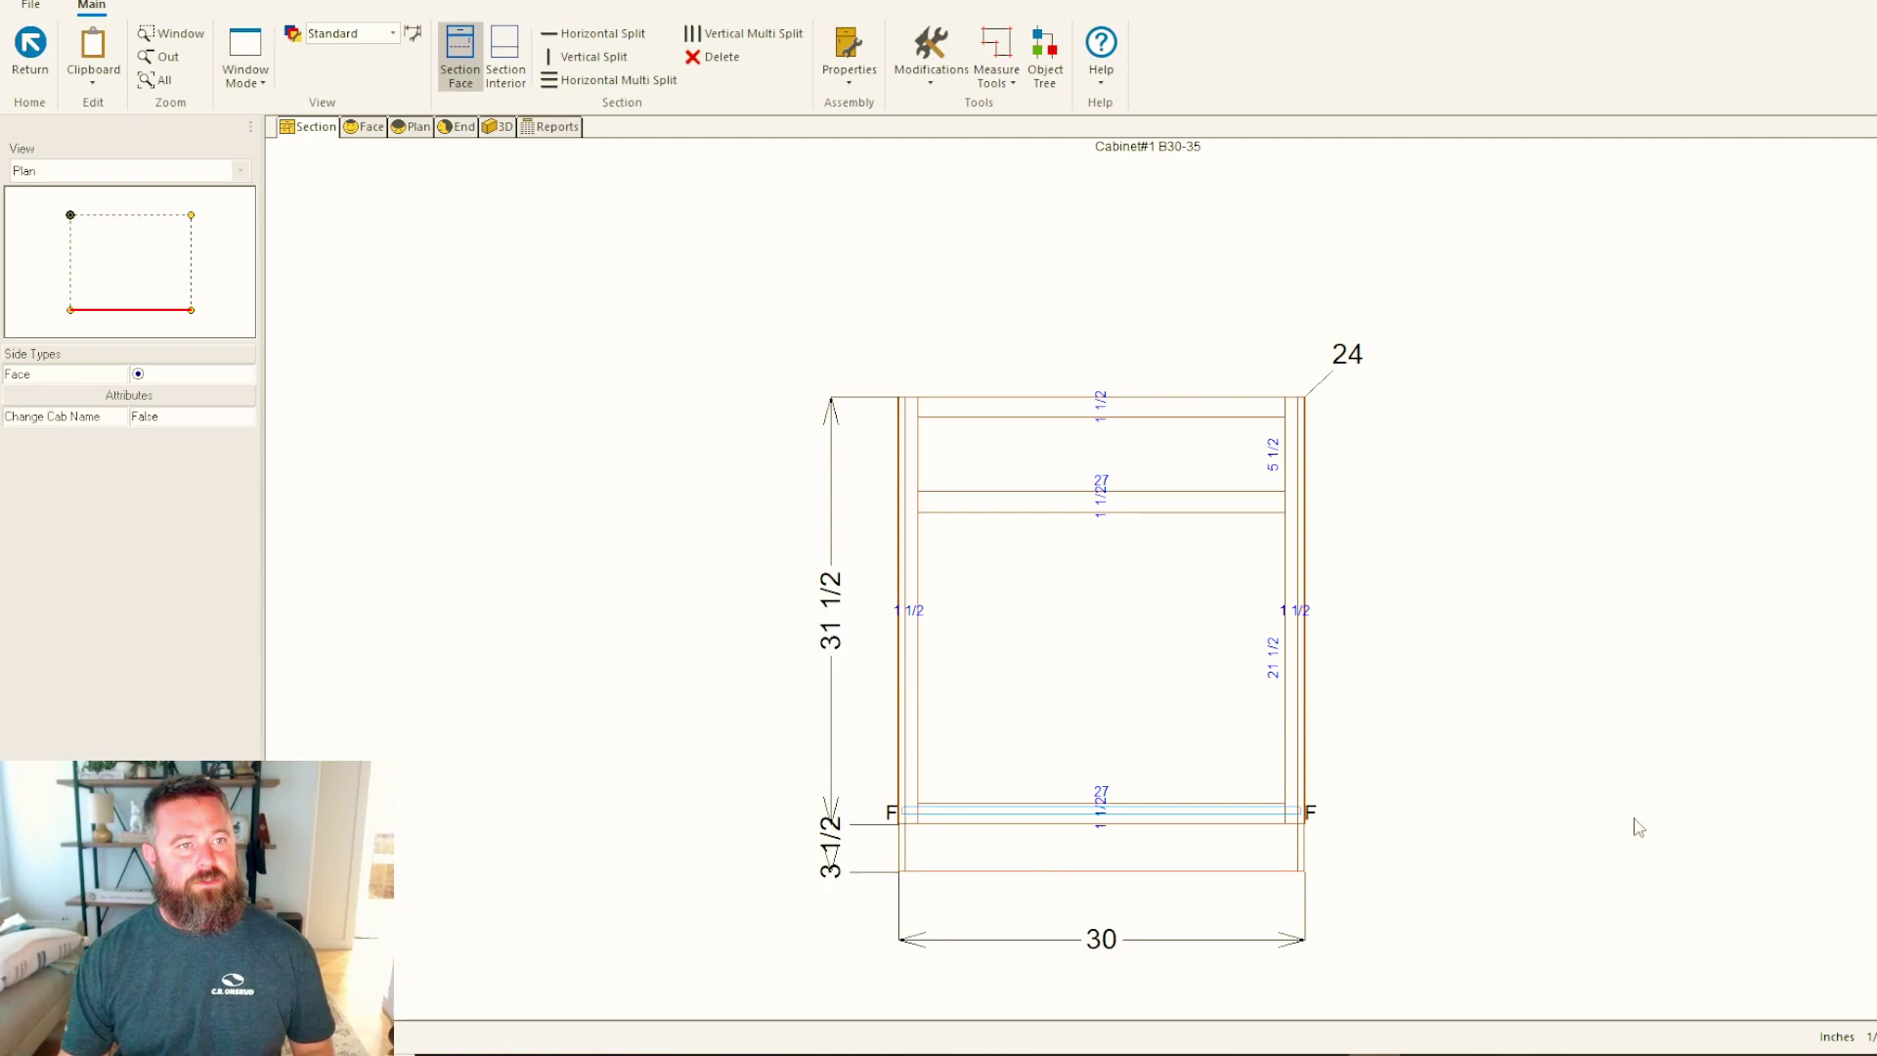
left_click(1122, 683)
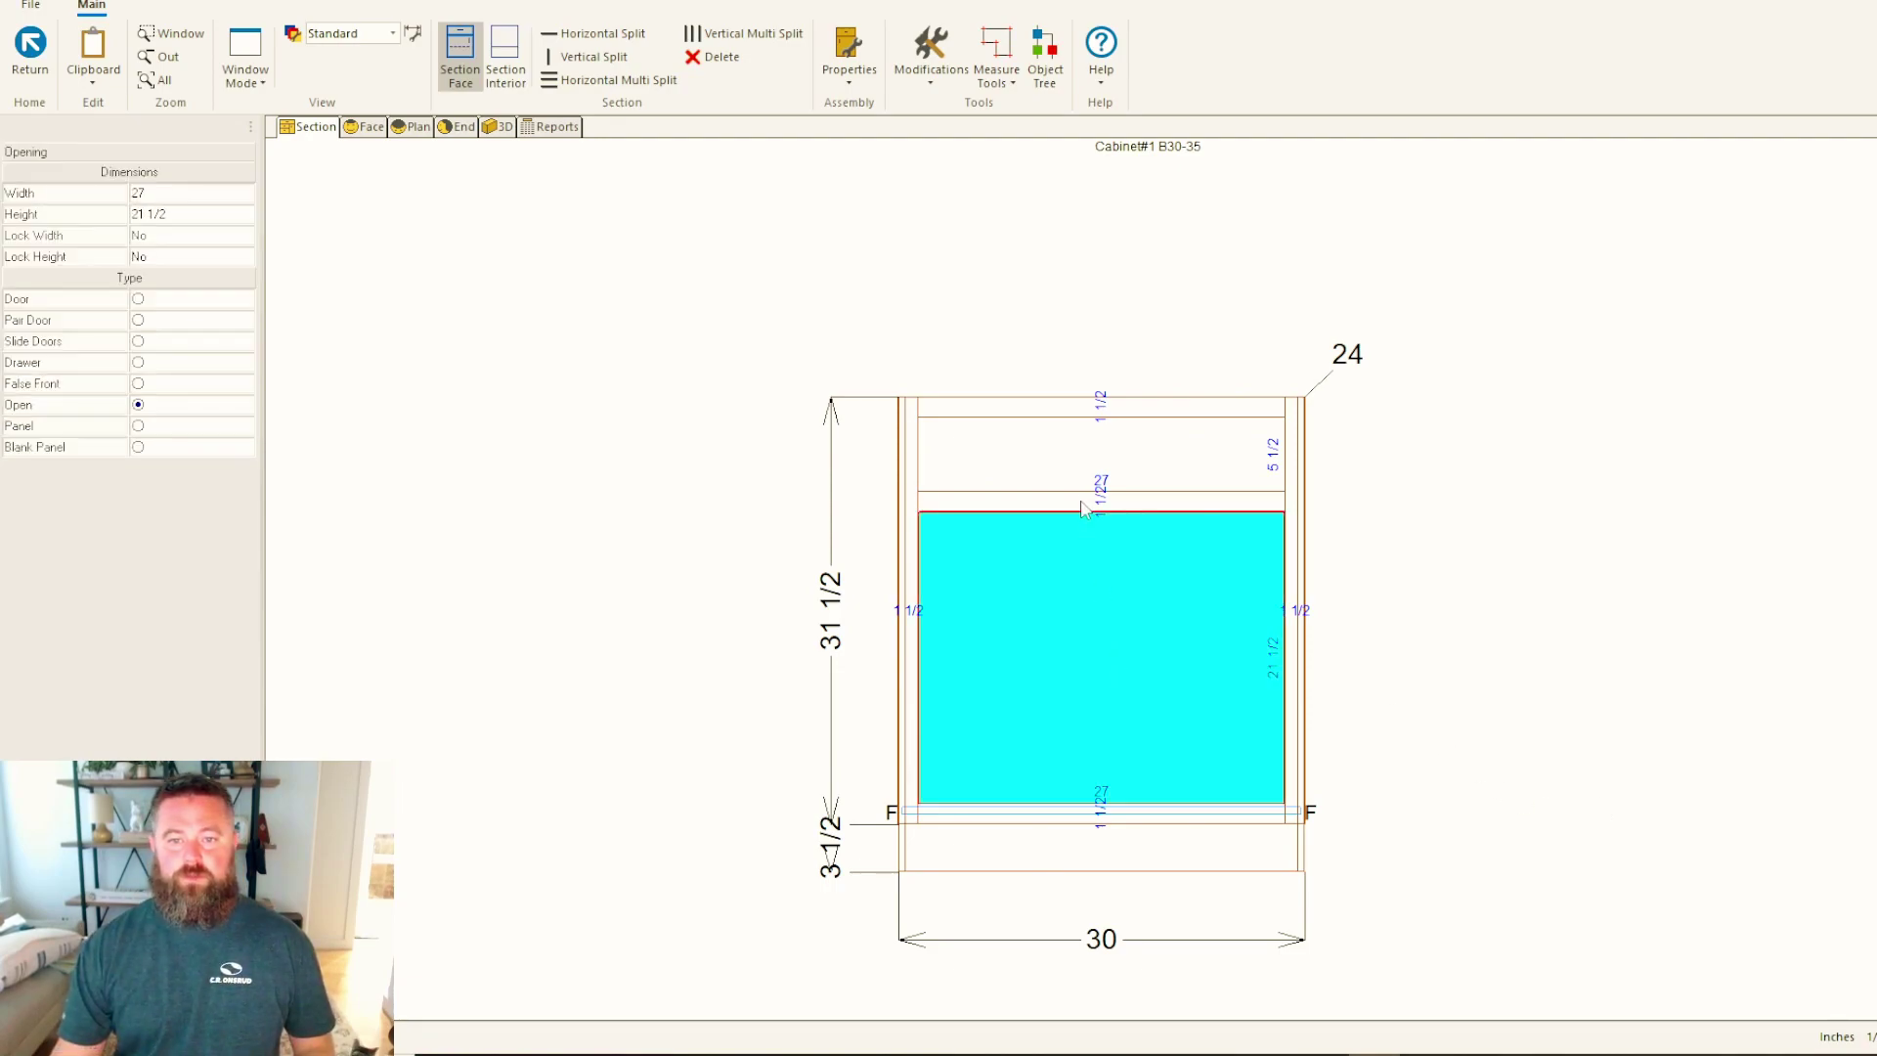
left_click(171, 214)
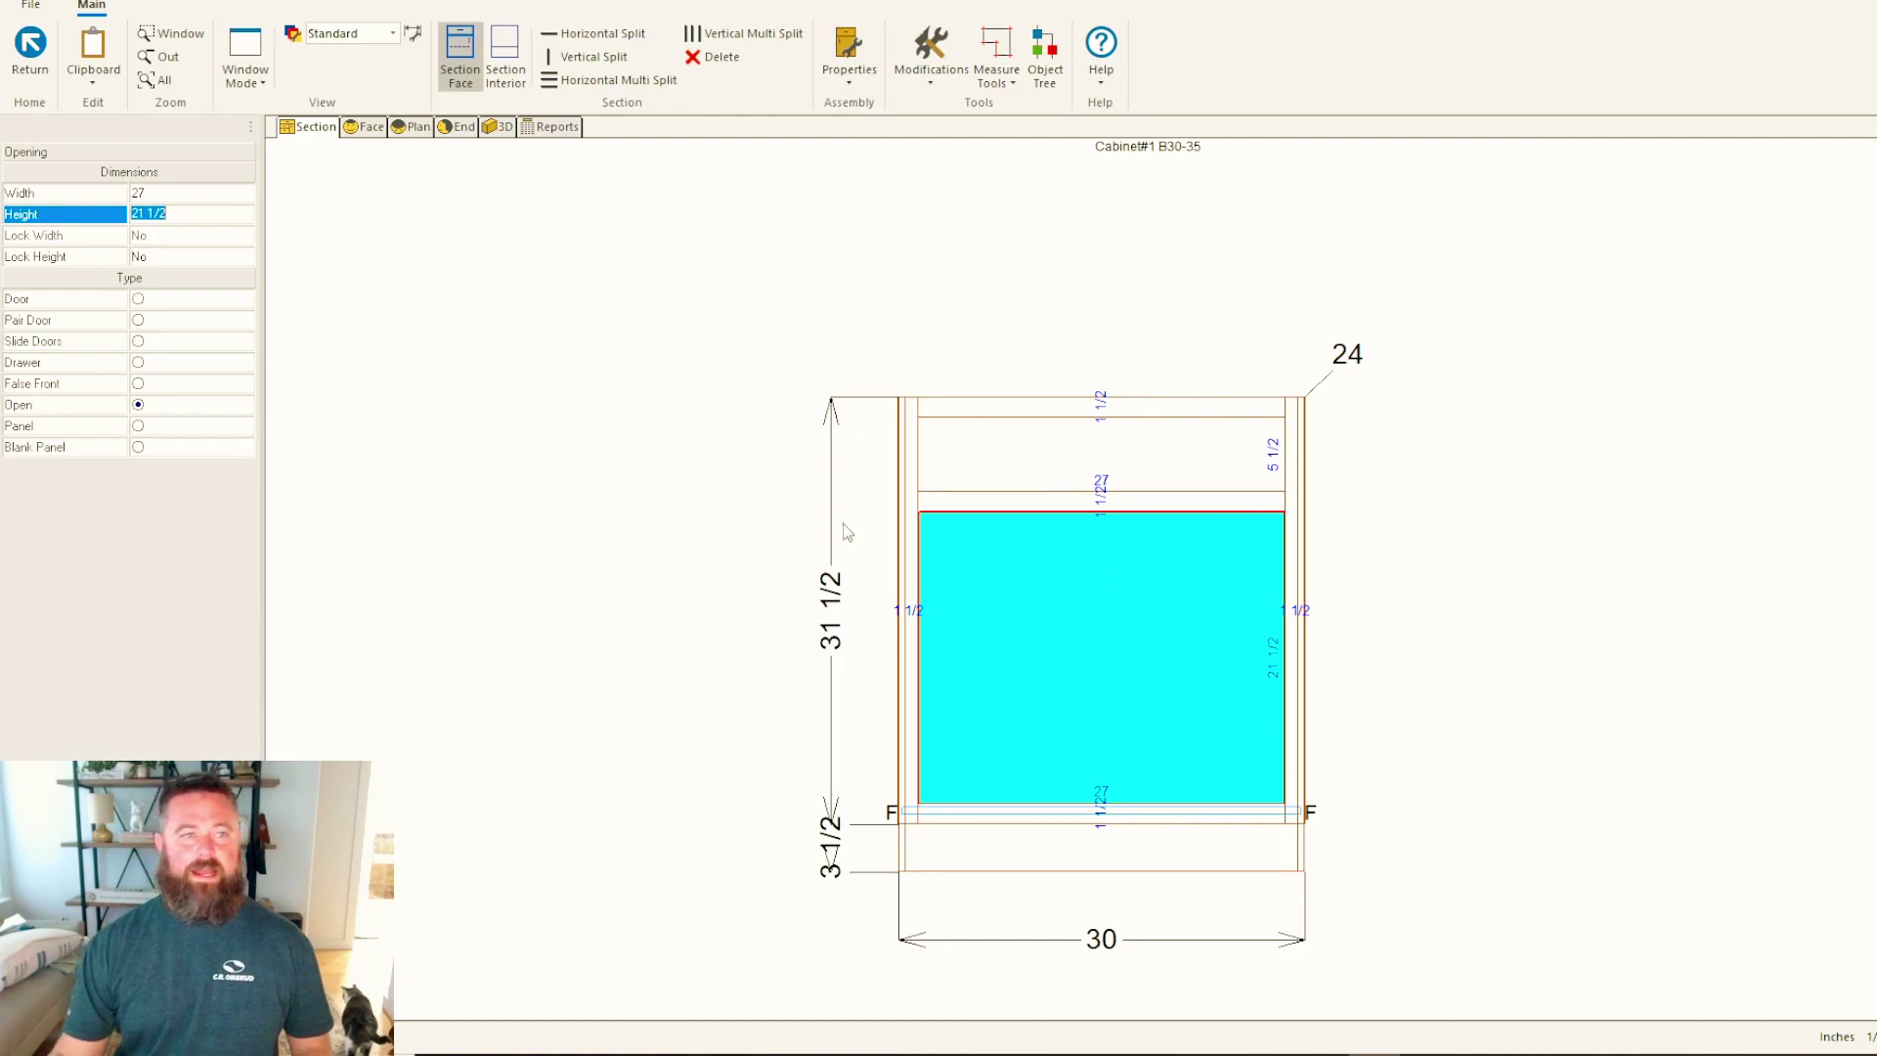
type("8")
key("Return")
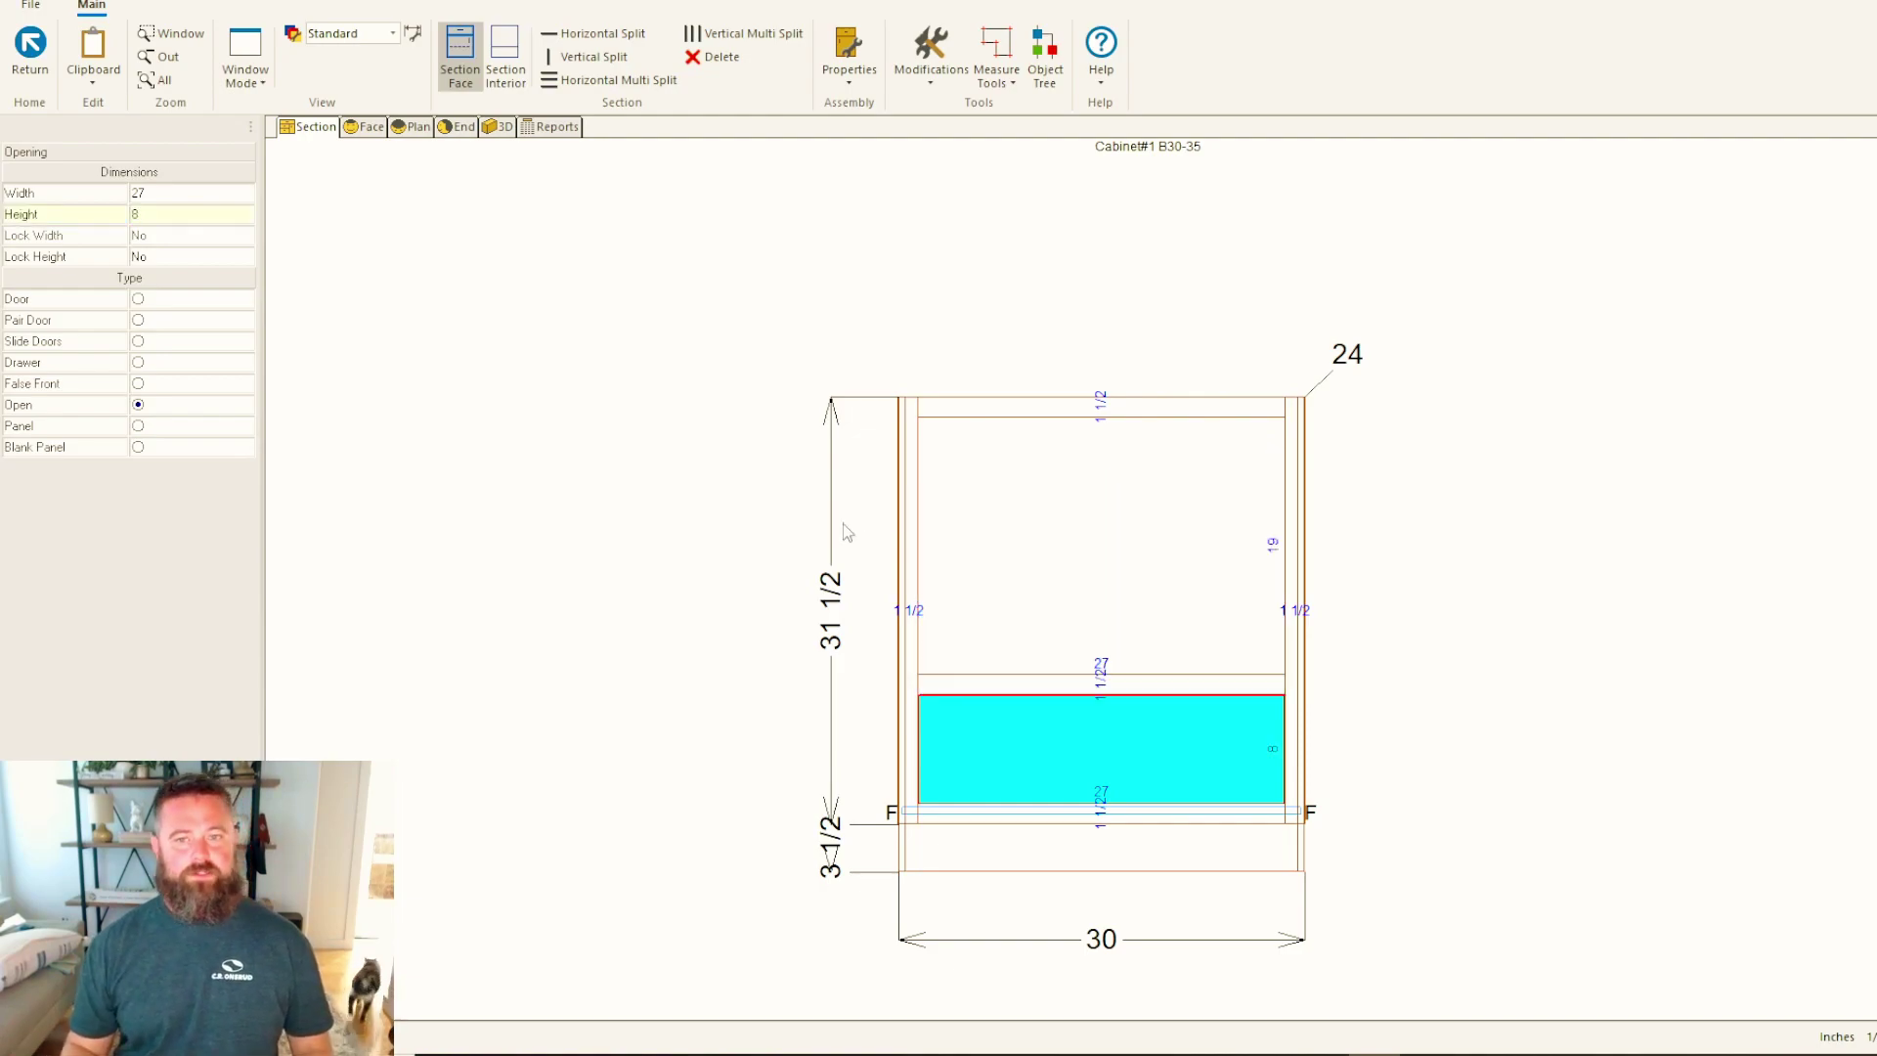
double_click(245, 260)
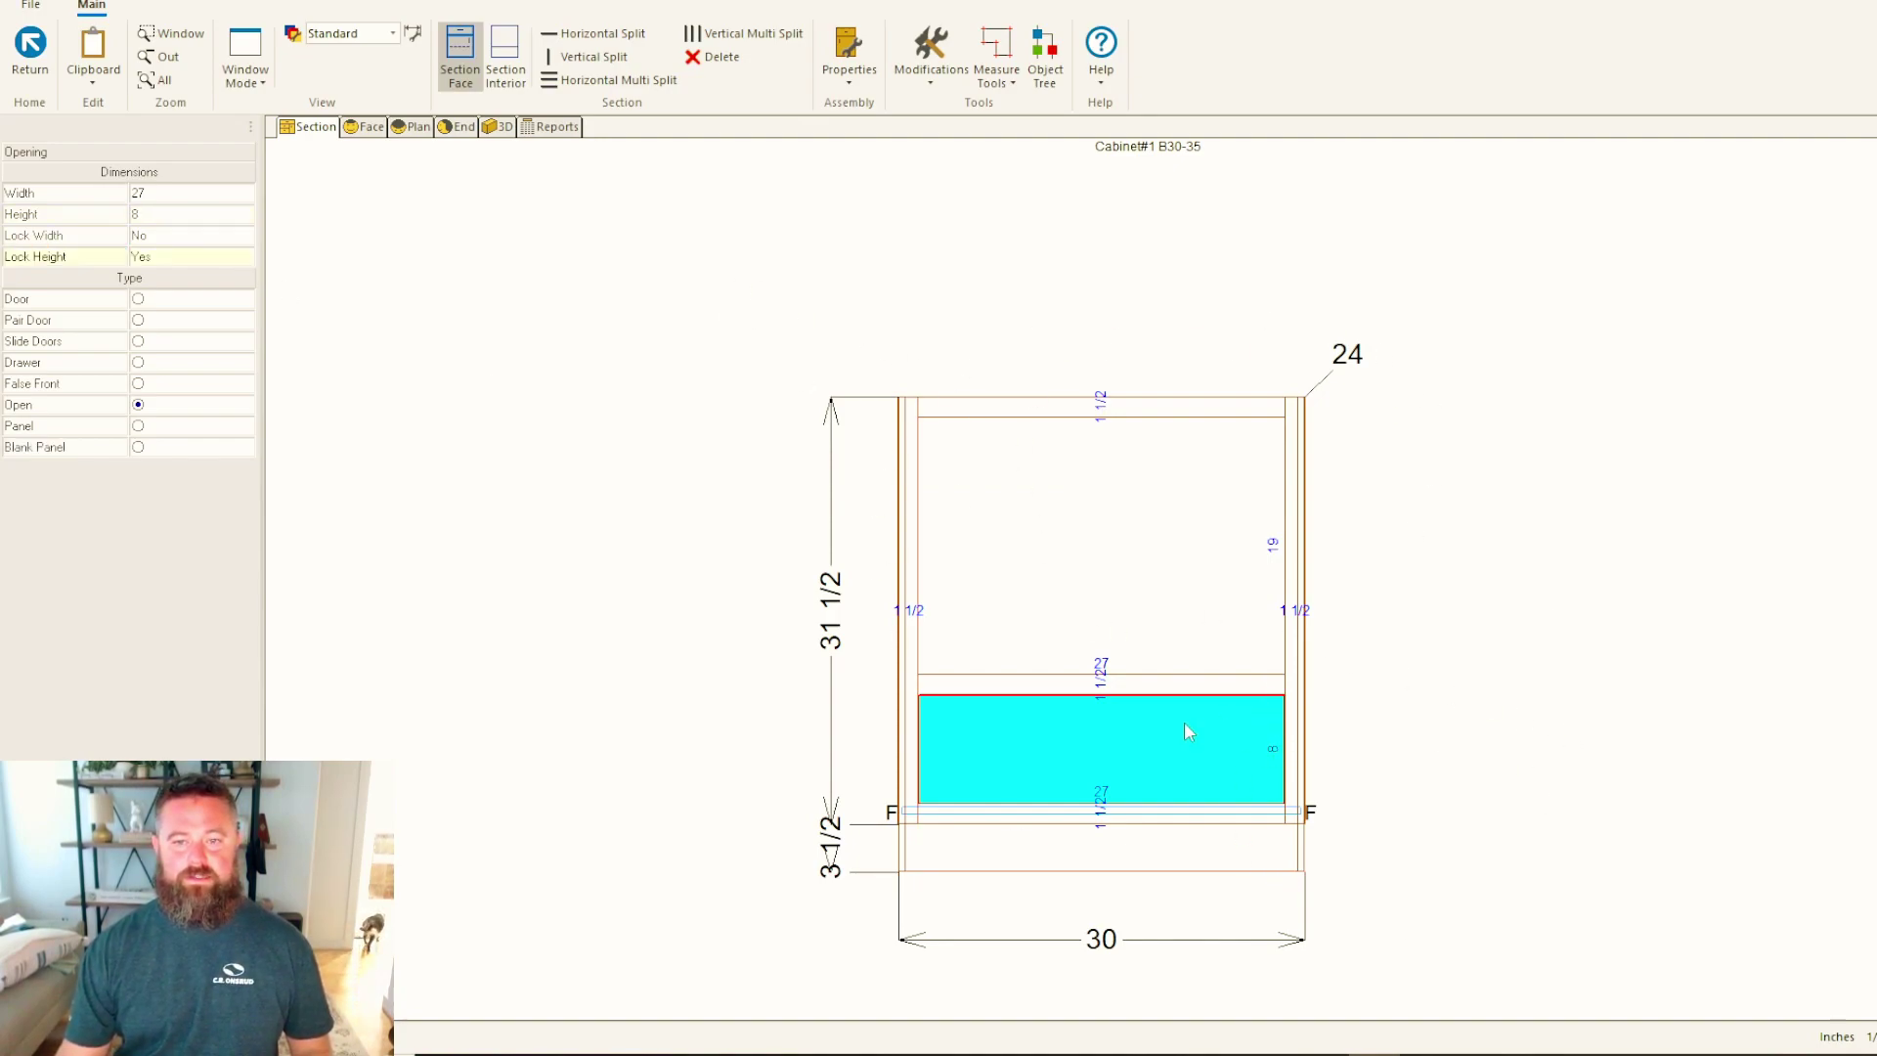
Set the middle rail above the bottom opening to 3 inches wide.
left_click(1048, 687)
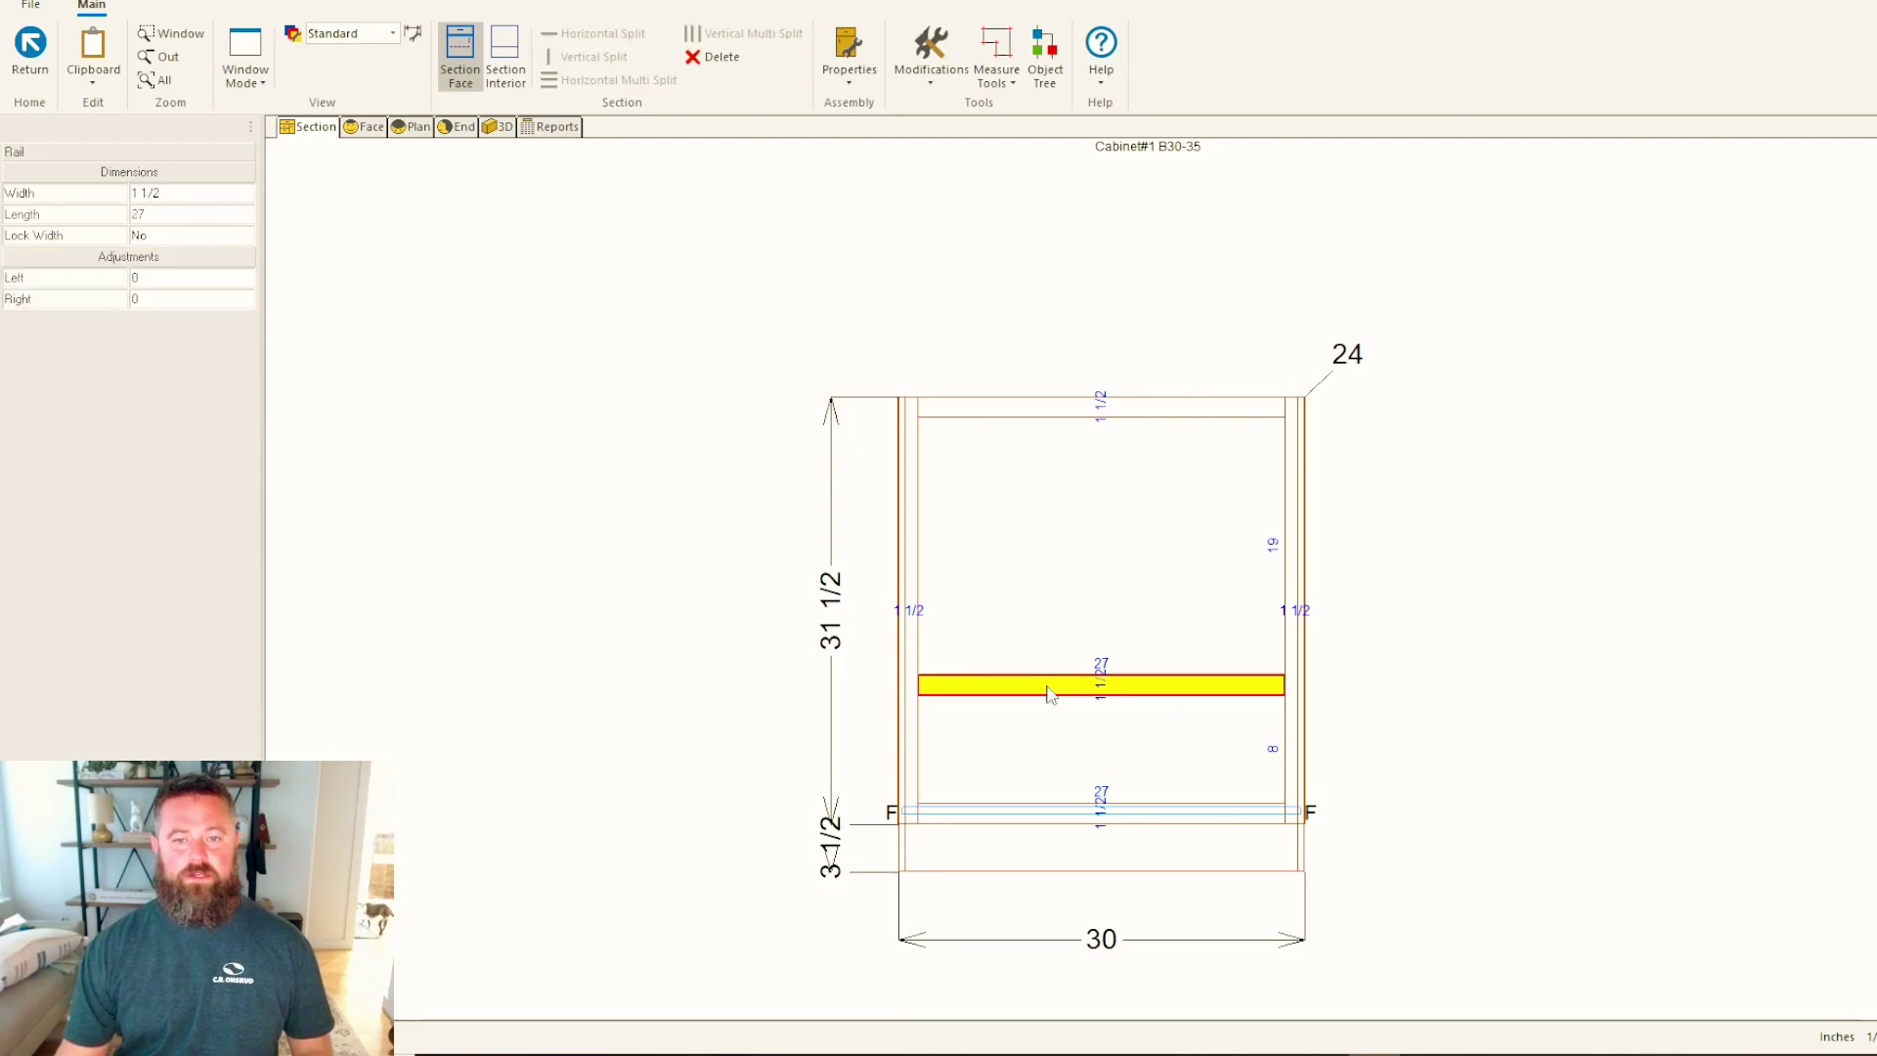
left_click(179, 197)
type("3")
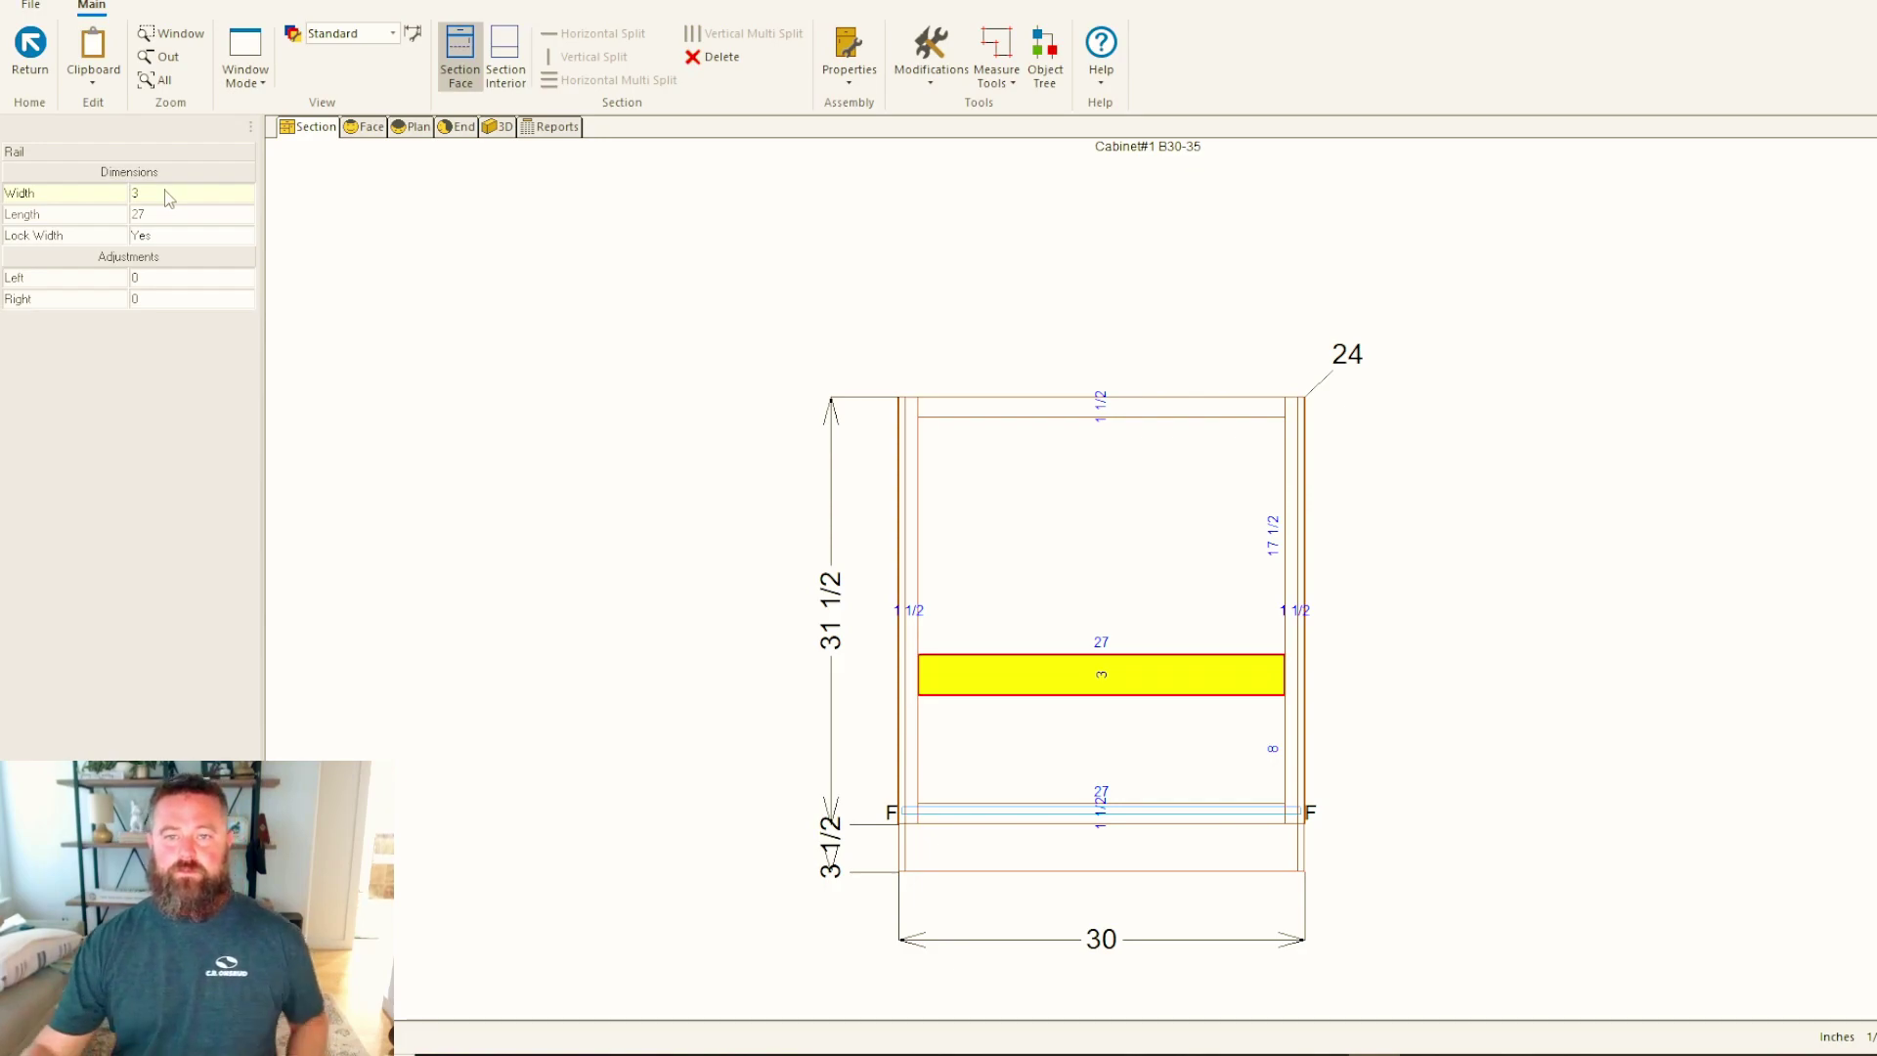
left_click(1506, 630)
scroll(1205, 578, "up", 2)
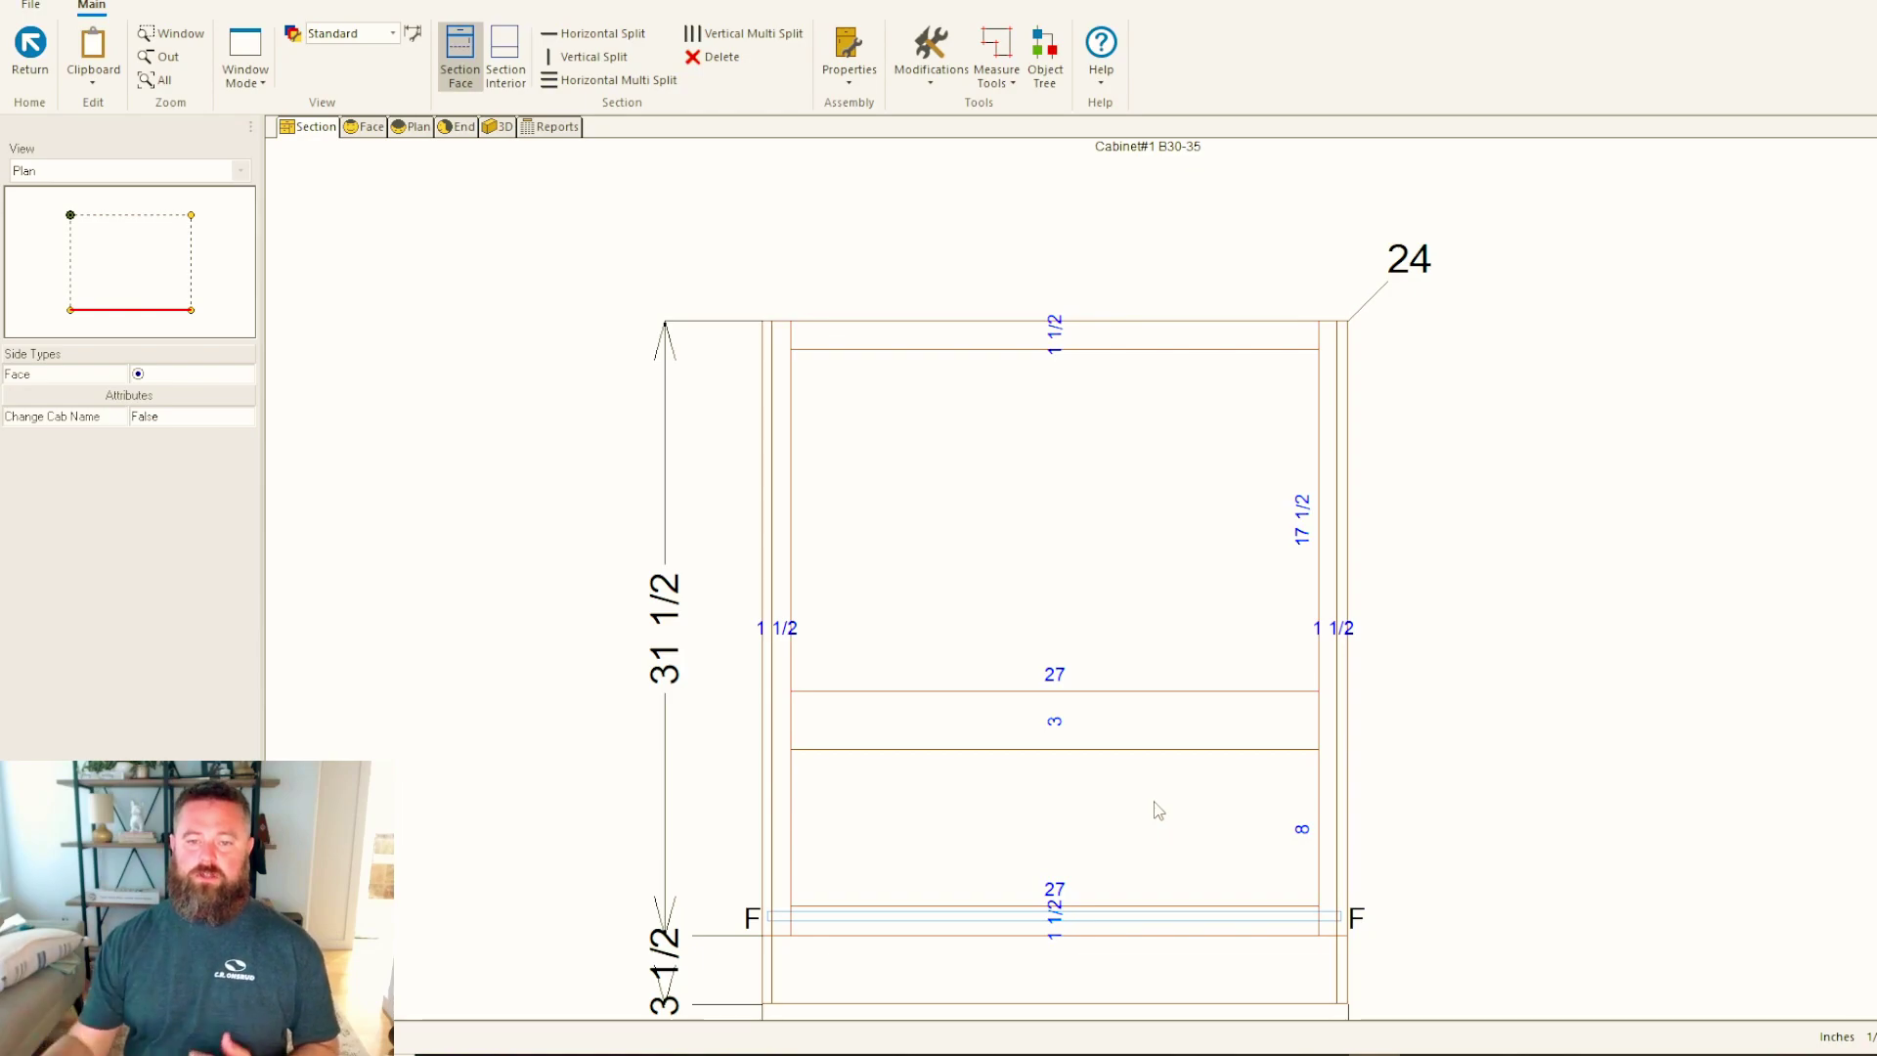
Set the top rail width to 2 inches, leaving a 17-inch upper opening.
left_click(958, 337)
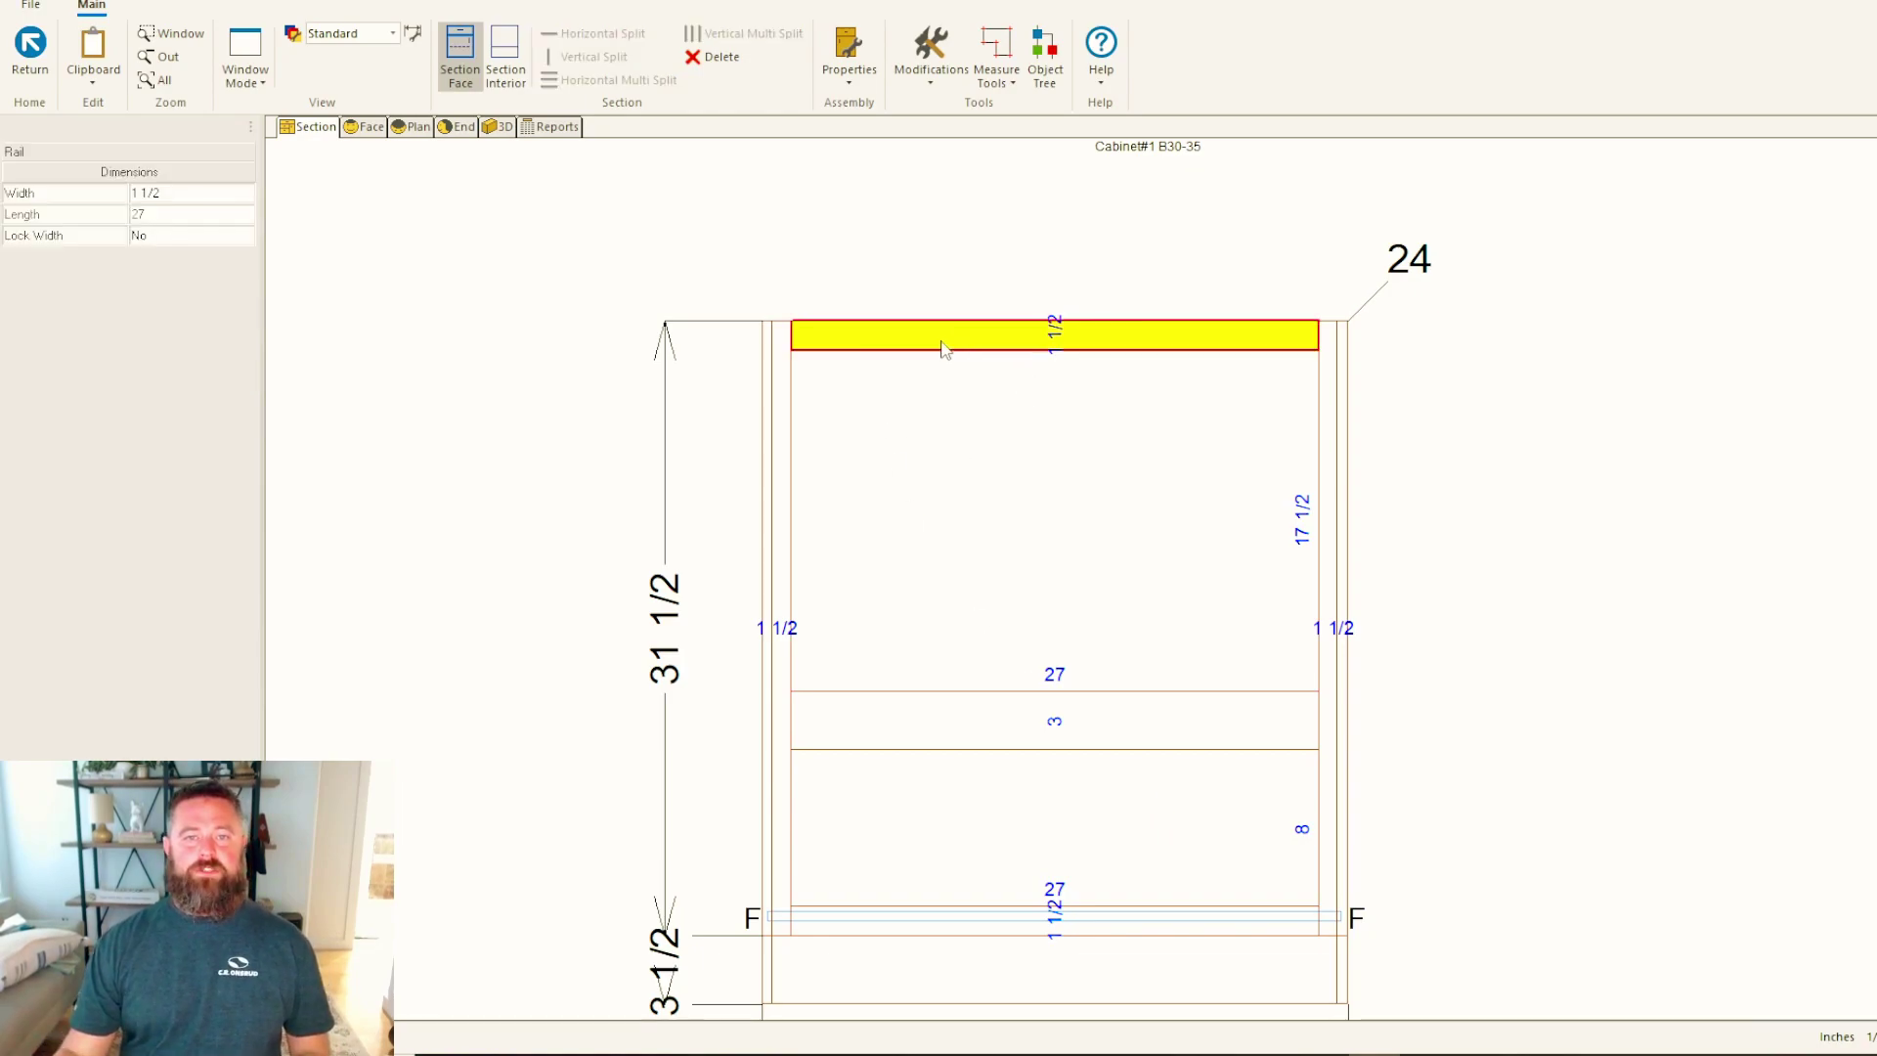
left_click(189, 201)
type("2")
key("Return")
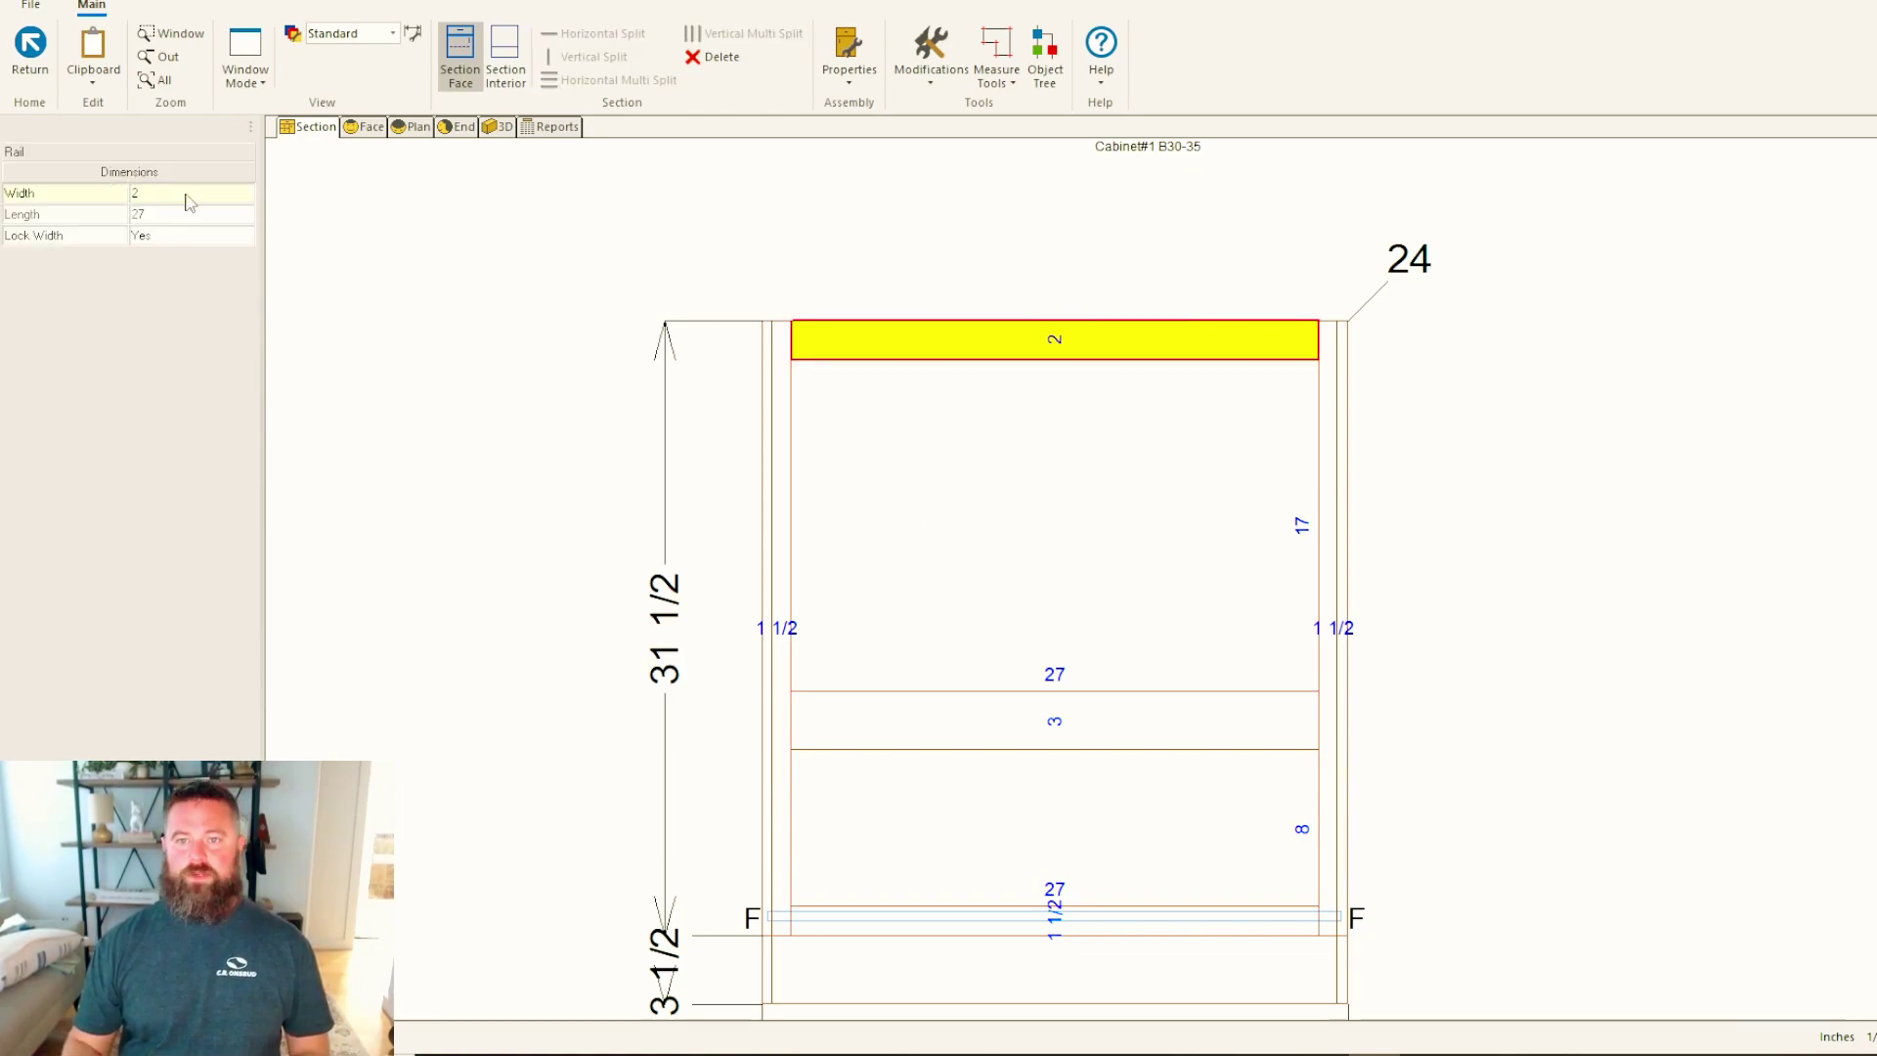
left_click(1507, 640)
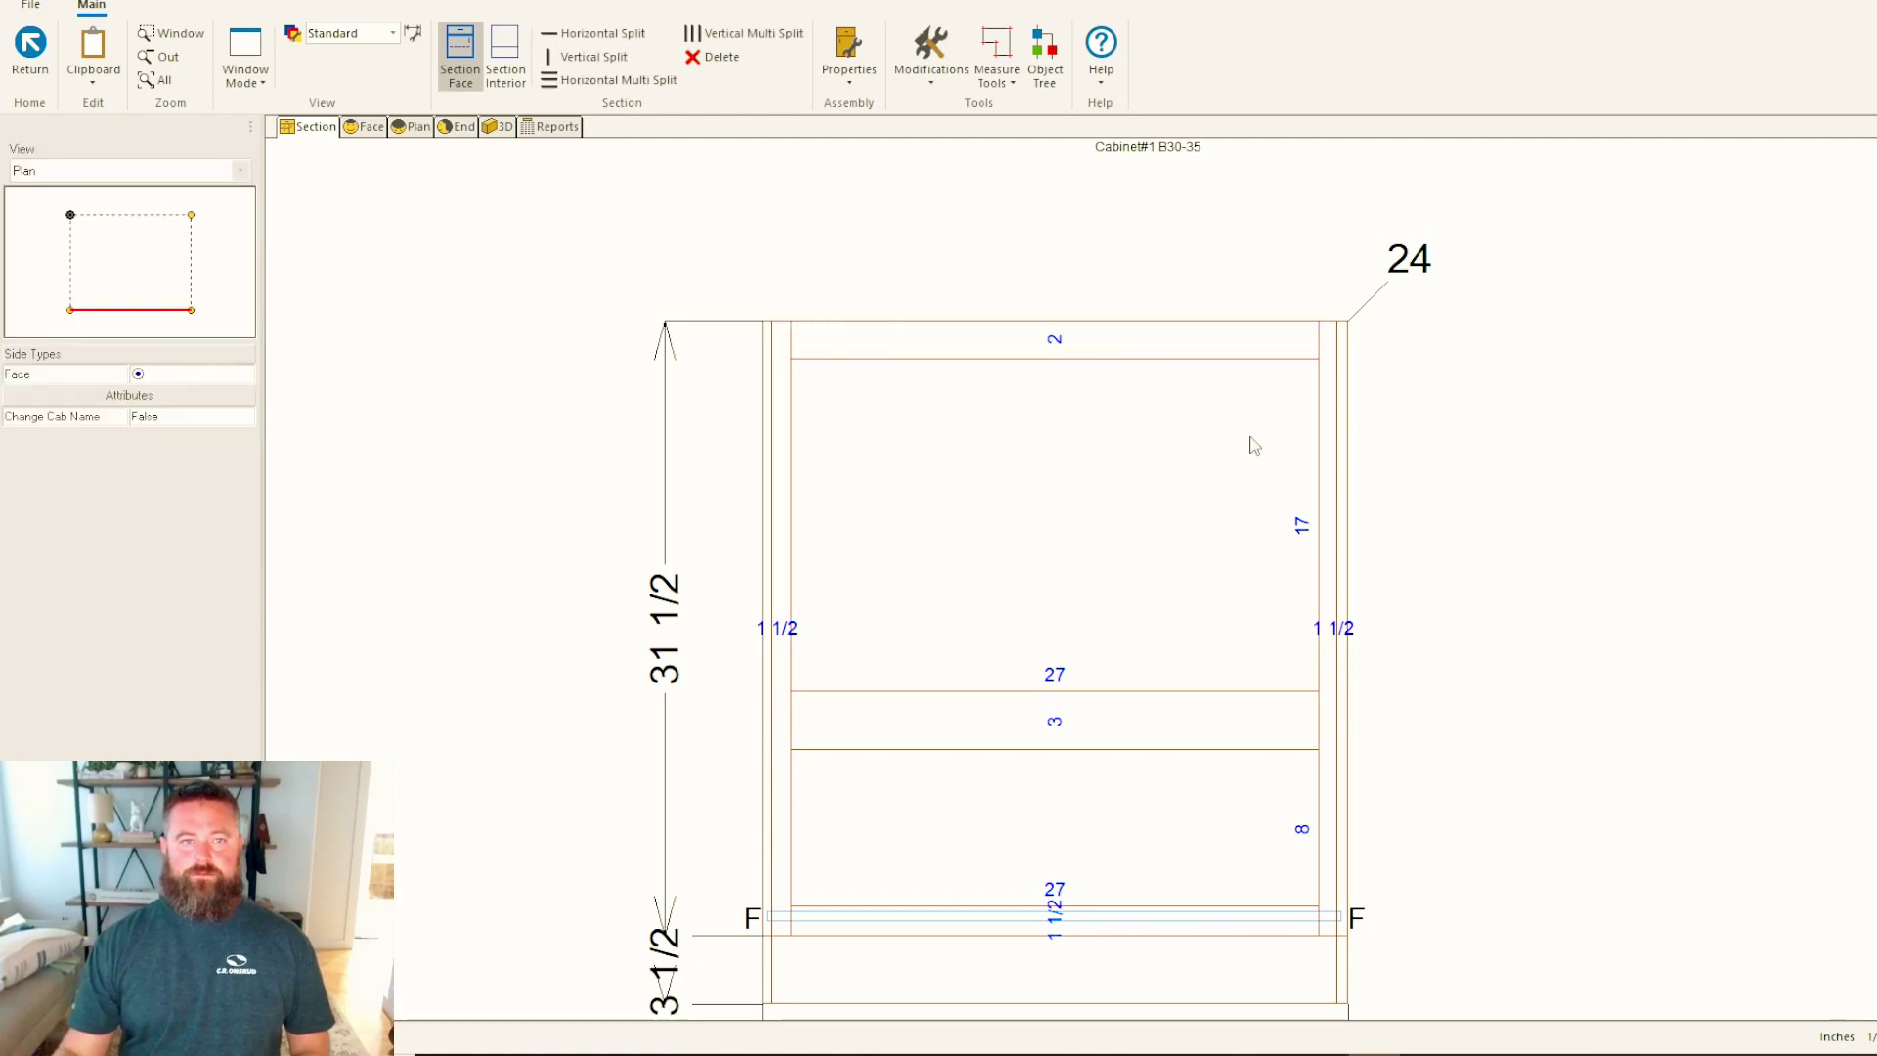
mouse_move(1349, 703)
middle_mouse_down()
mouse_move(1223, 545)
mouse_move(1299, 612)
middle_mouse_up()
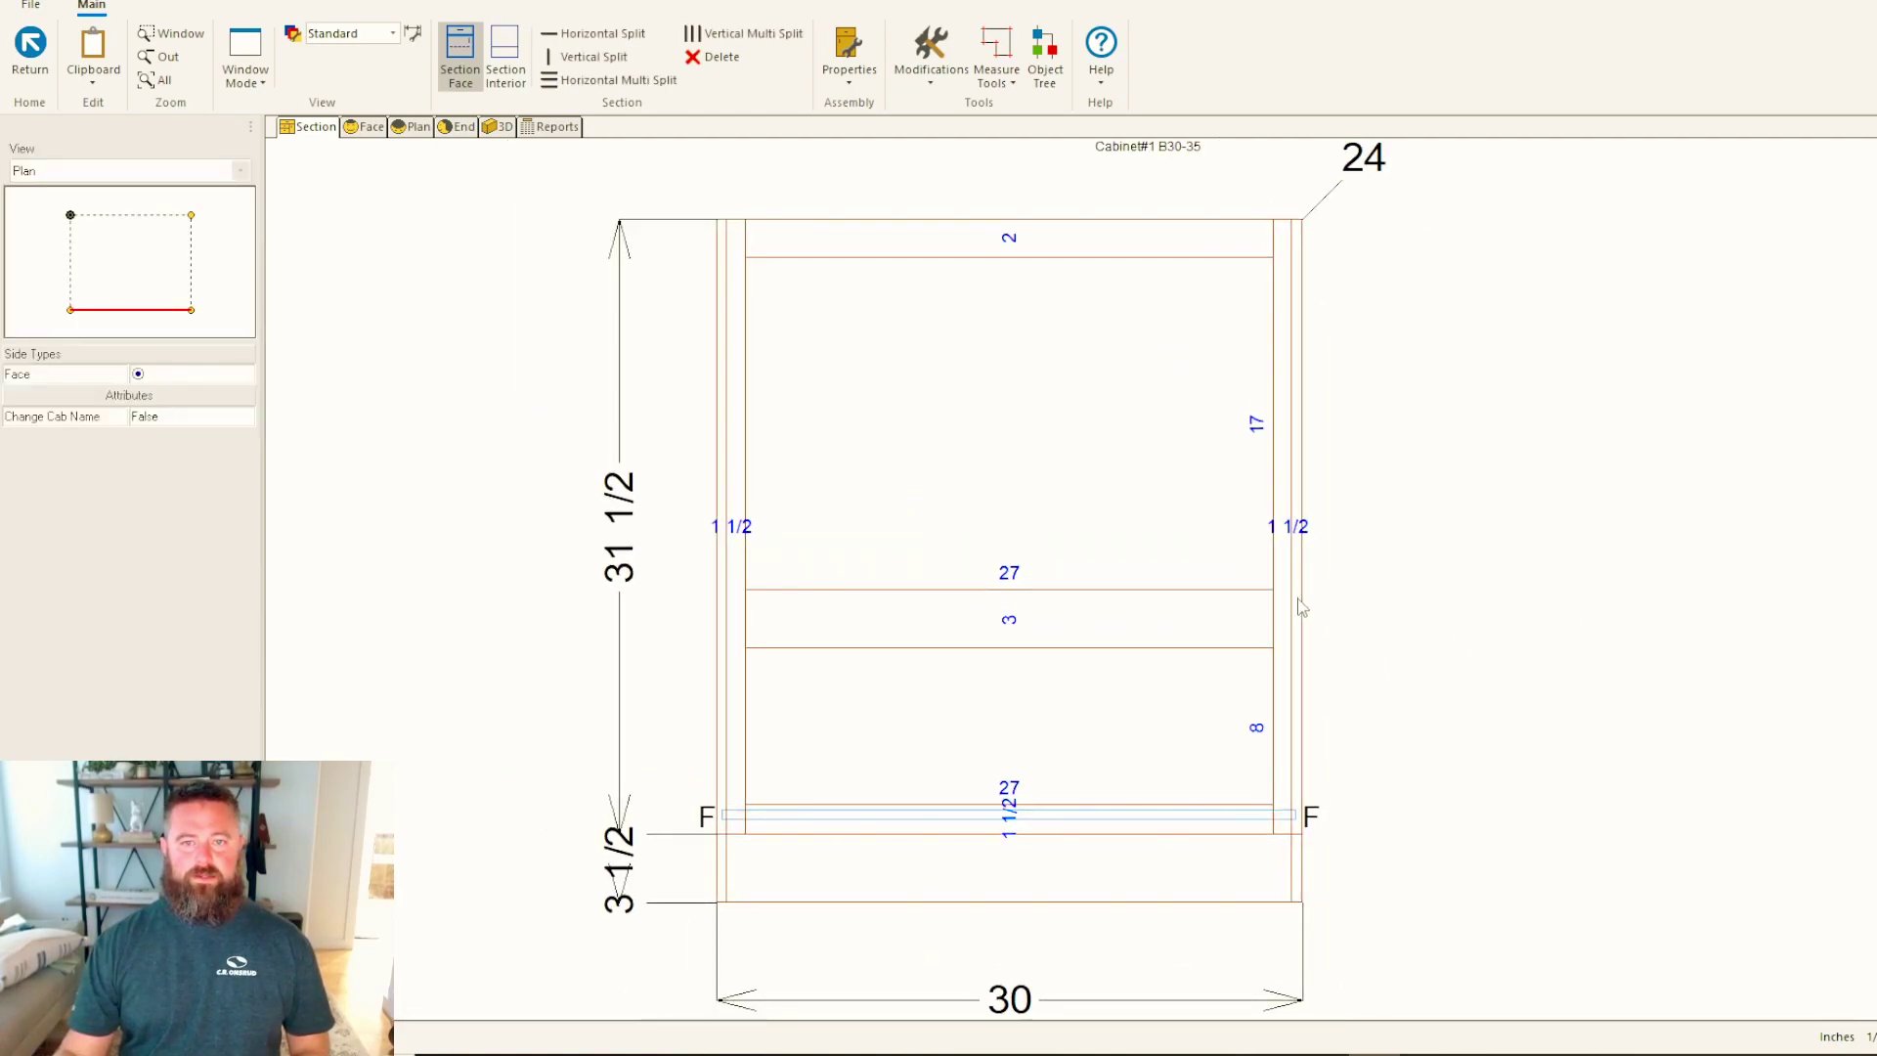
scroll(1190, 553, "down", 1)
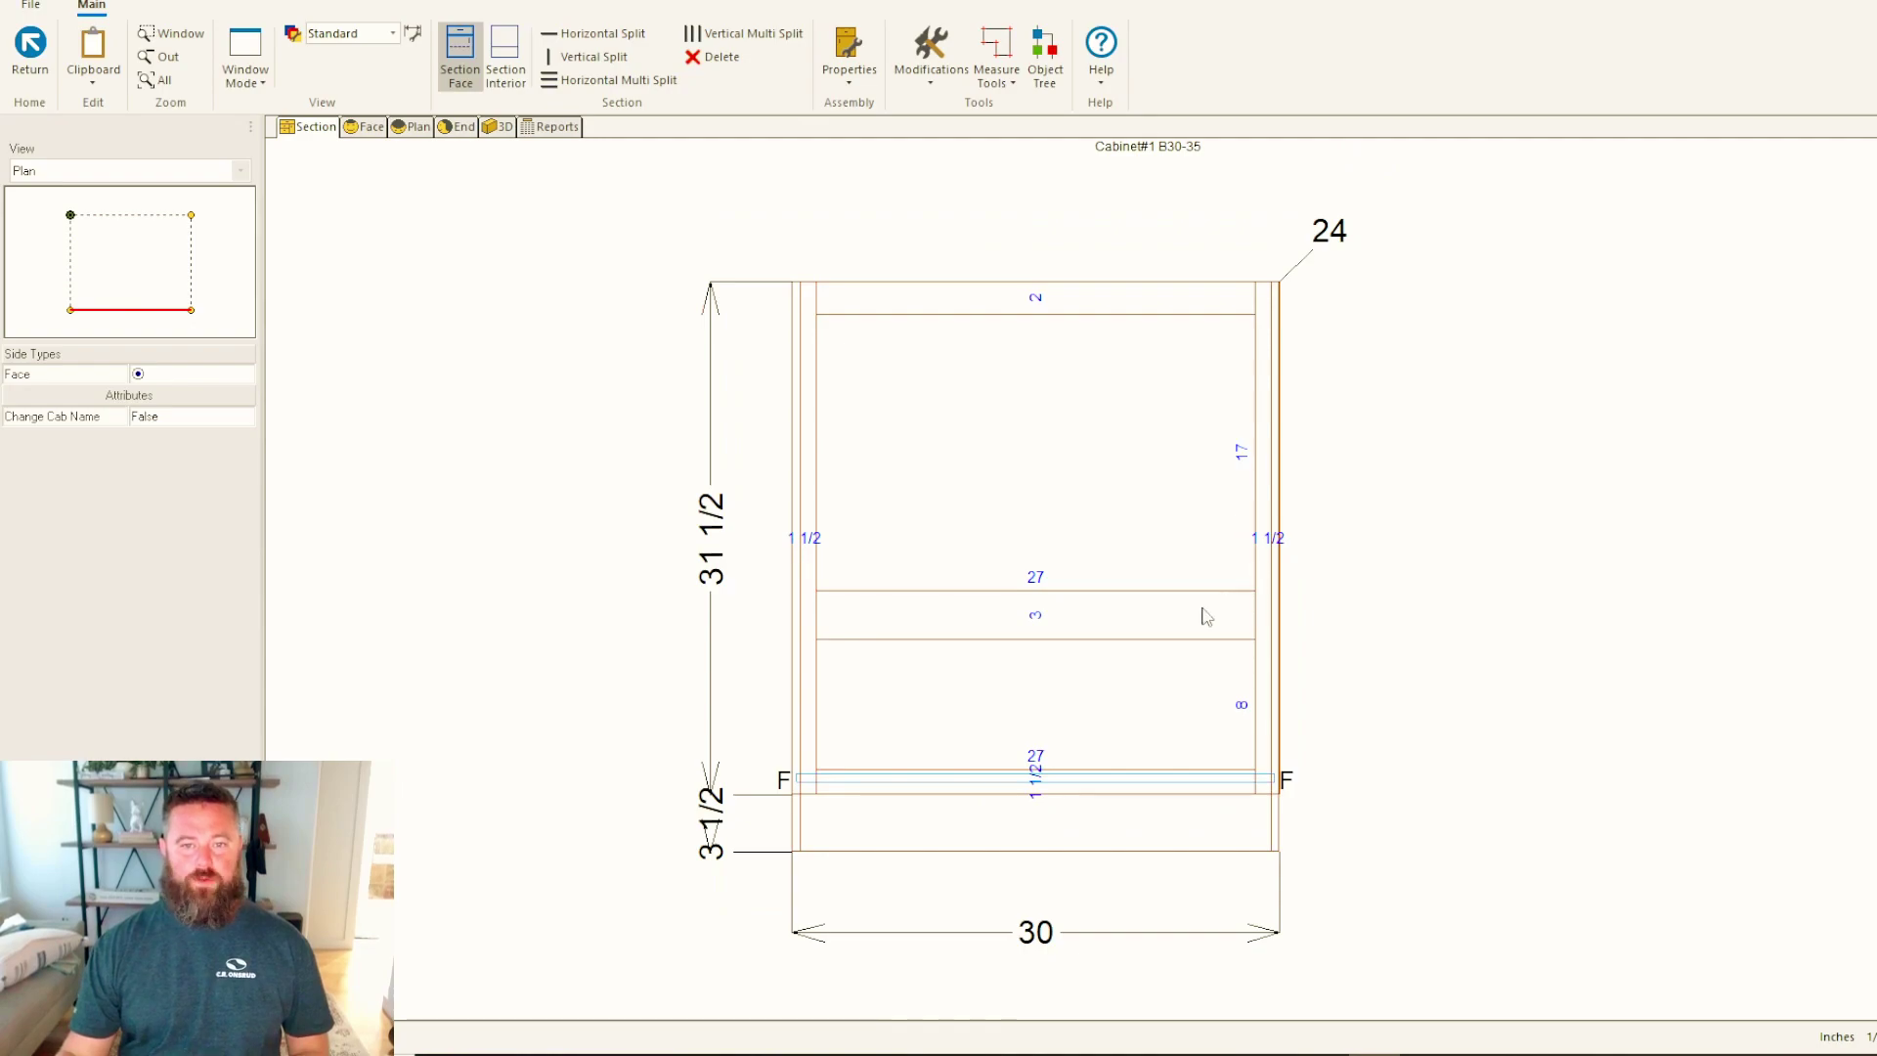
Horizontally split the cabinet interior into upper and lower openings, check it in 3D, then show the face section.
left_click(506, 54)
left_click(581, 36)
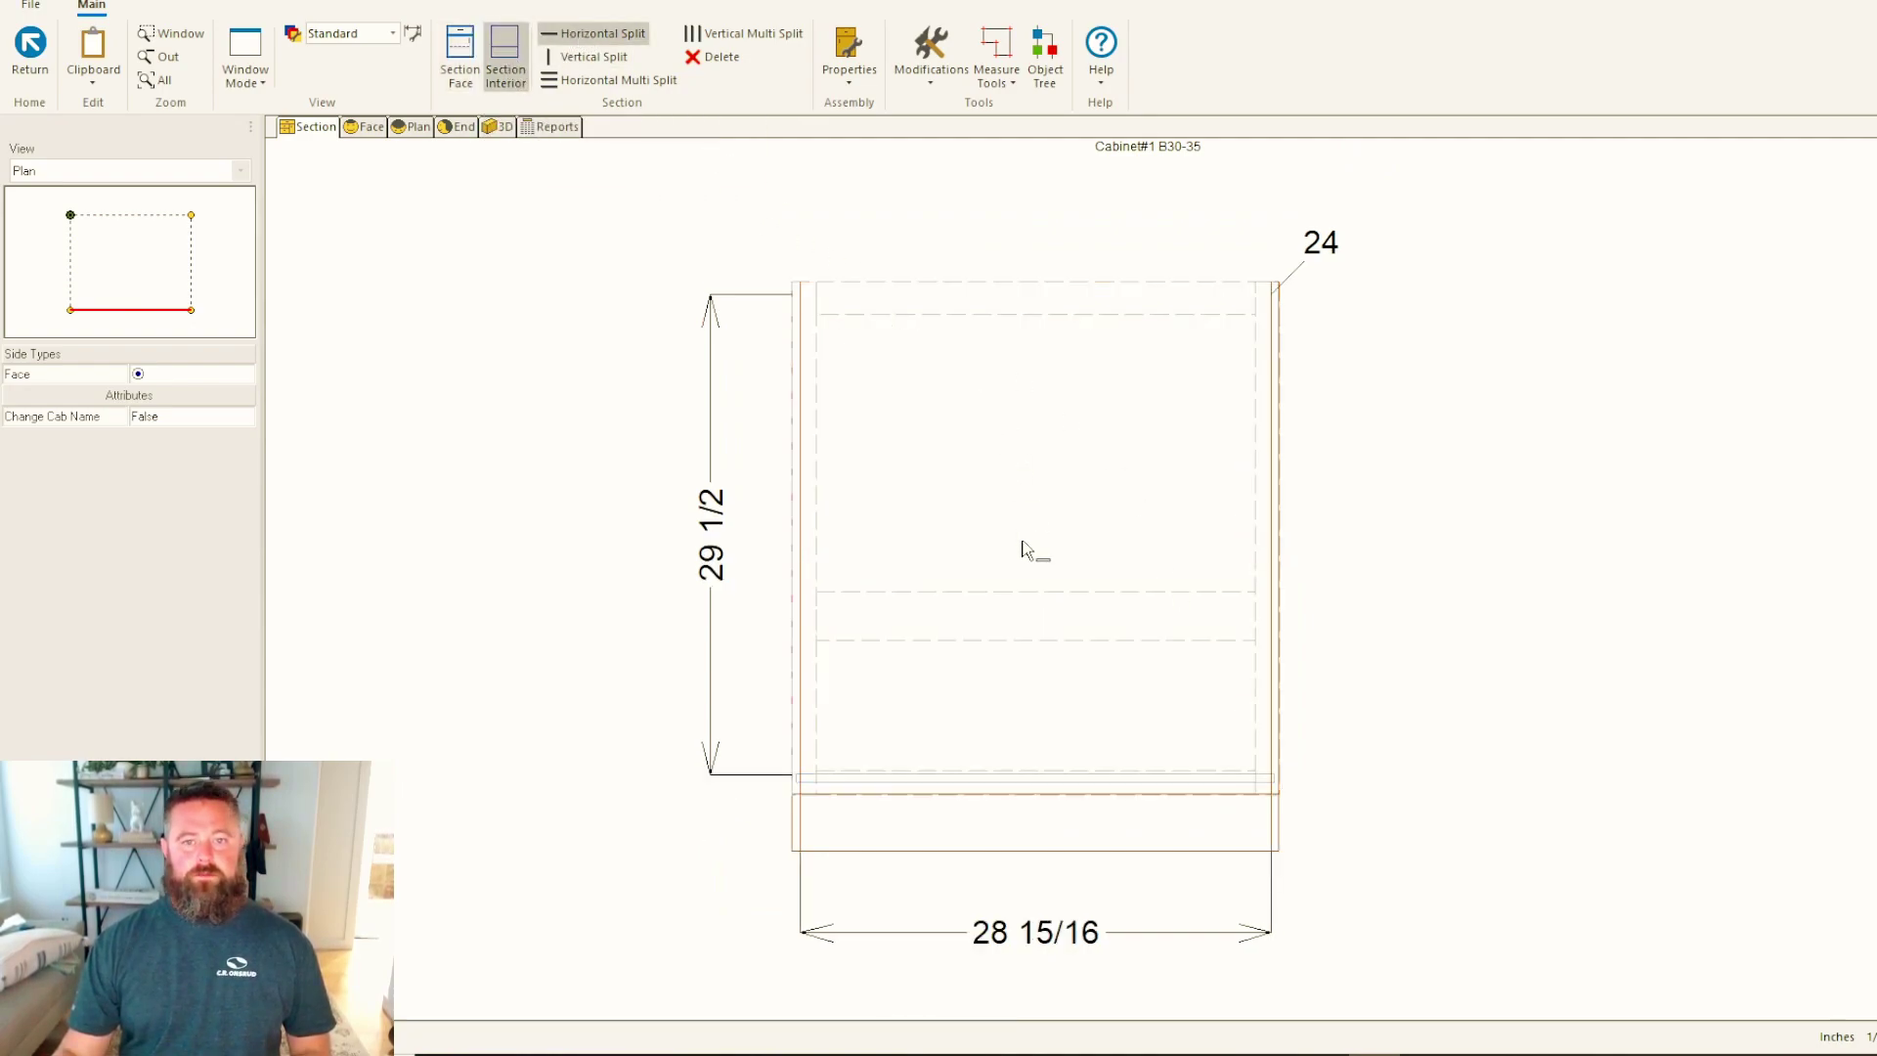
left_click(1029, 630)
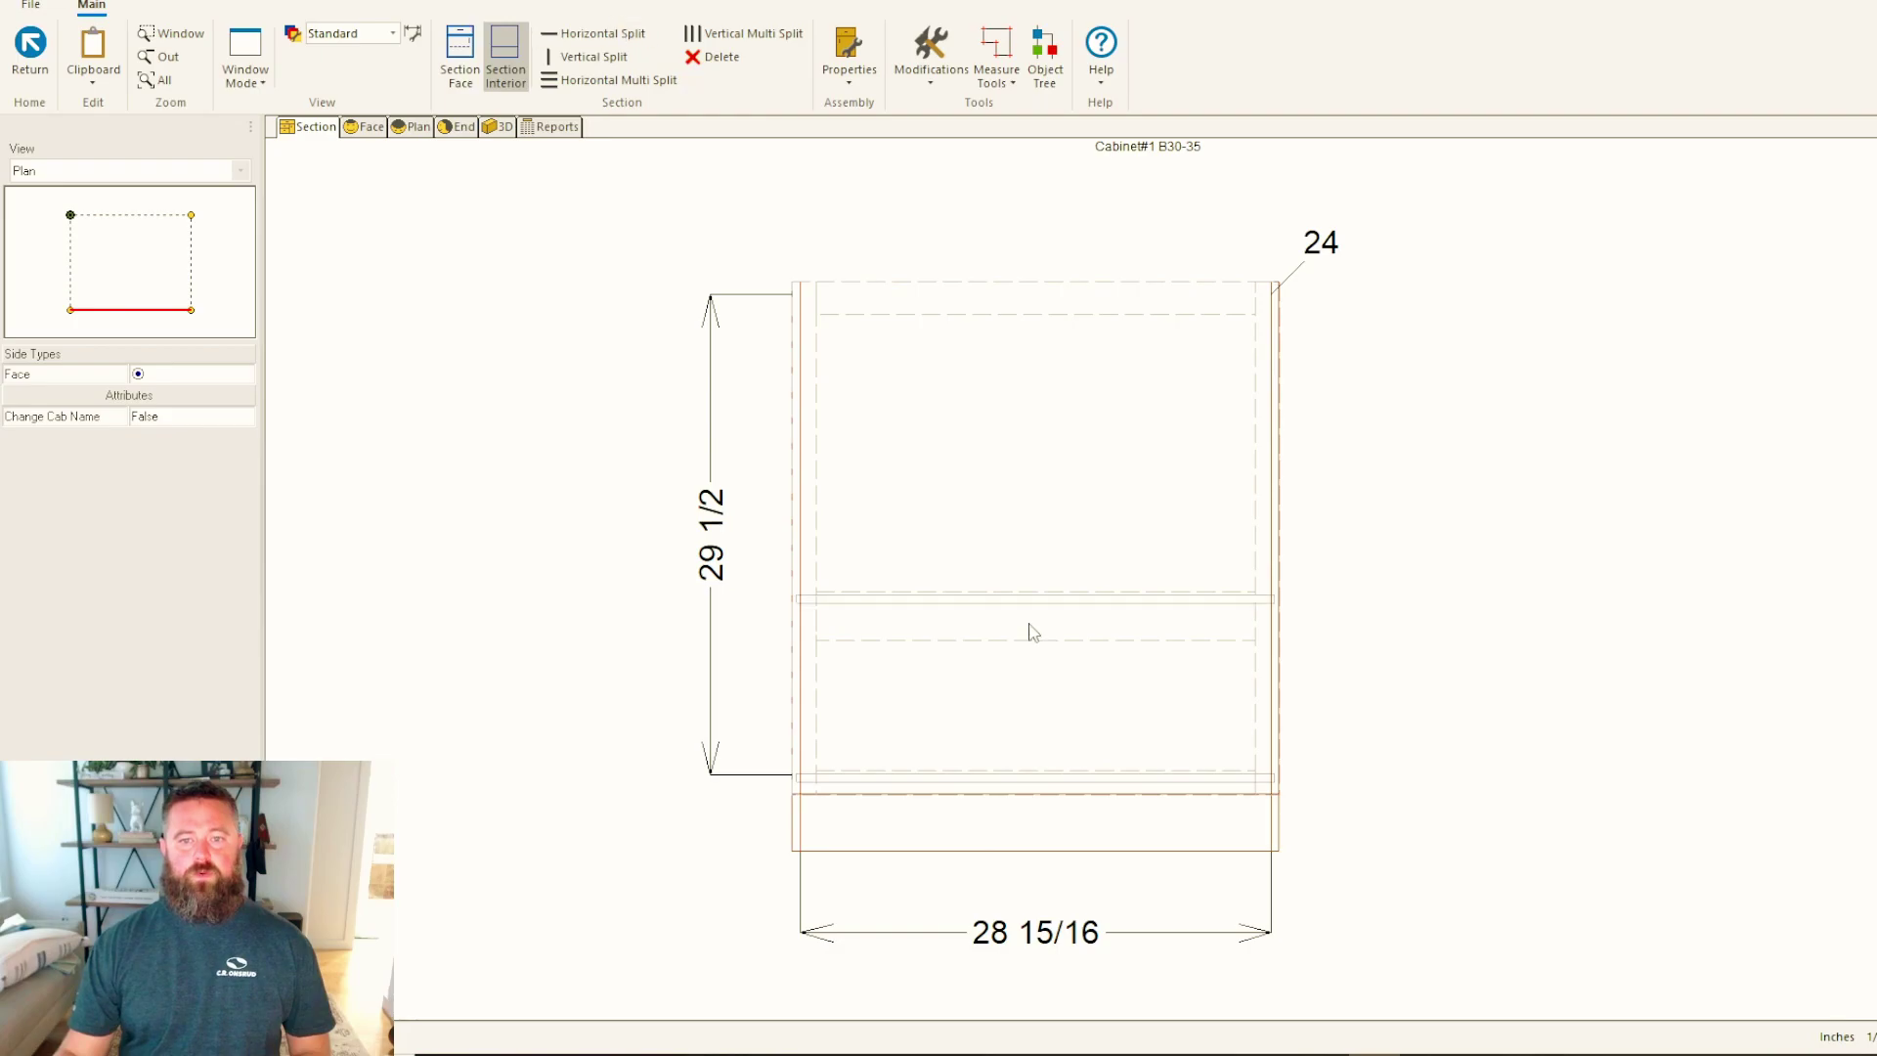
left_click(498, 127)
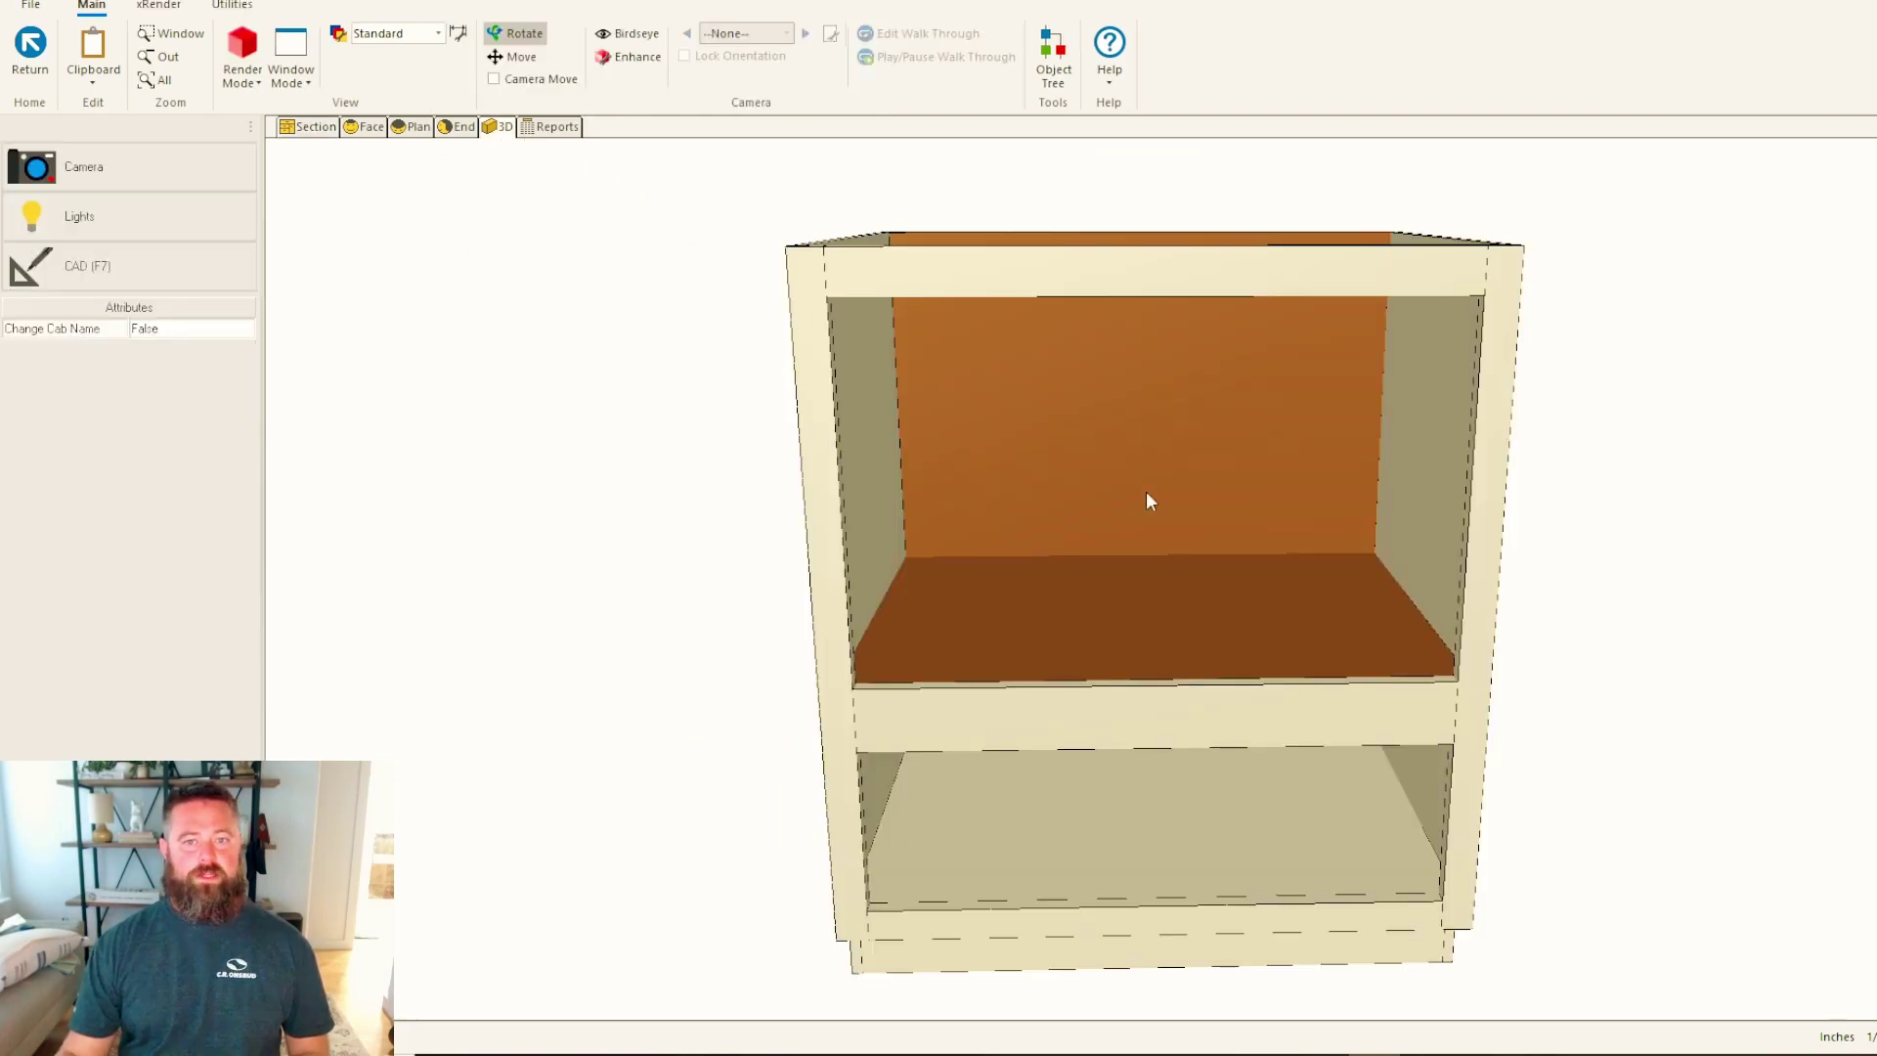
left_click(307, 127)
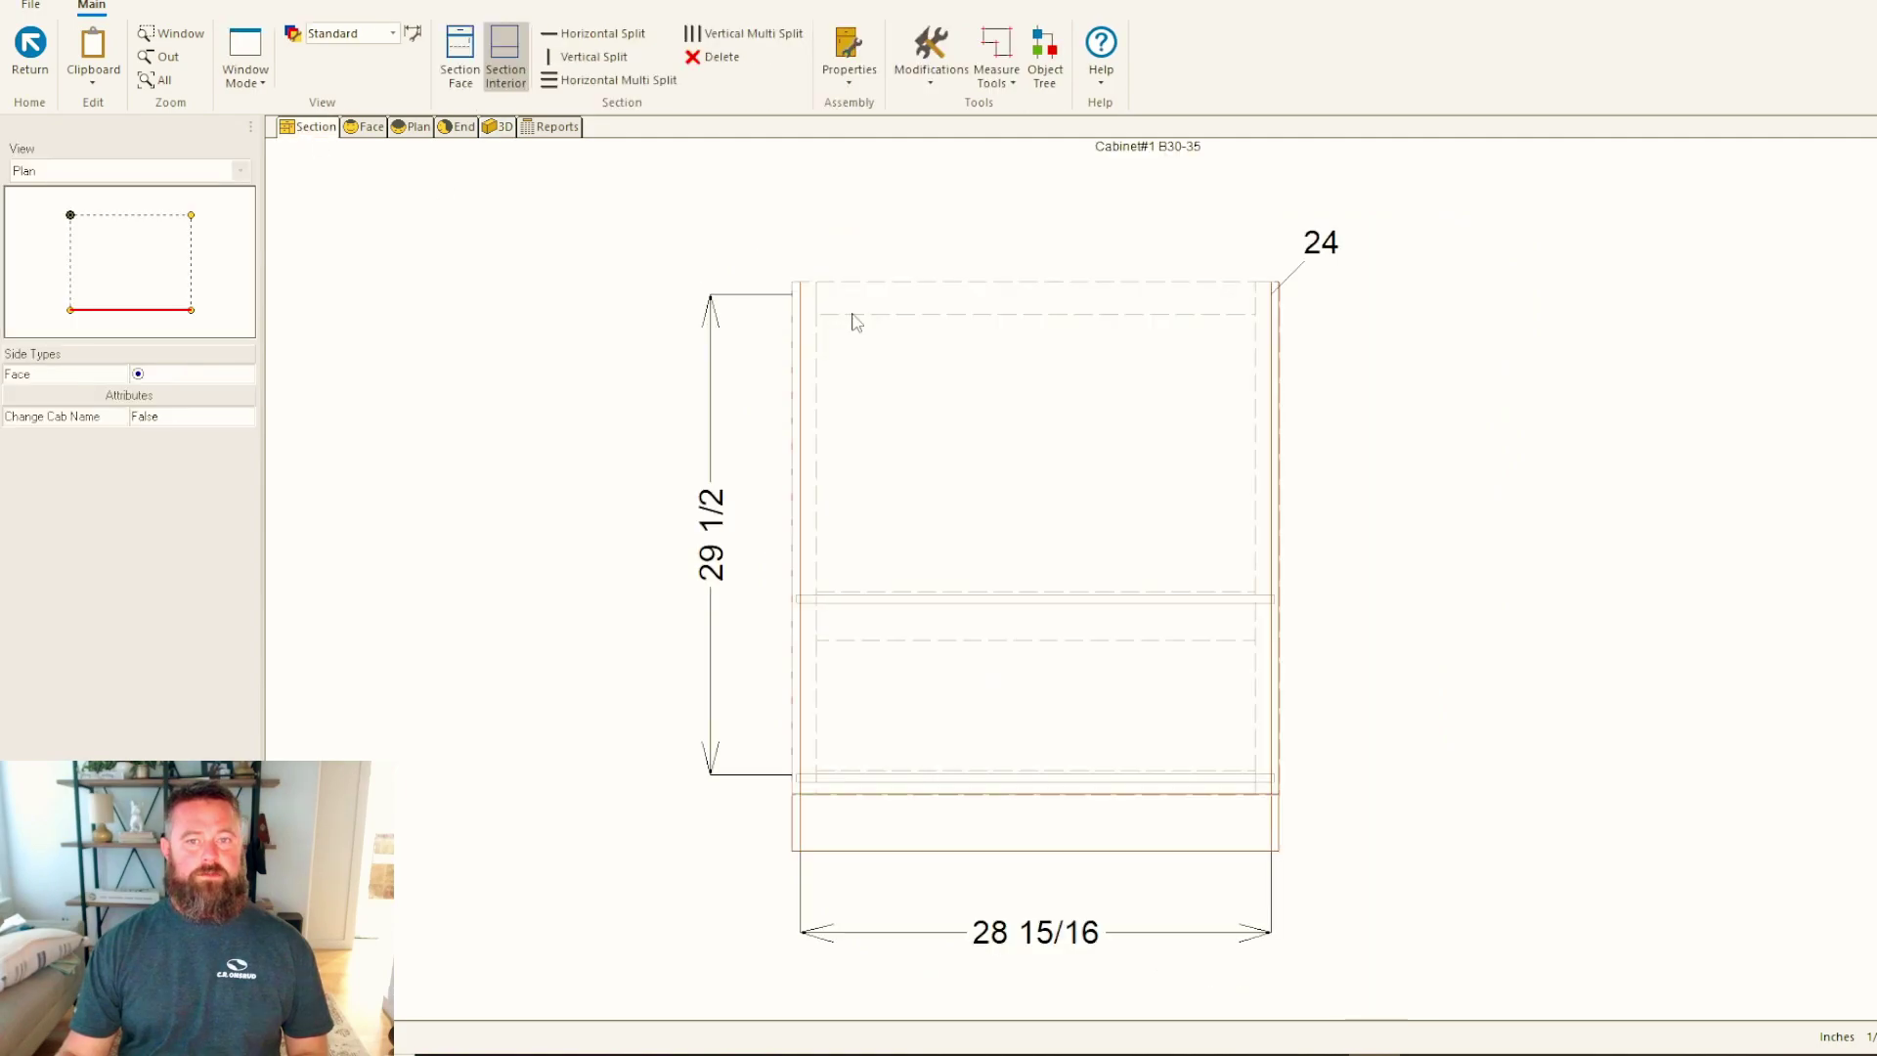
left_click(460, 54)
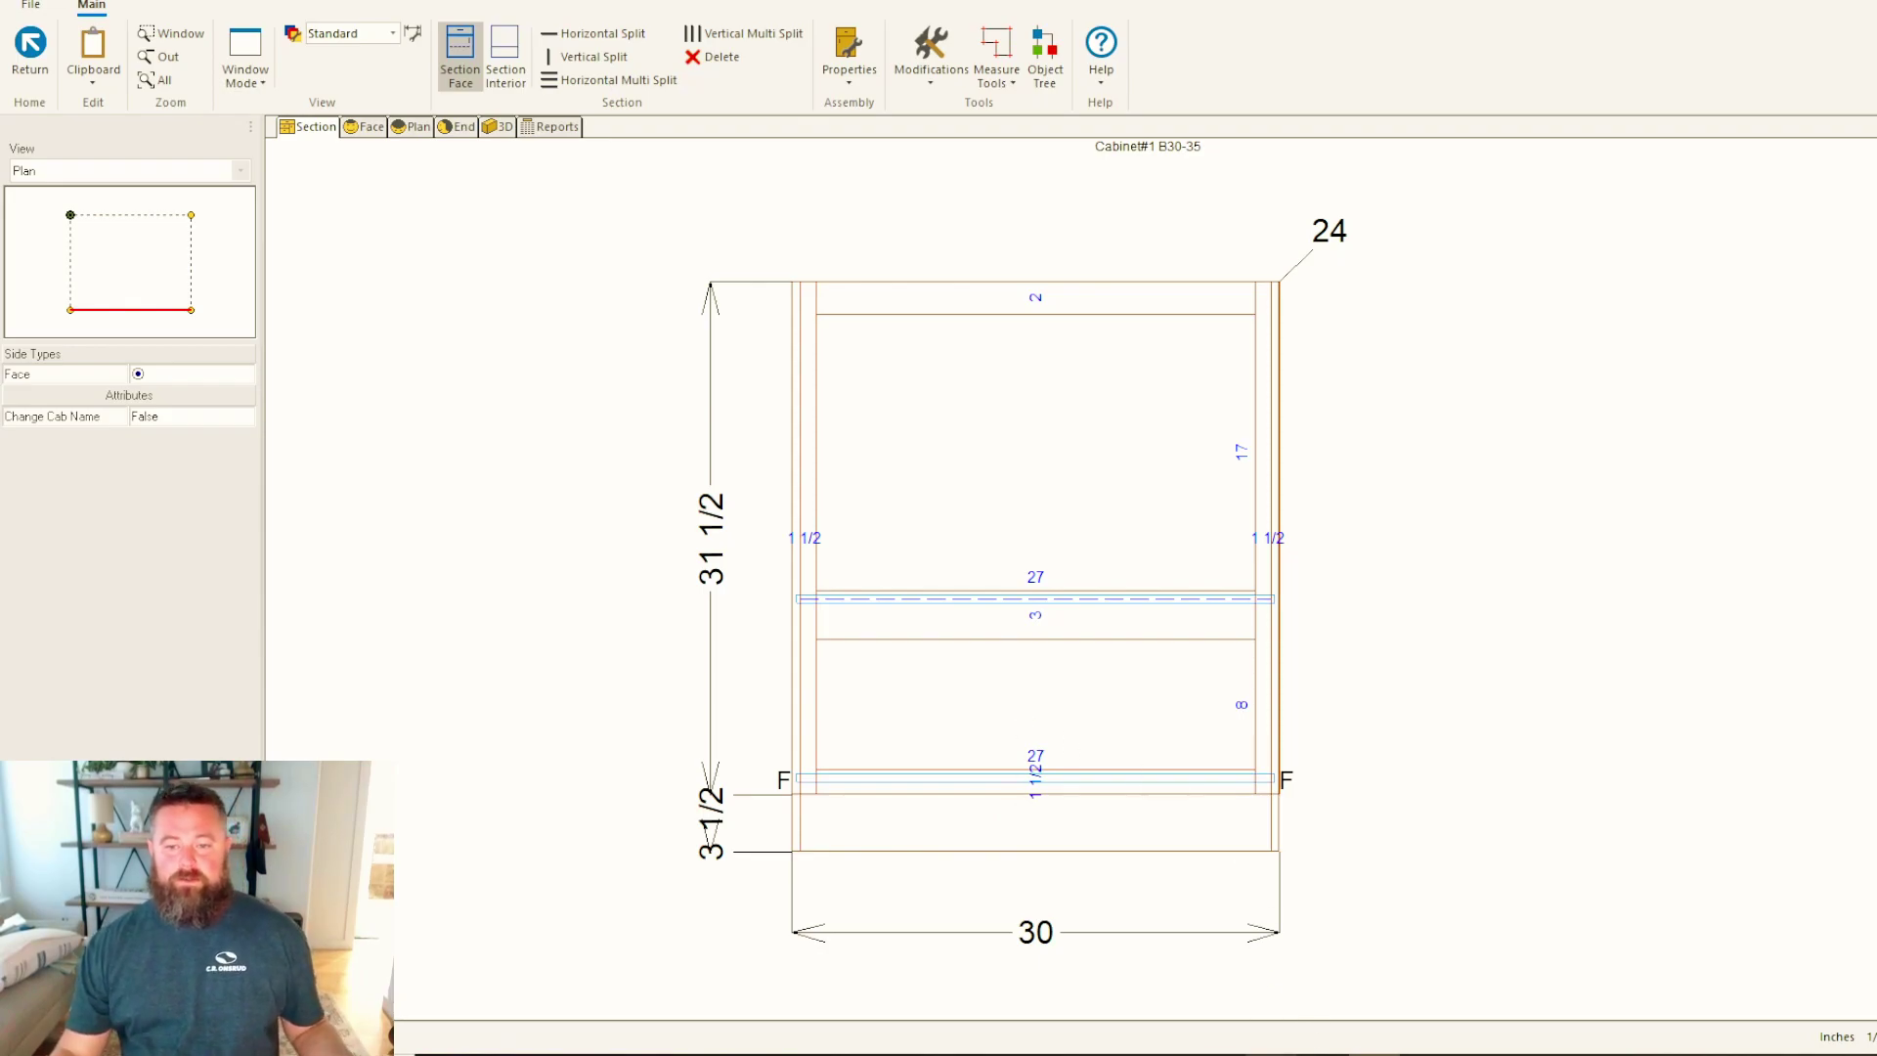
Check the reference photo and the microwave cutout spec PDF (height 16 3/4 to 17 inches).
left_click(1266, 1054)
key("alt+Tab")
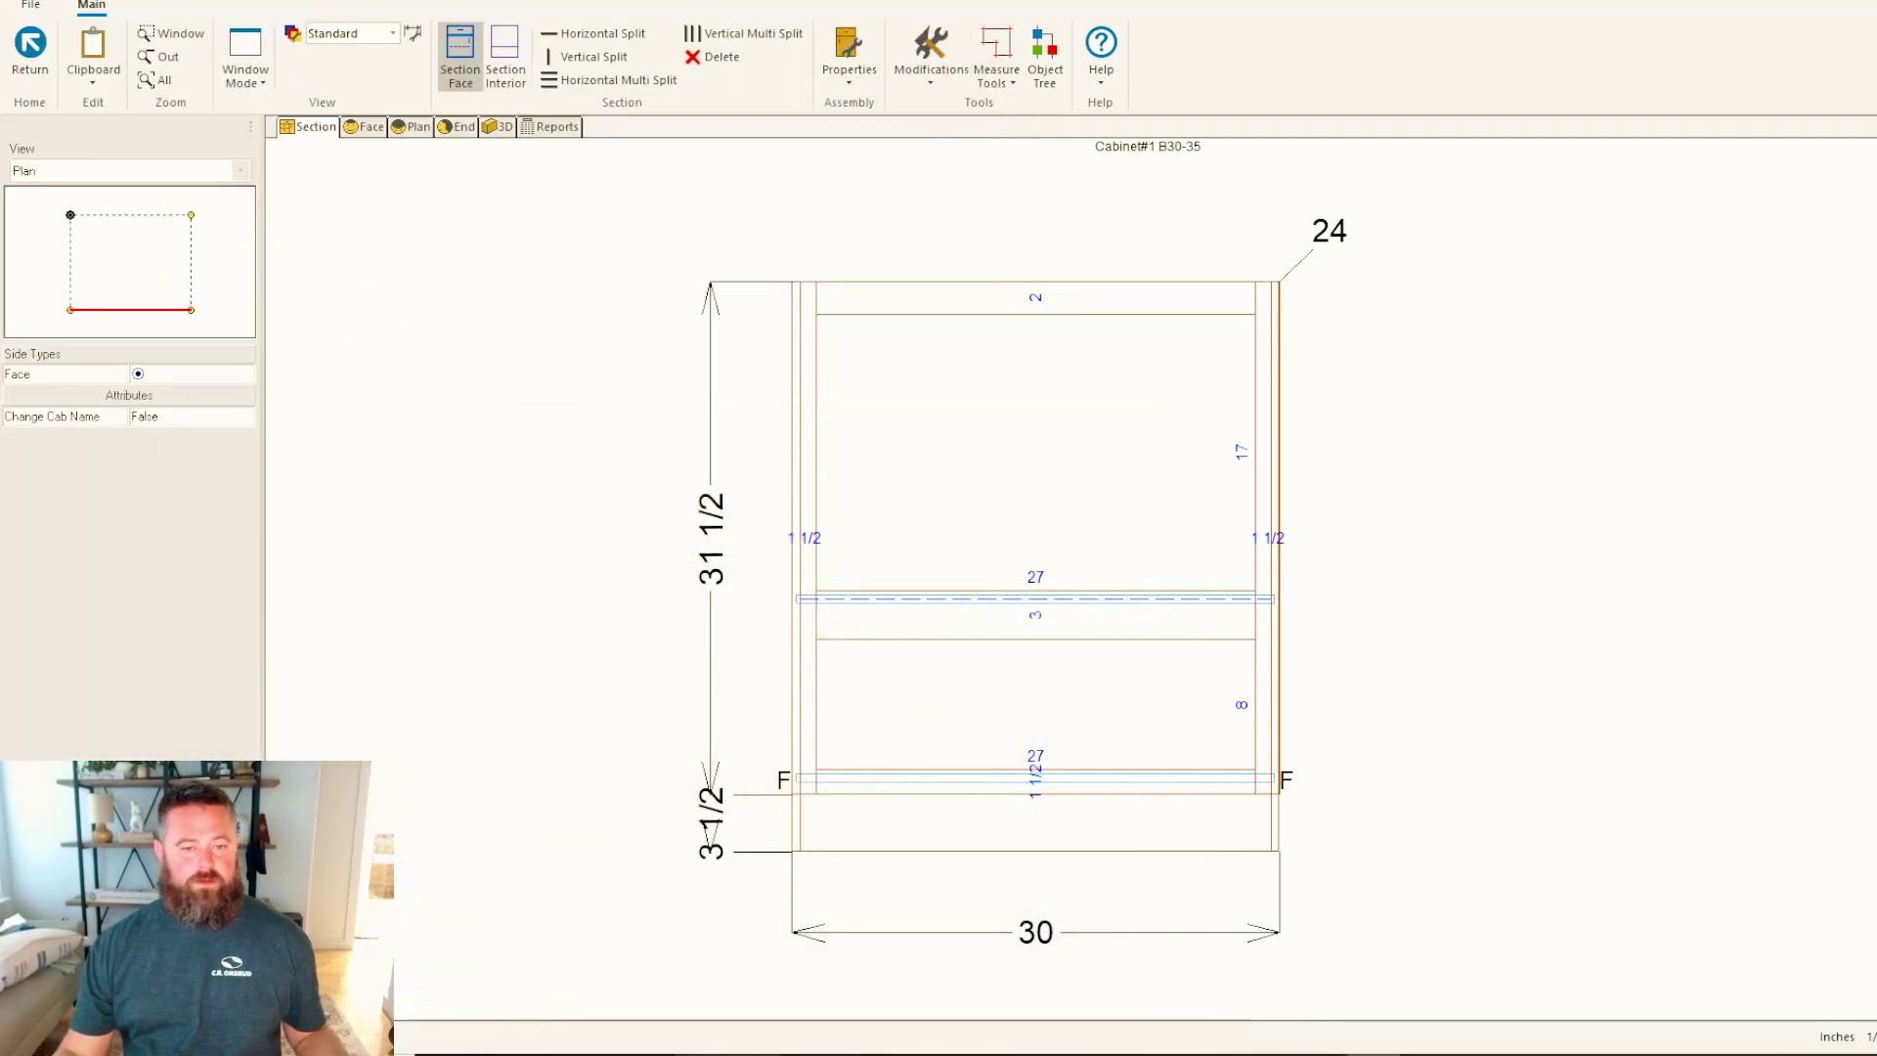
key("alt+Tab")
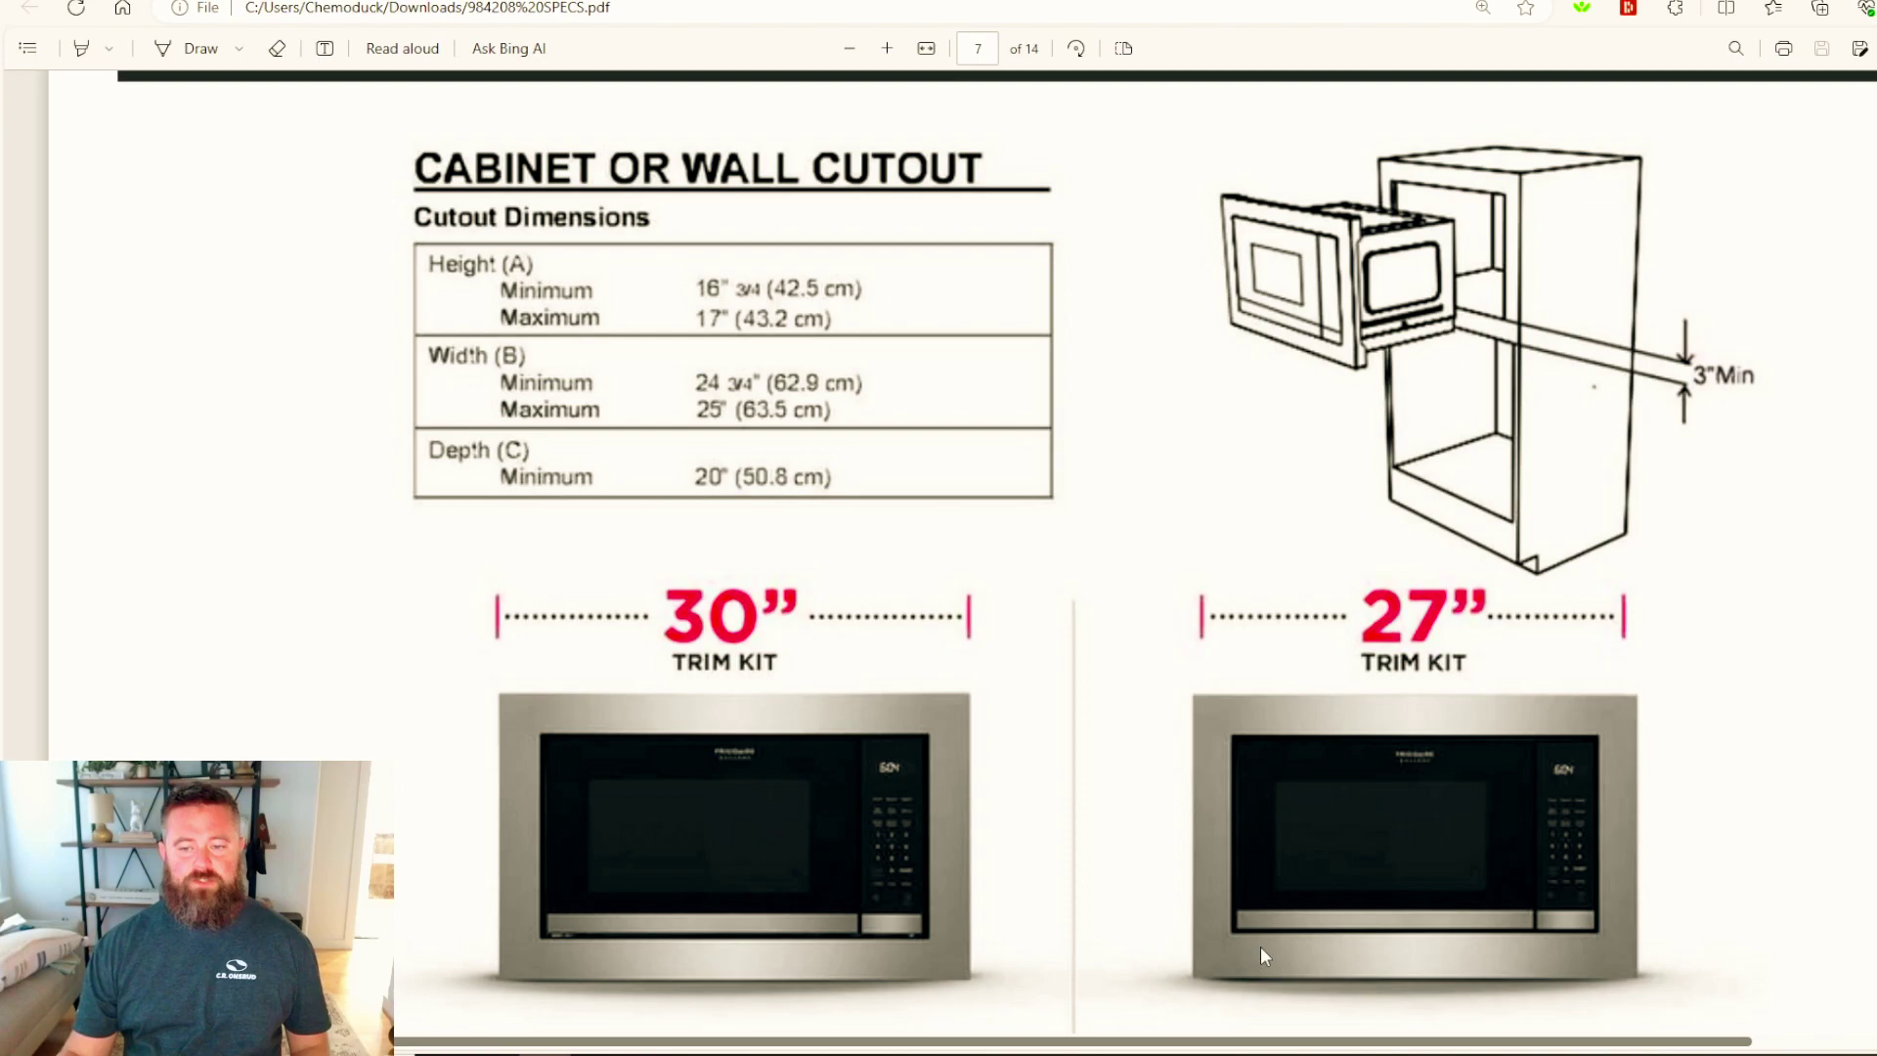
Back in the wall elevation, set both cabinet end types to None (unfinished).
left_click(1377, 978)
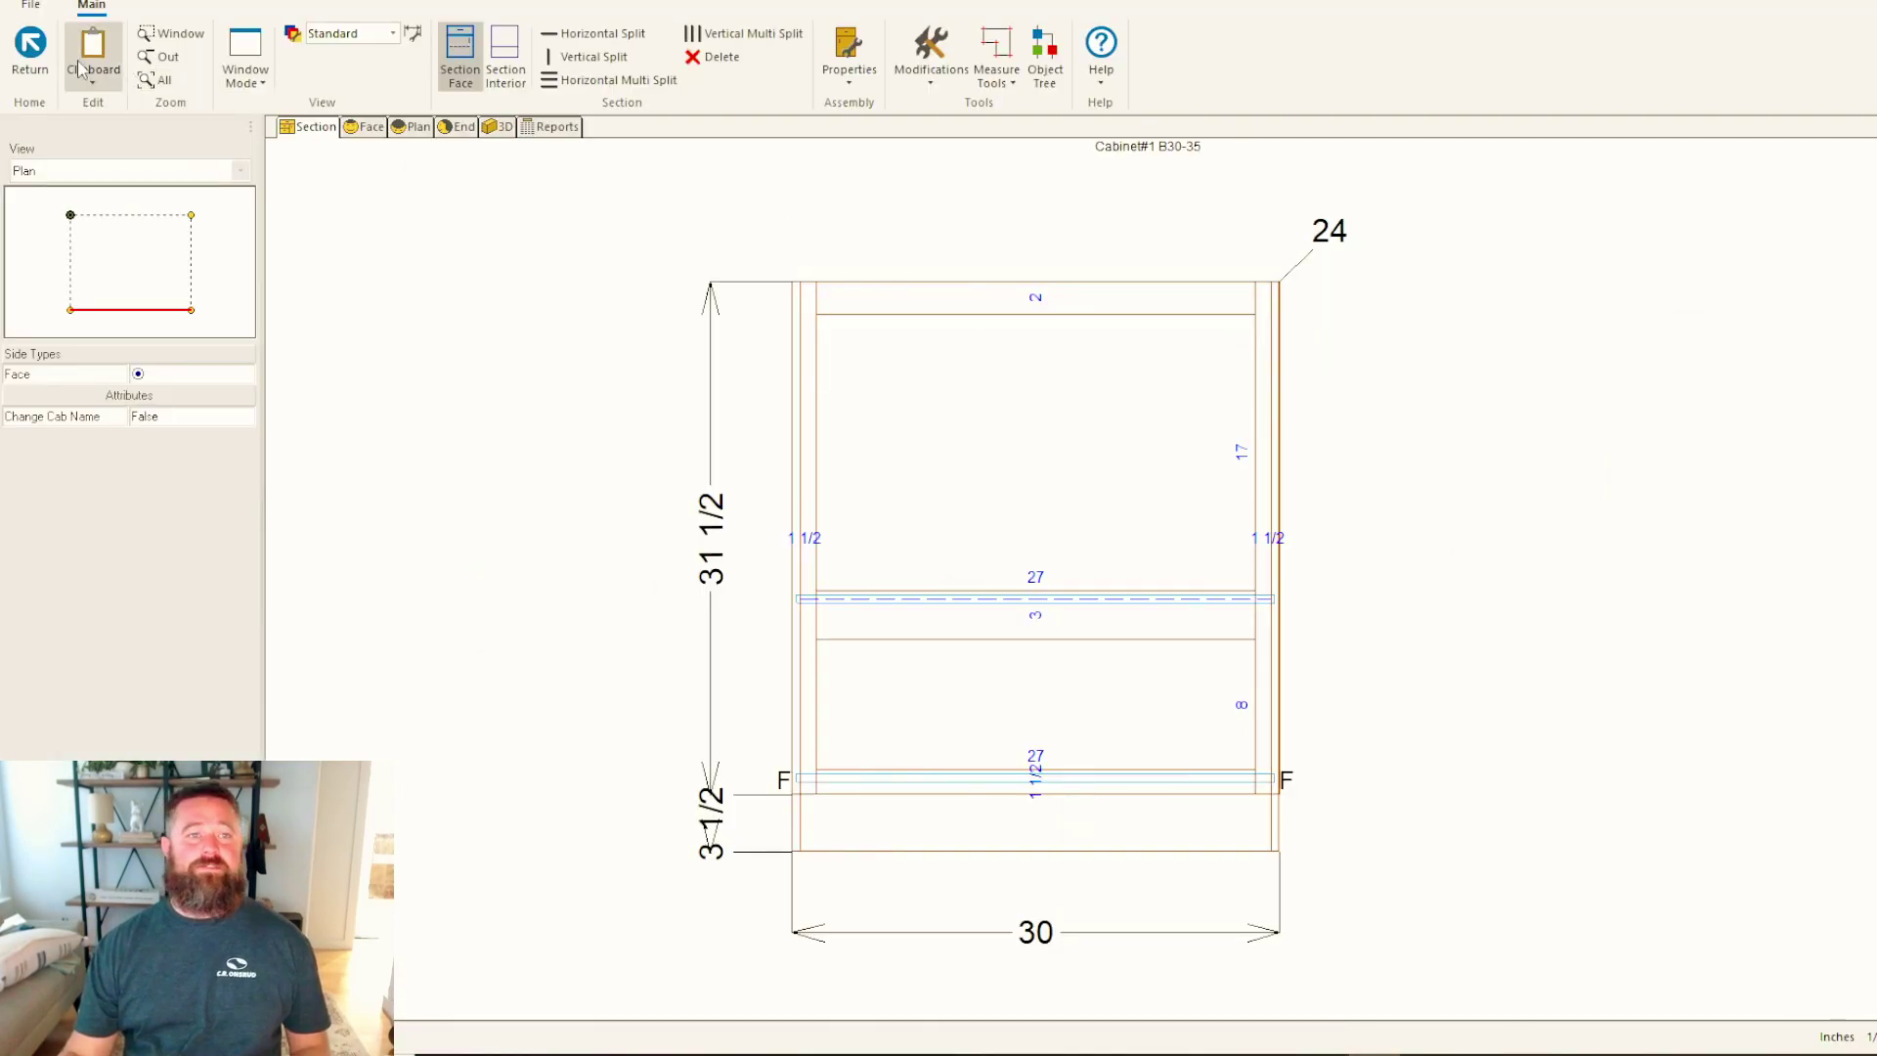
left_click(29, 56)
scroll(1095, 880, "up", 2)
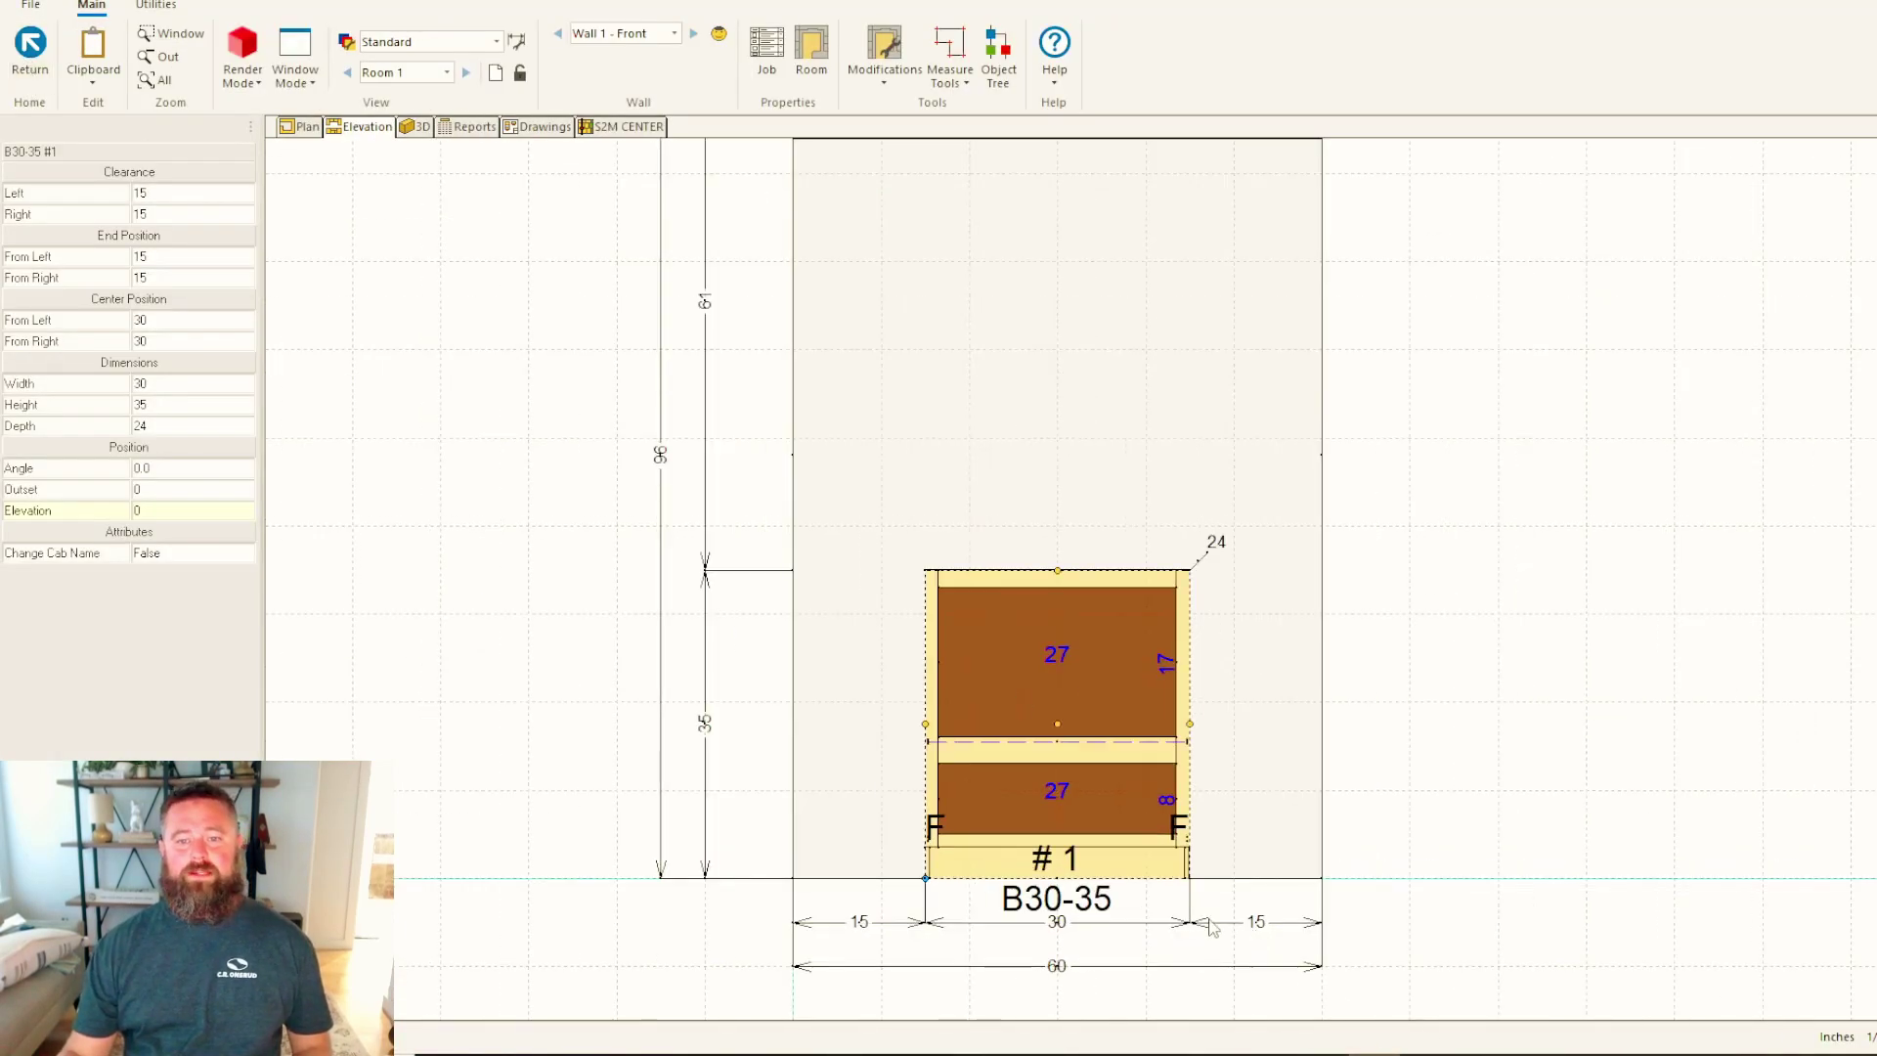
right_click(1118, 748)
mouse_move(1200, 675)
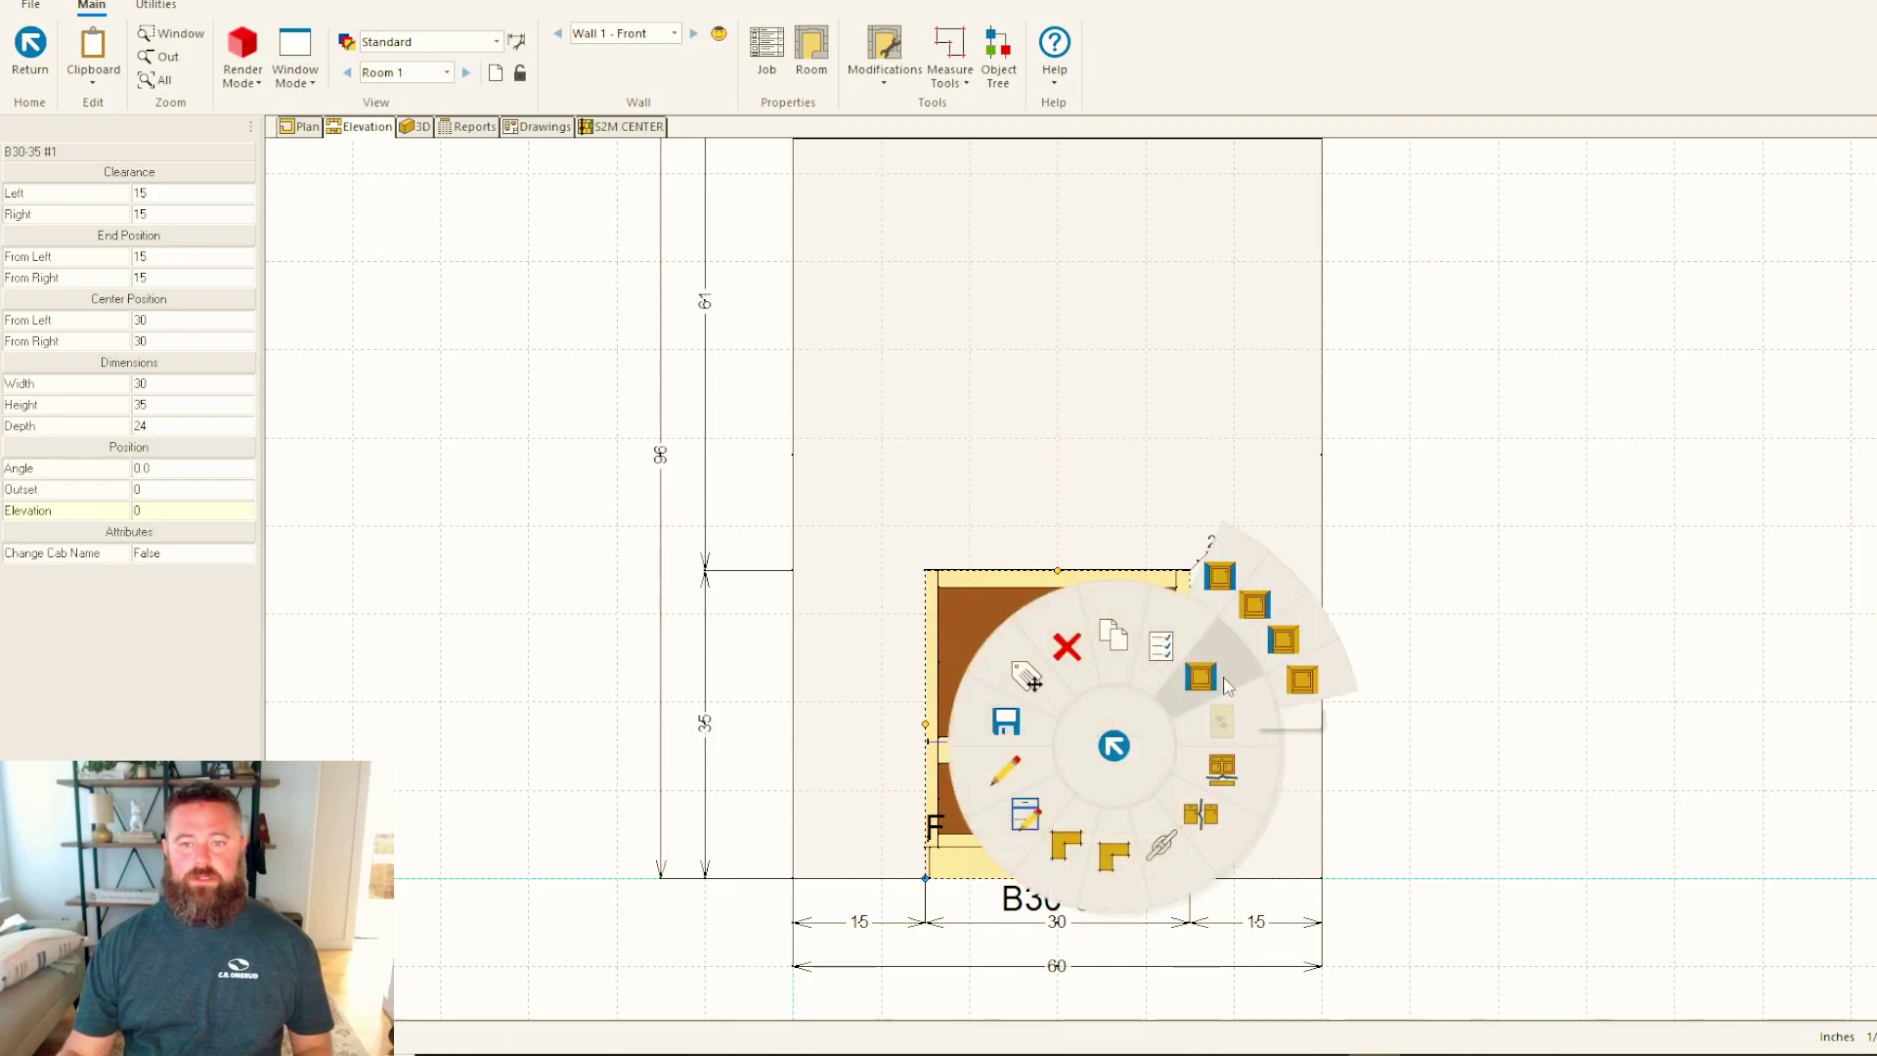
left_click(1305, 684)
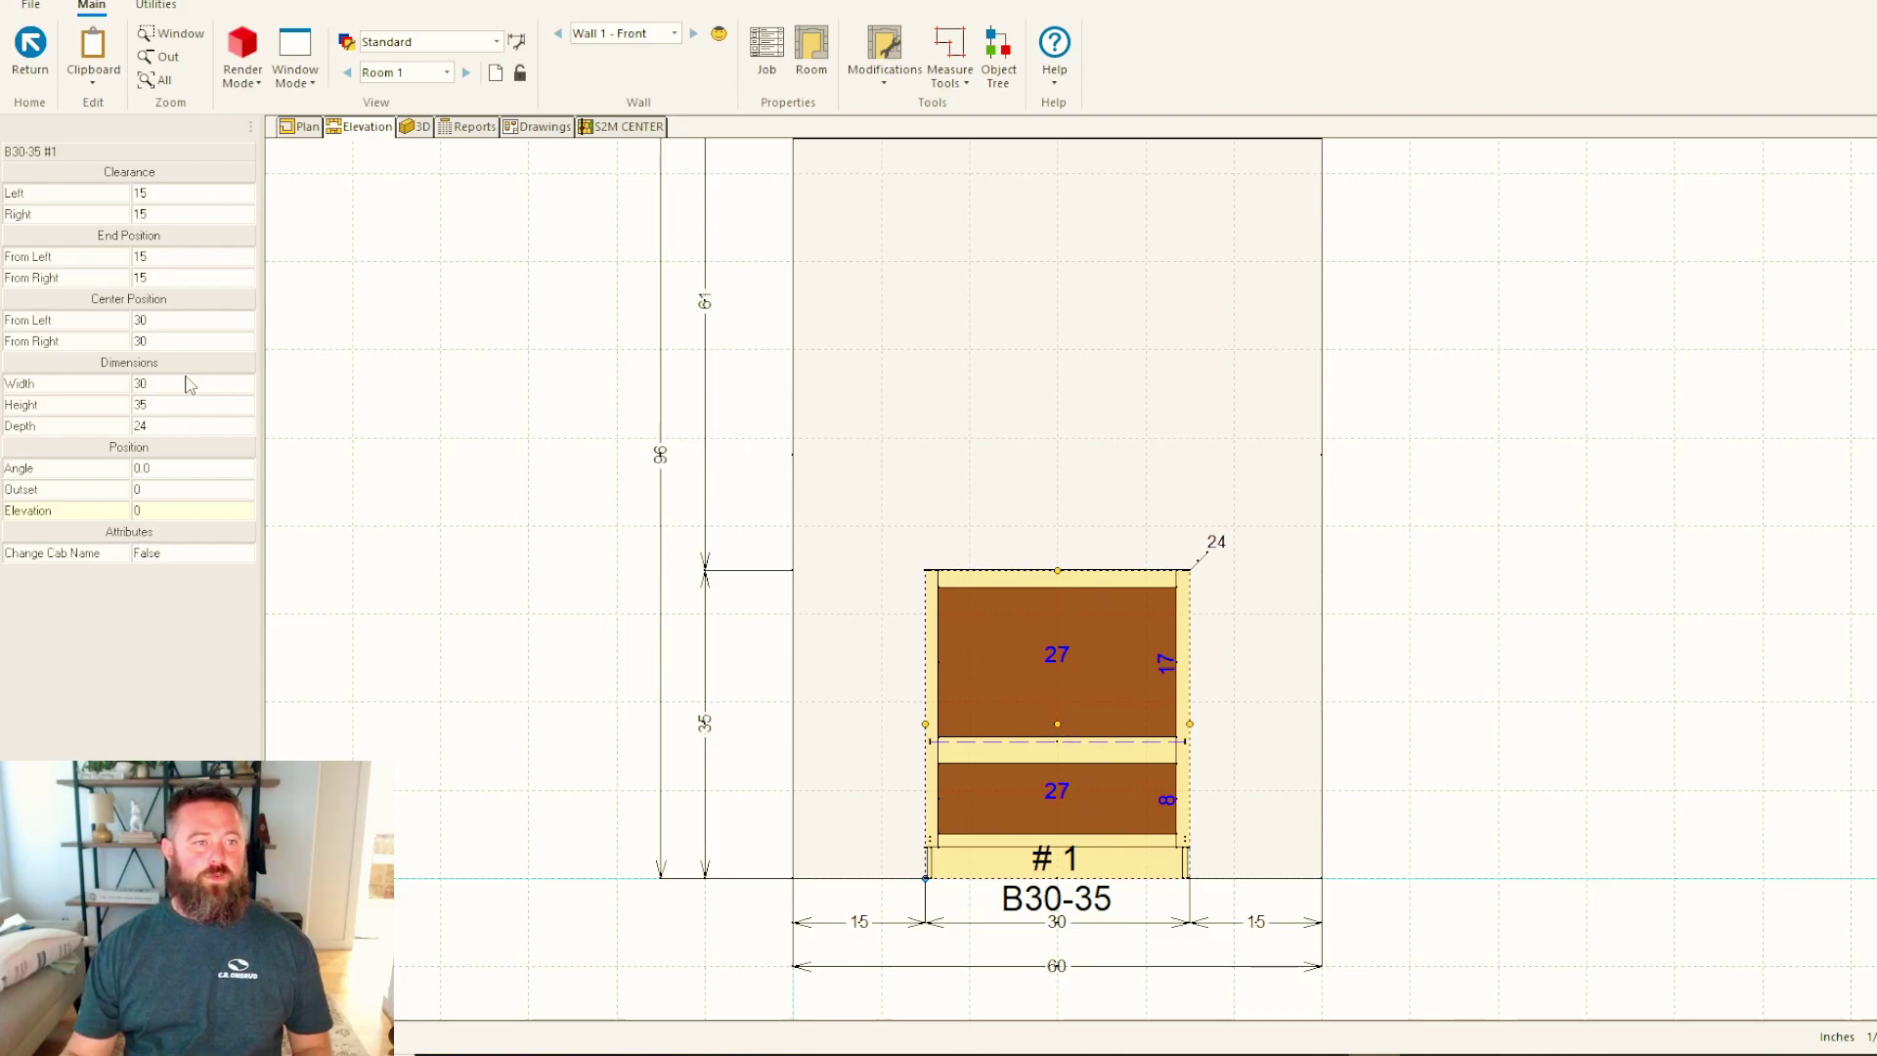
Change the cabinet width to 28, stretching right, and set Change Cab Name to True.
left_click(157, 384)
type("28")
key("Return")
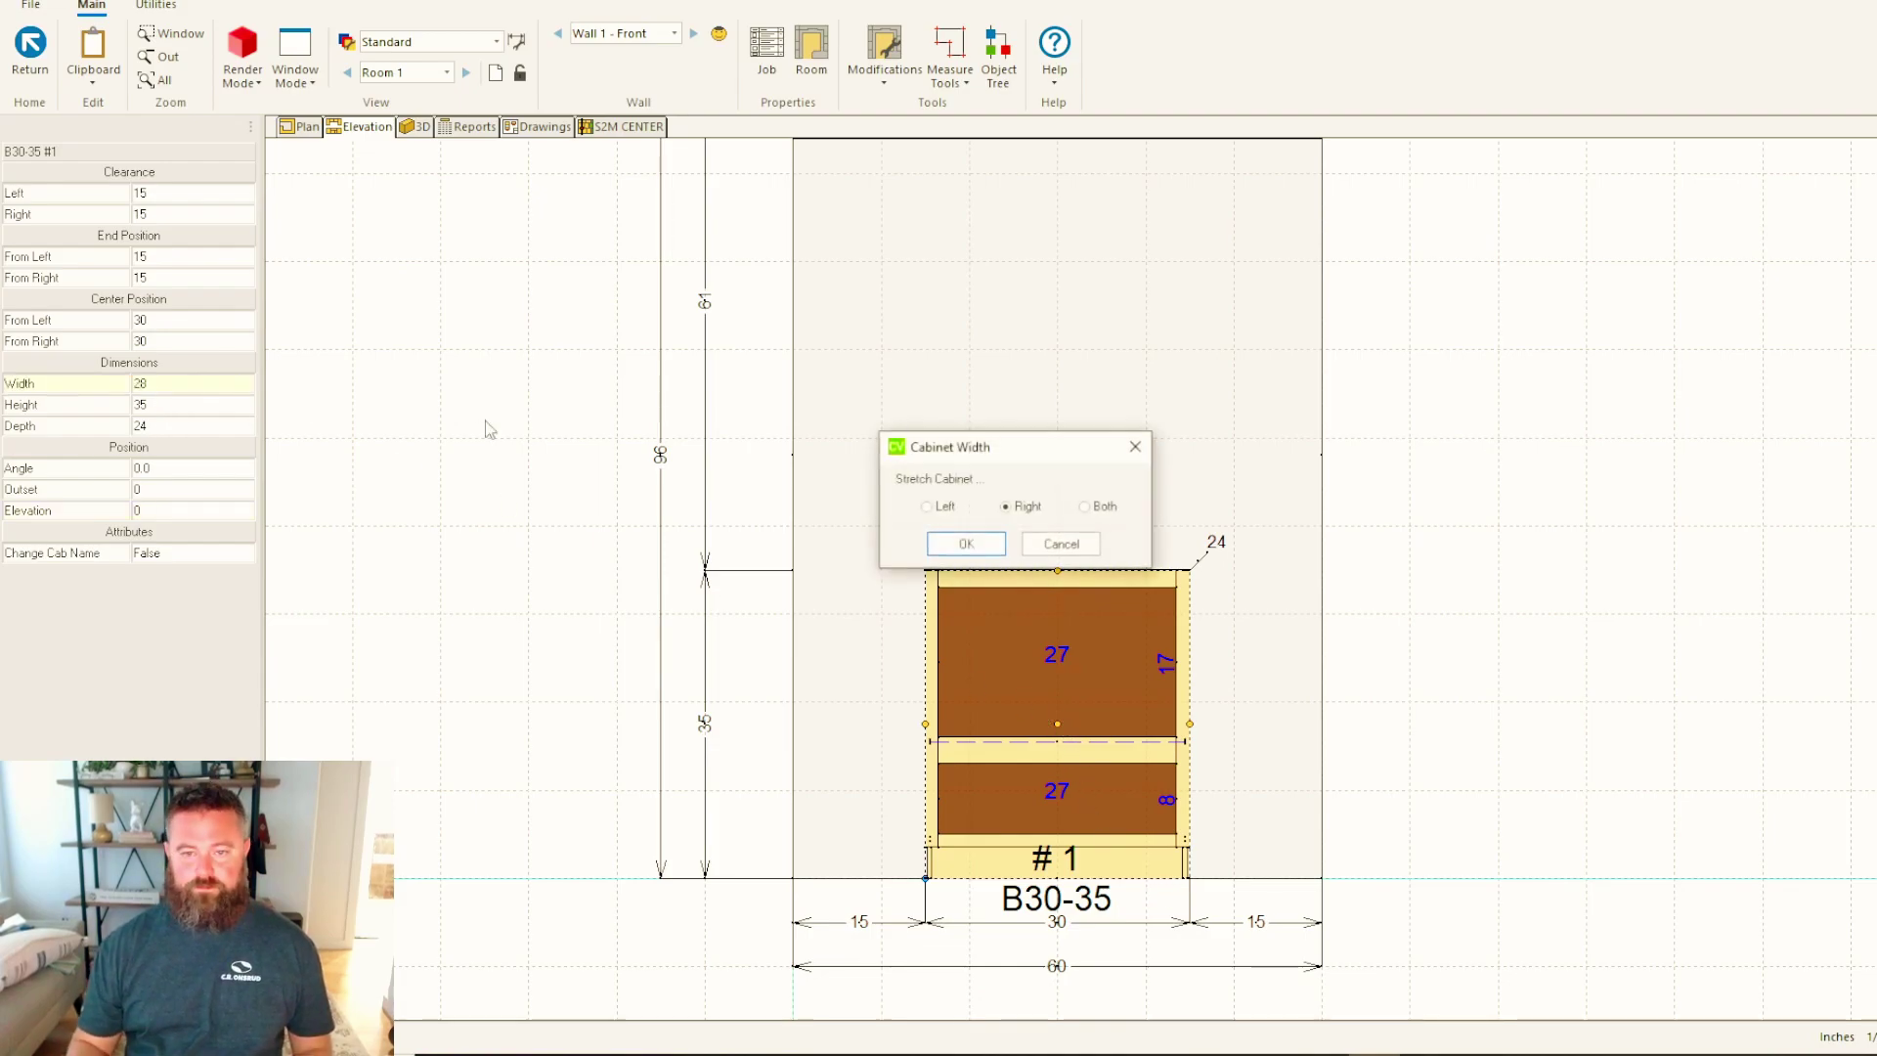
key("Return")
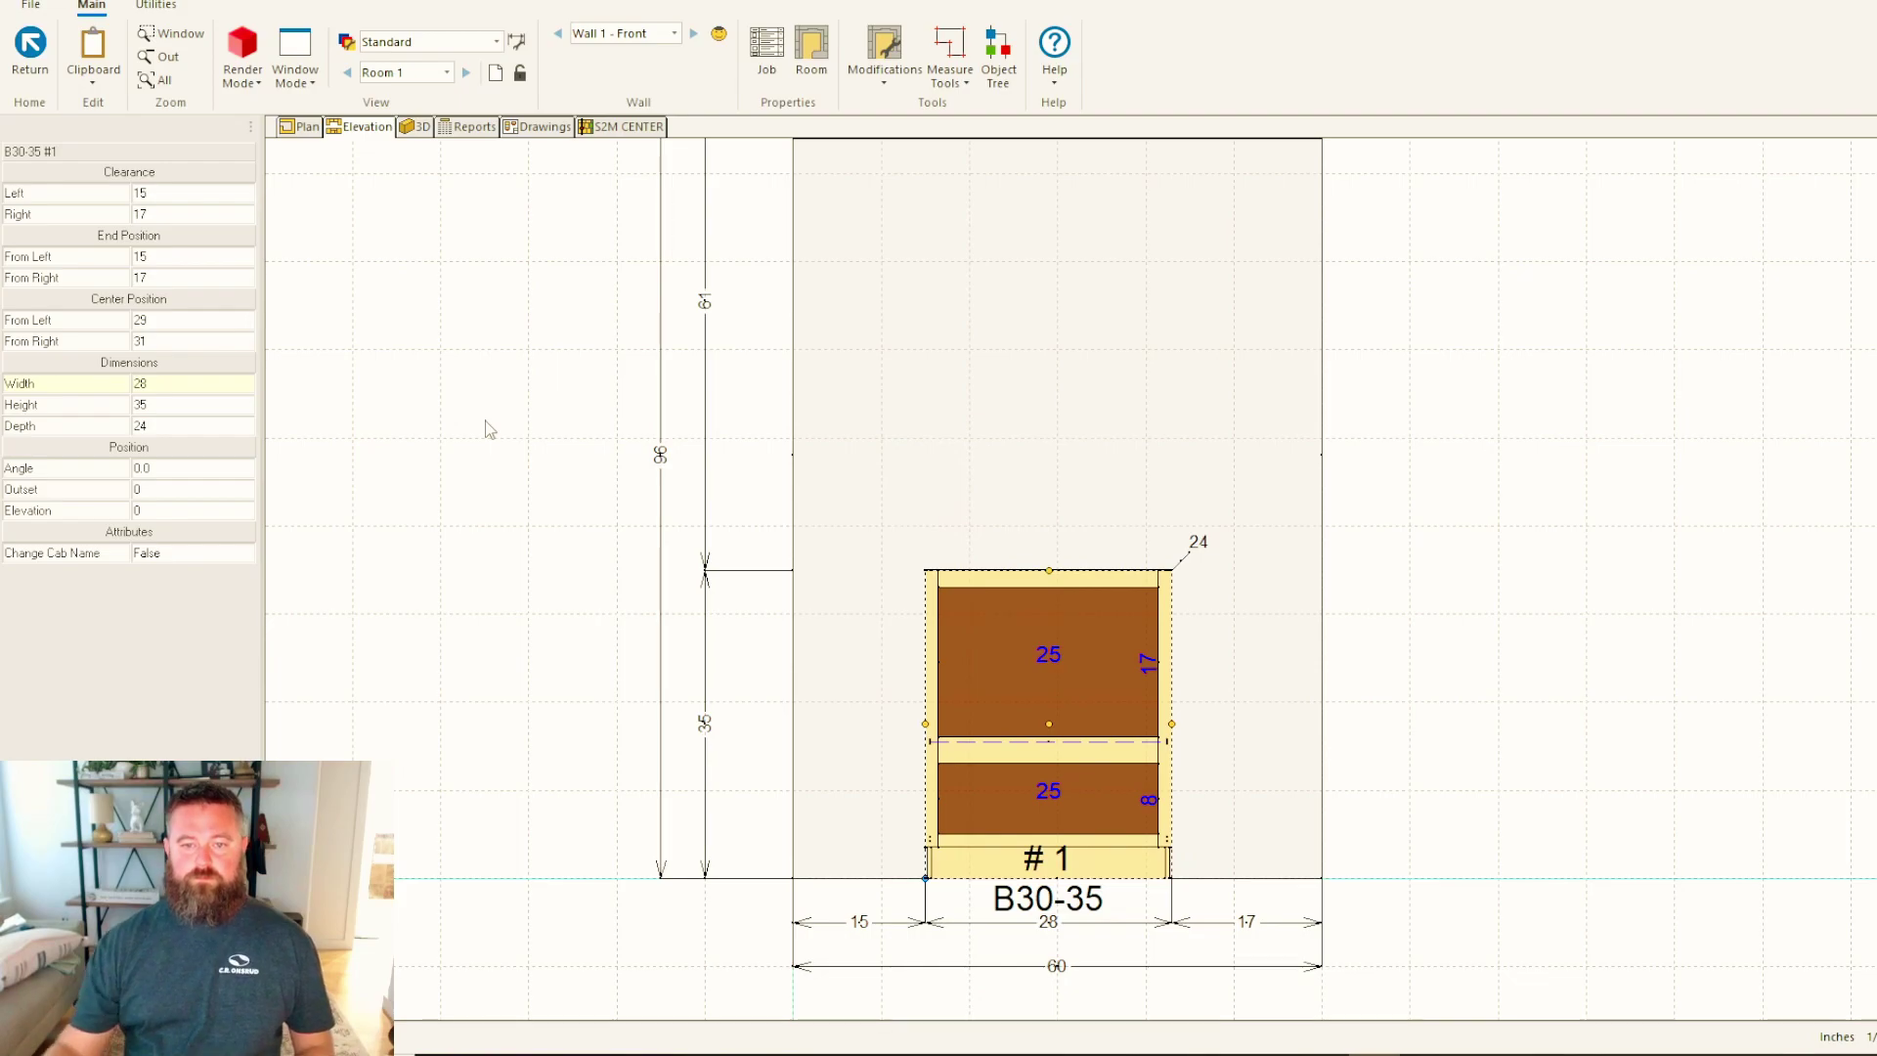
double_click(243, 555)
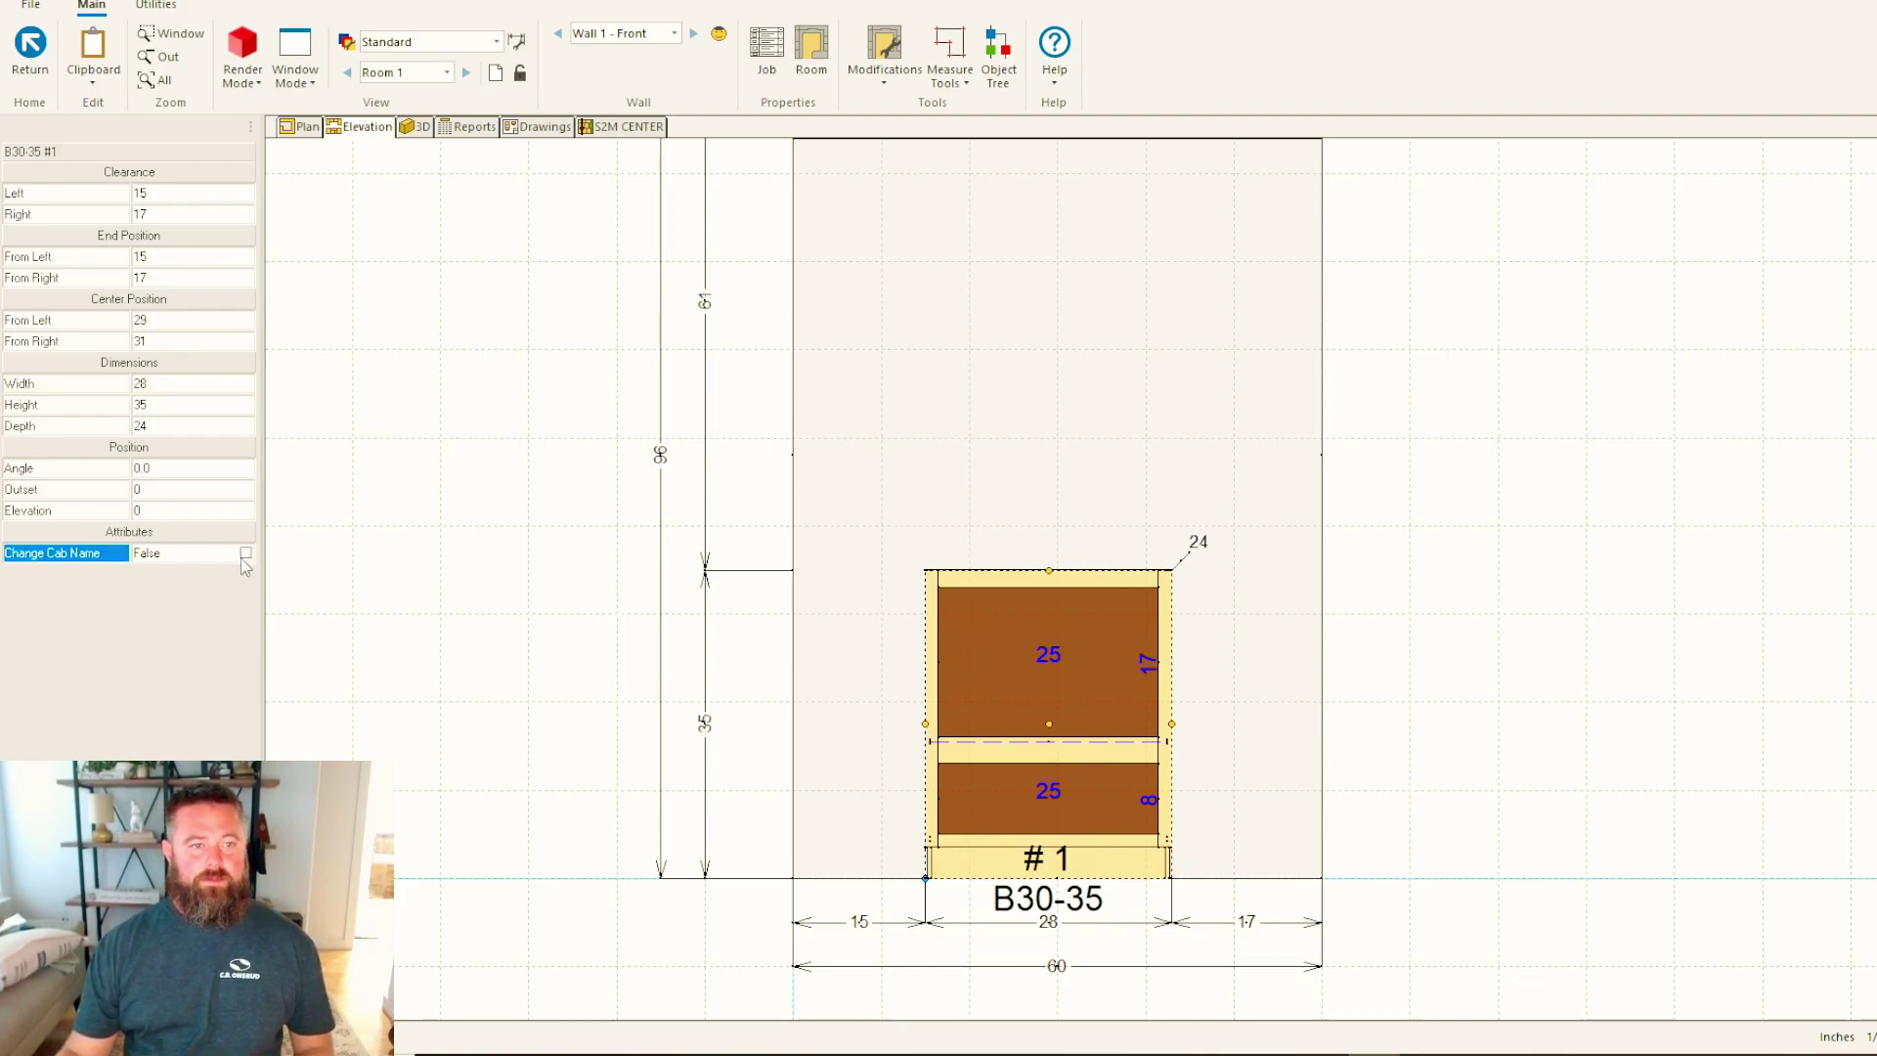
scroll(1269, 863, "up", 2)
scroll(1053, 729, "up", 1)
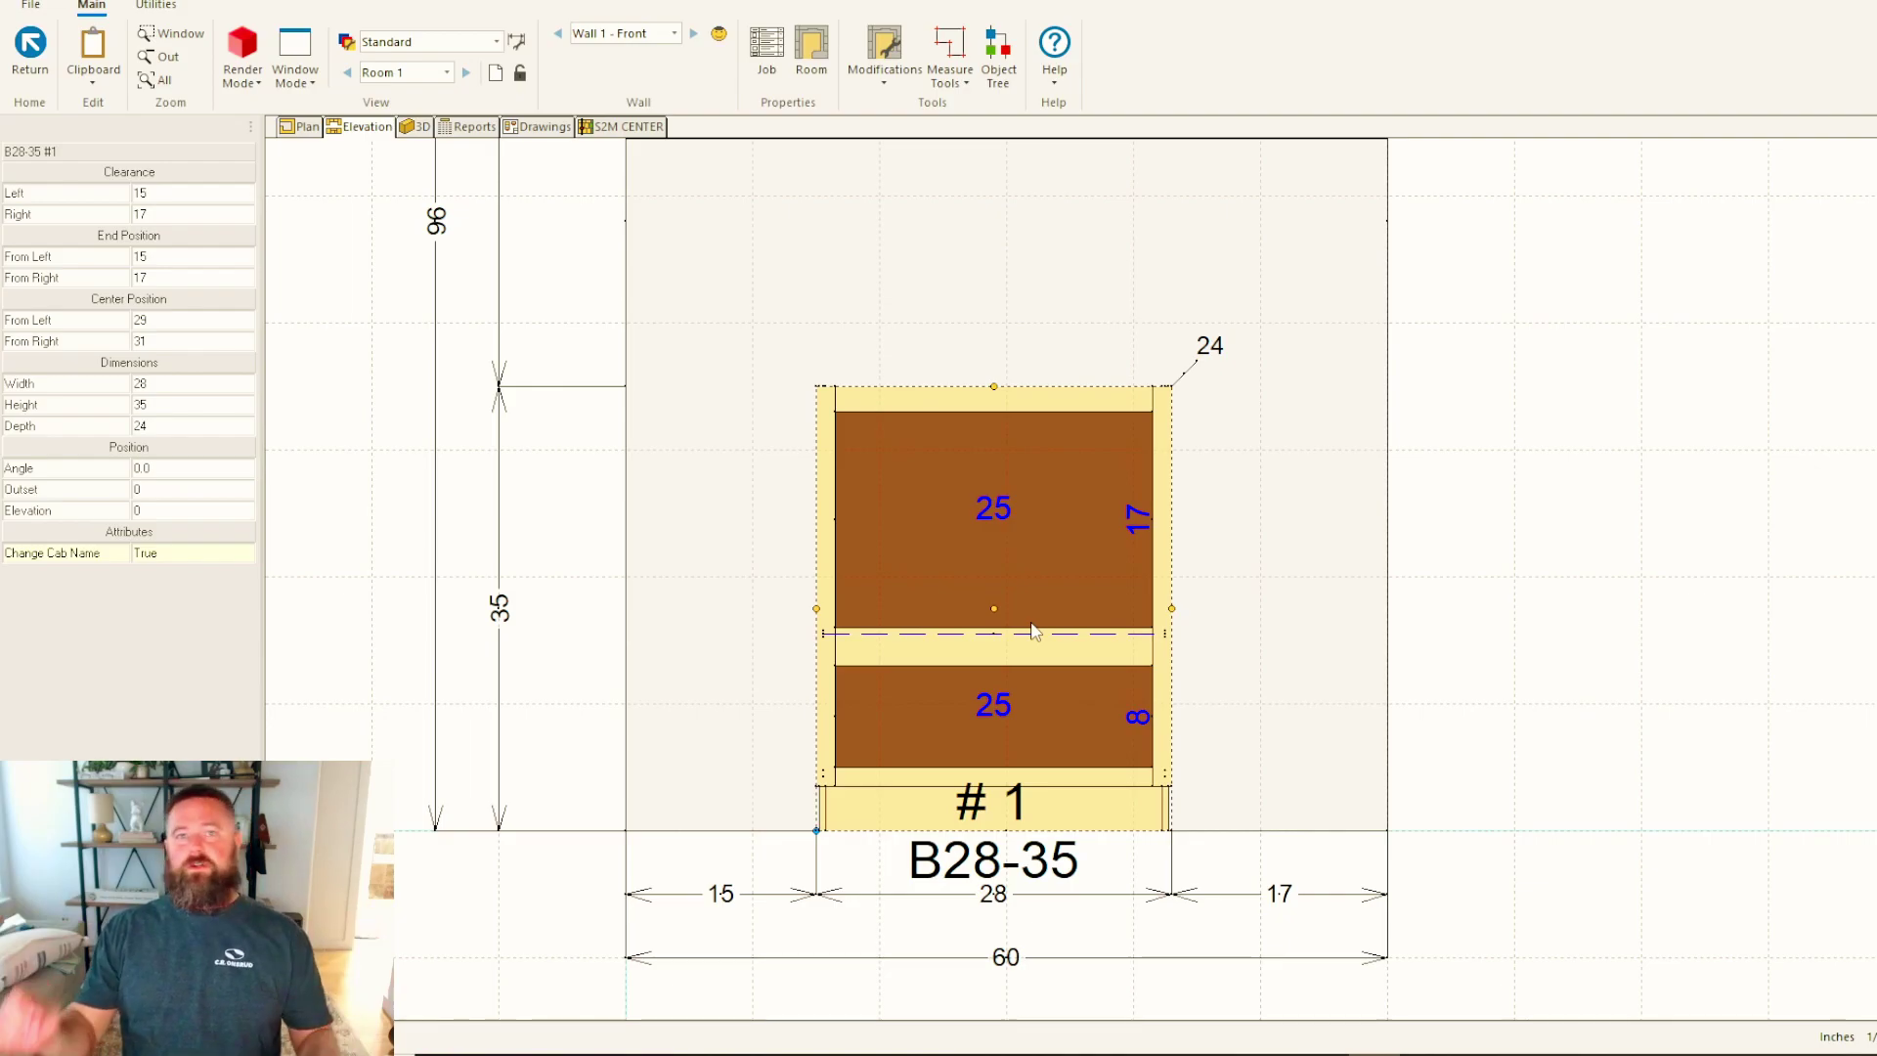
Set the cabinet width back to 30 and reopen B30-35 in the cabinet editor.
left_click(173, 389)
type("3")
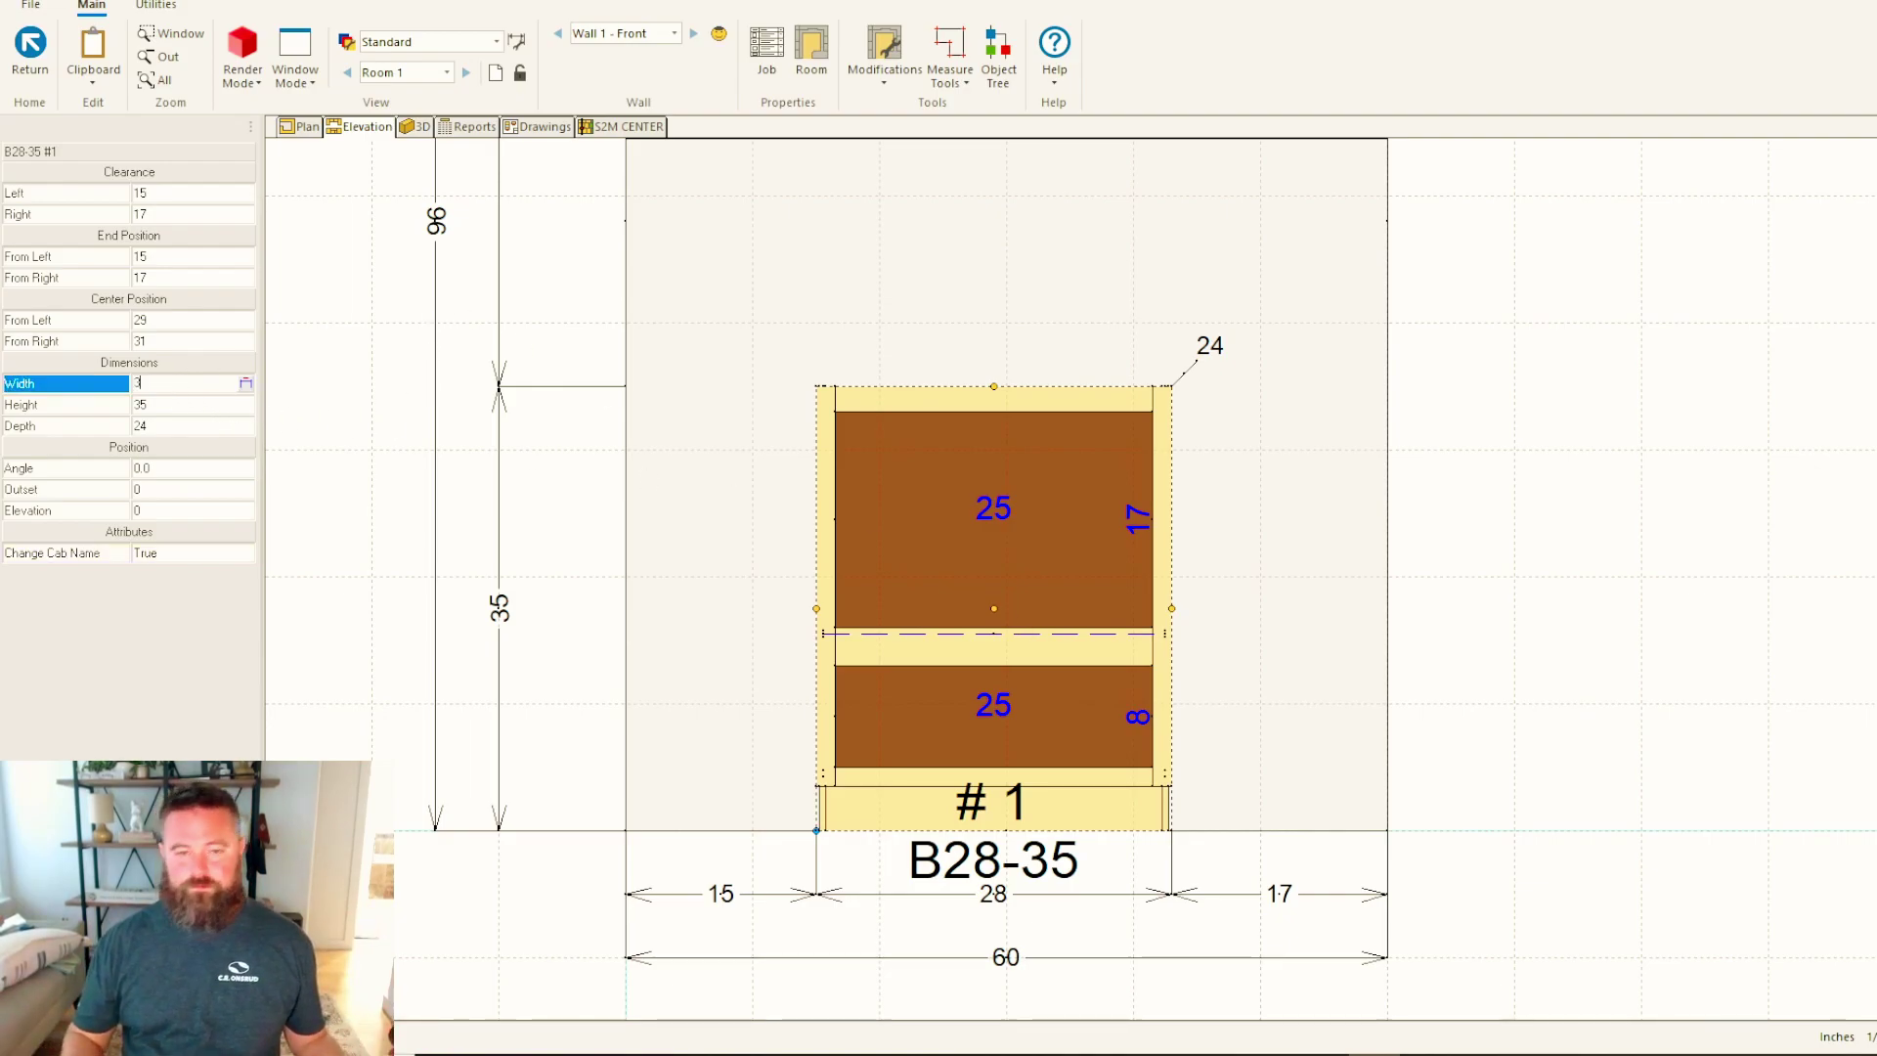
type("0")
key("Return")
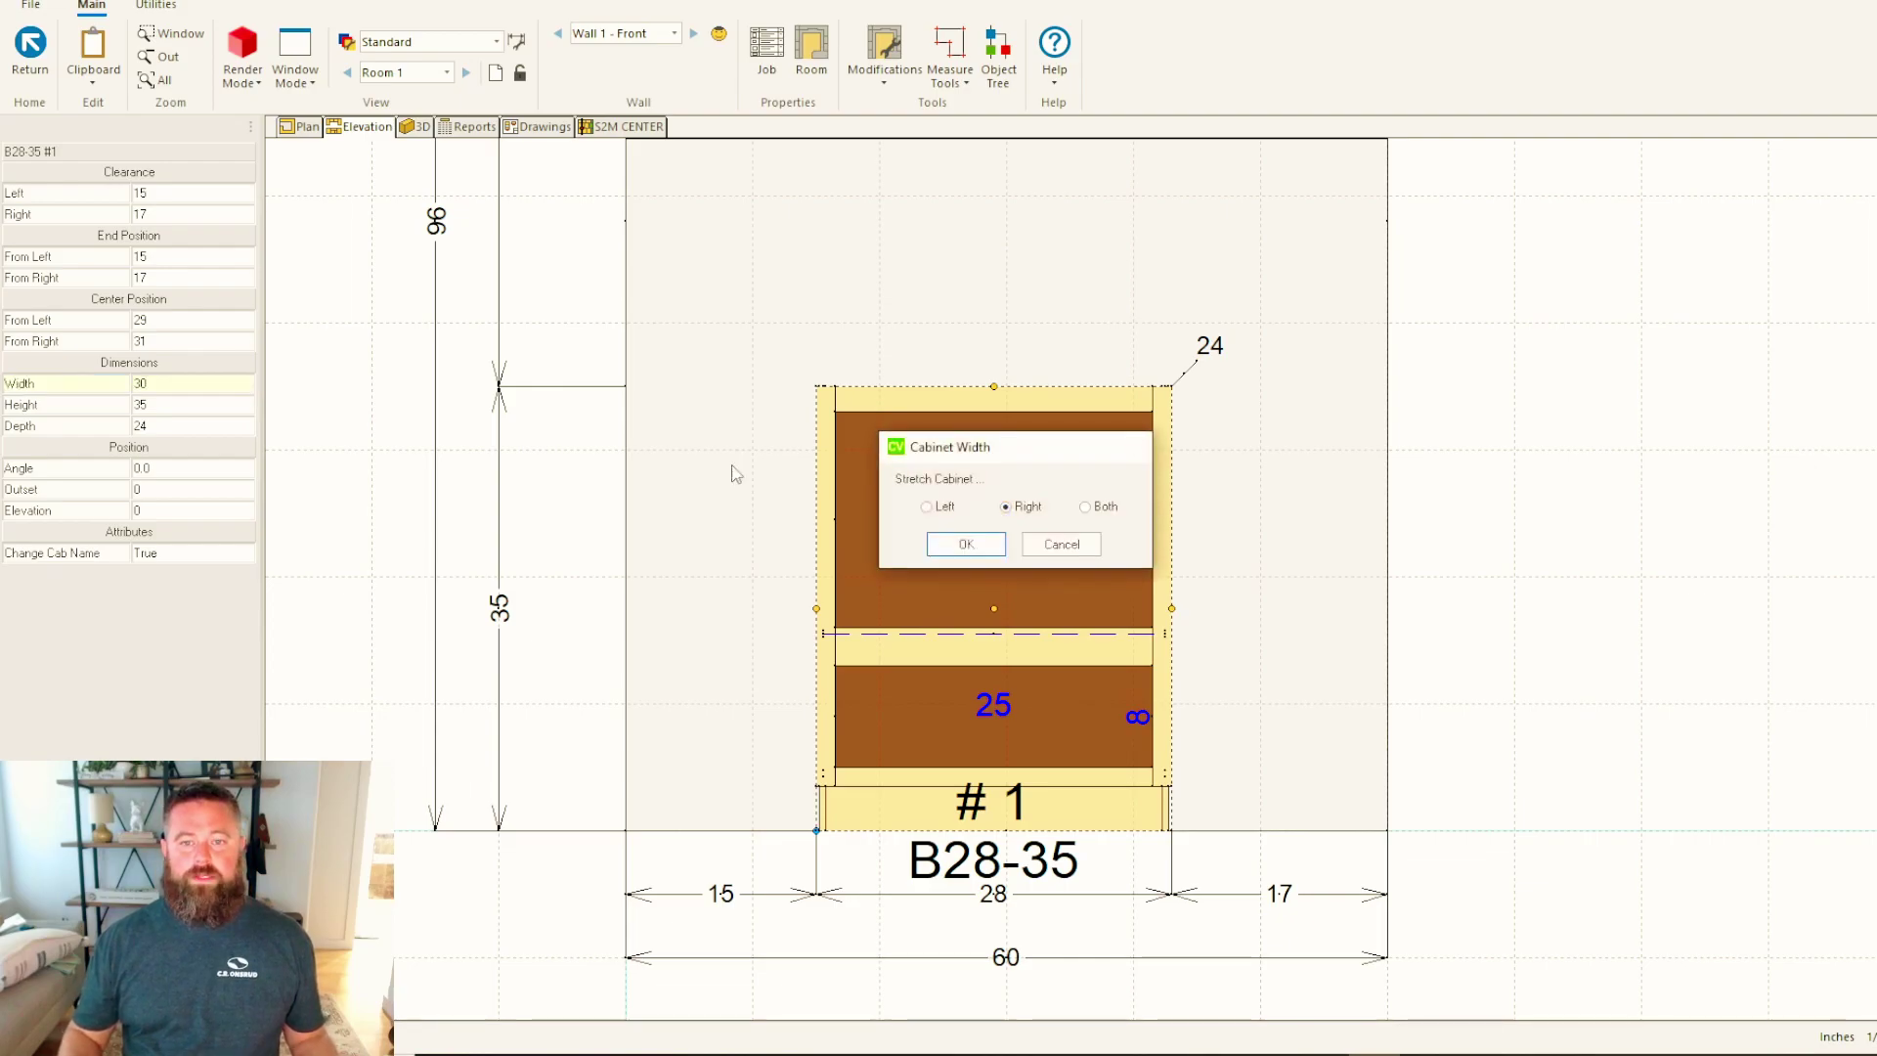
key("Return")
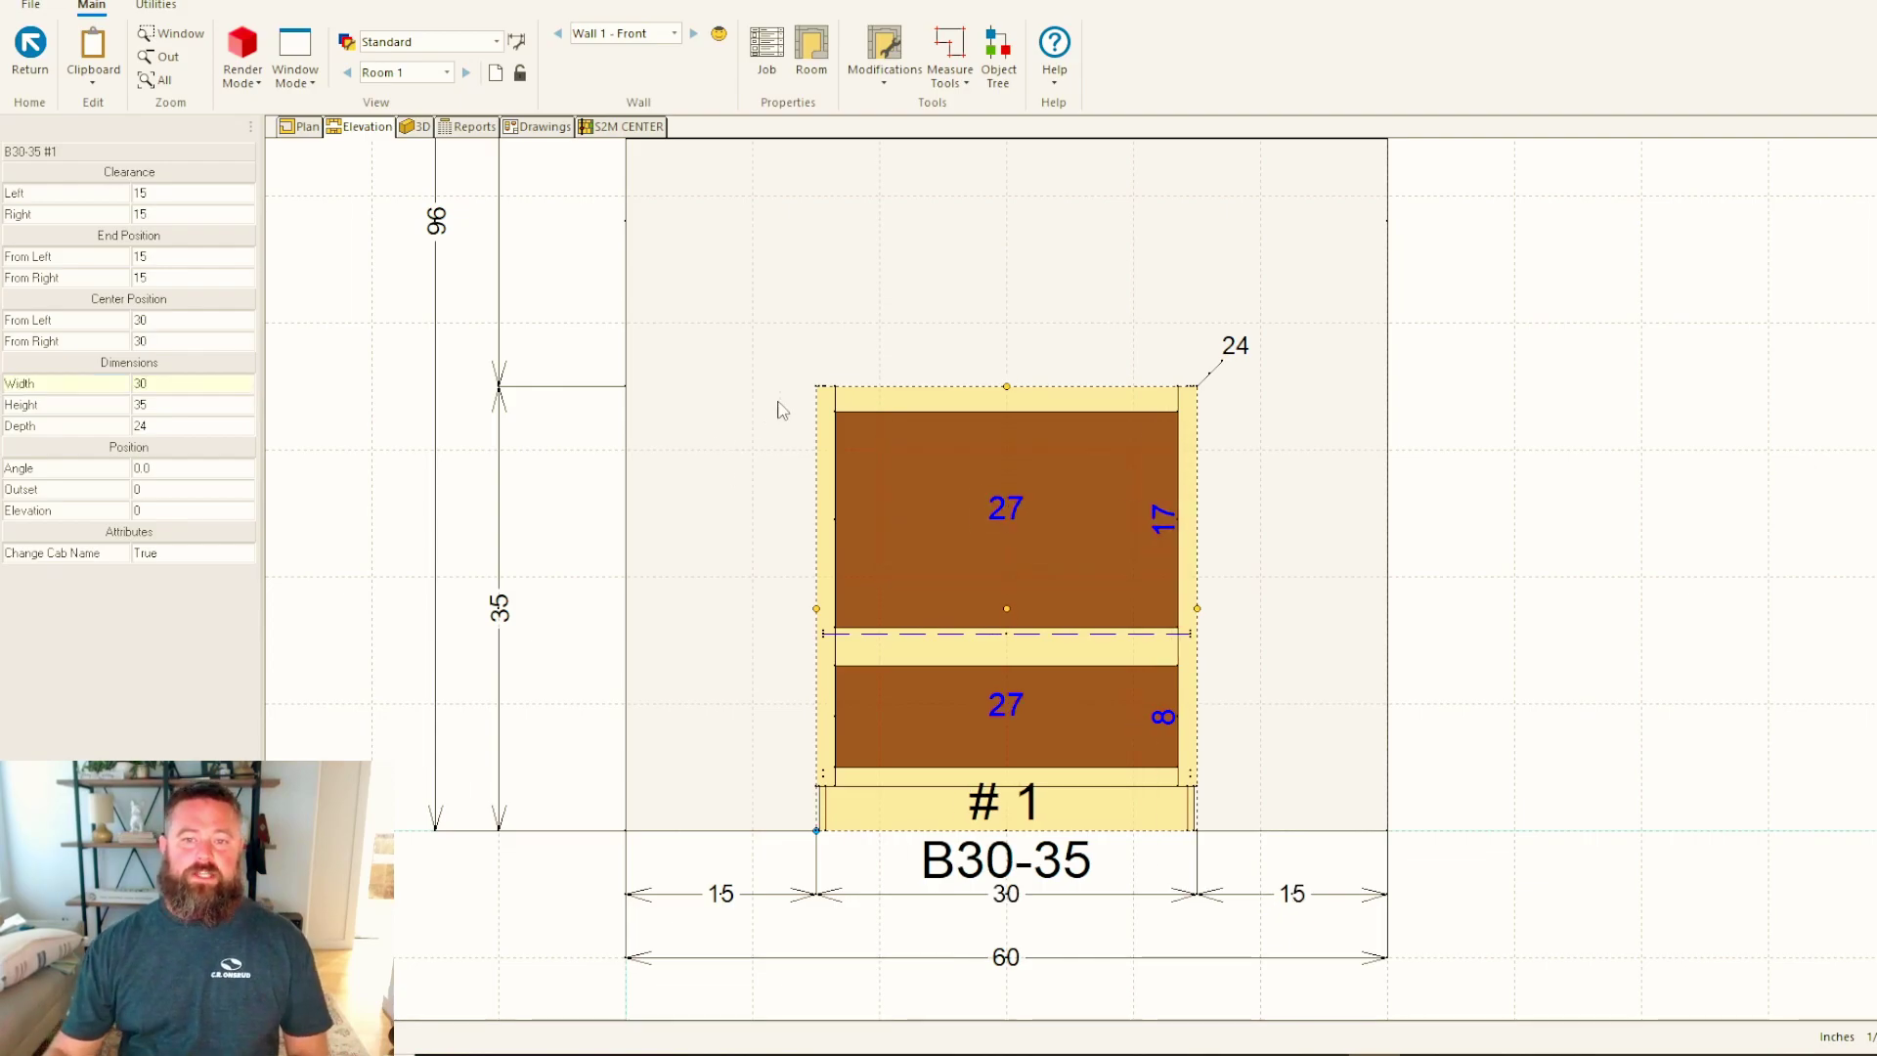
double_click(983, 555)
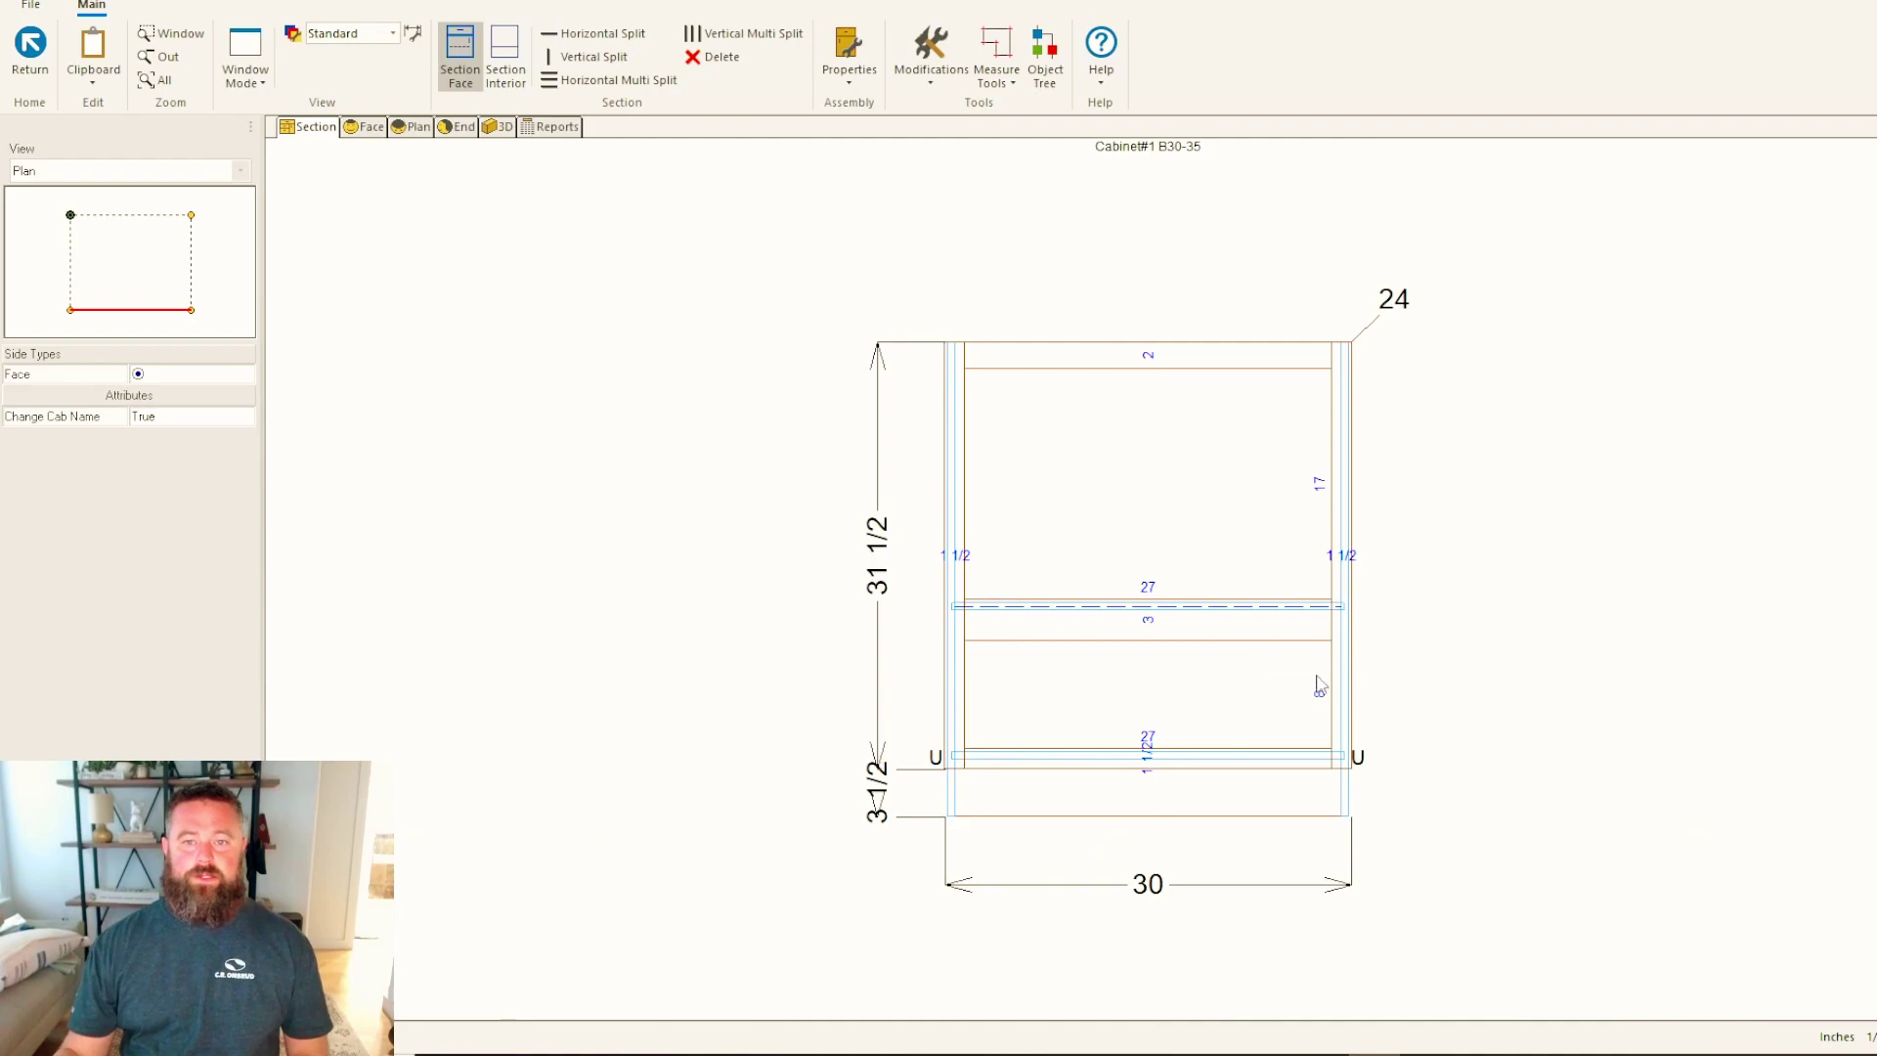
Set the lower 8-inch opening's type to Drawer and preview the Shaker drawer front in 3D.
left_click(1168, 703)
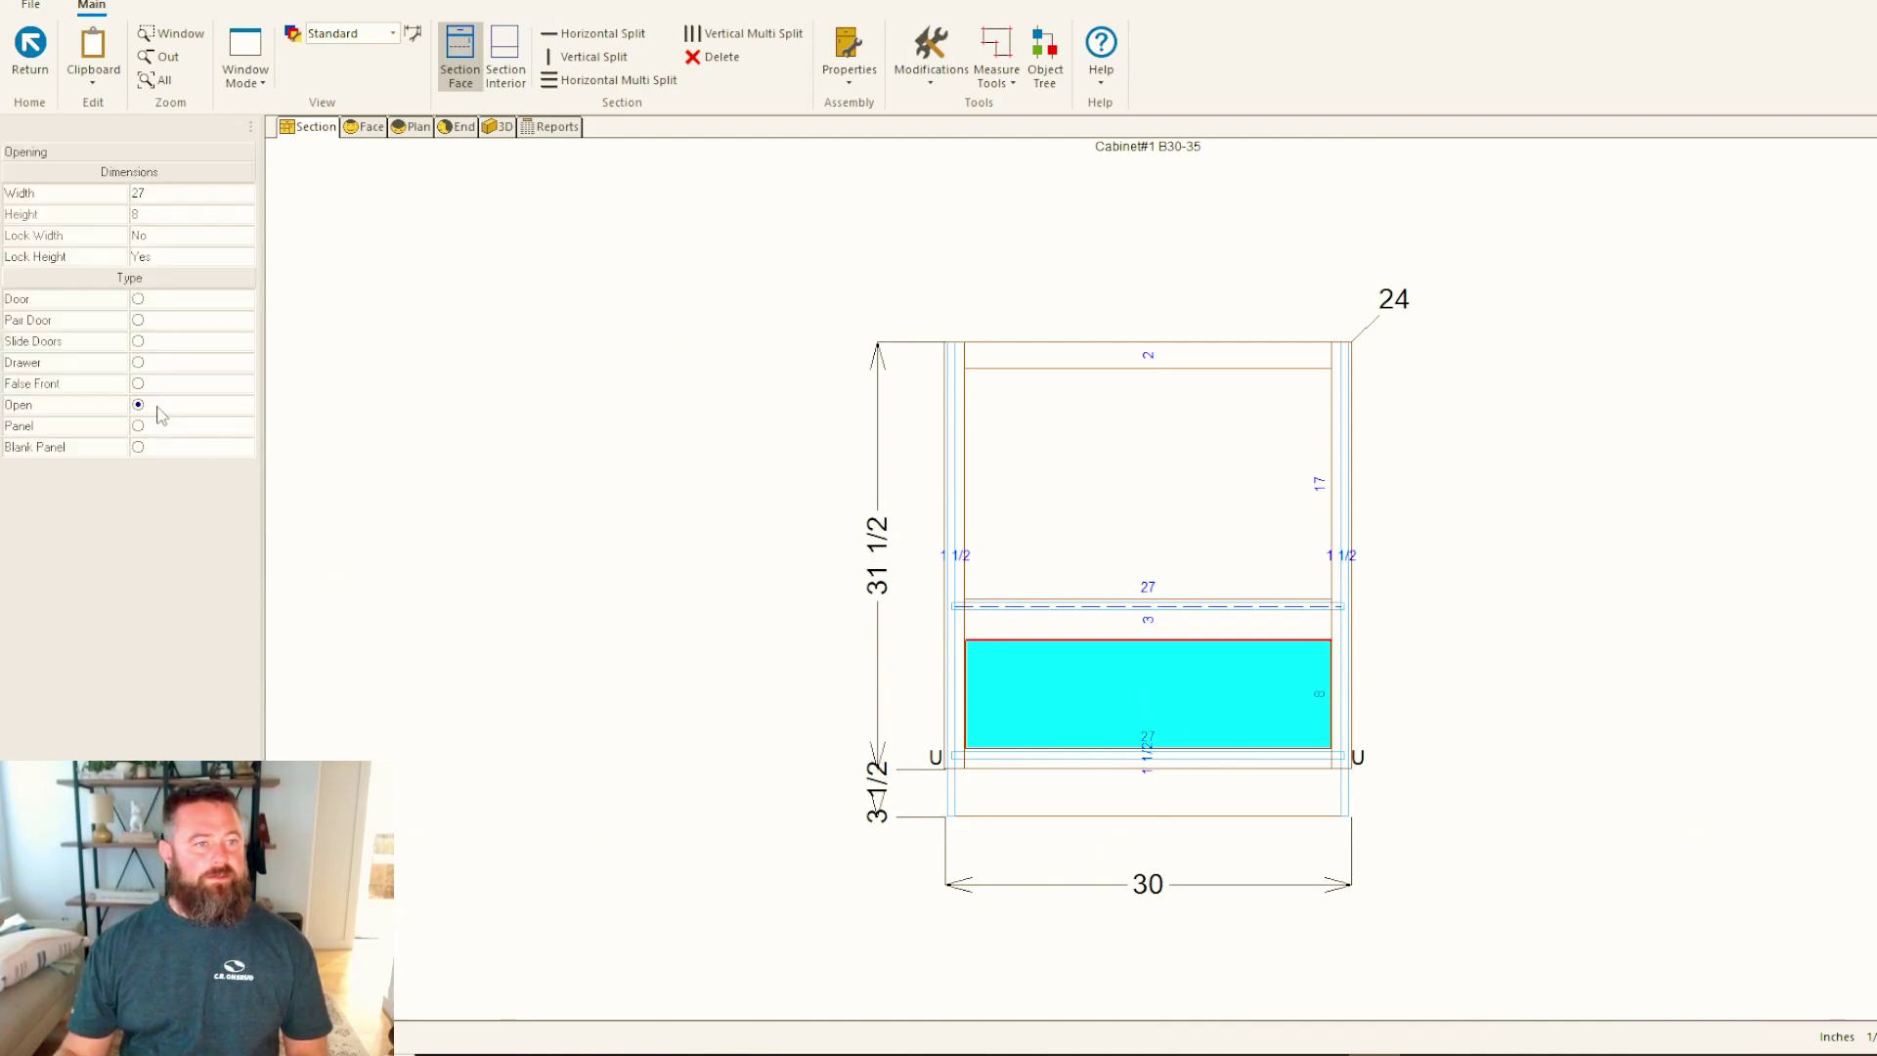
left_click(138, 363)
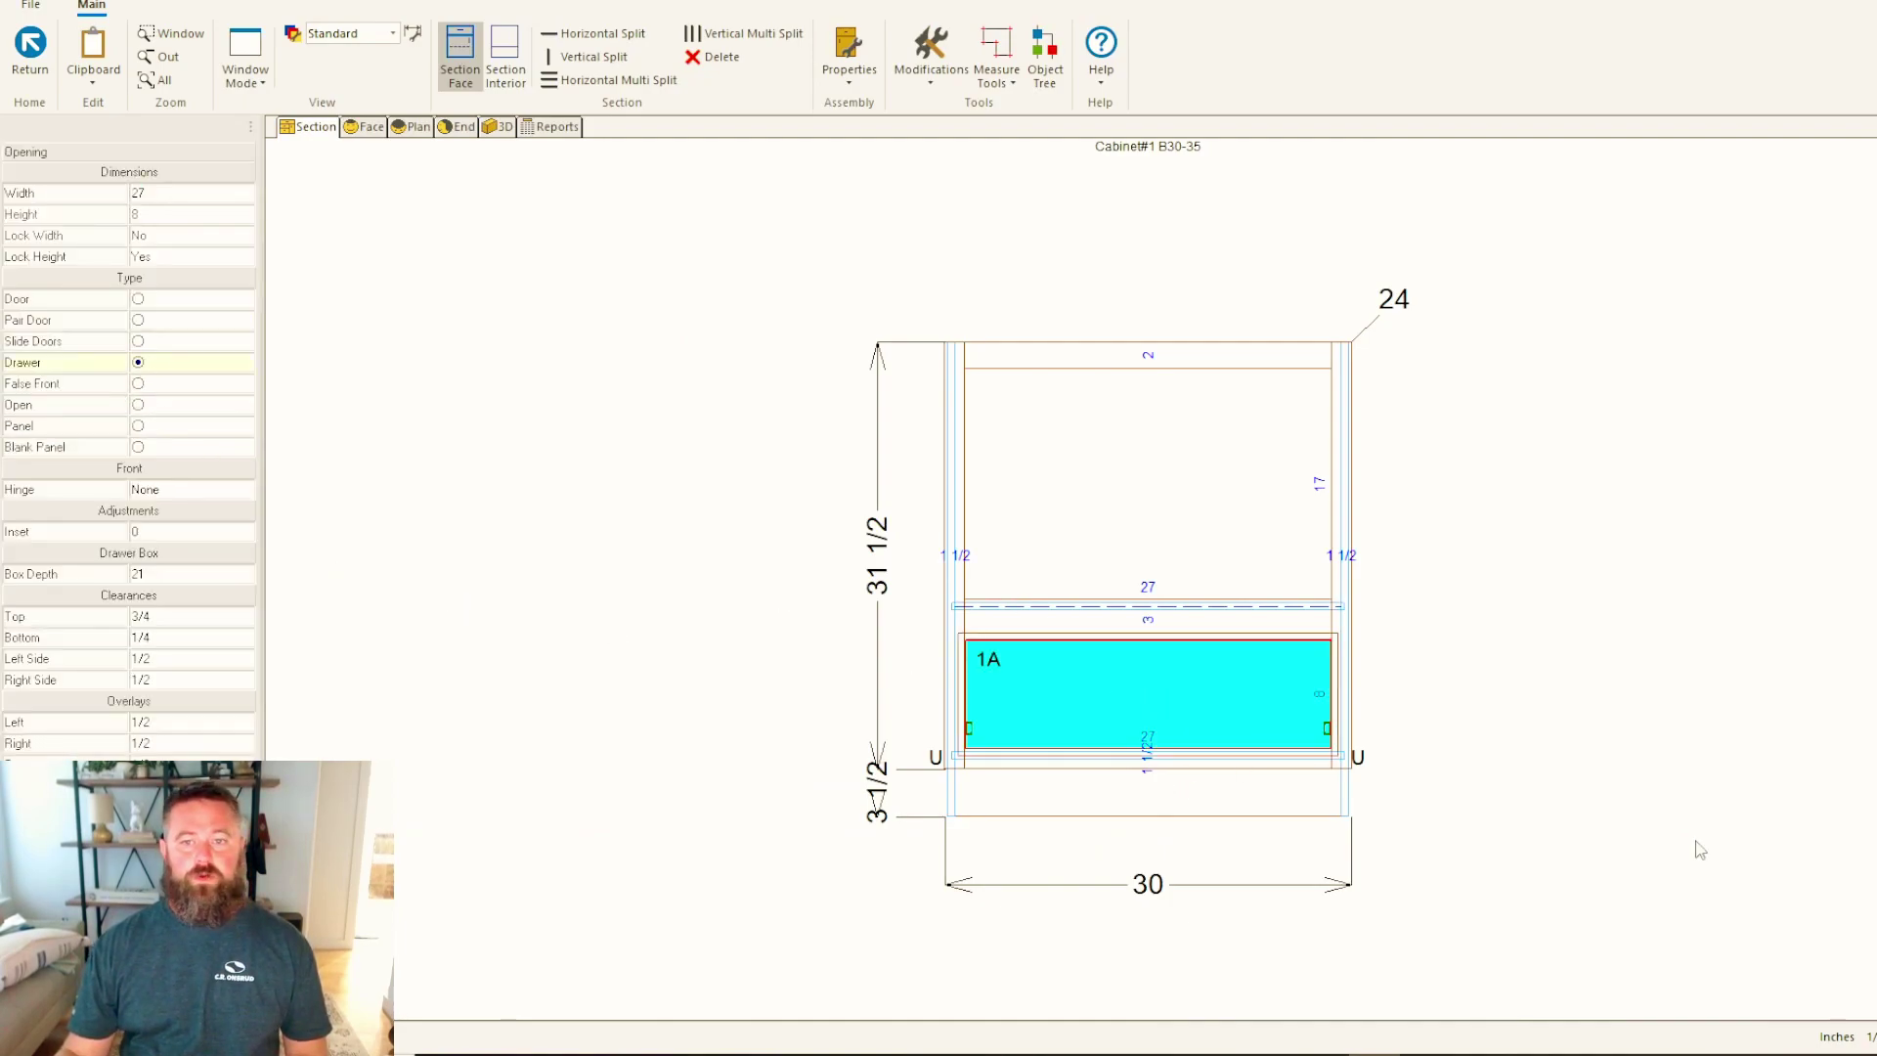
left_click(498, 129)
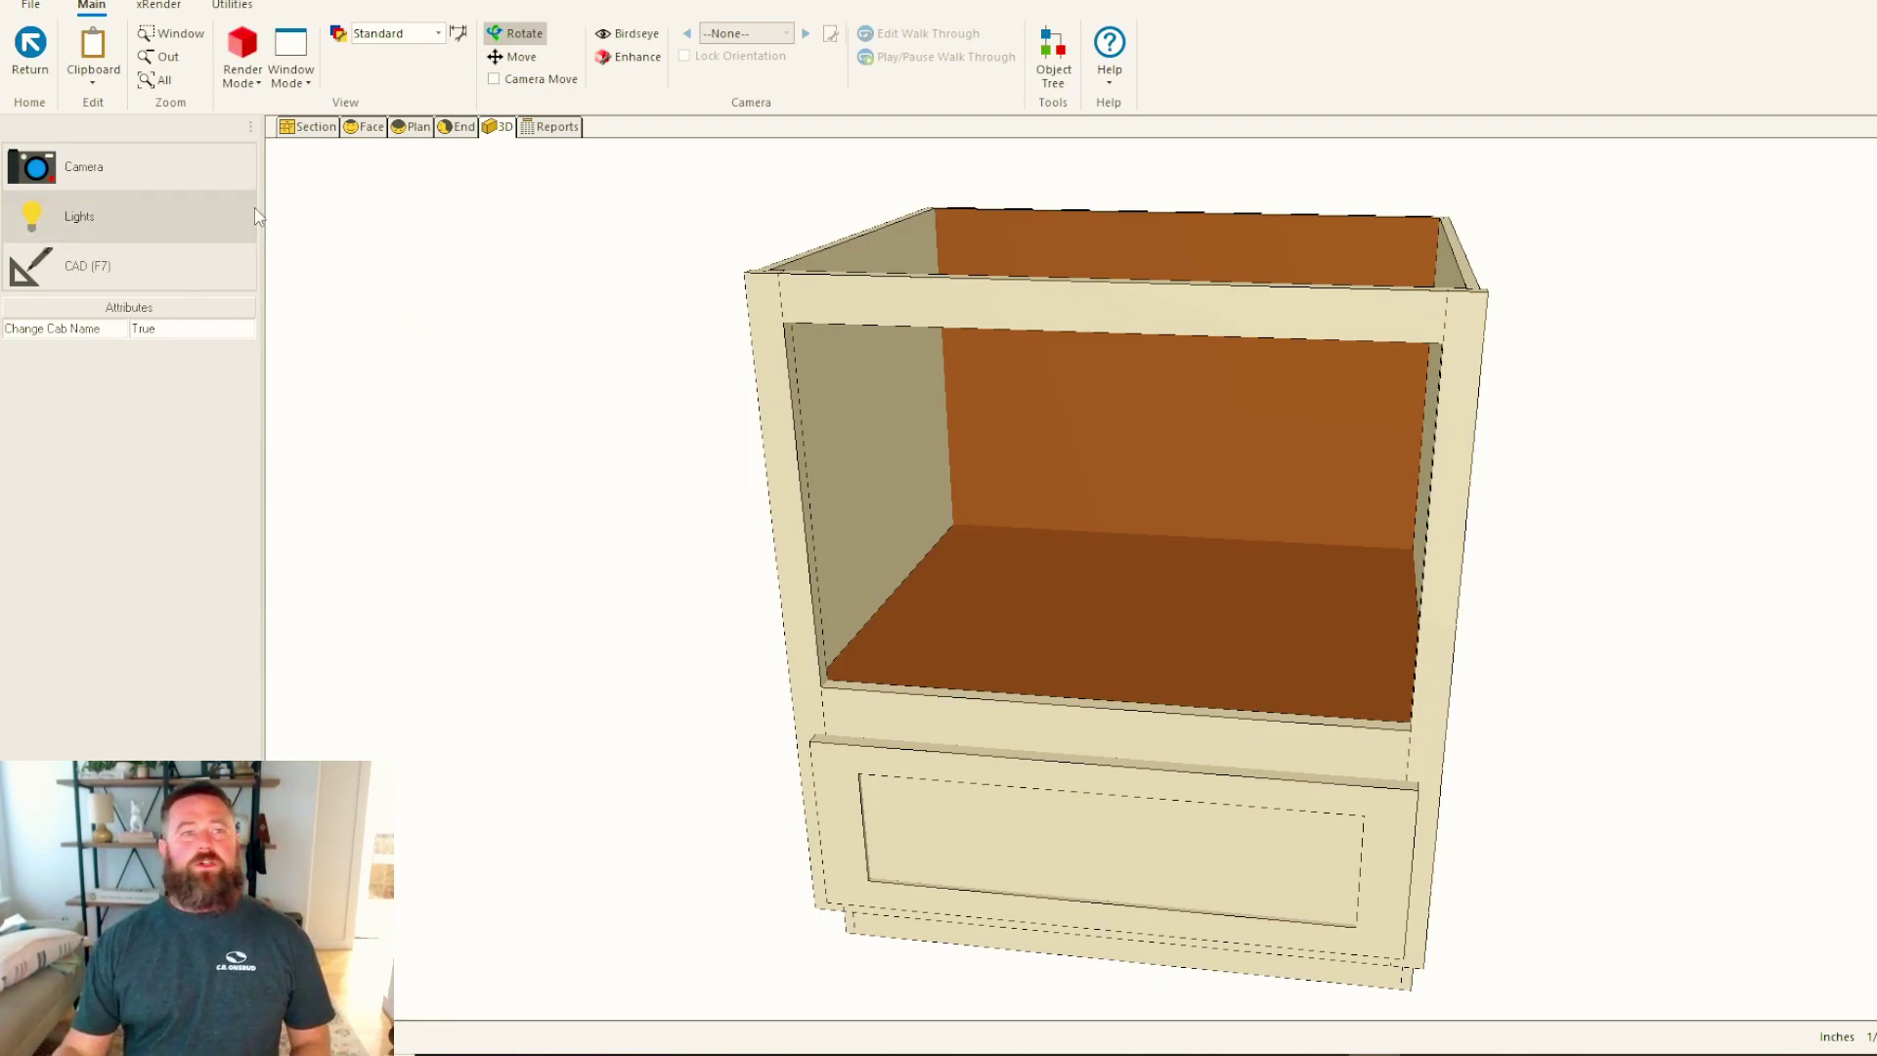
Return to the room and orbit and zoom the 3D view to face B30-35 straight on.
left_click(309, 126)
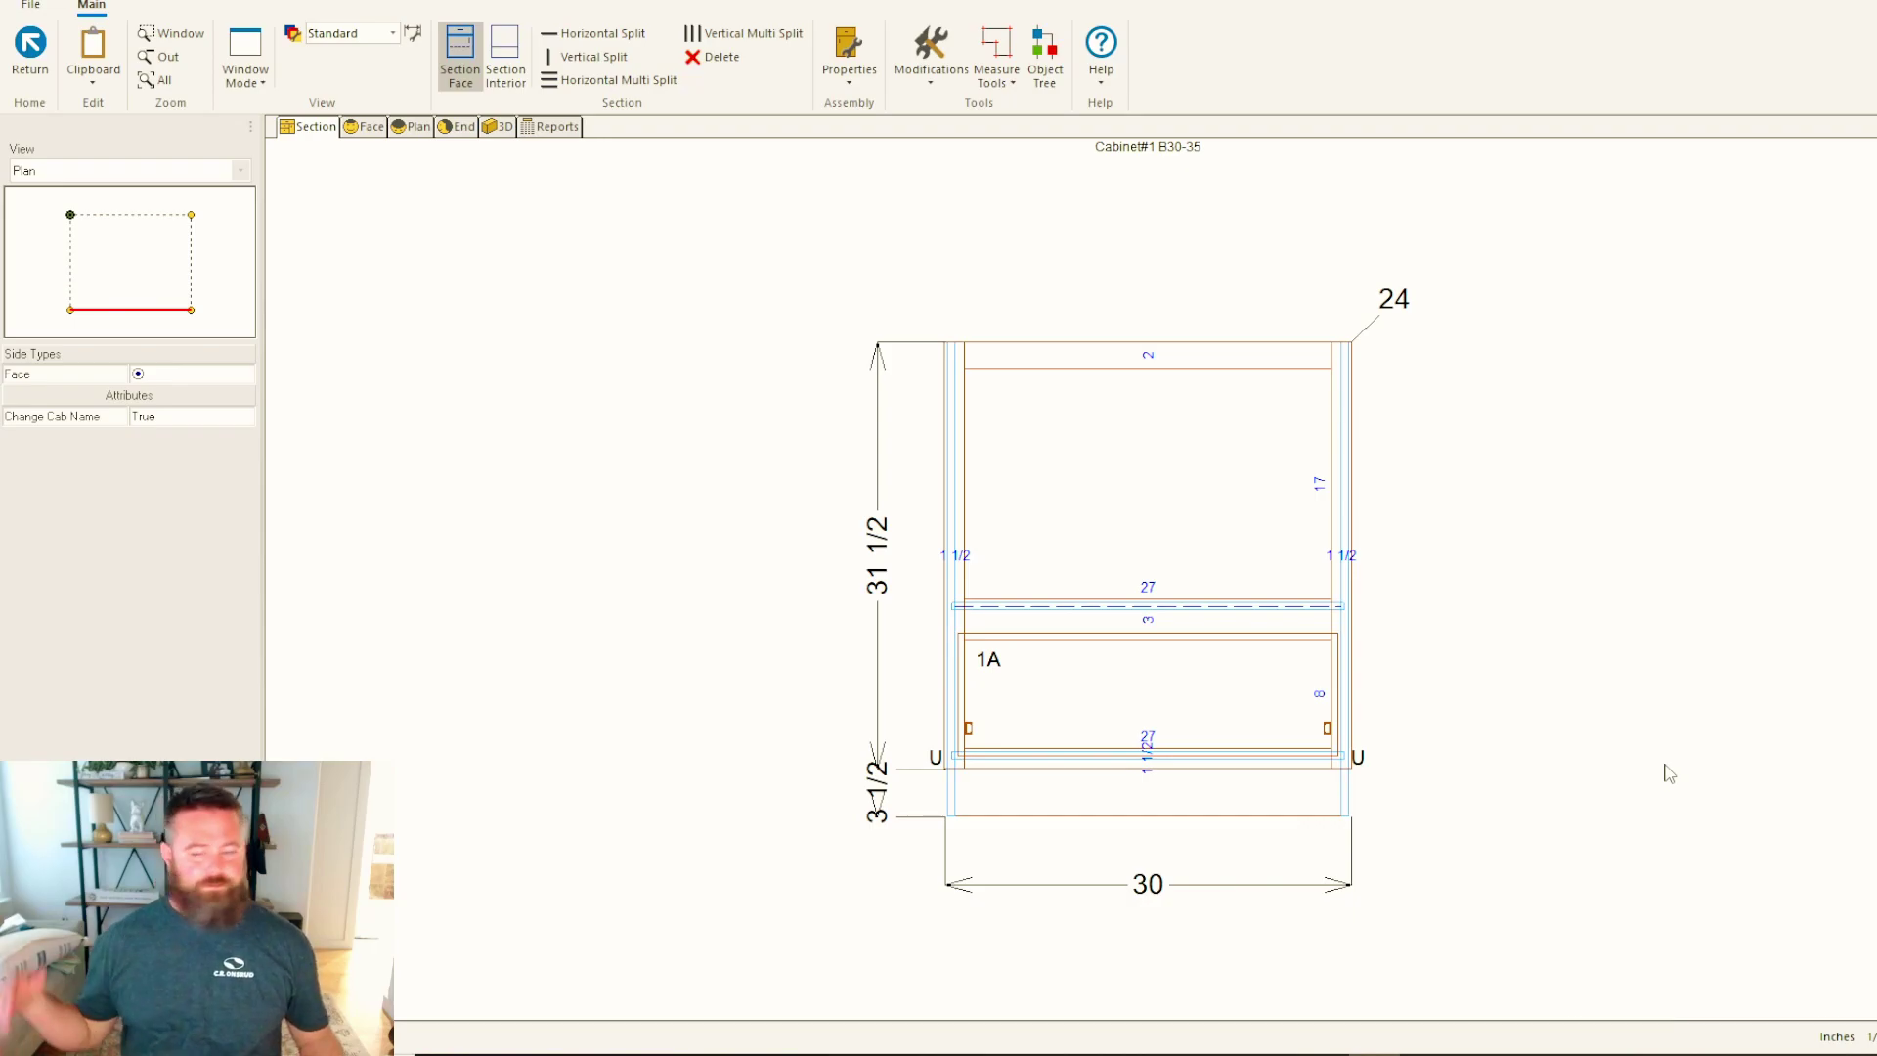
left_click(16, 64)
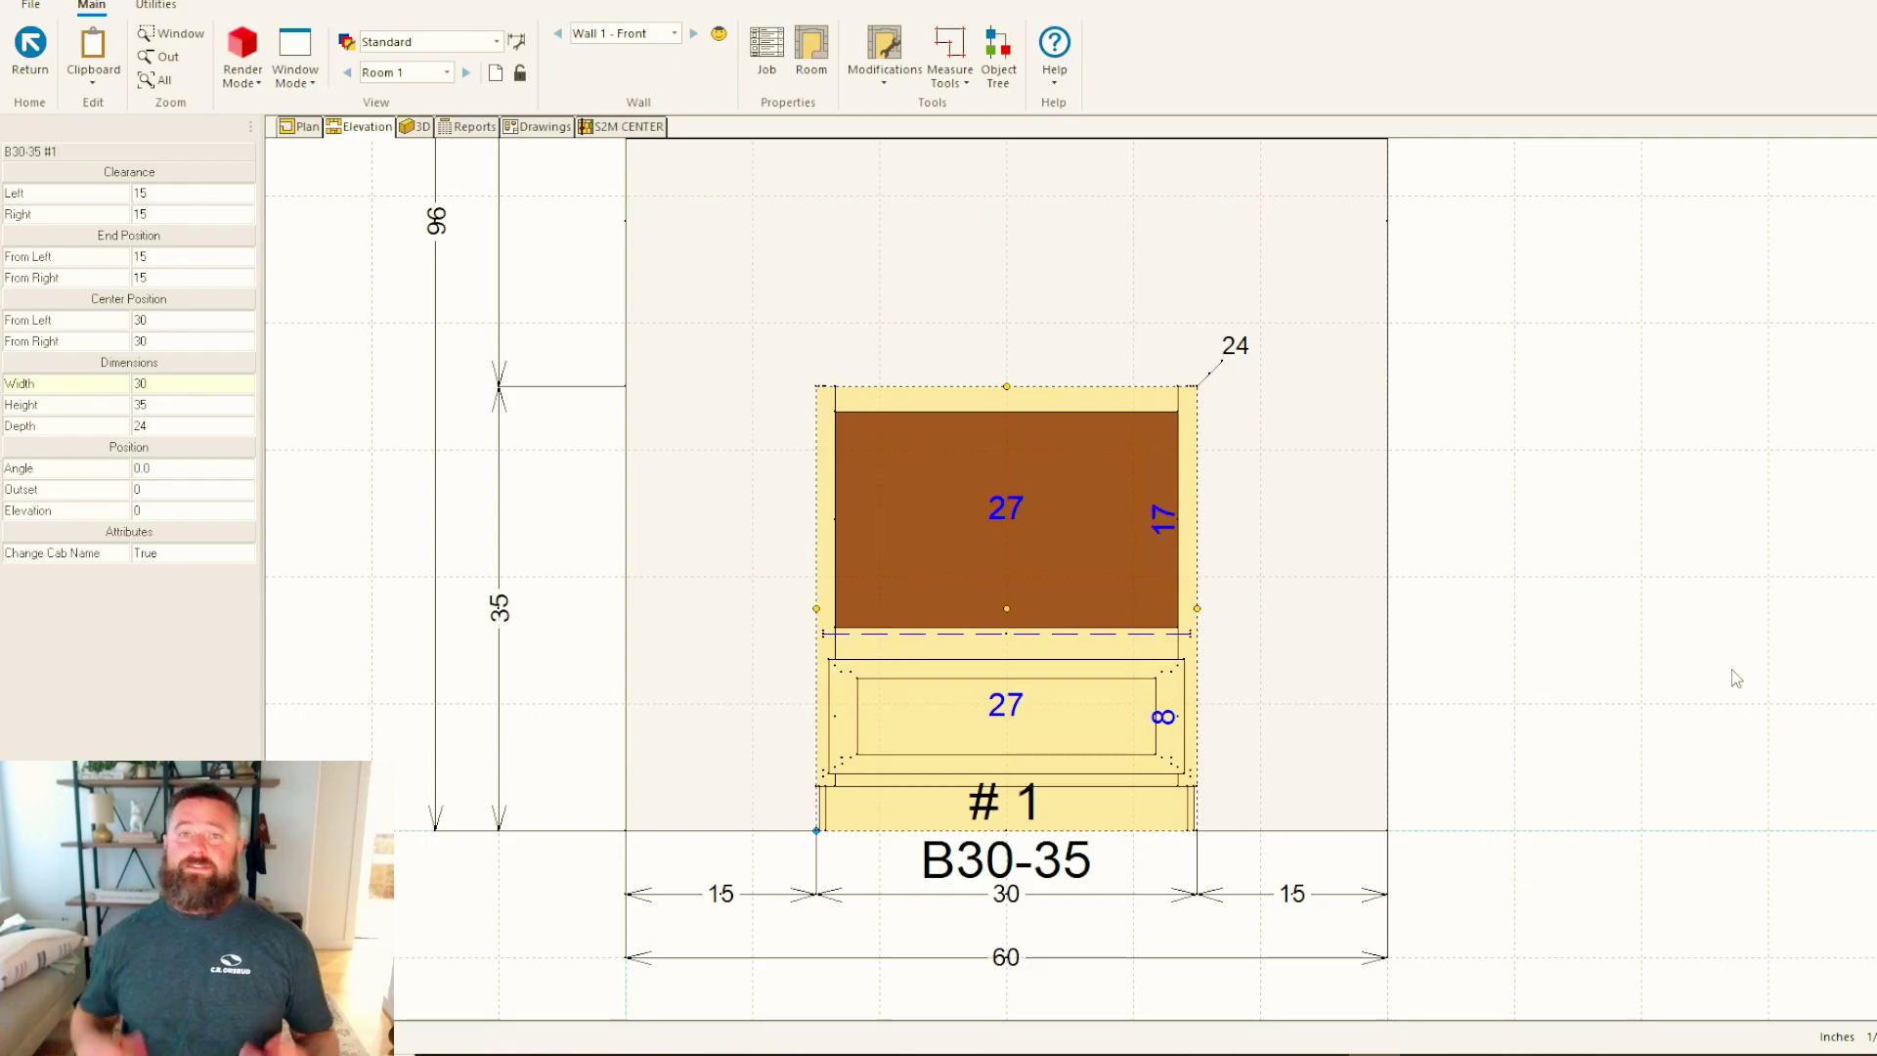
left_click(414, 127)
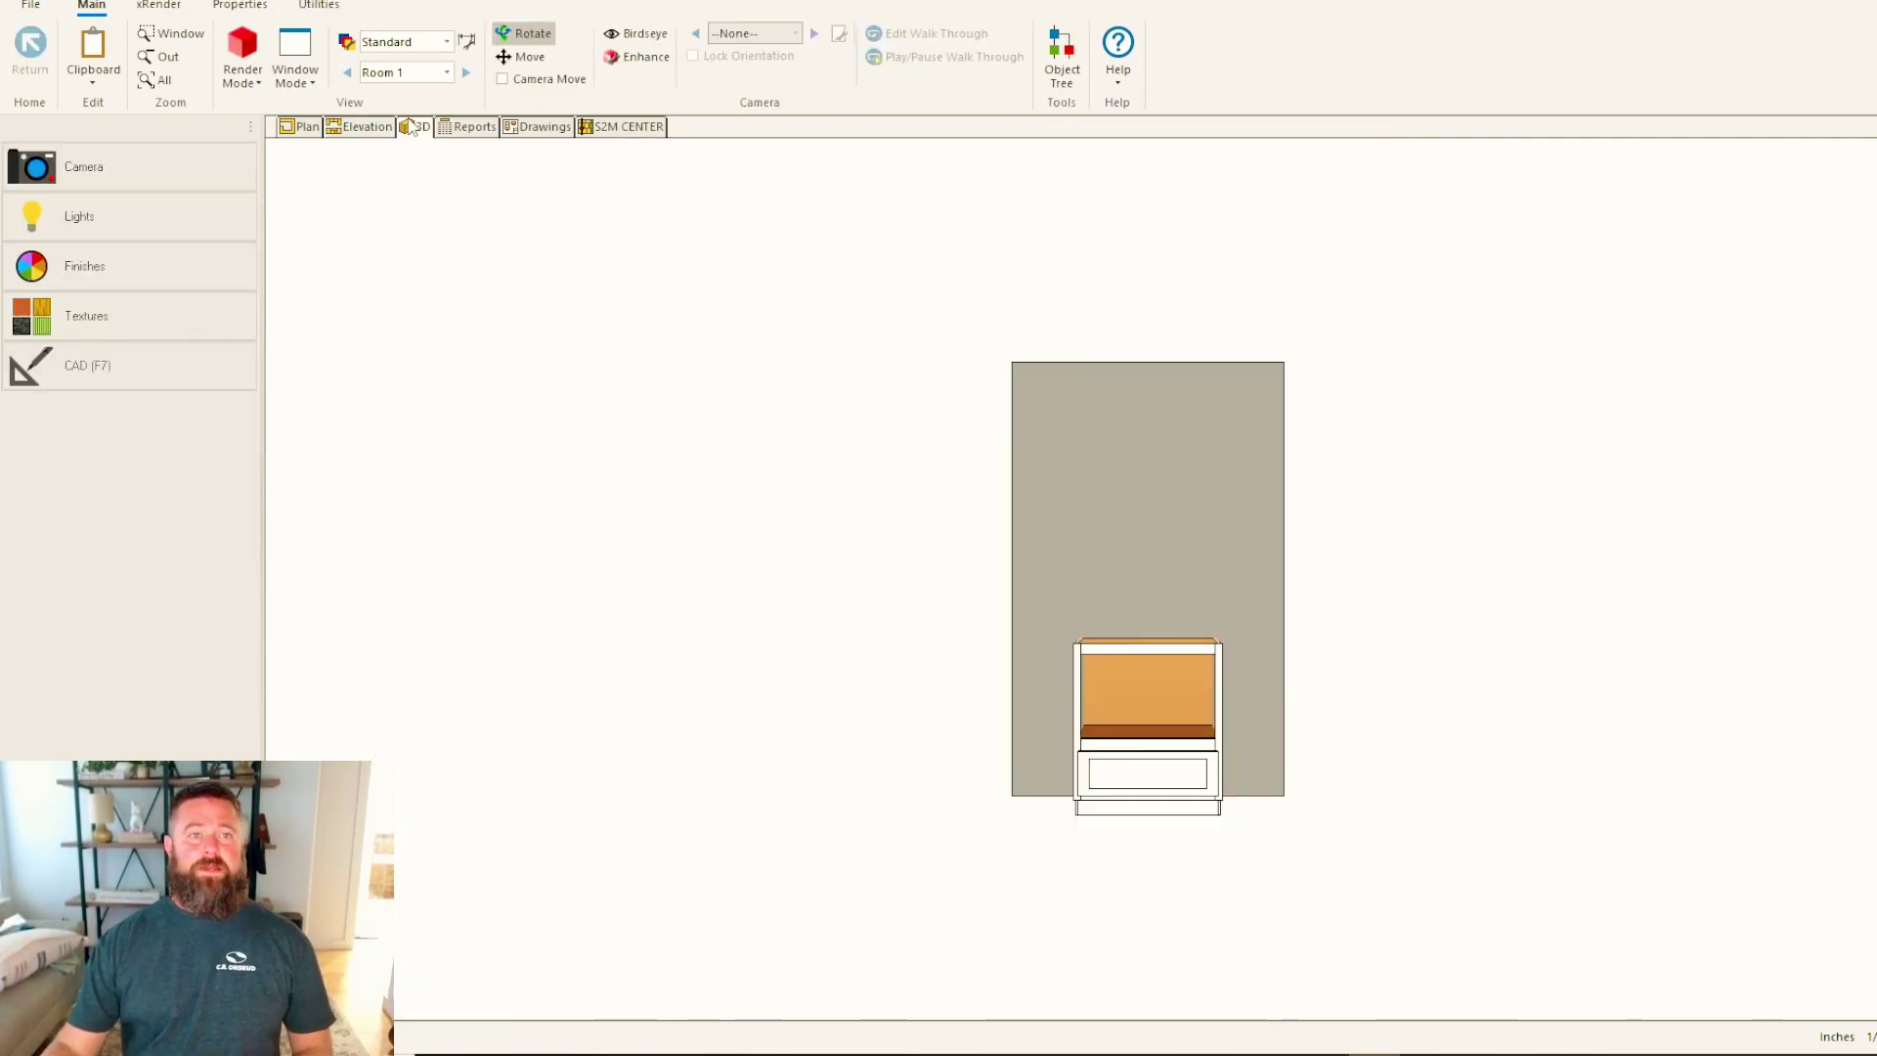
left_click_drag(1316, 495, 1110, 556)
scroll(1021, 782, "up", 5)
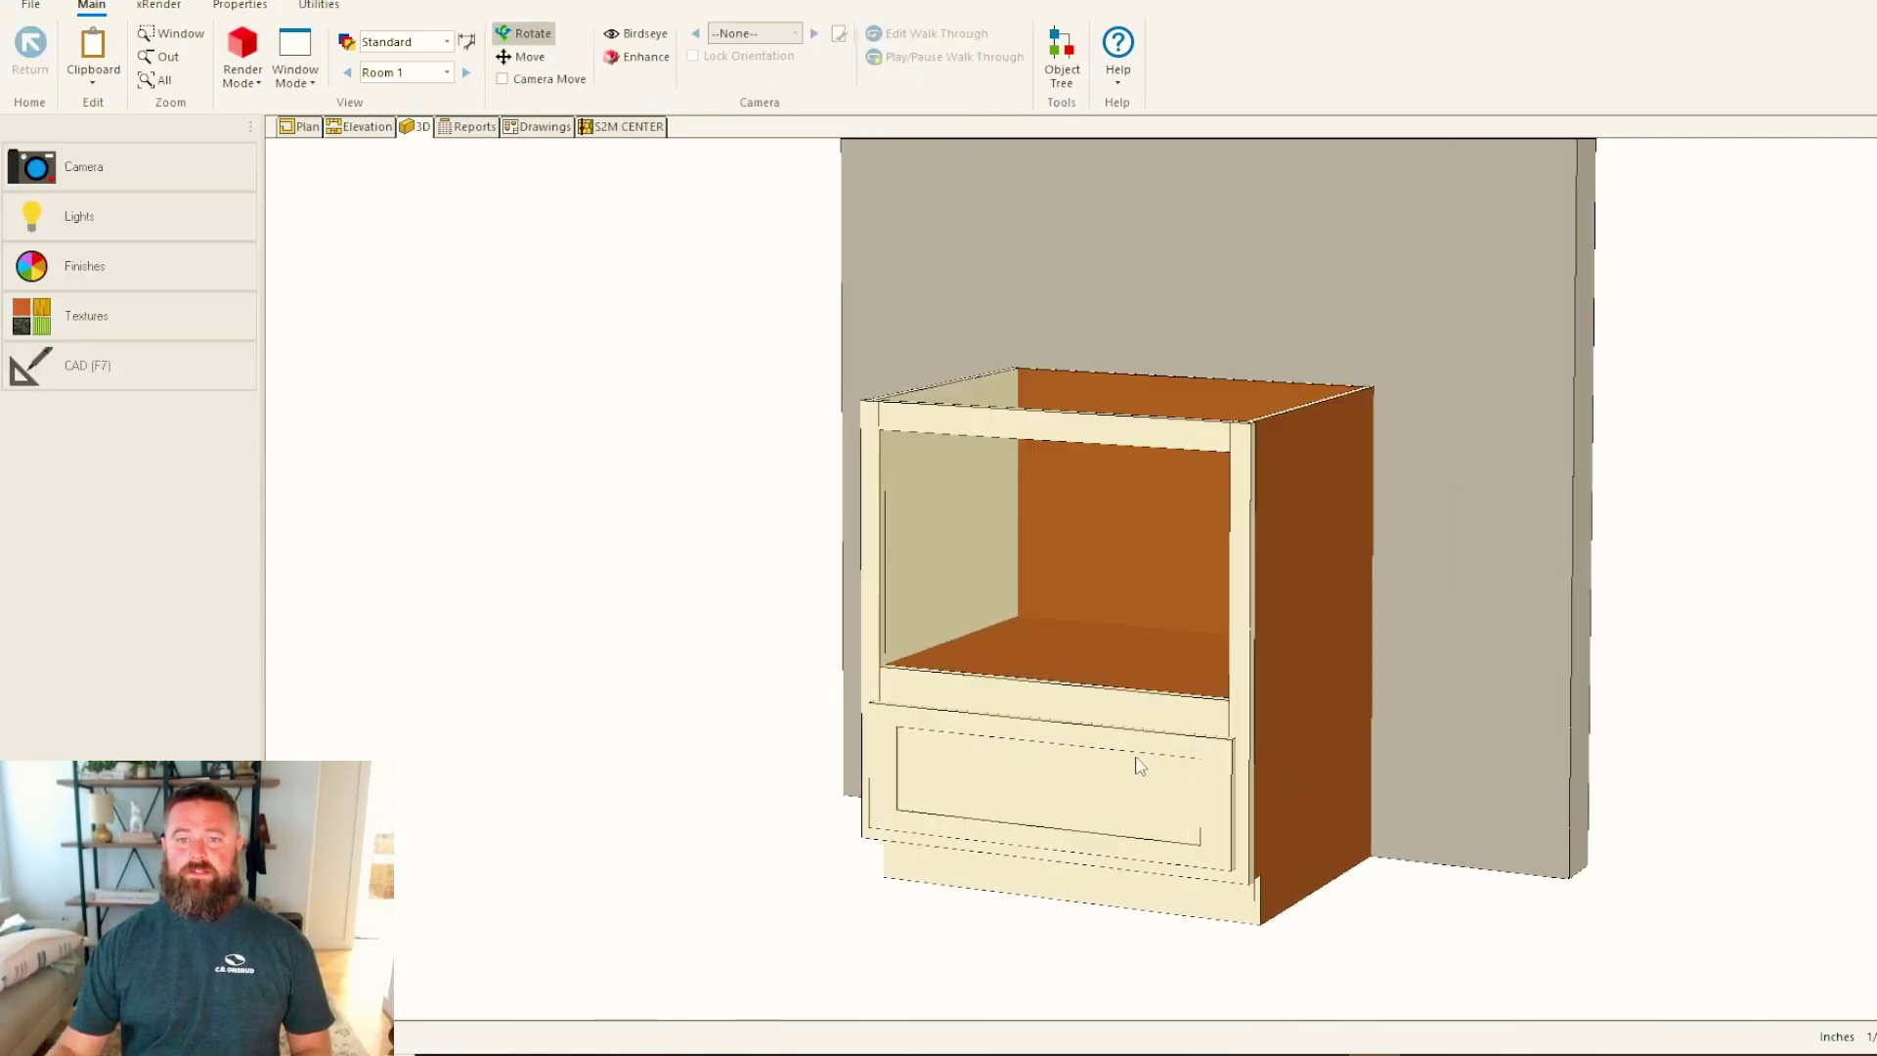
scroll(1022, 782, "up", 2)
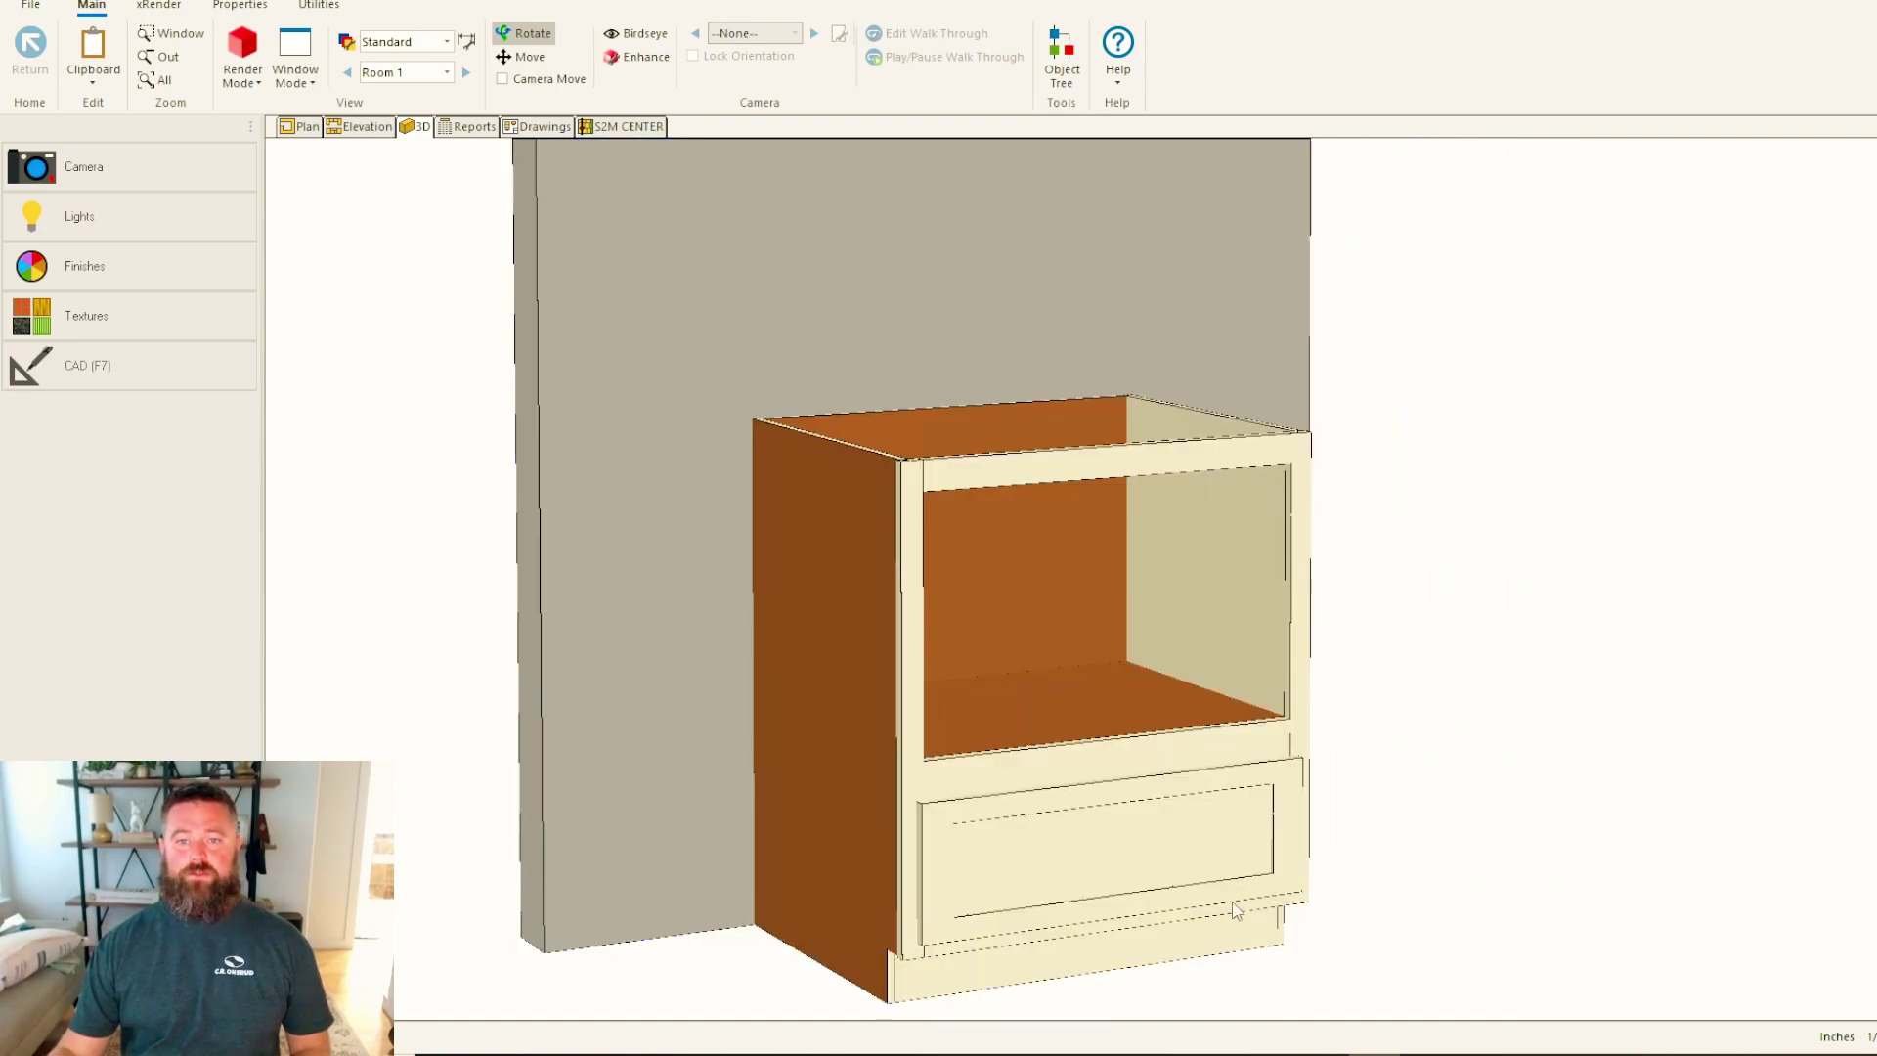
mouse_move(1299, 842)
left_mouse_down()
mouse_move(1006, 805)
mouse_move(876, 759)
left_mouse_up()
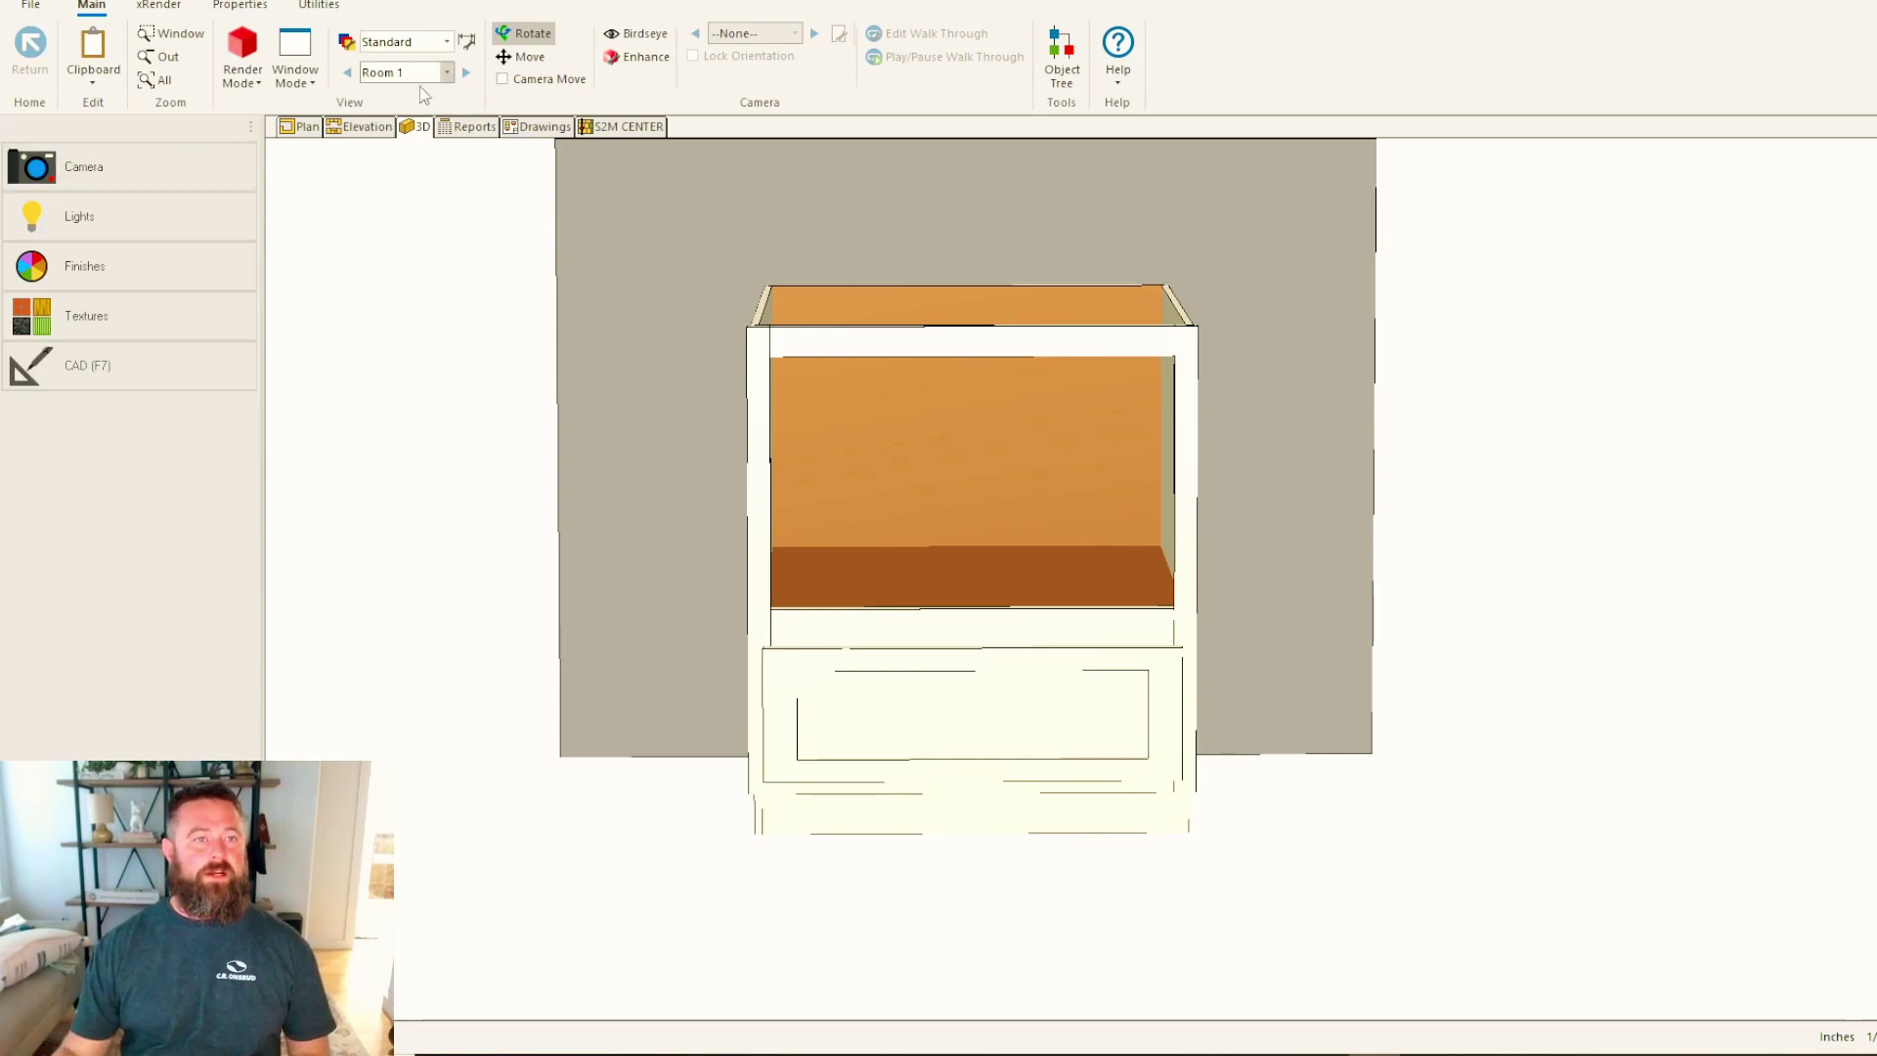
left_click(307, 130)
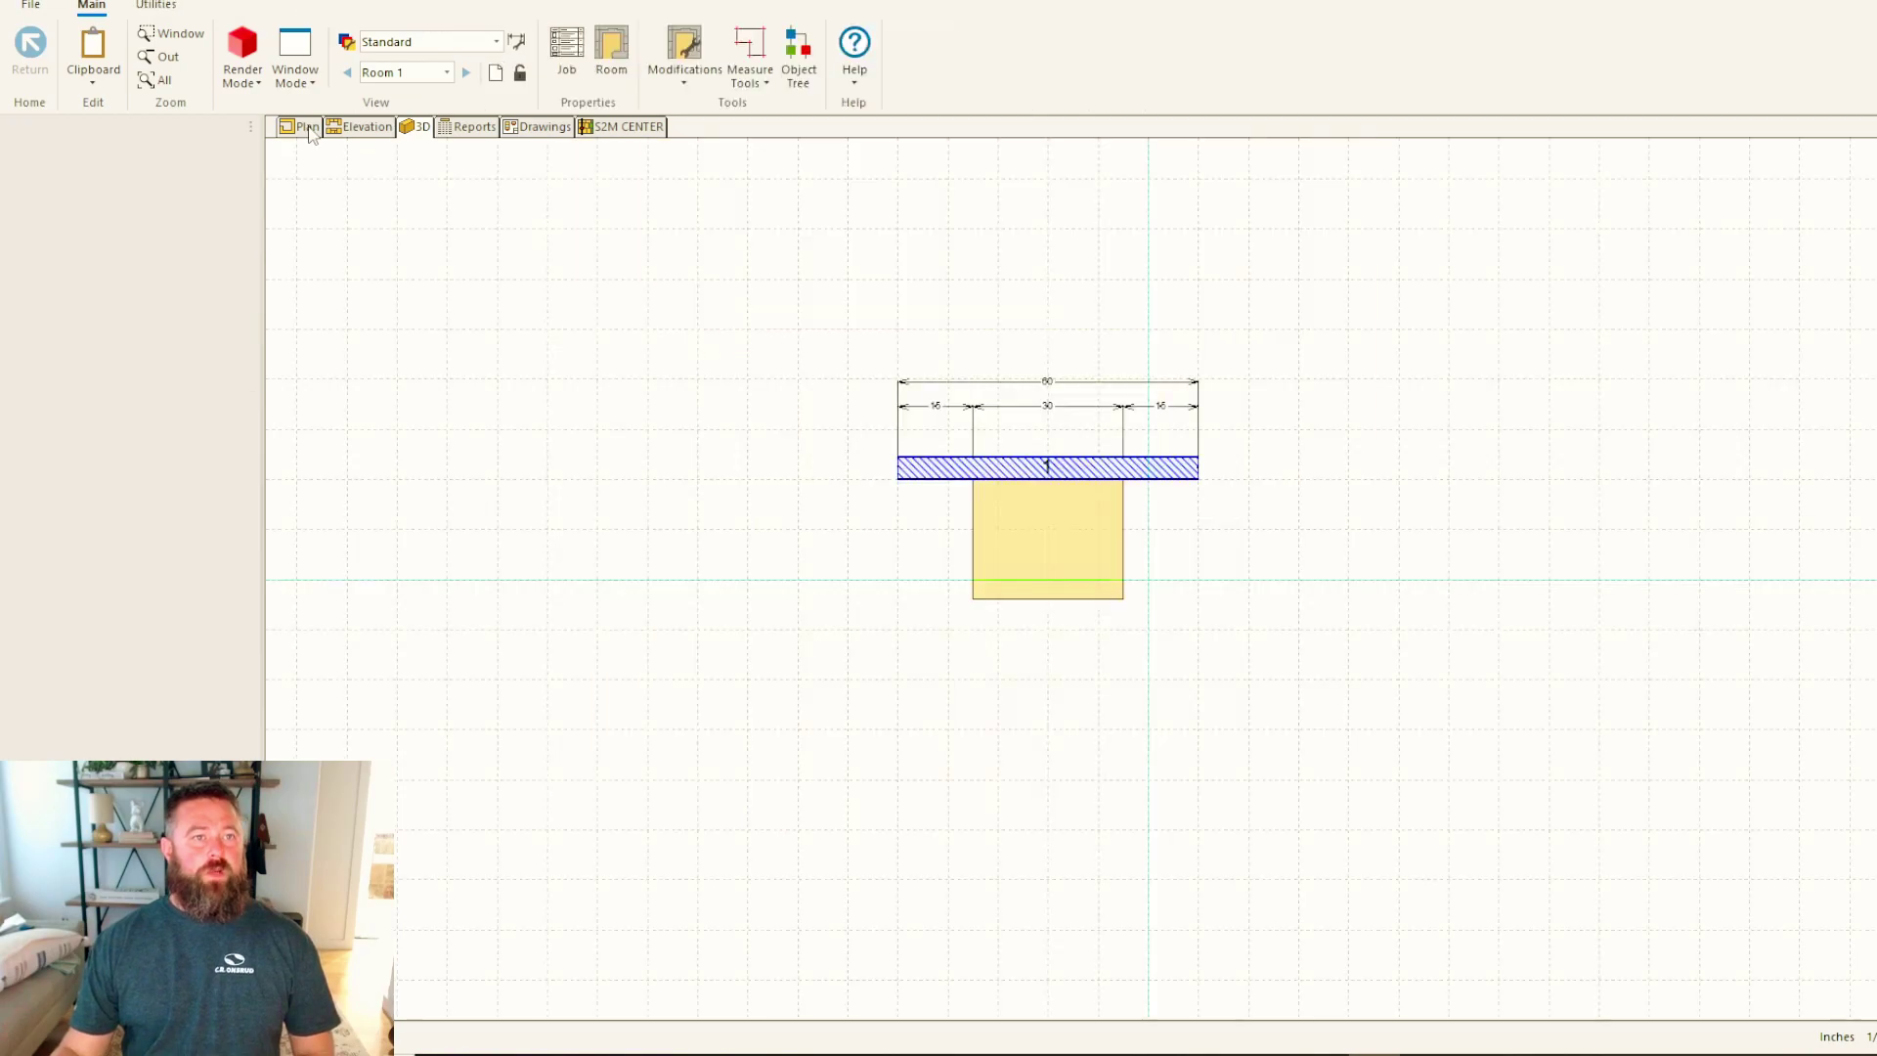
double_click(1067, 469)
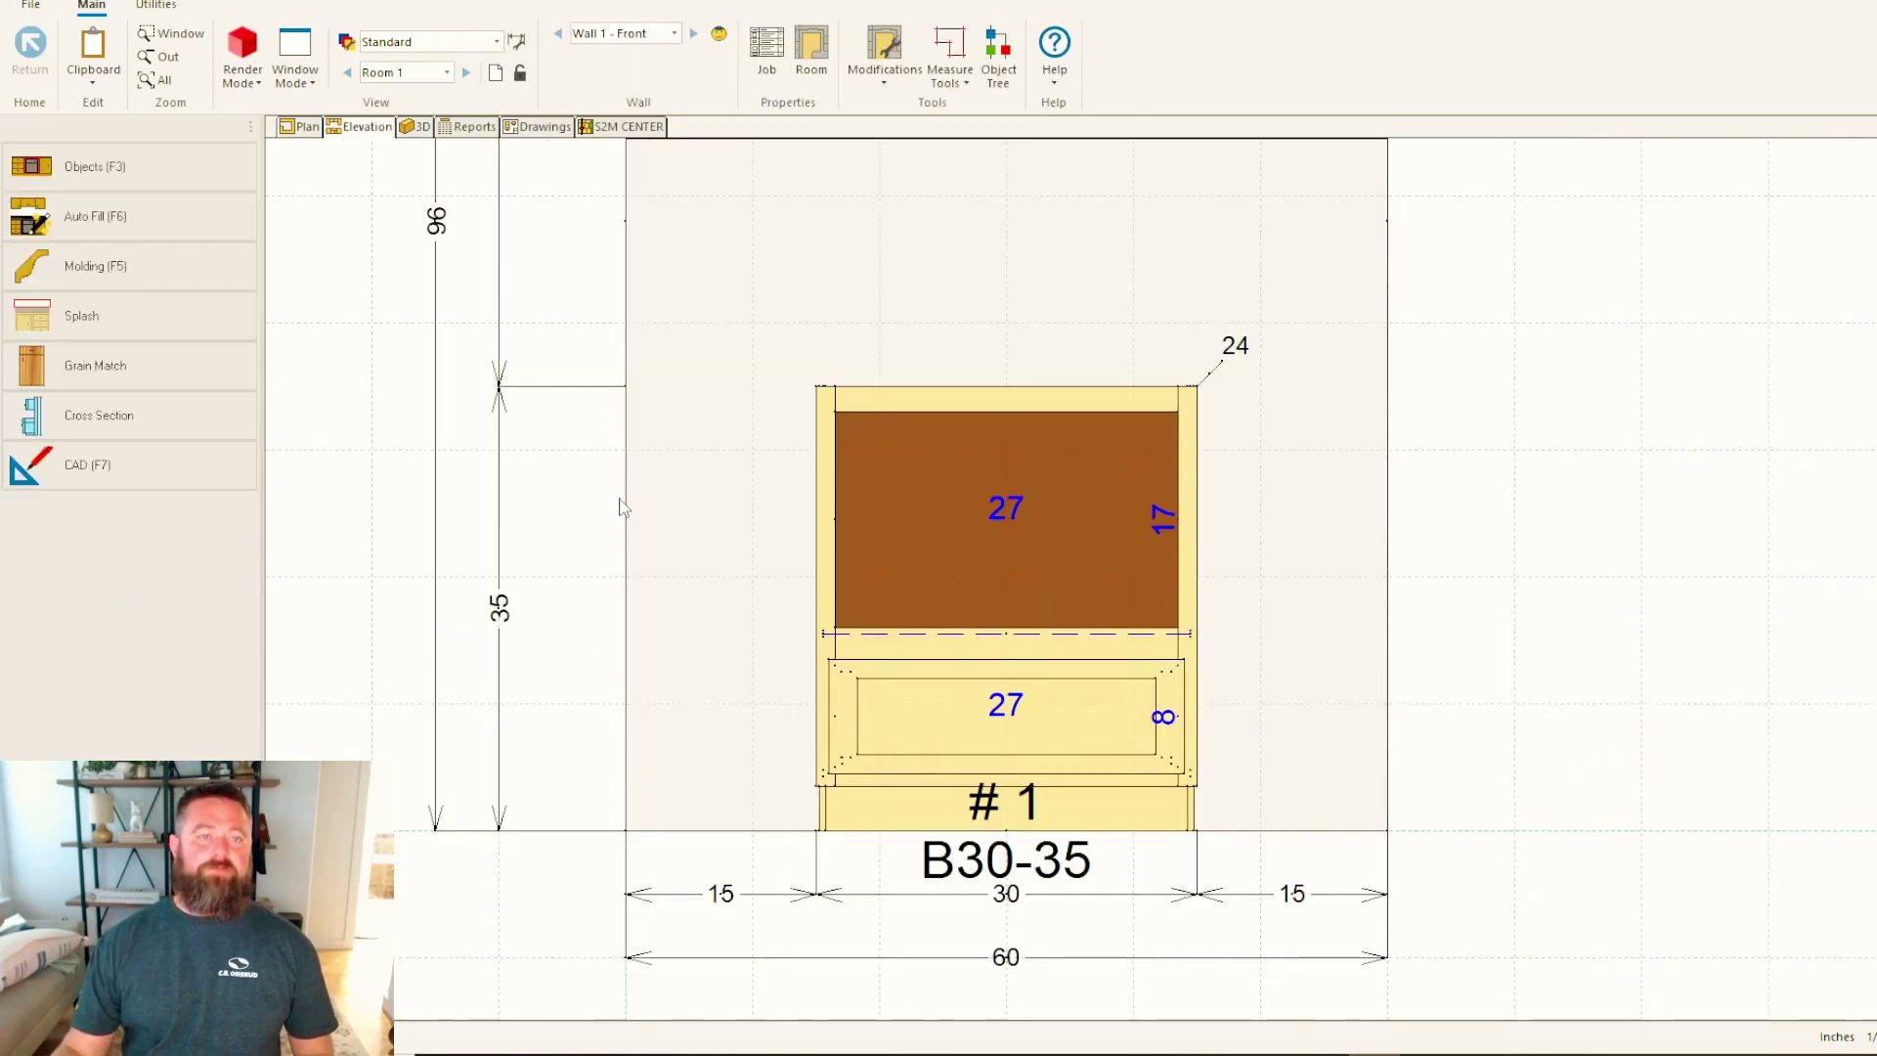
scroll(694, 567, "down", 1)
scroll(1416, 623, "down", 1)
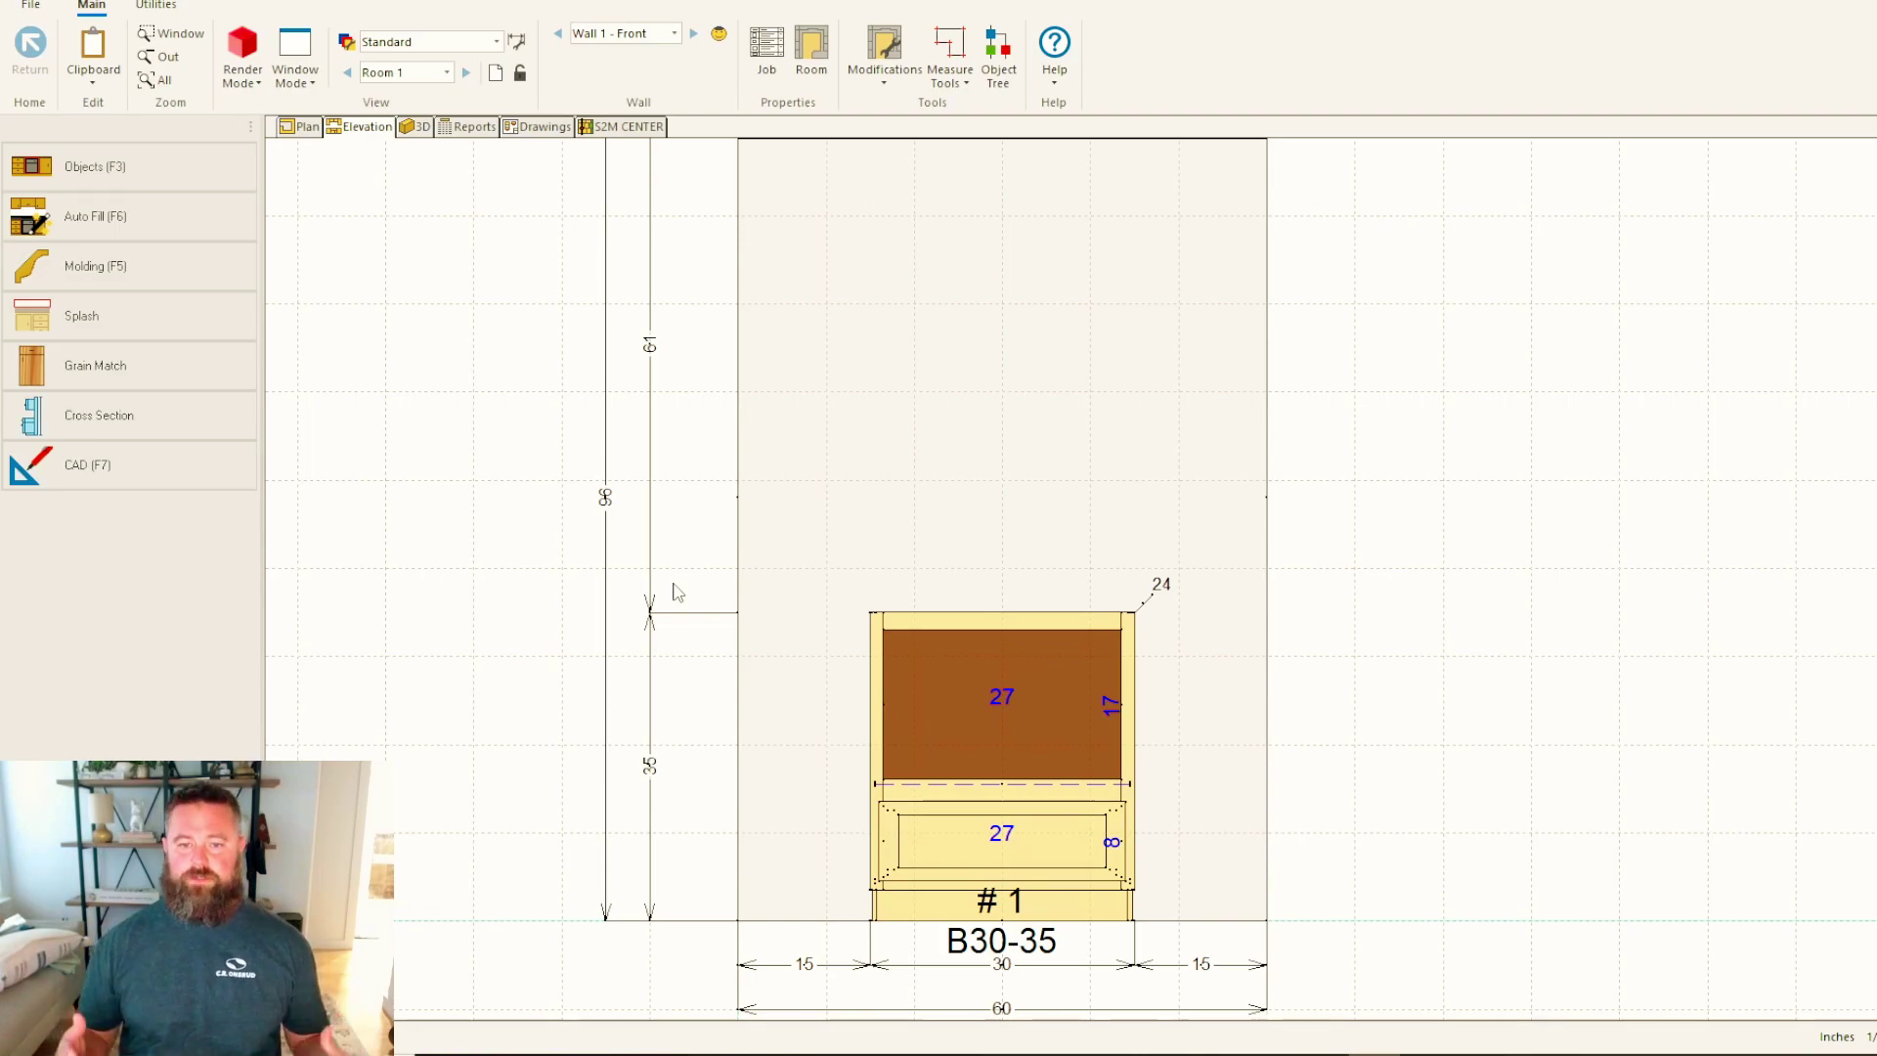
mouse_move(1340, 923)
middle_mouse_down()
mouse_move(1324, 887)
mouse_move(1399, 882)
middle_mouse_up()
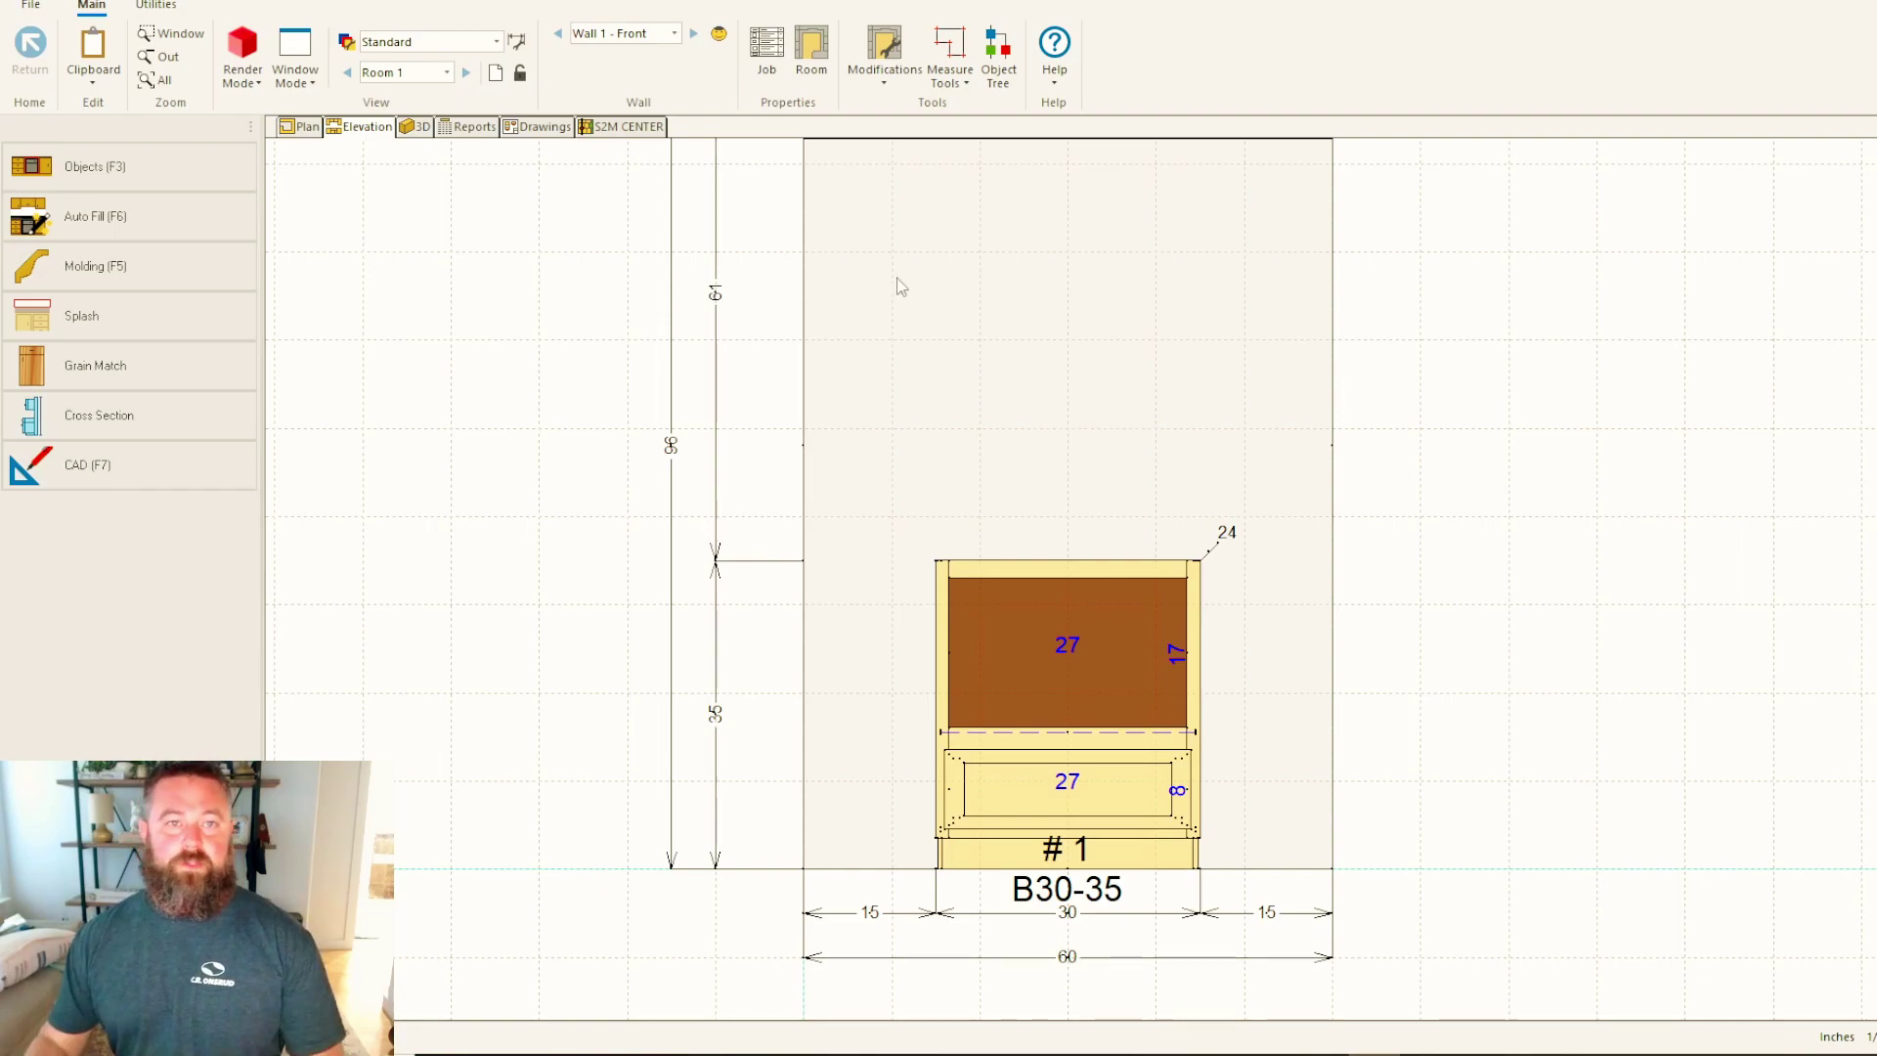
In the part filter's Parts tab, check Unfinished Right End, Left End, Back and Horizontal Partition.
left_click(623, 129)
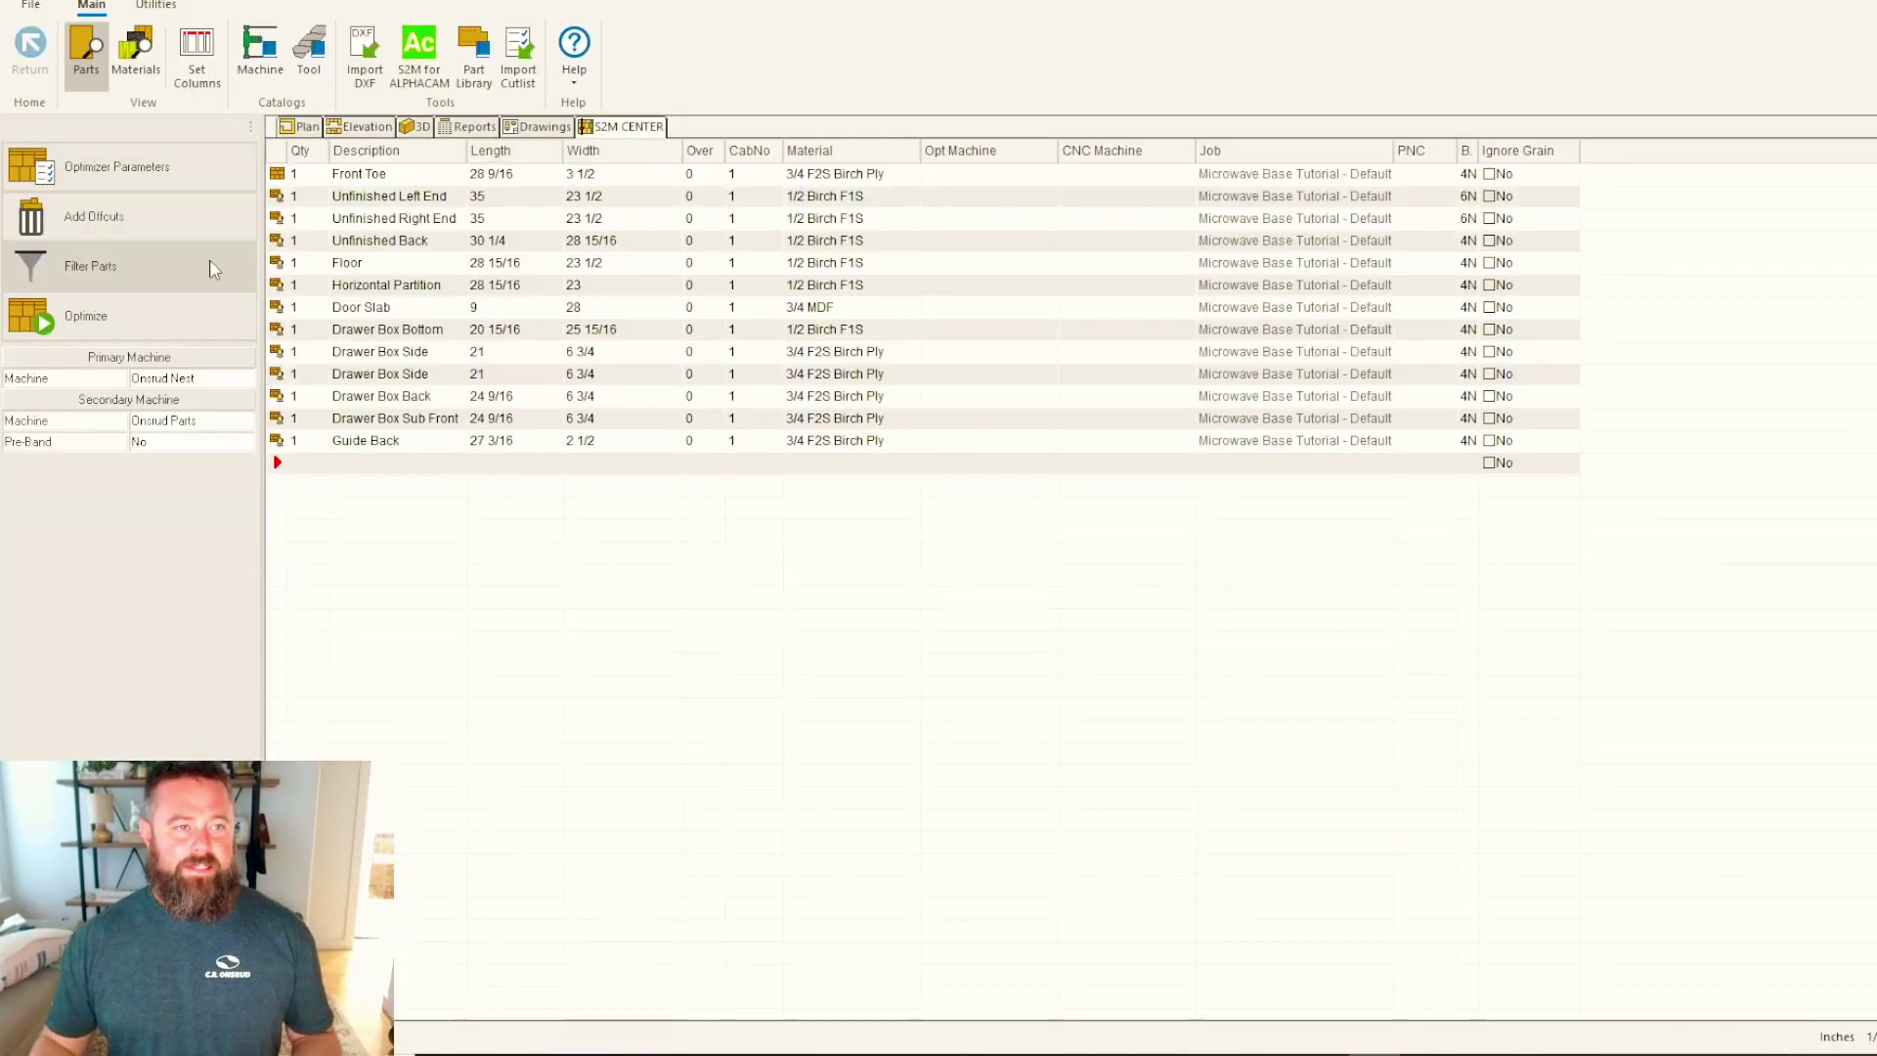
left_click(201, 264)
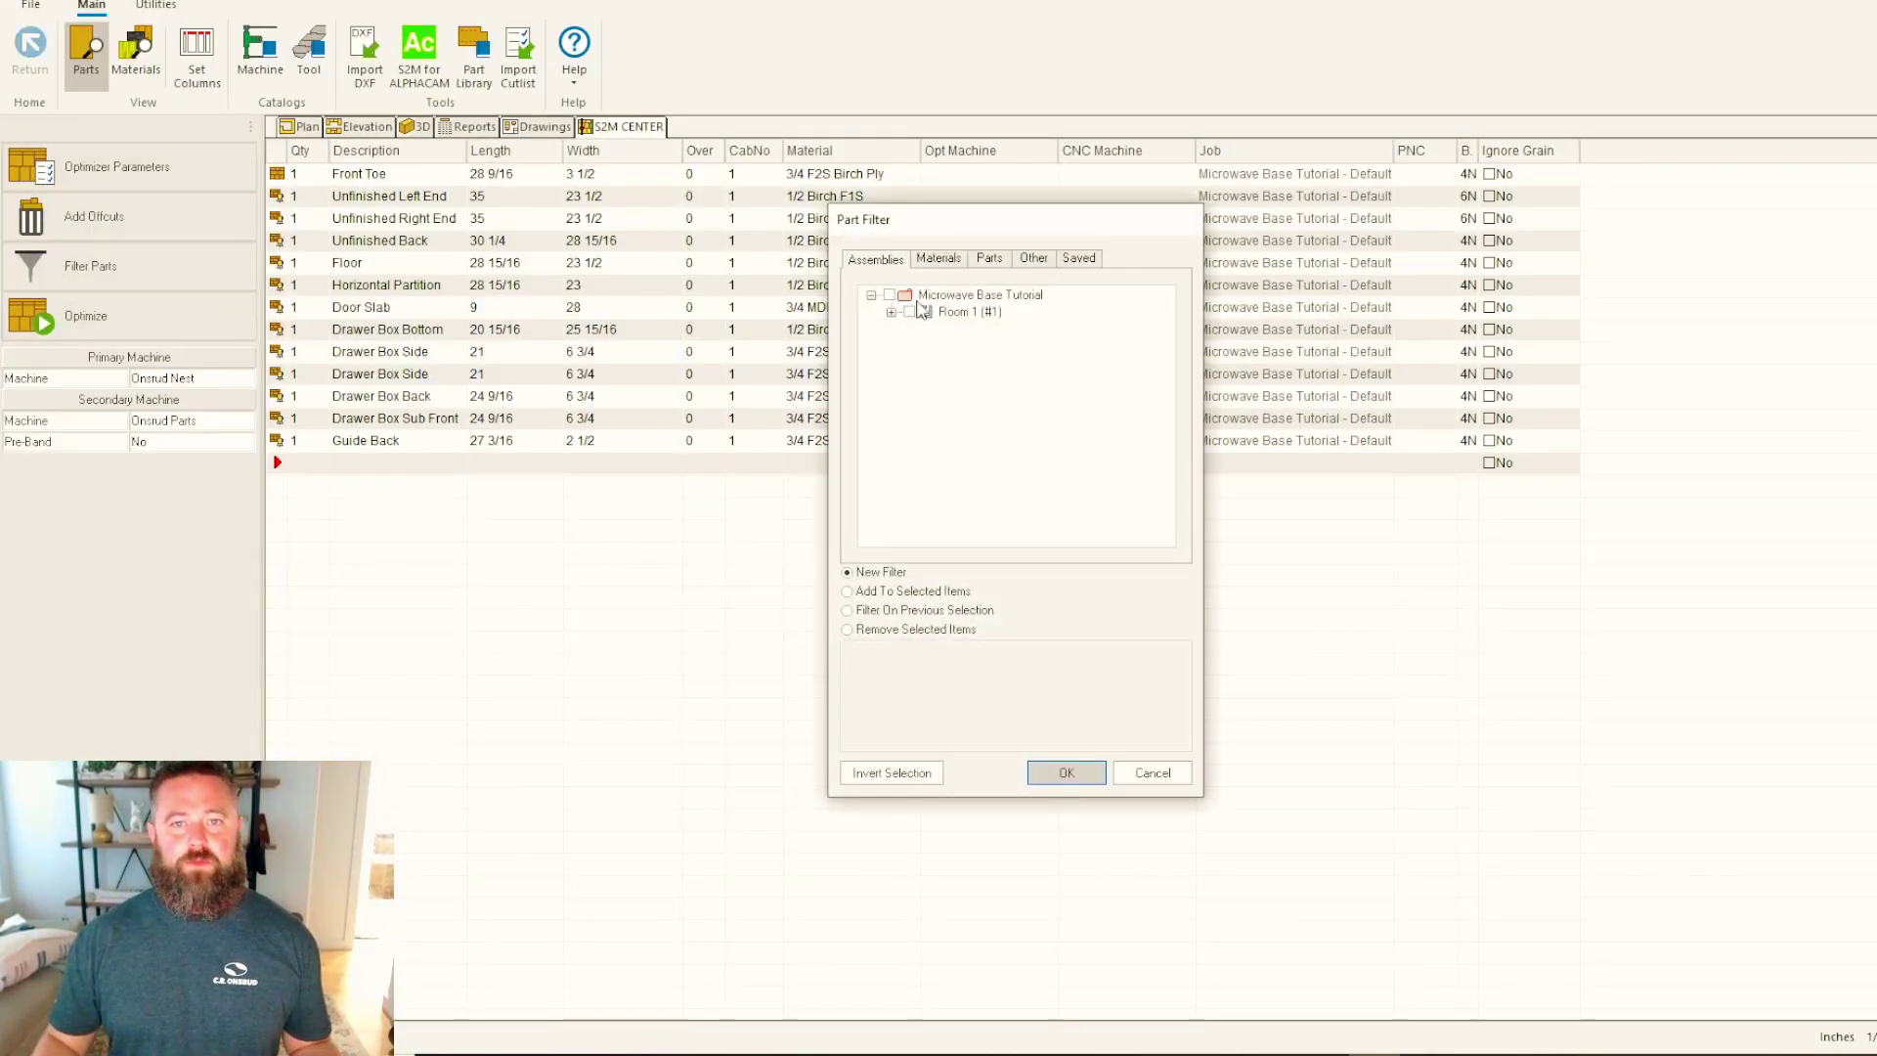
left_click(993, 261)
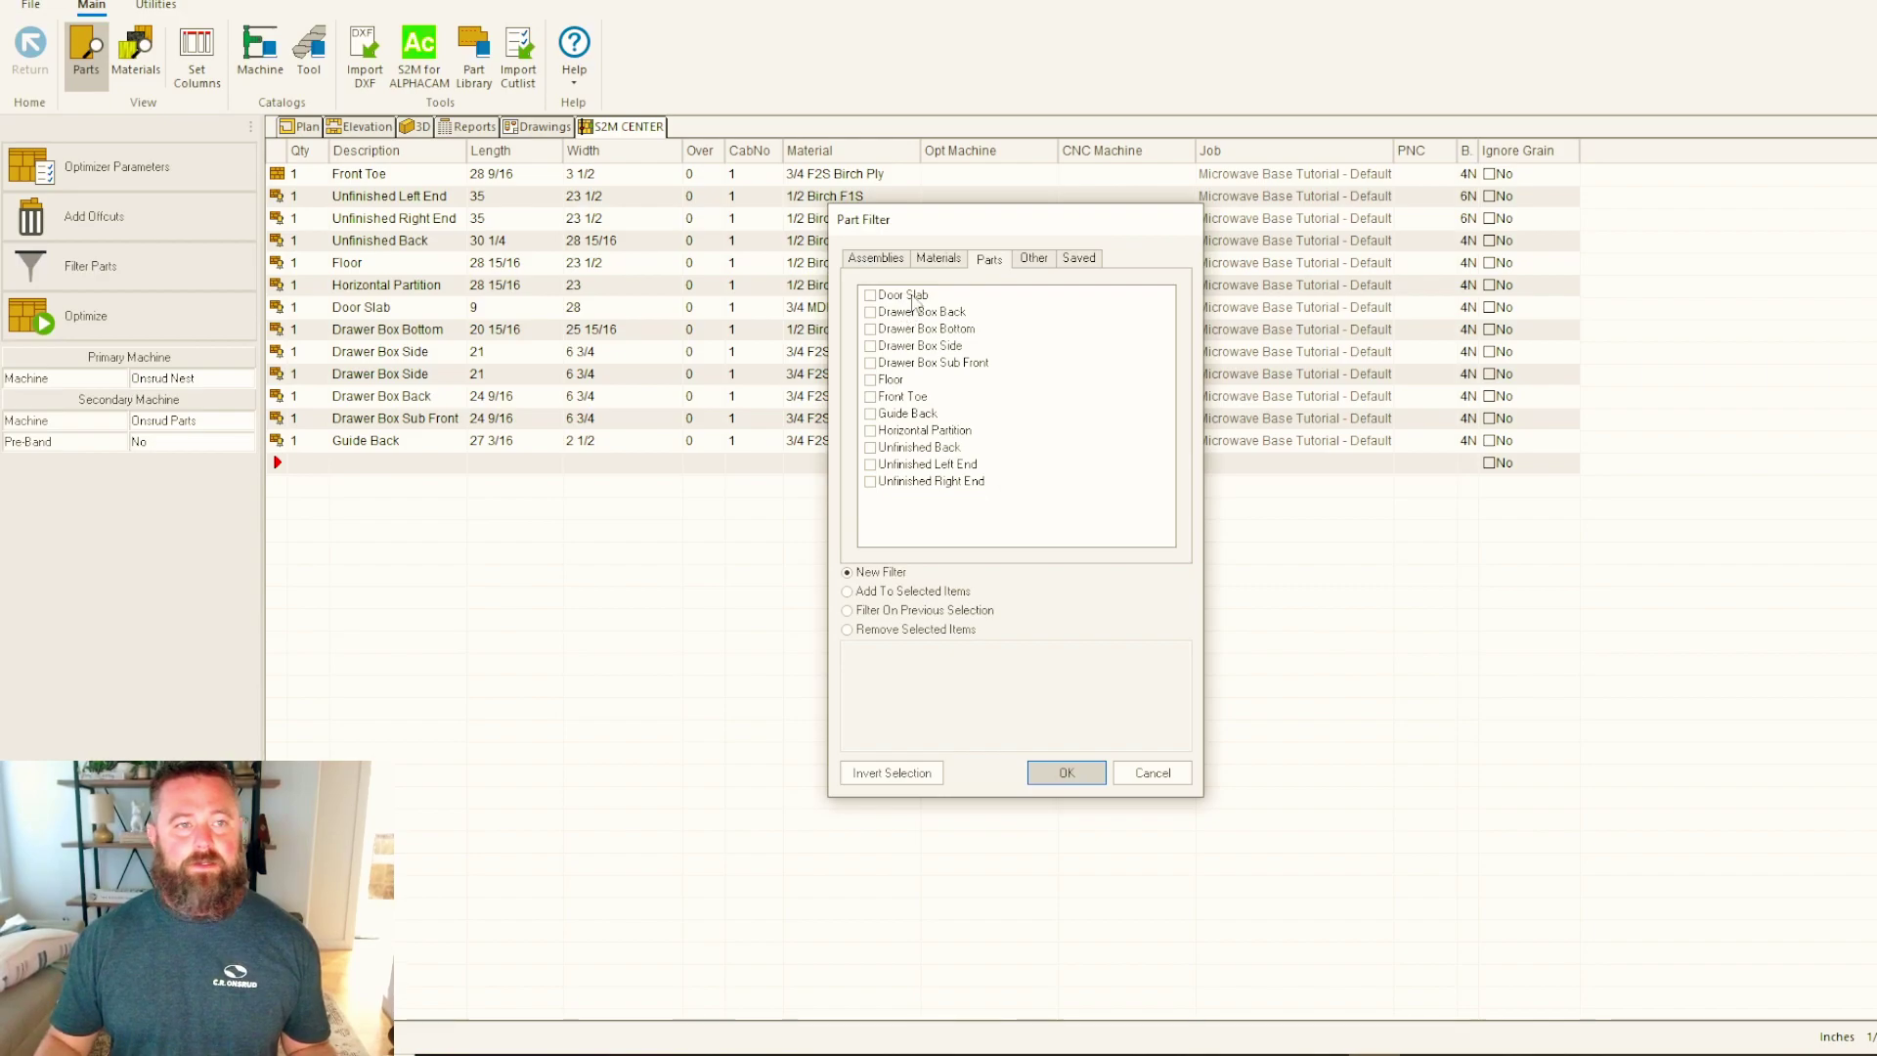
left_click(870, 481)
left_click(870, 463)
left_click(870, 447)
left_click(870, 430)
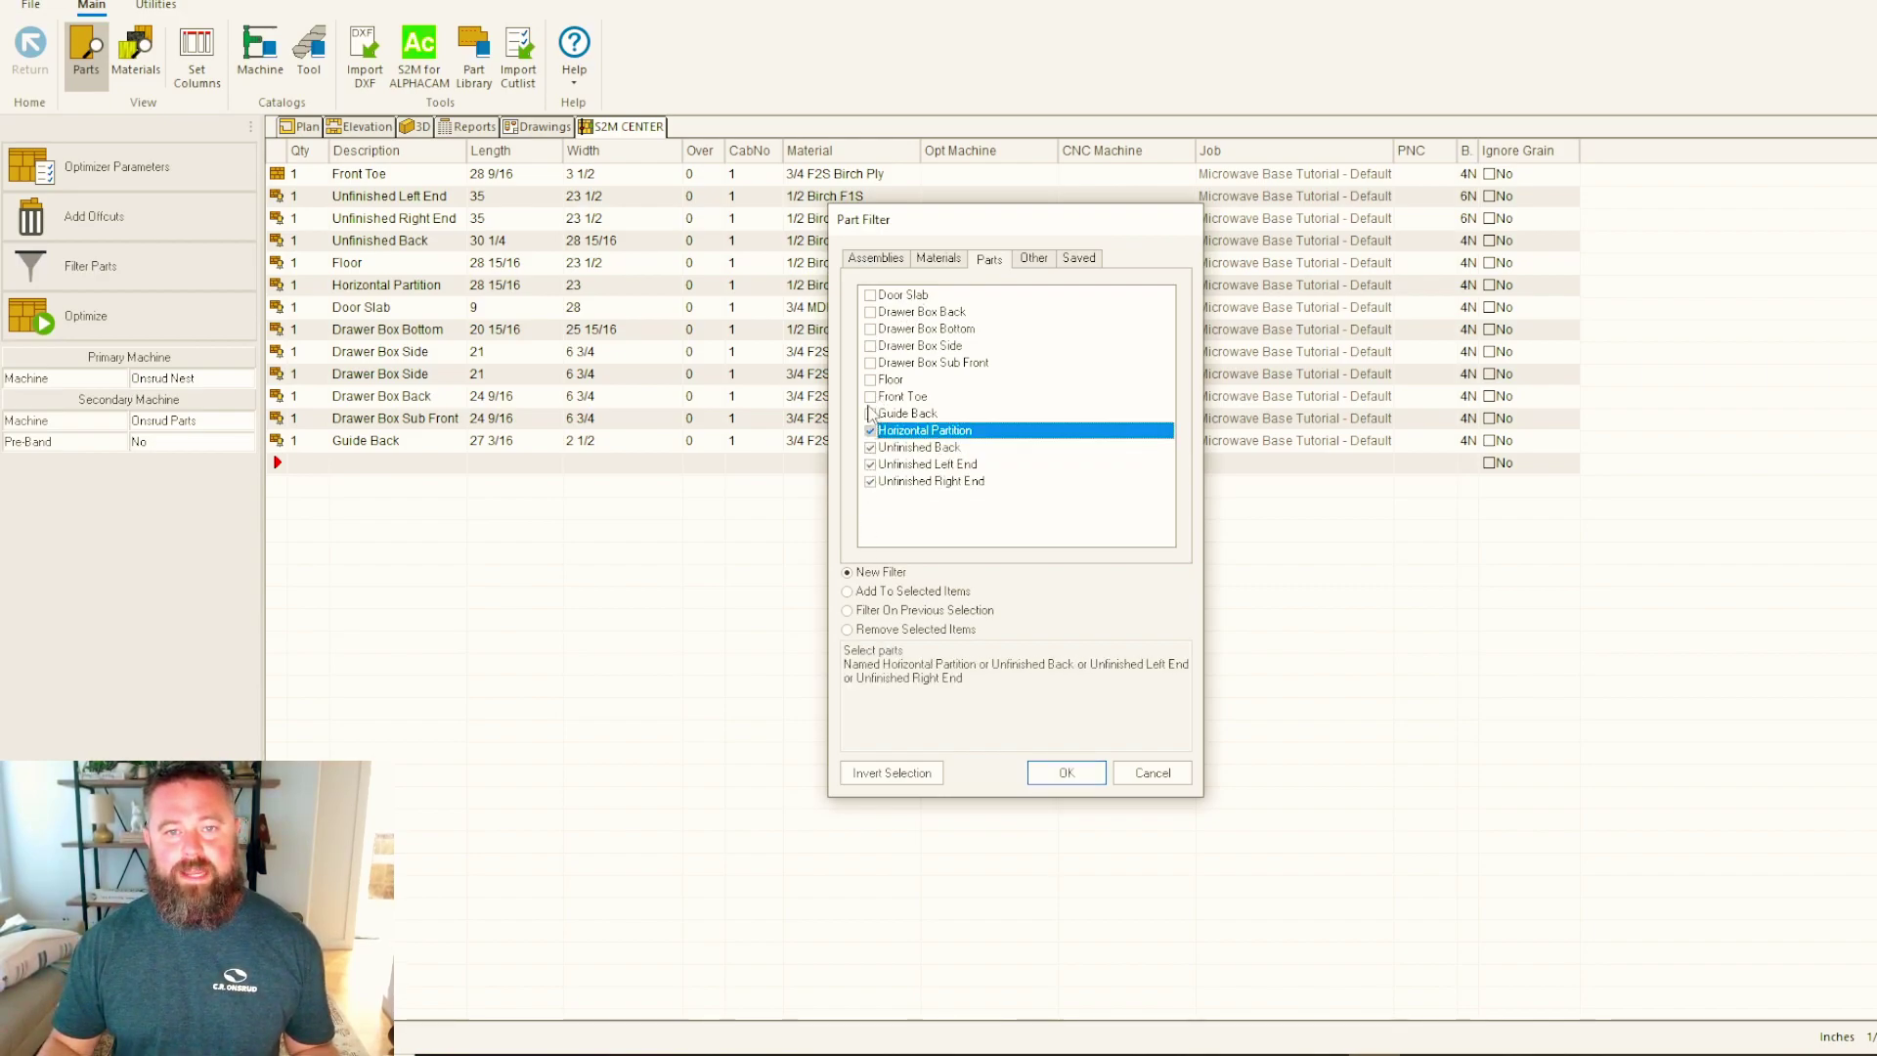
Also check Floor, Door Slab and the Drawer Box parts, then optimize and run the nest.
left_click(870, 379)
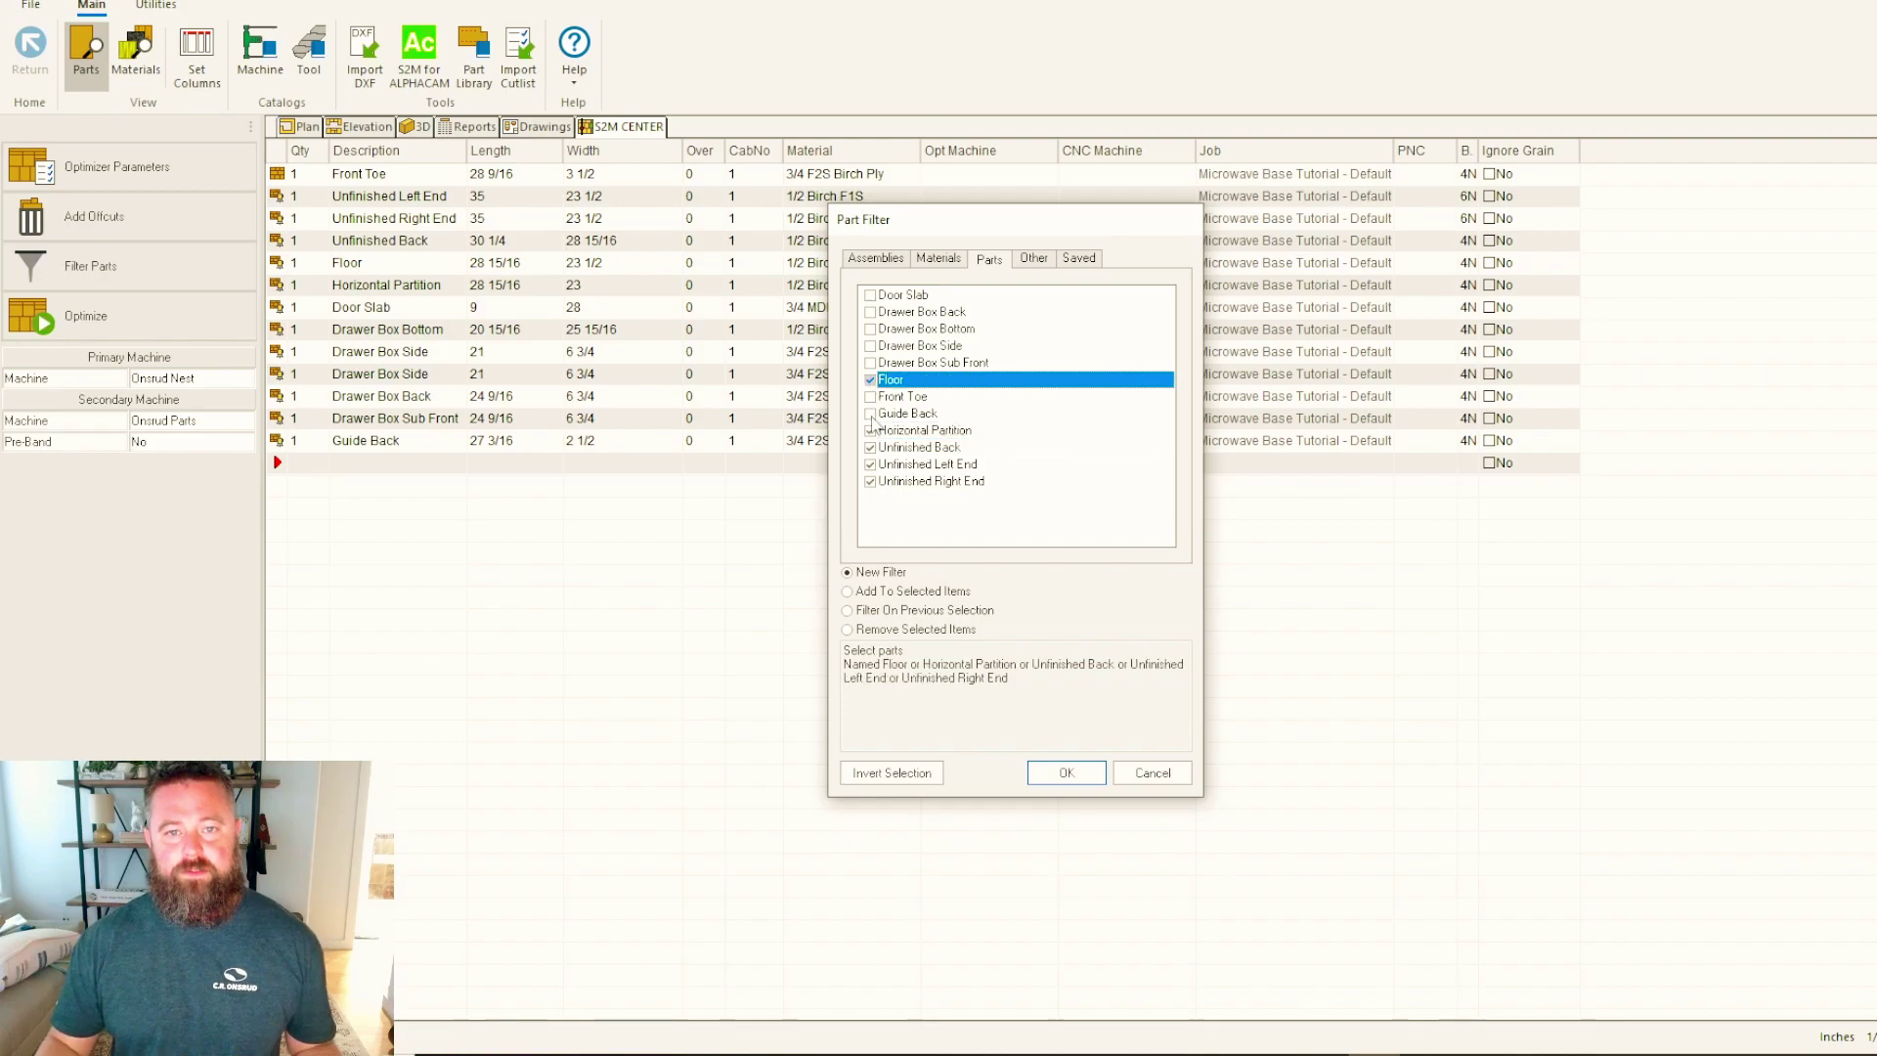
left_click(870, 295)
left_click(871, 312)
left_click(870, 329)
left_click(870, 345)
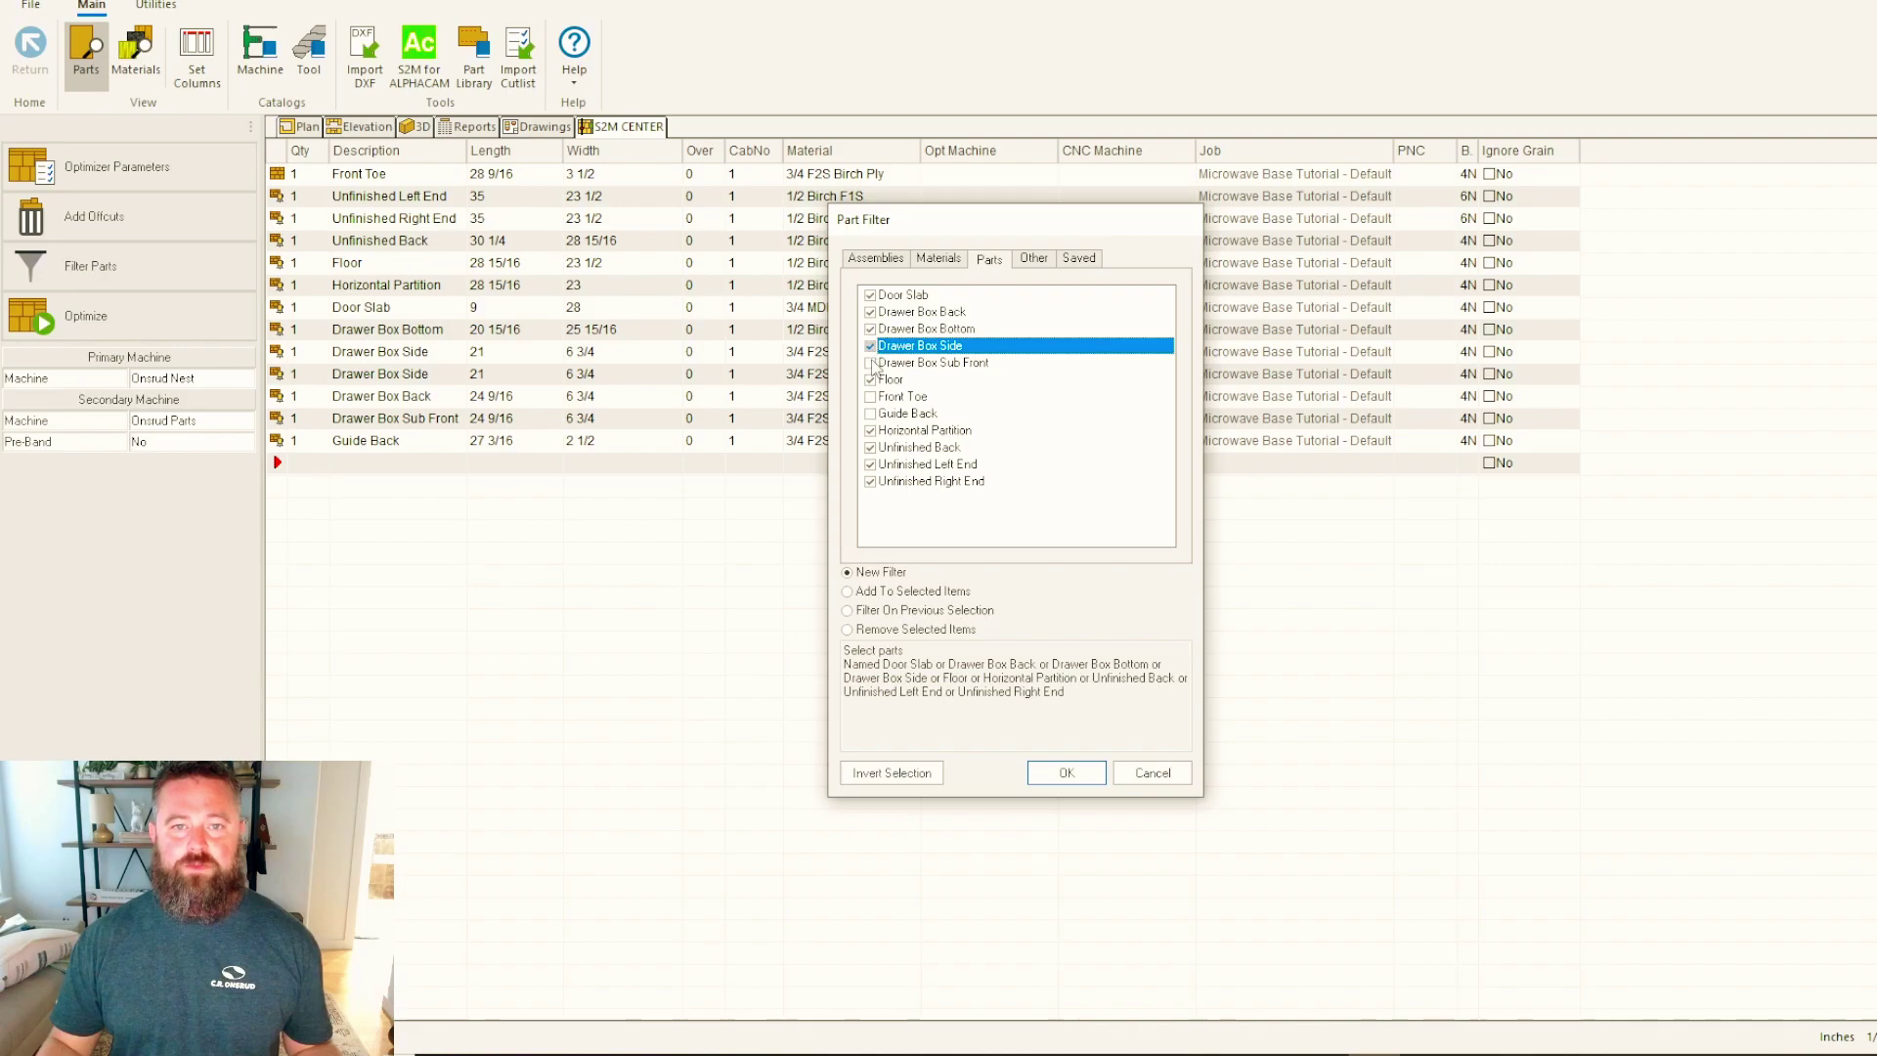
left_click(870, 363)
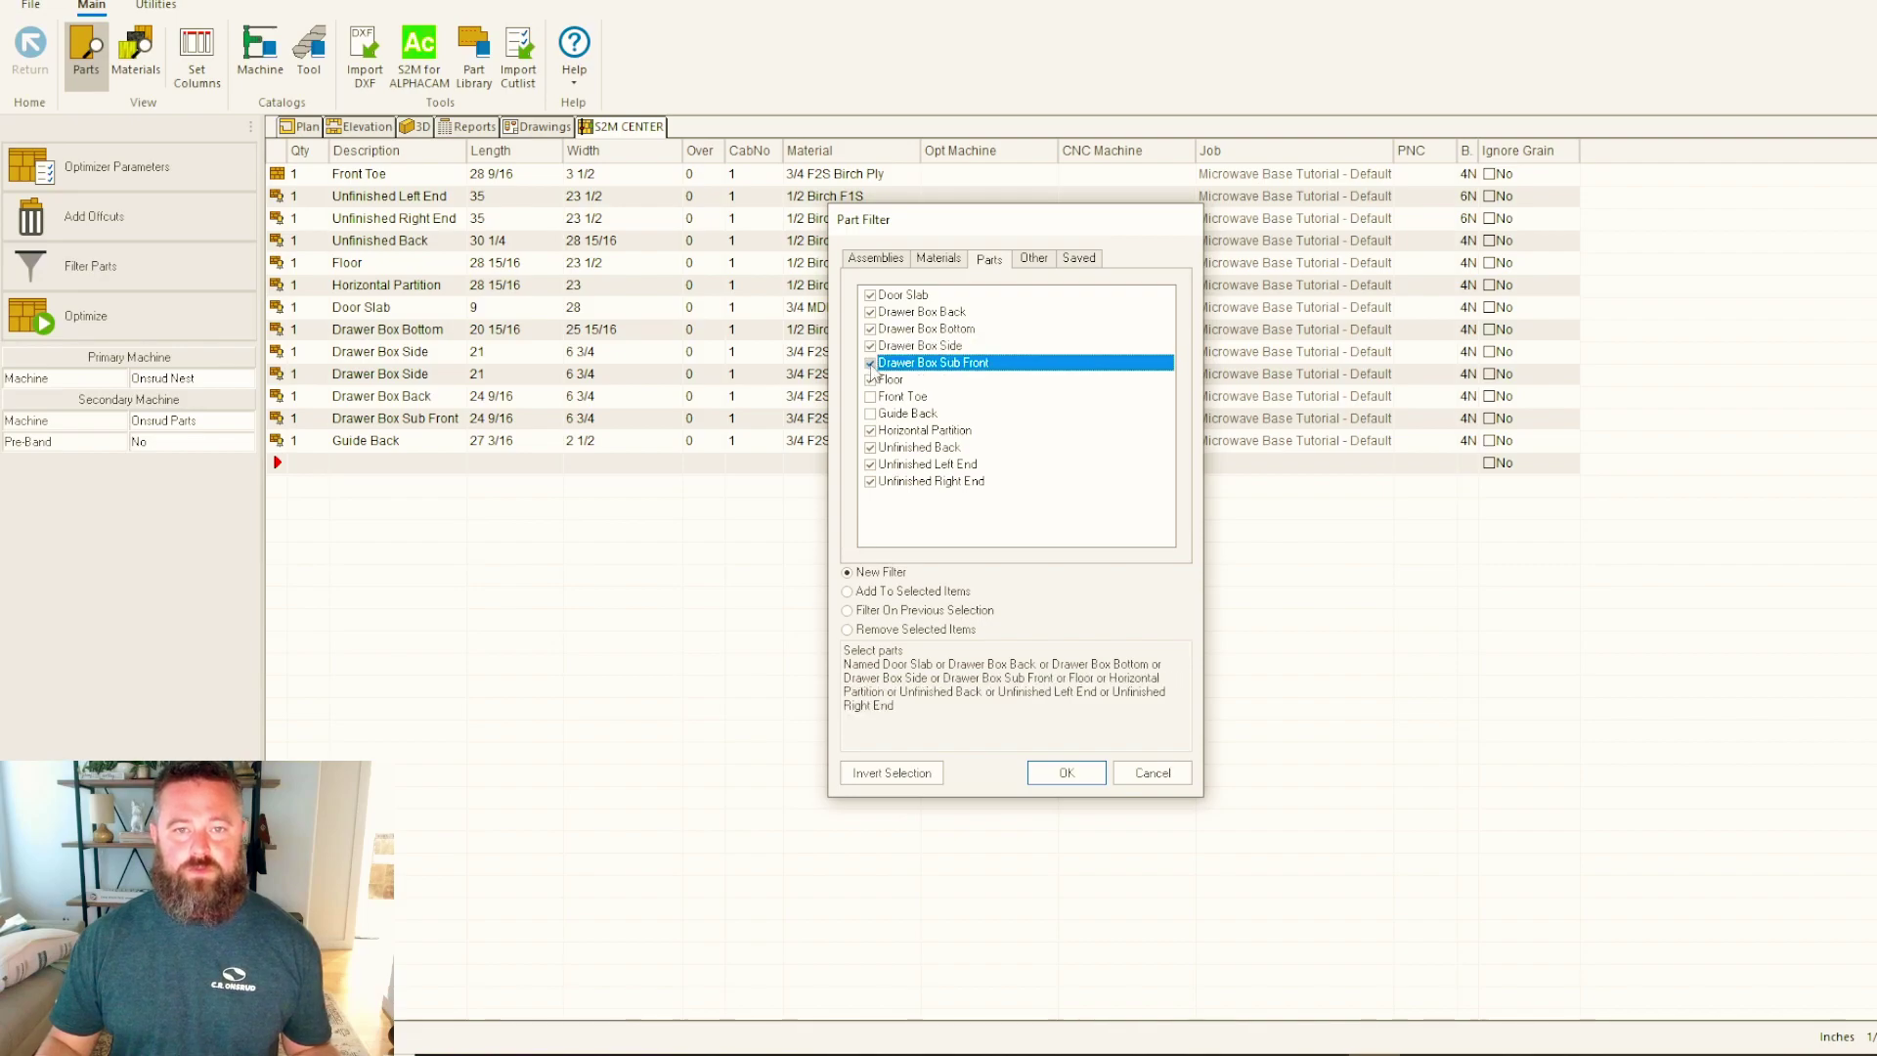
left_click(1067, 772)
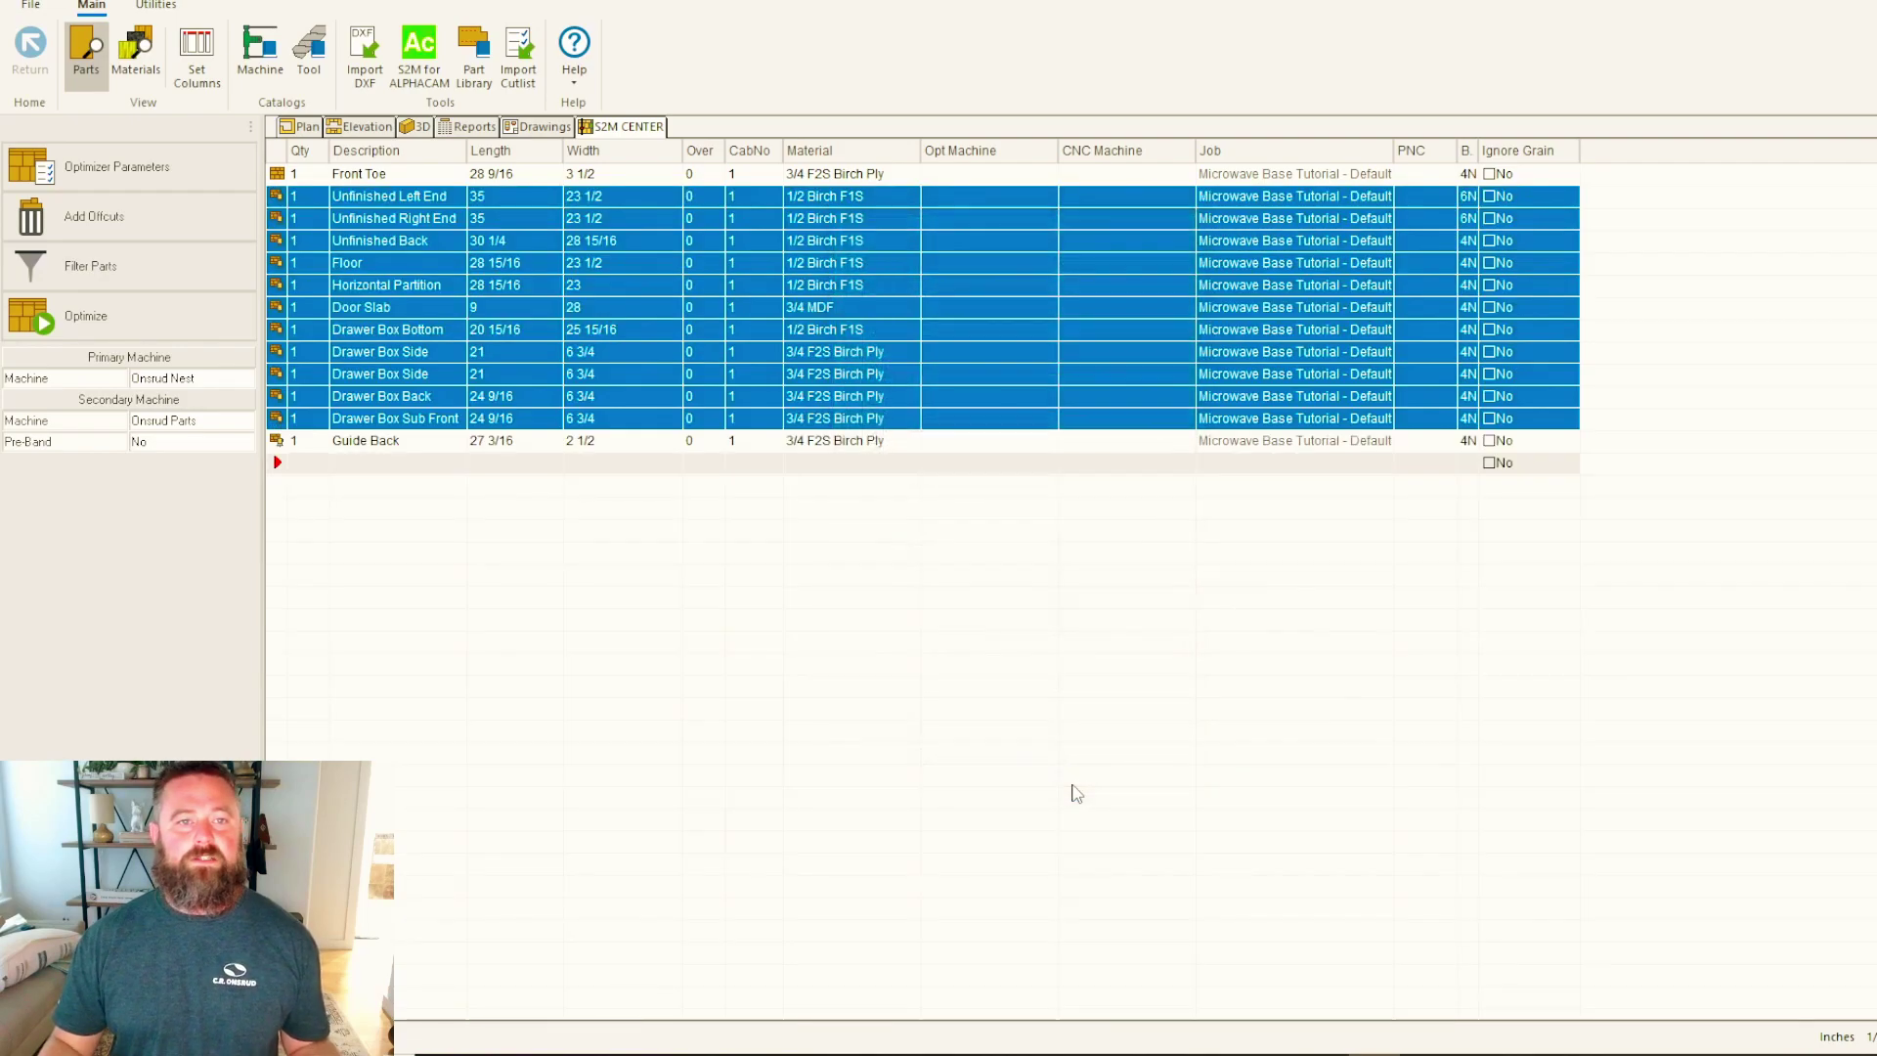
left_click(60, 317)
left_click(1039, 663)
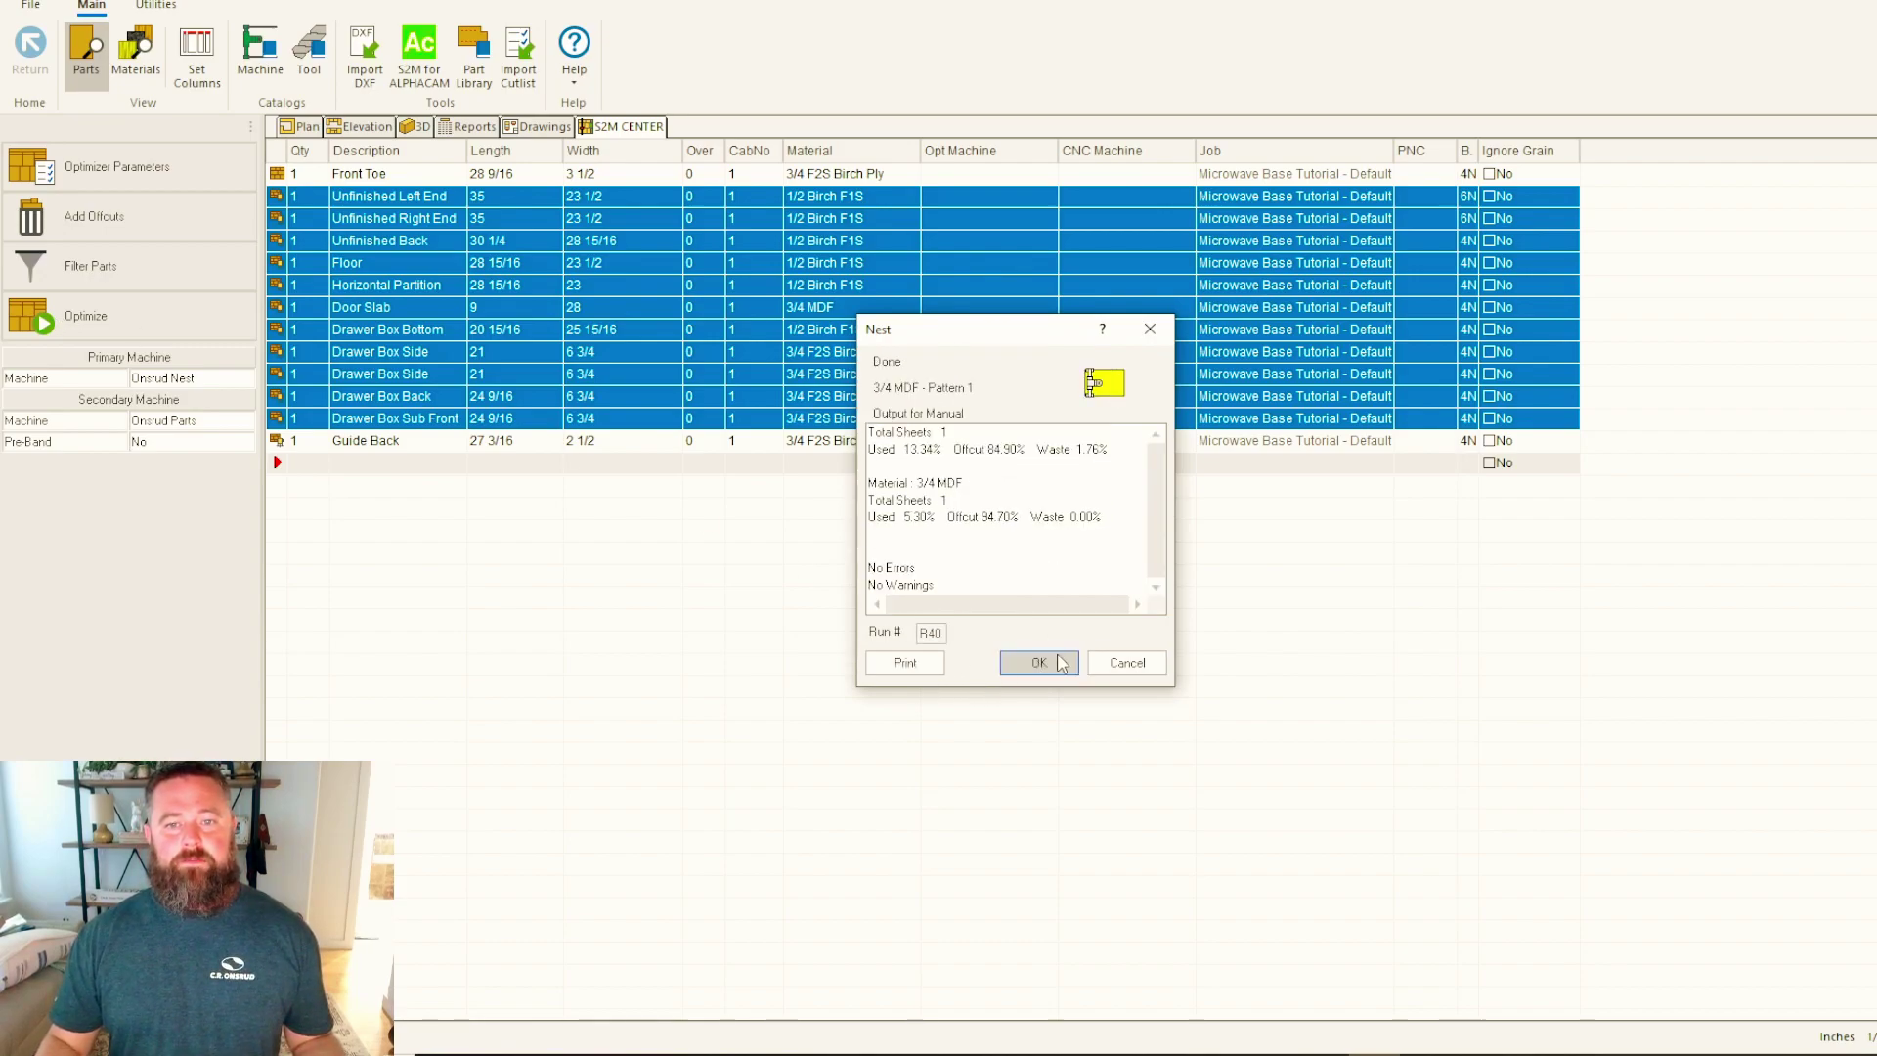
Accept the nest and page through both 1/2 Birch F1S sheet layouts.
left_click(1046, 663)
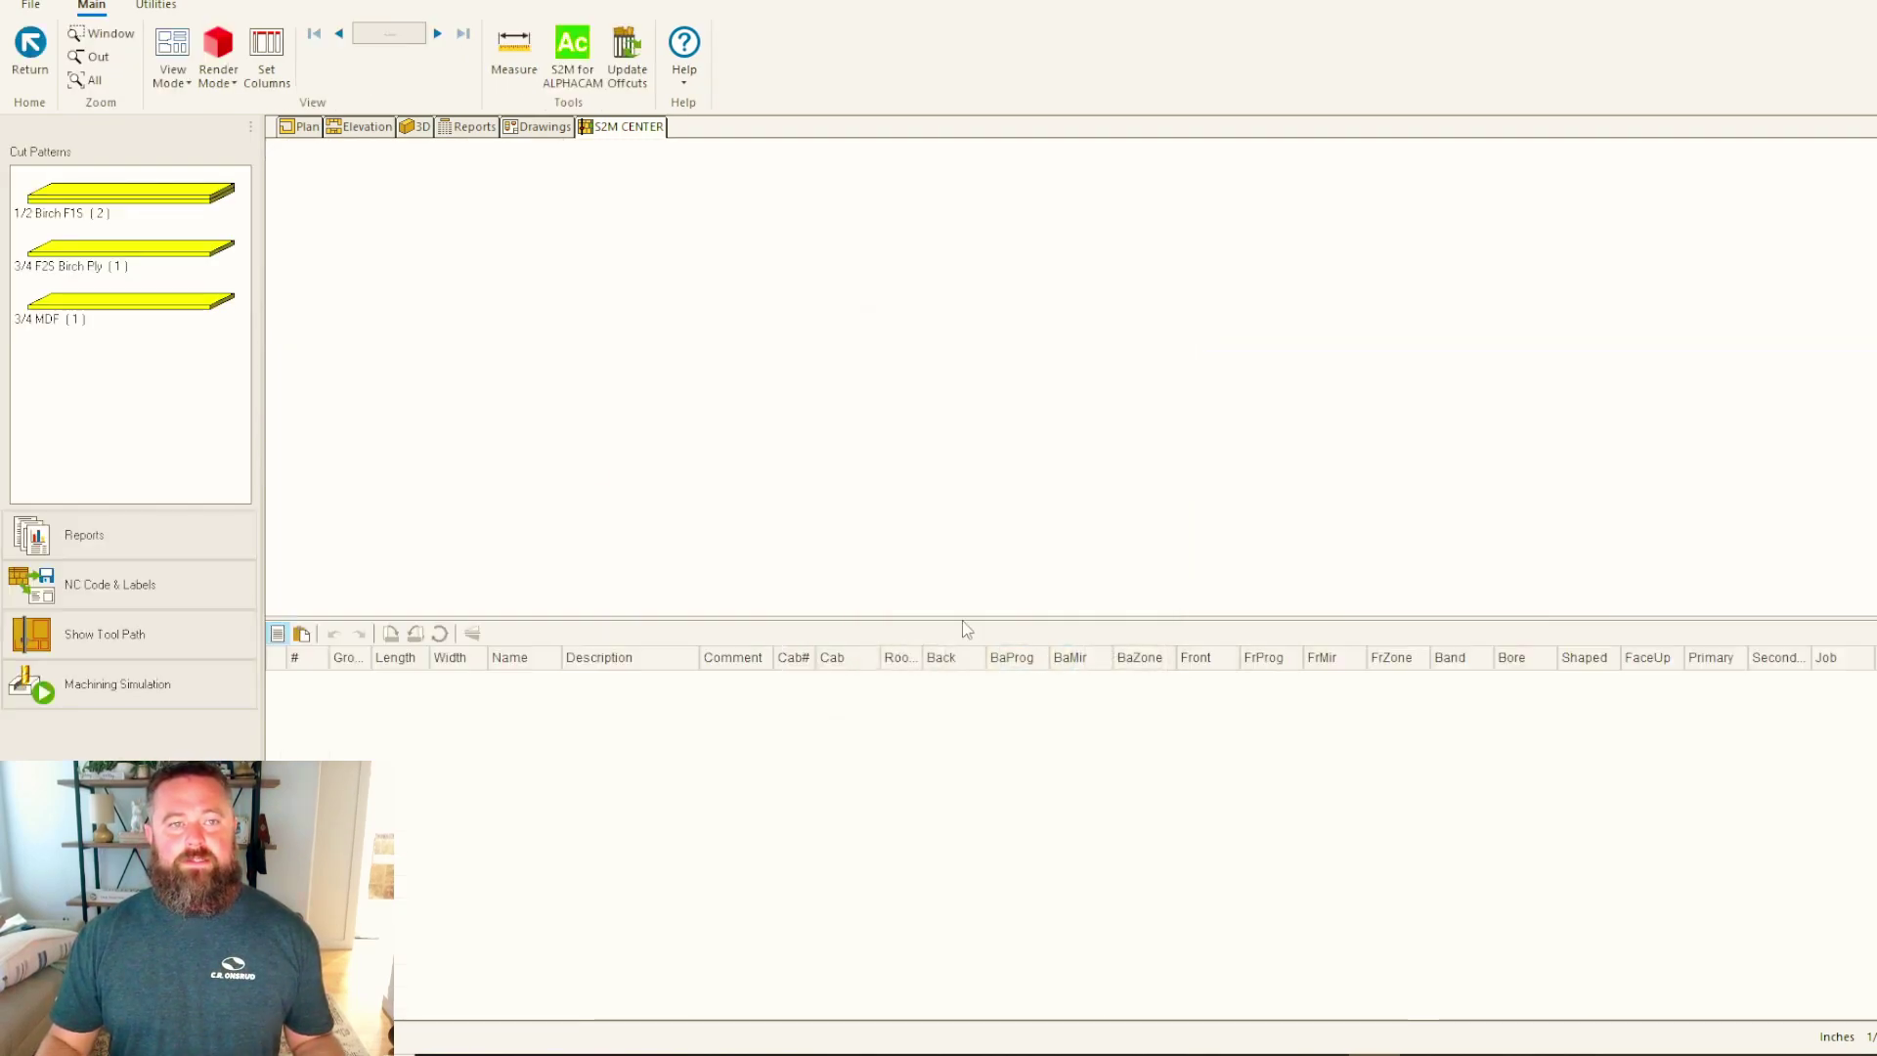
left_click(180, 212)
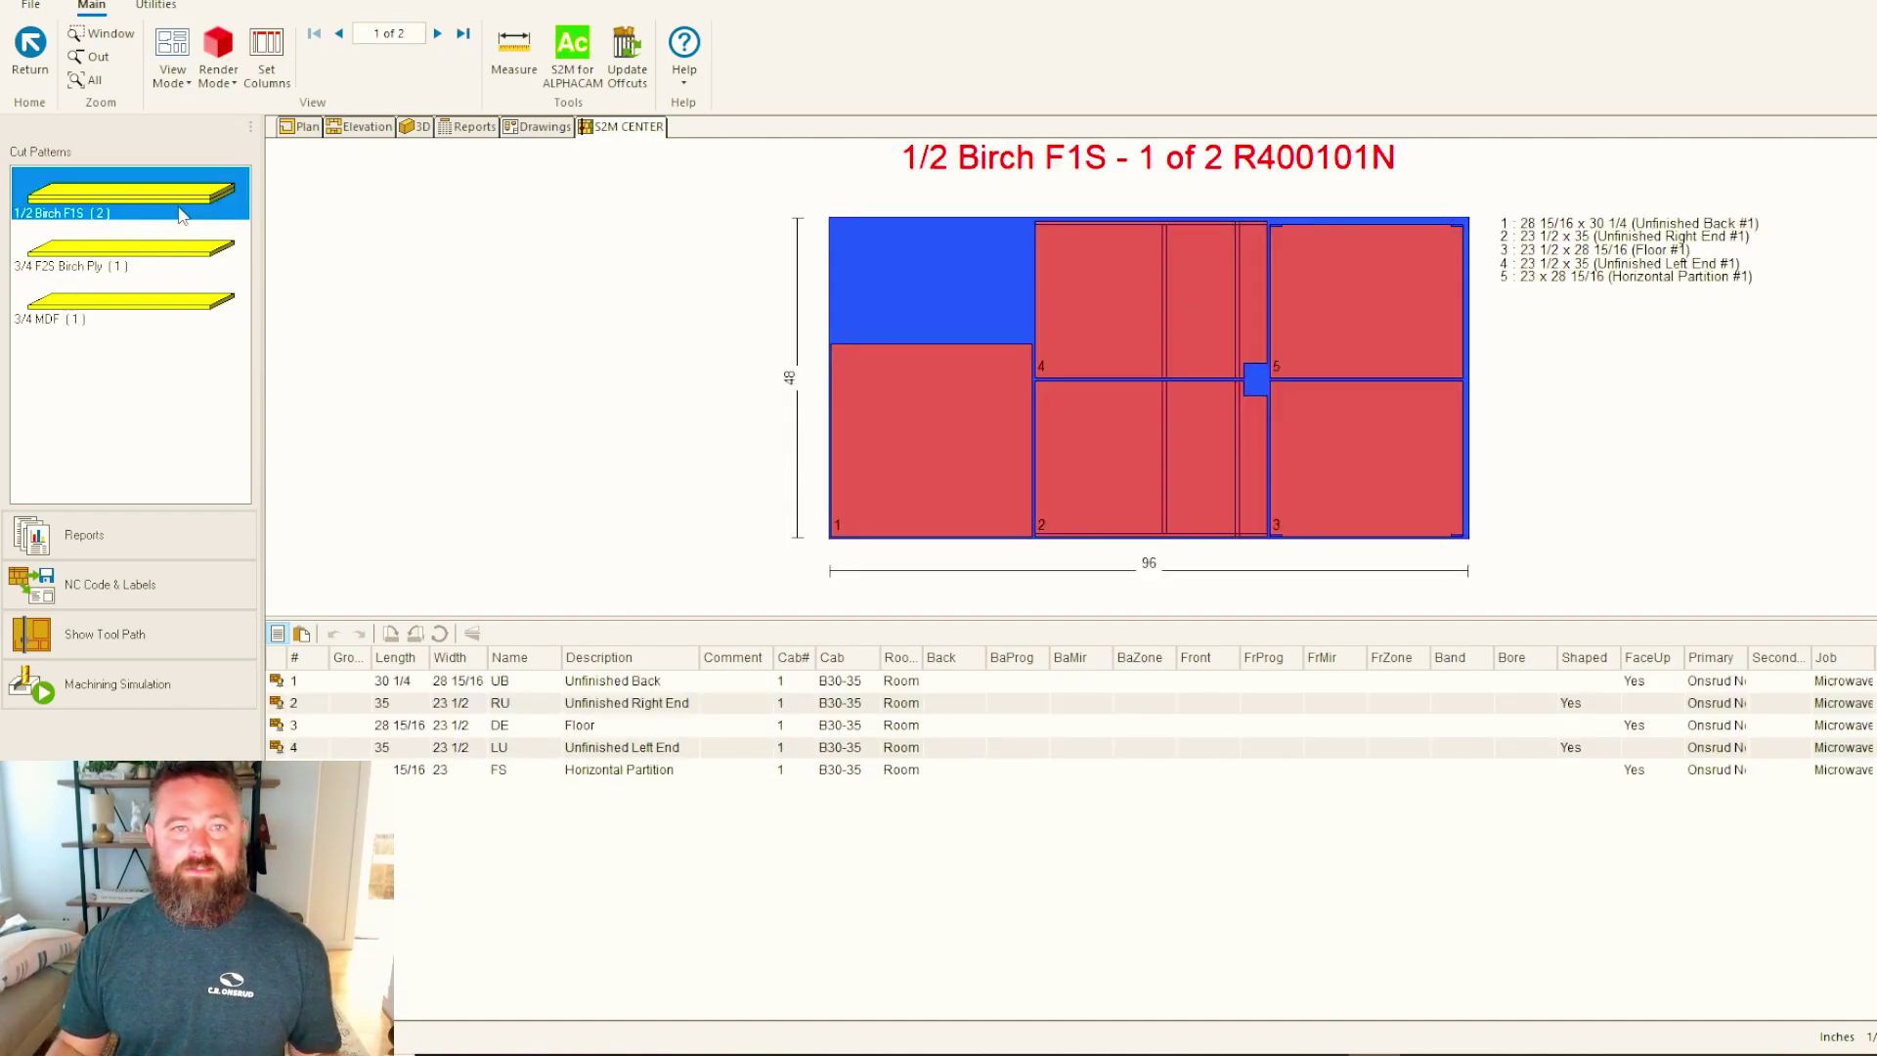
left_click(437, 34)
left_click(338, 33)
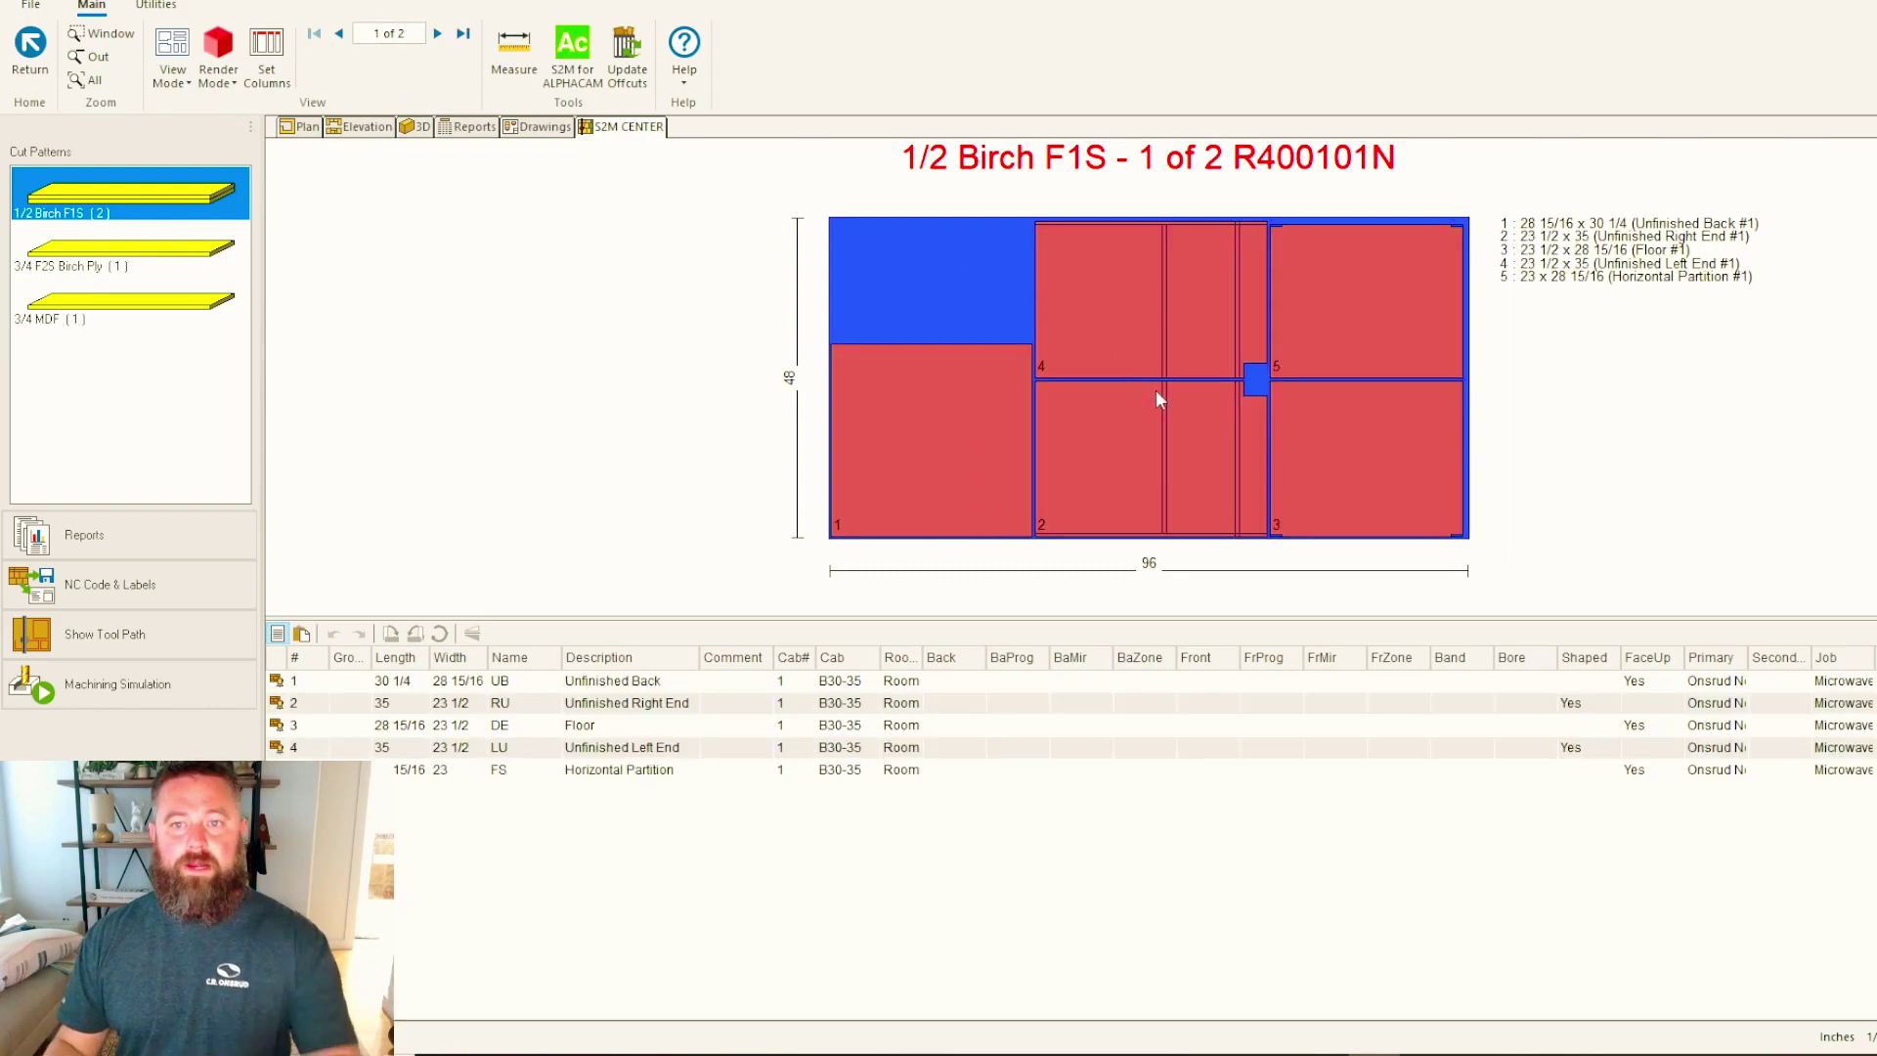
left_click(437, 33)
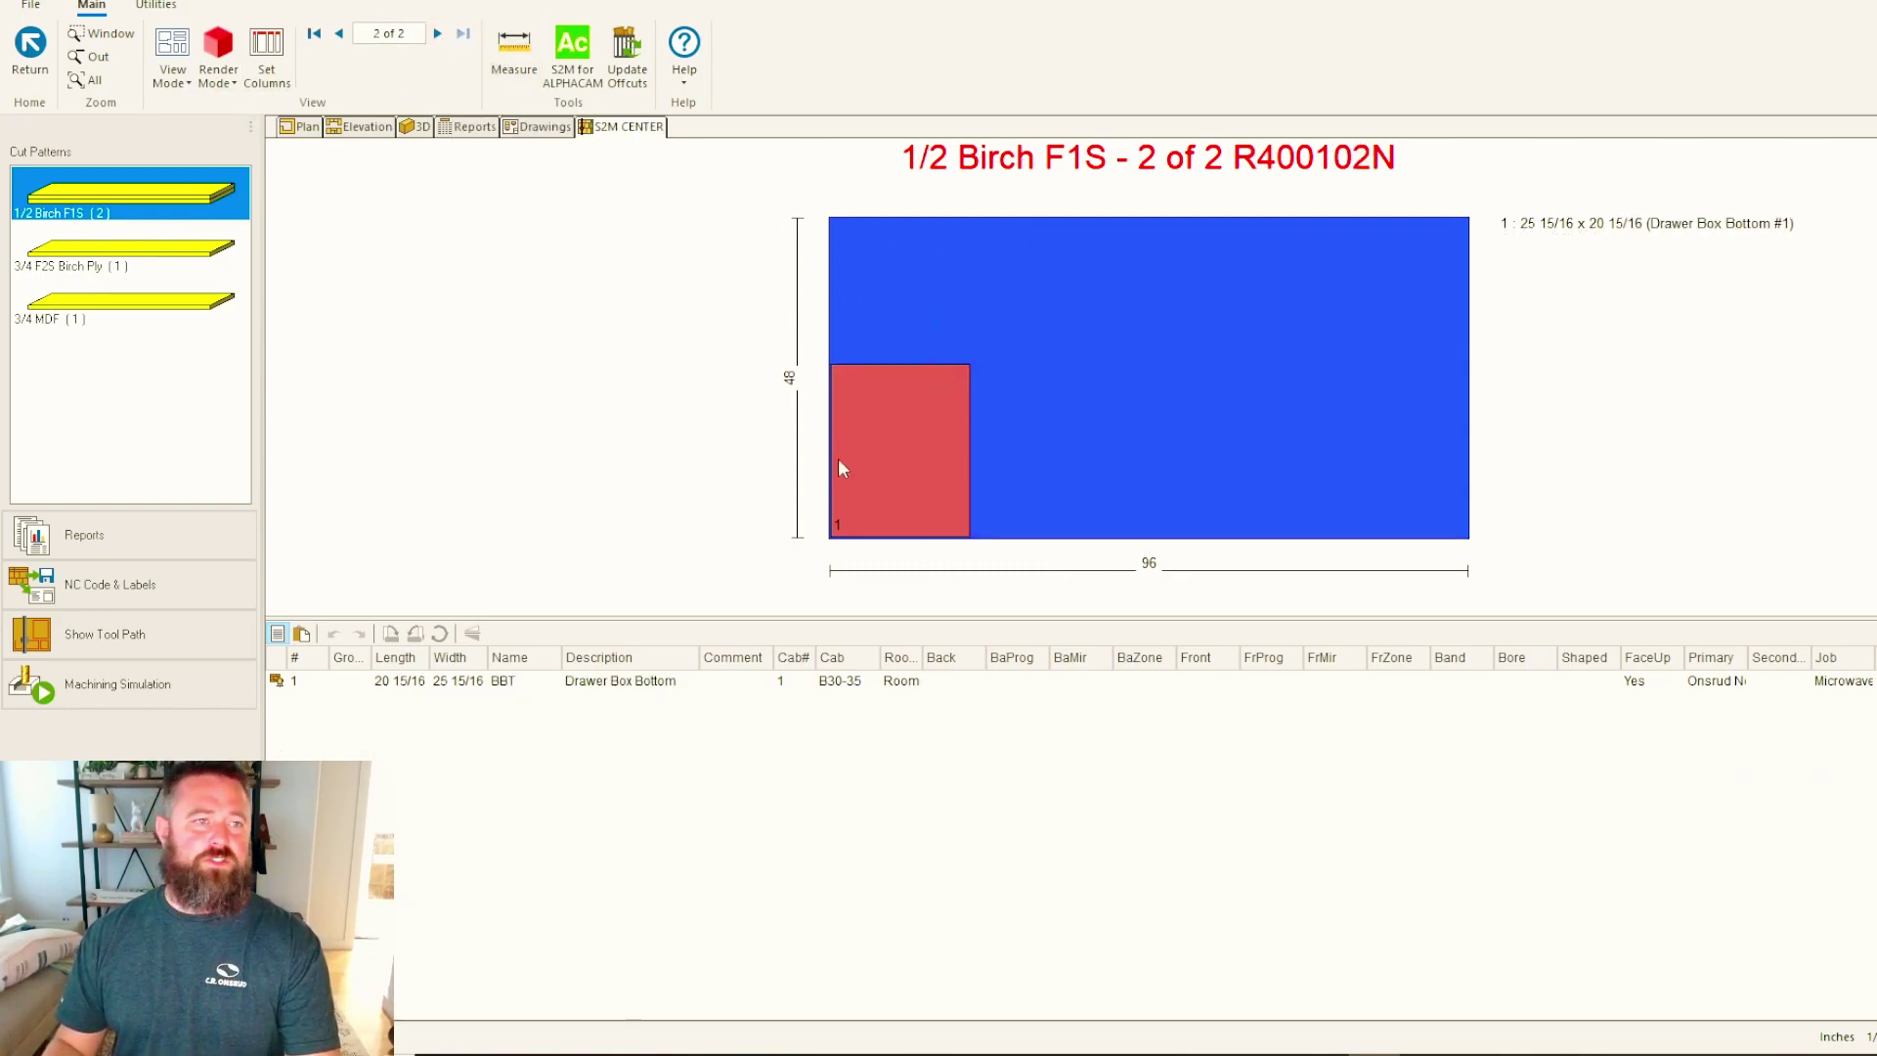
Review the 3/4 F2S Birch Ply and 3/4 MDF sheet layouts, zooming in on the MDF sheet.
left_click(143, 258)
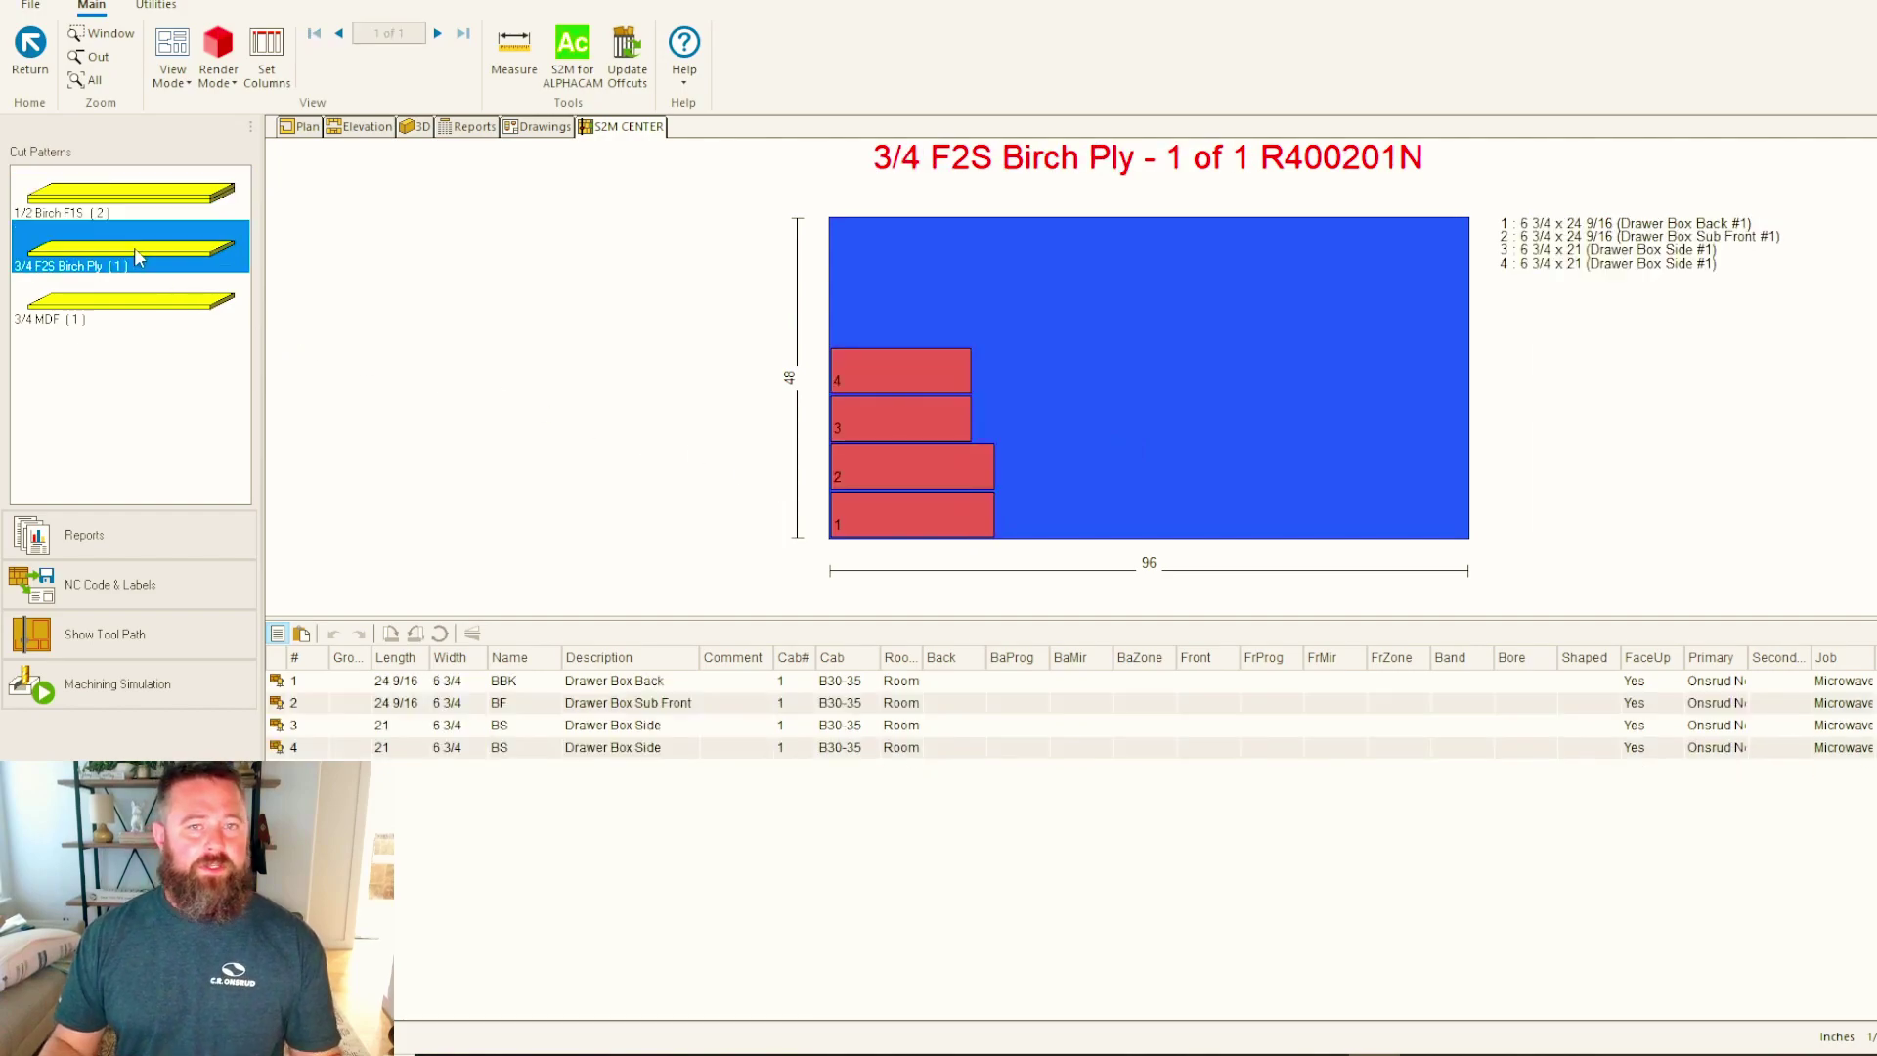
left_click(168, 318)
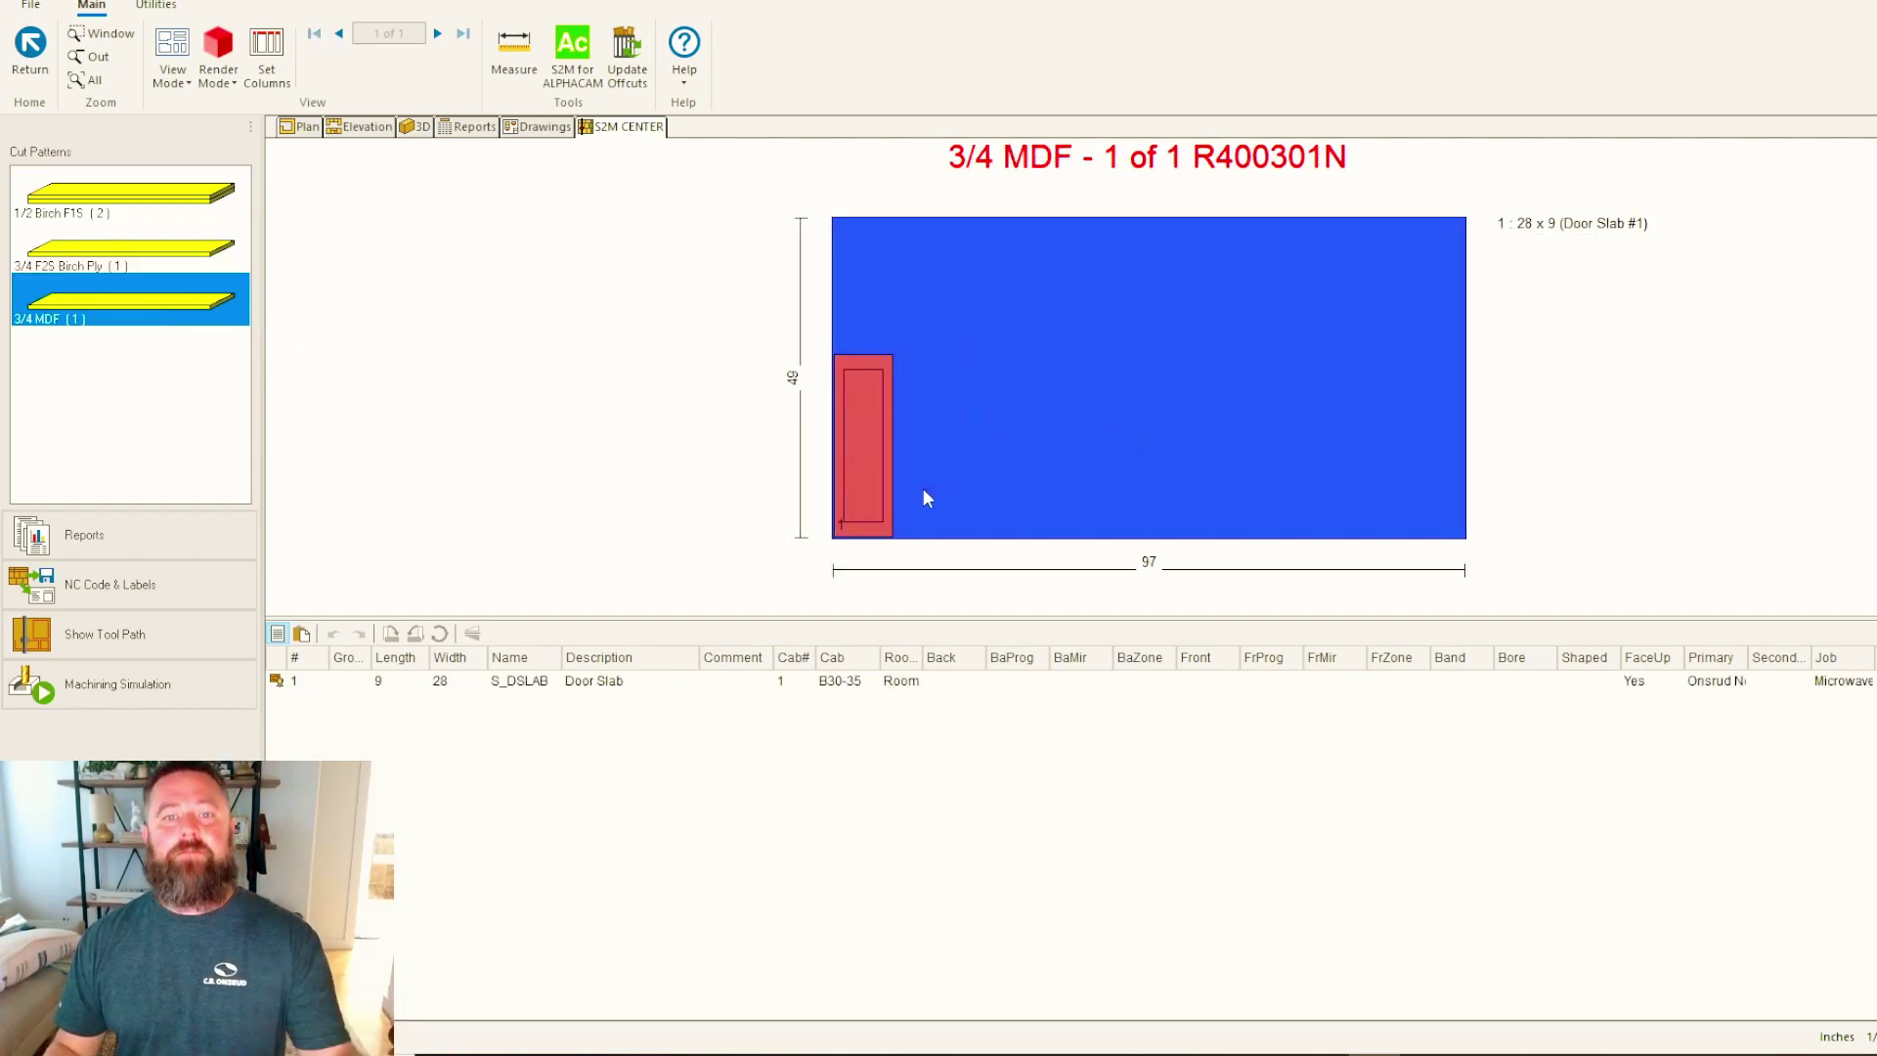
scroll(847, 512, "up", 2)
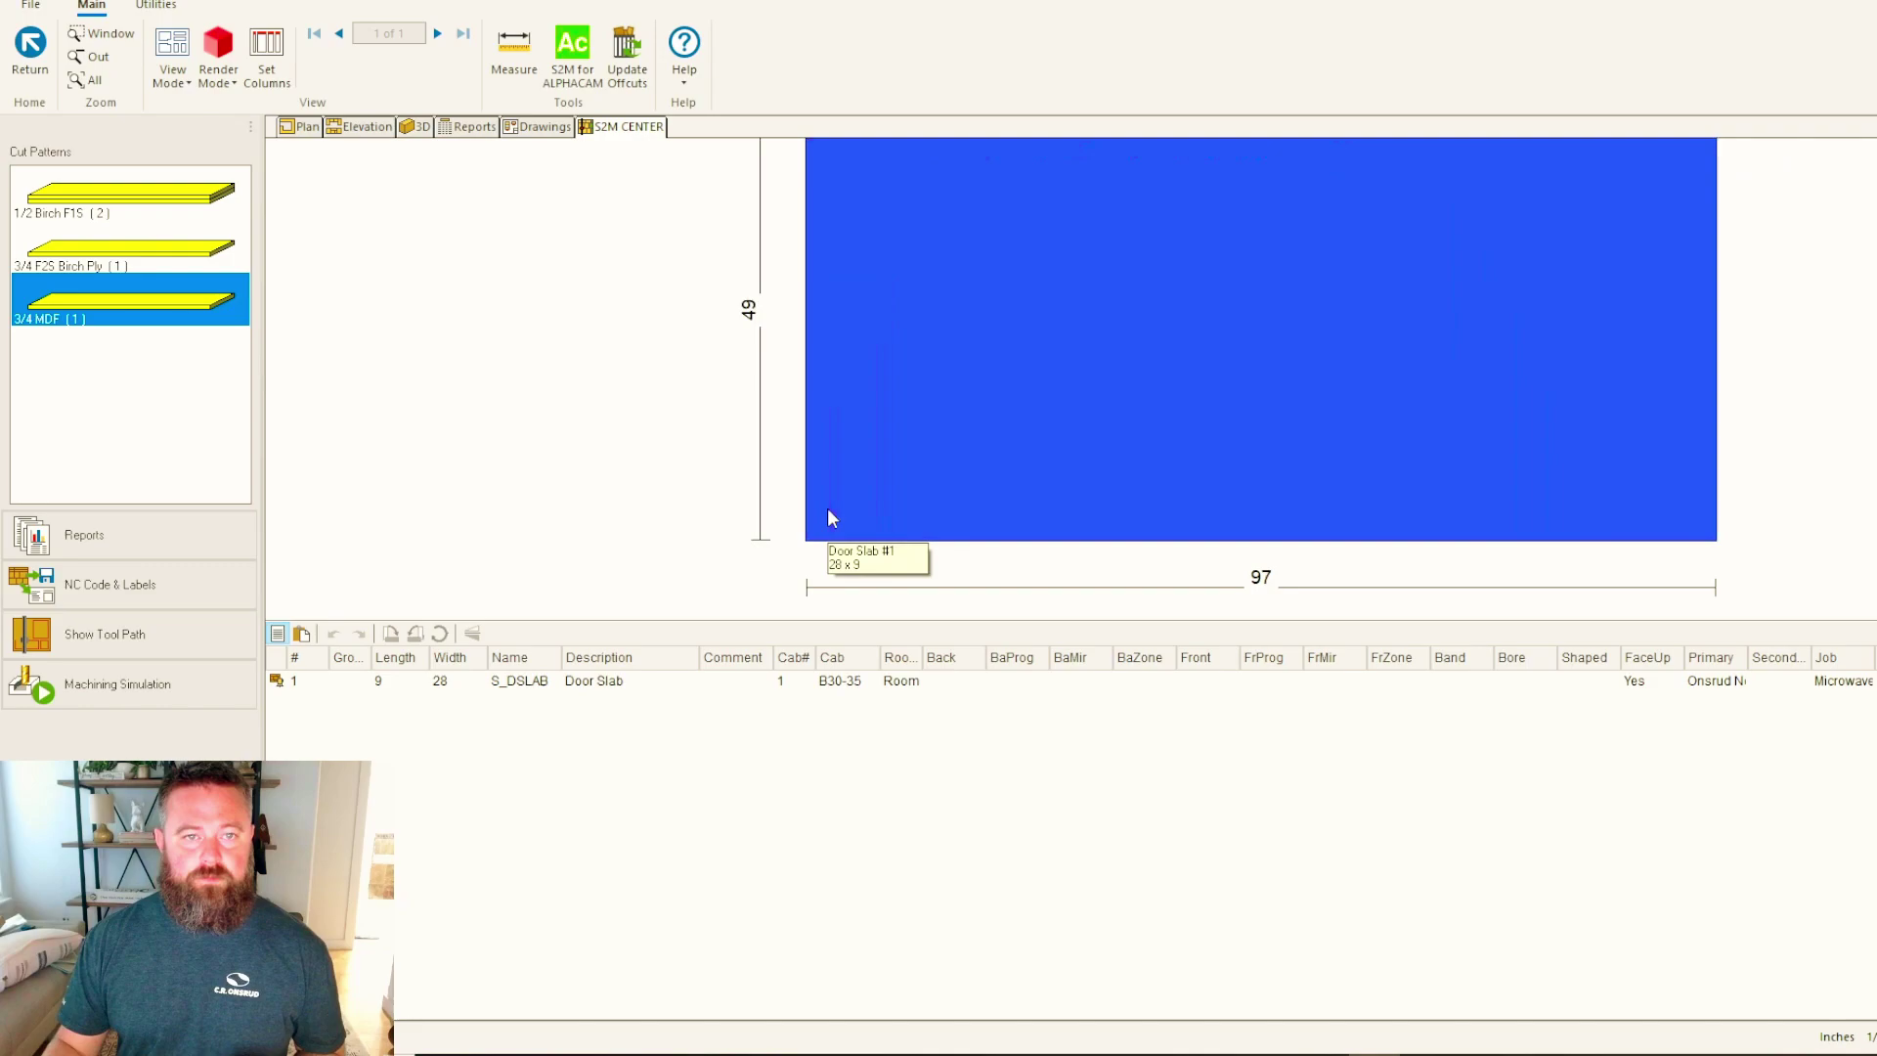
scroll(813, 500, "up", 2)
scroll(811, 506, "down", 1)
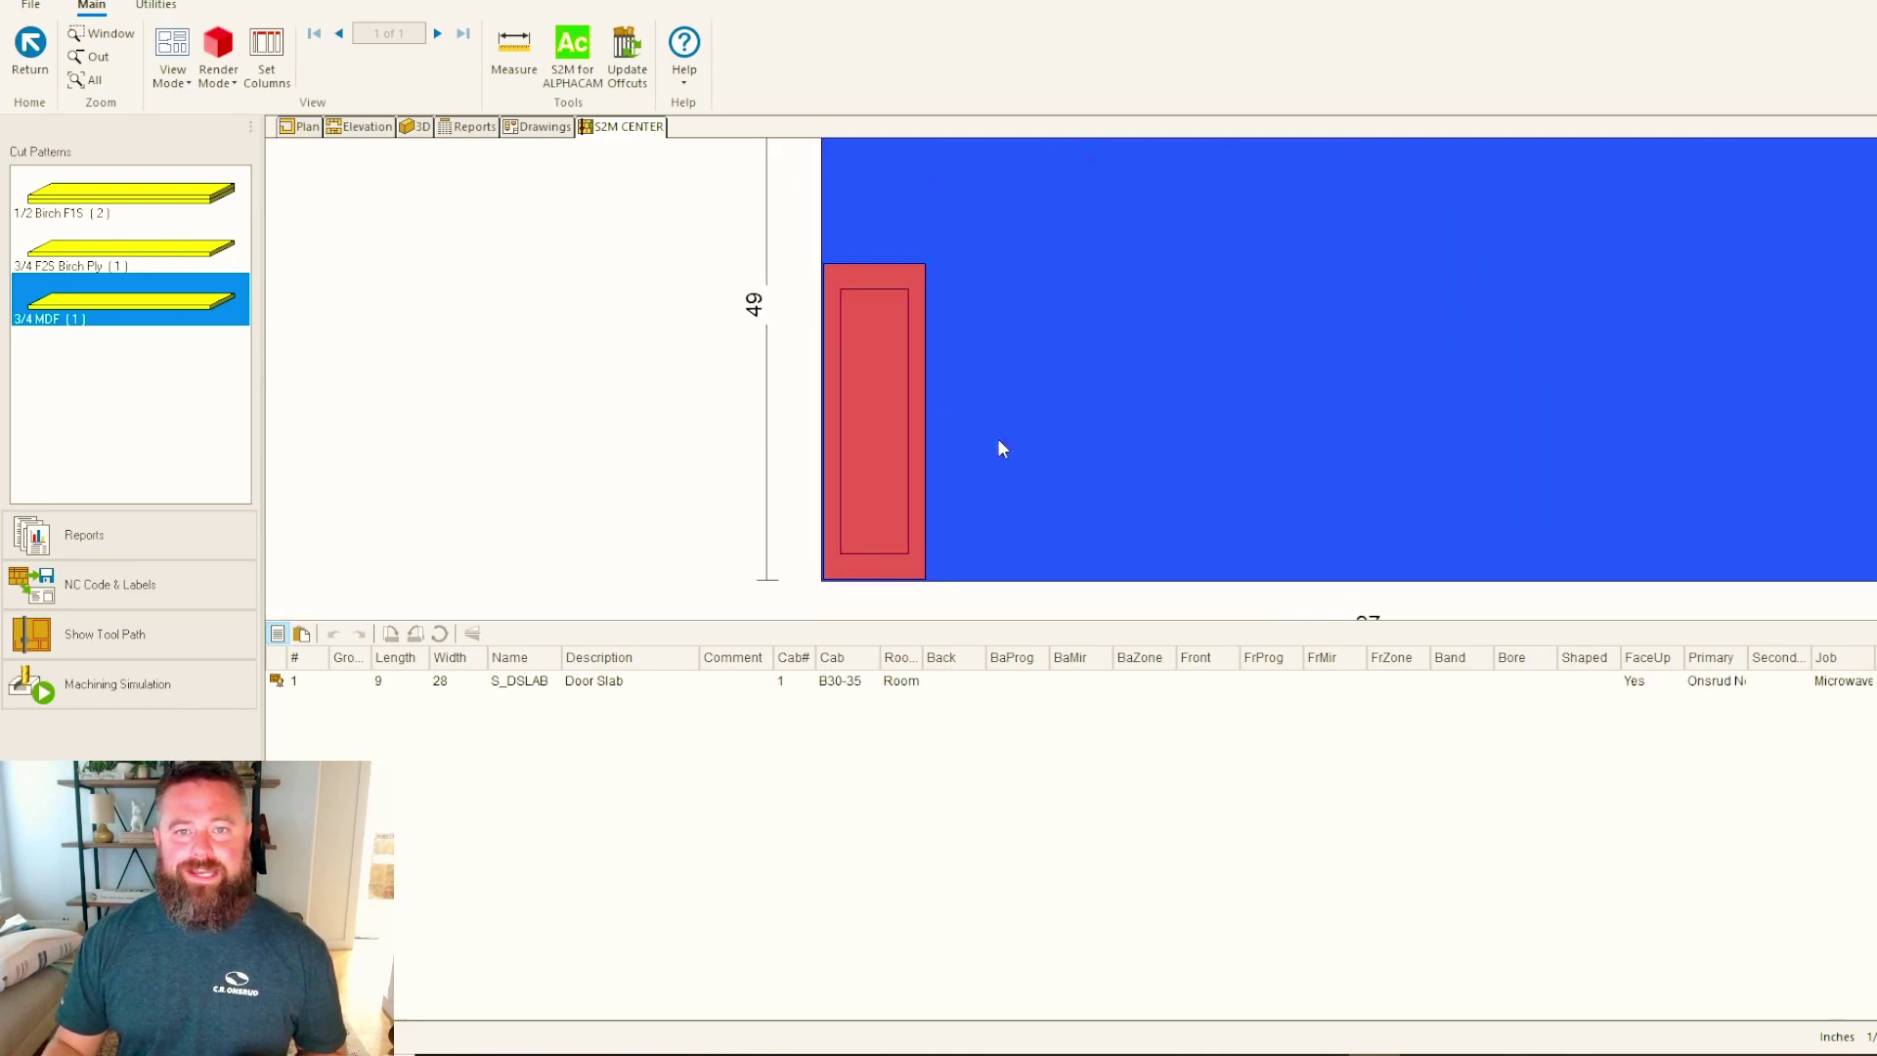
scroll(989, 496, "down", 2)
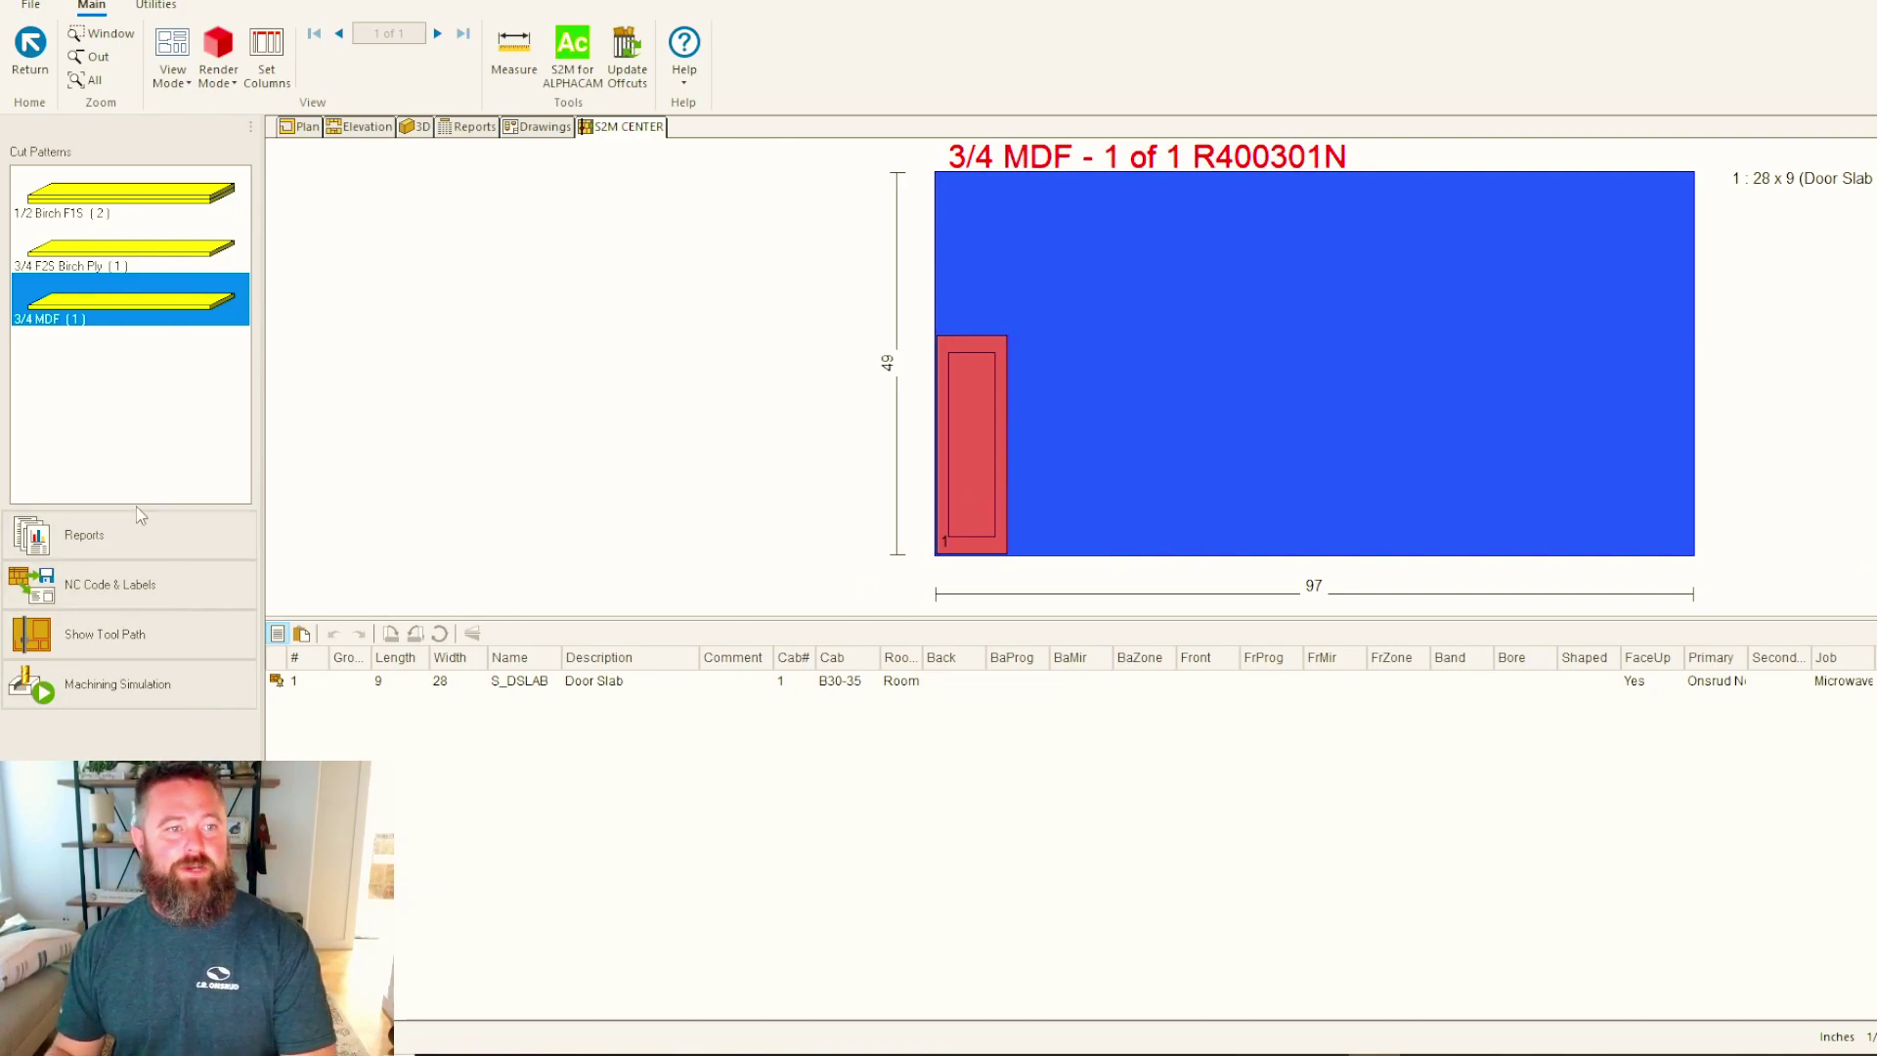
Choose the Pattern Sheets report group and preview all 4 sheet pages, ending on page 1.
left_click(161, 538)
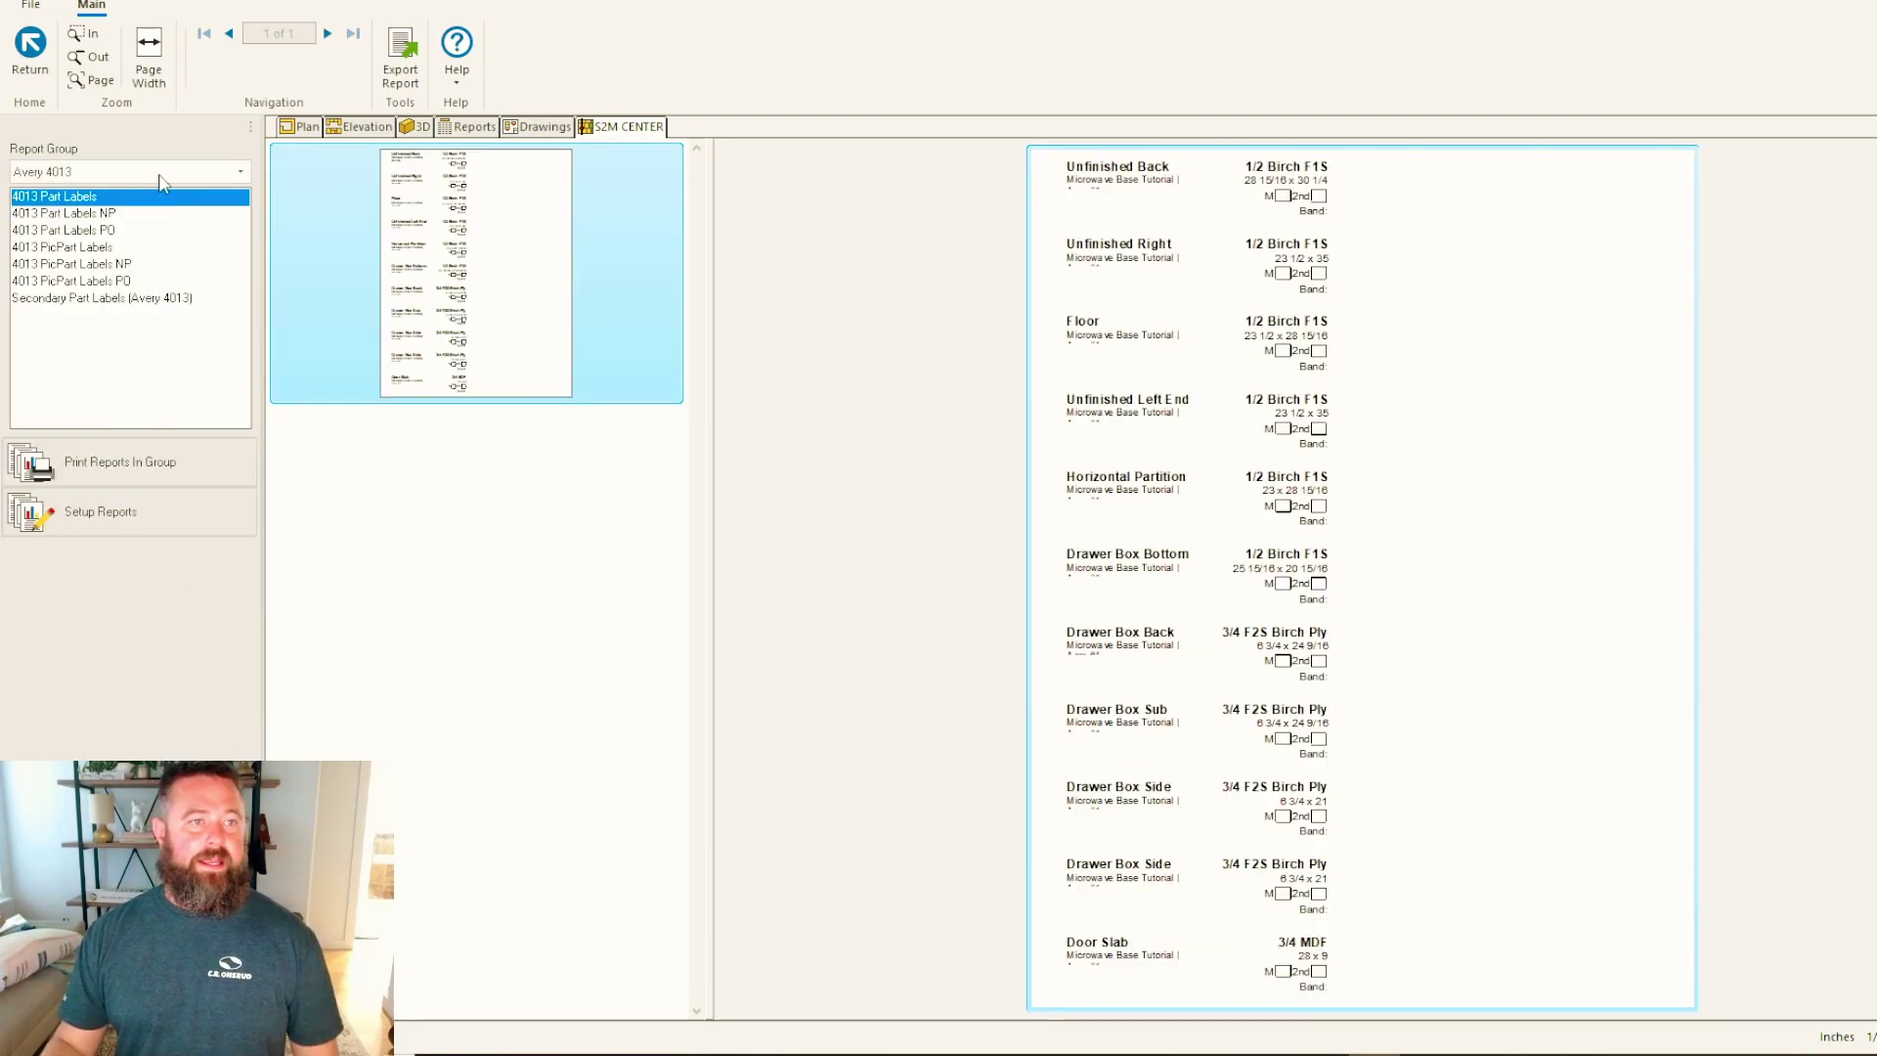
left_click(137, 172)
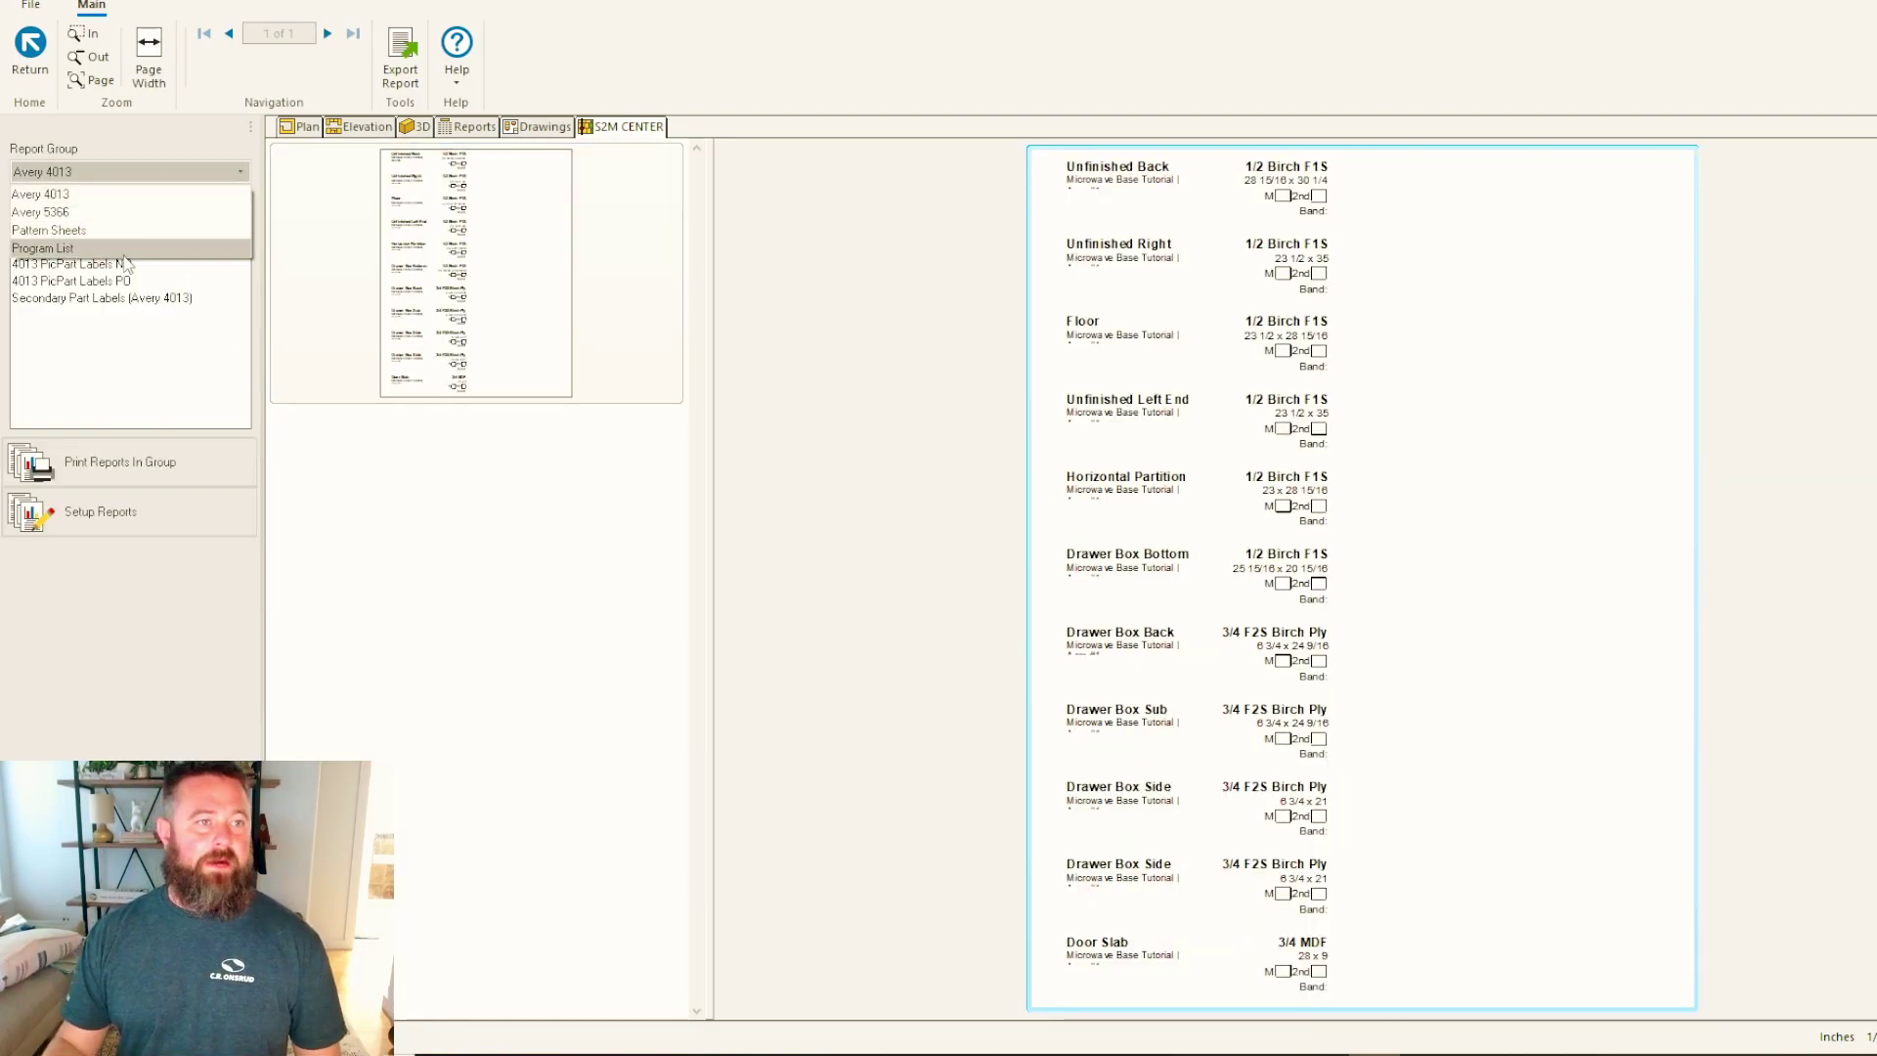
left_click(54, 230)
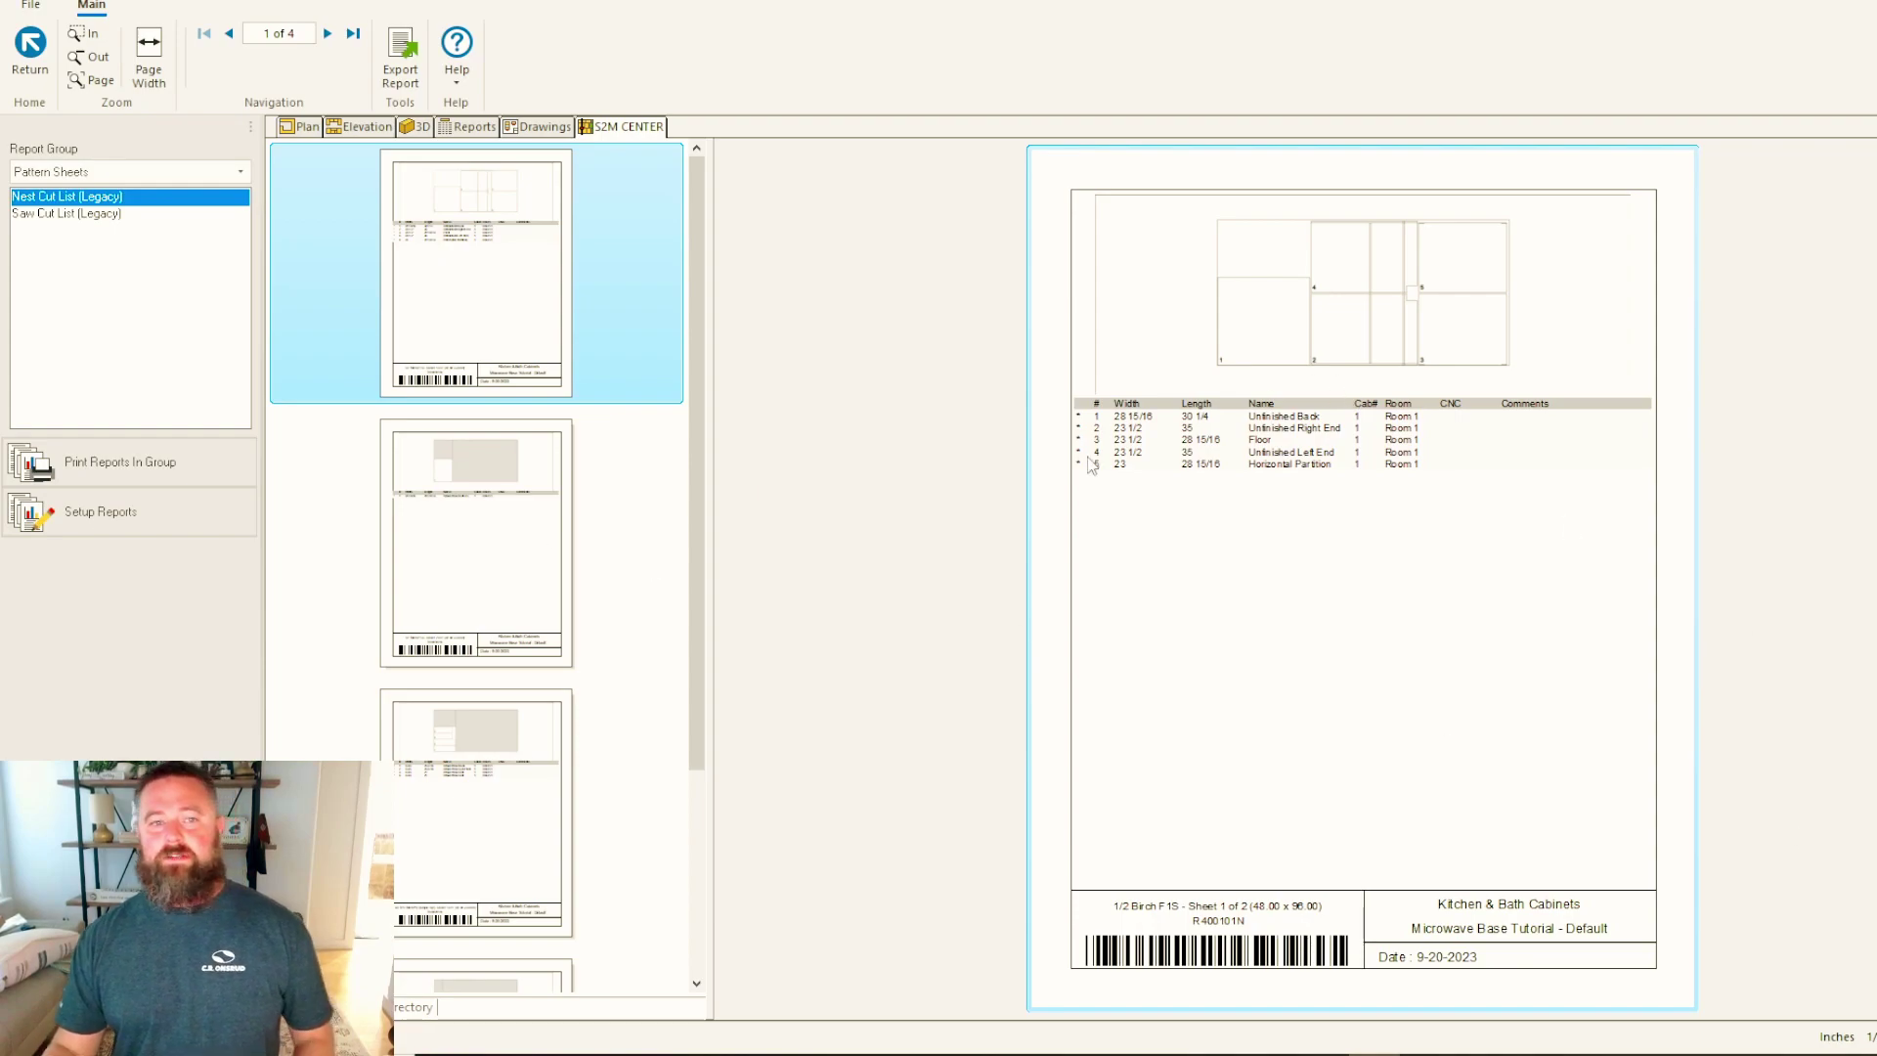
left_click(453, 554)
left_click(503, 829)
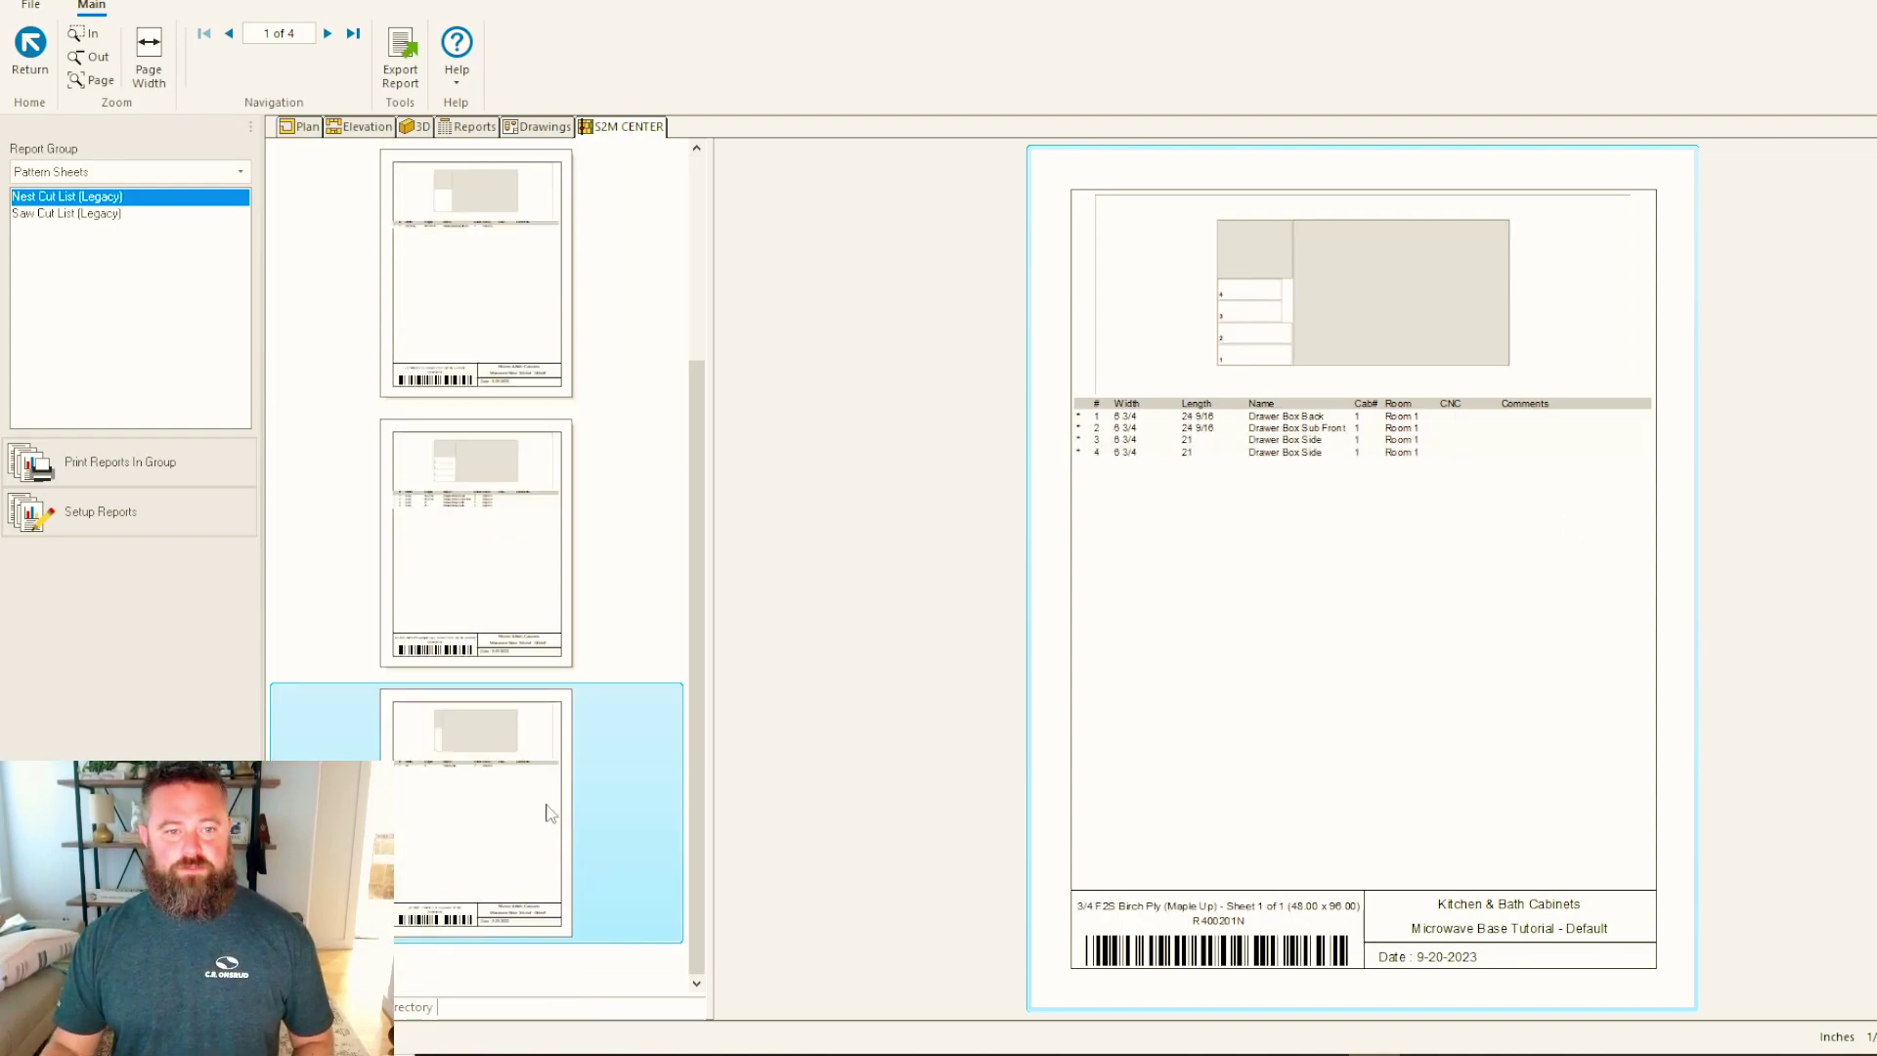
key("Down")
left_click(494, 256)
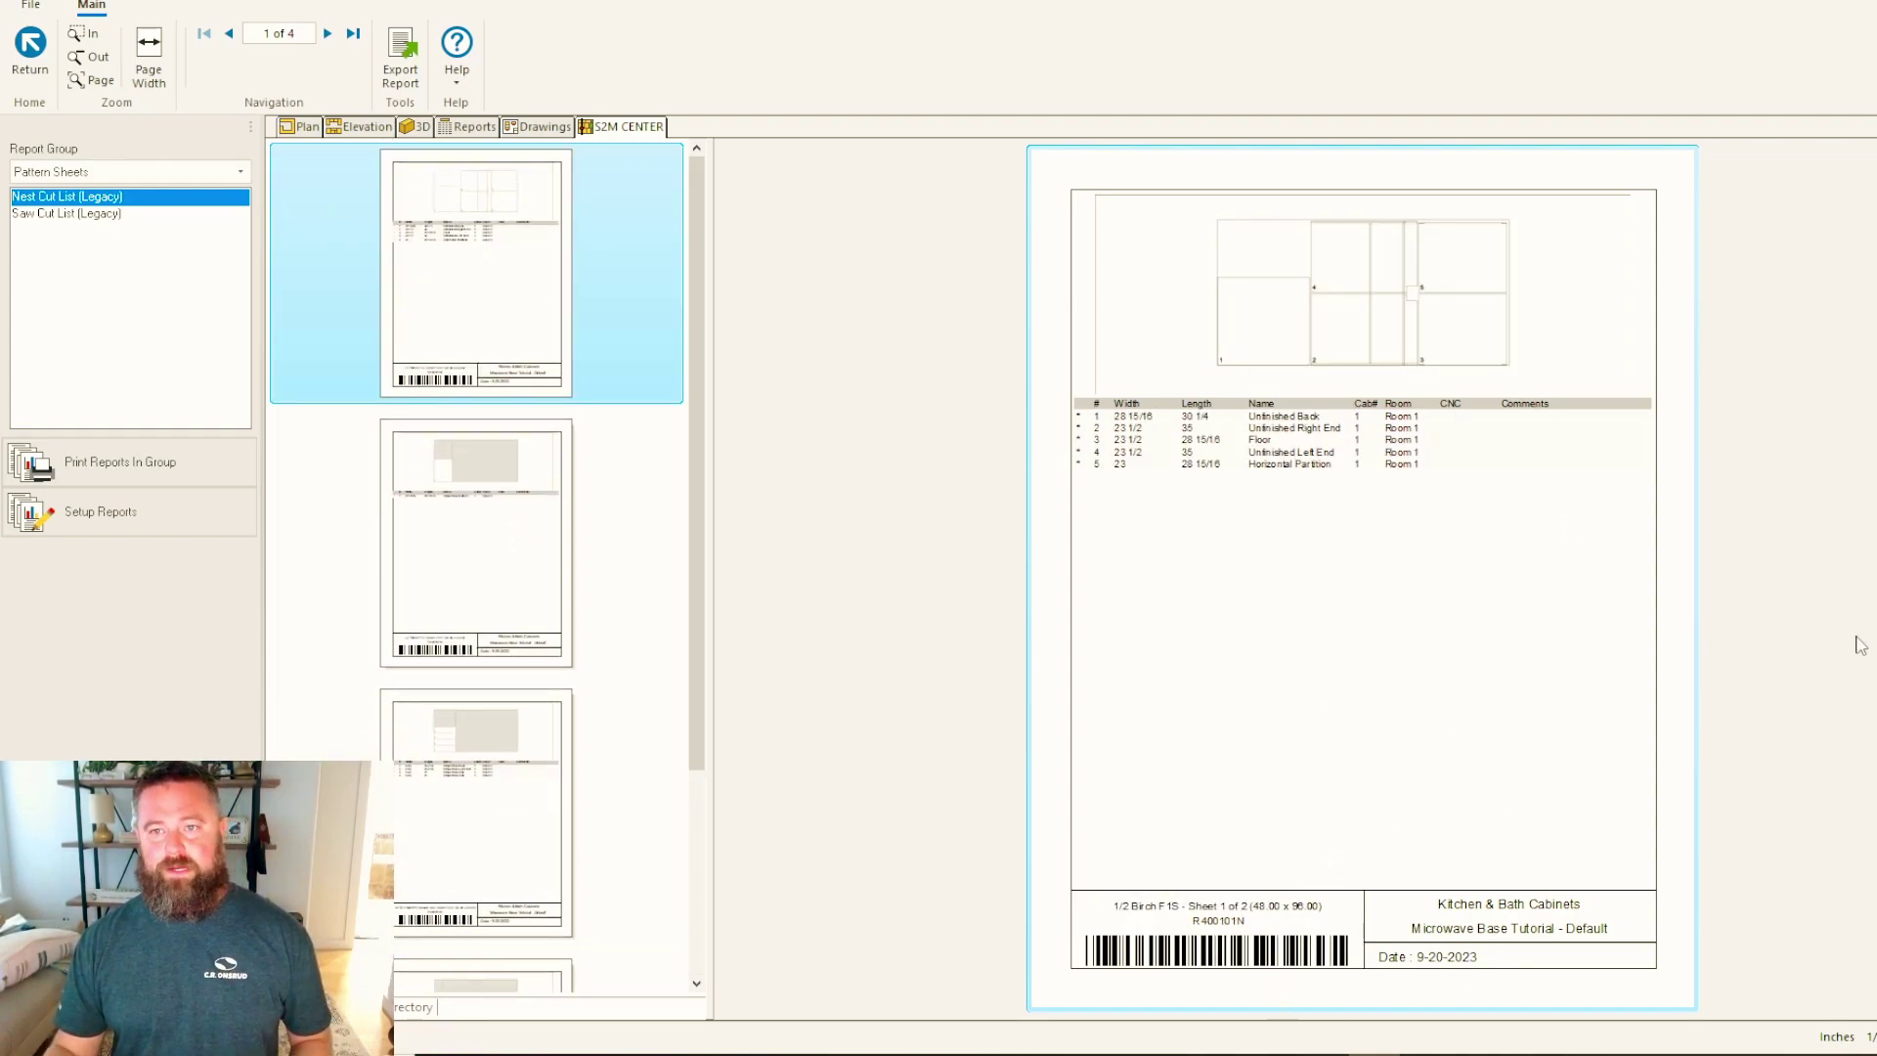